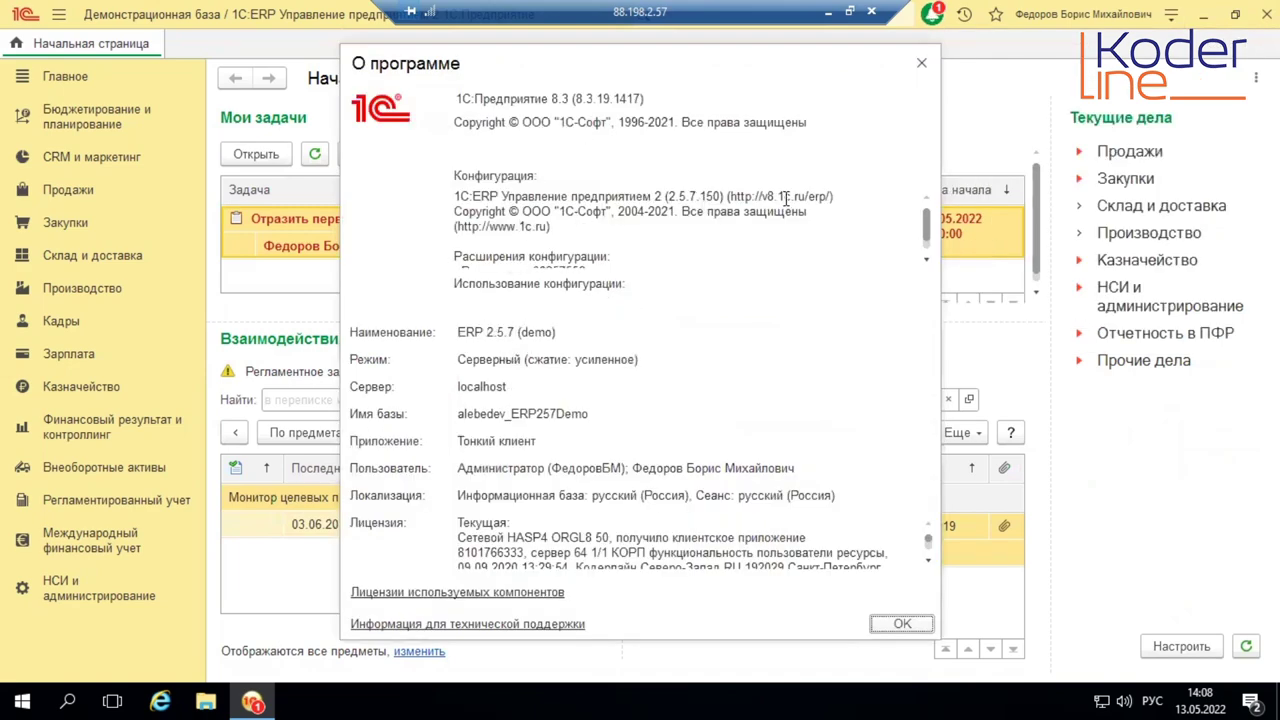
Step: Close the program information and create a new "Изготовление, сборка" resource specification in the production section
left_click(923, 66)
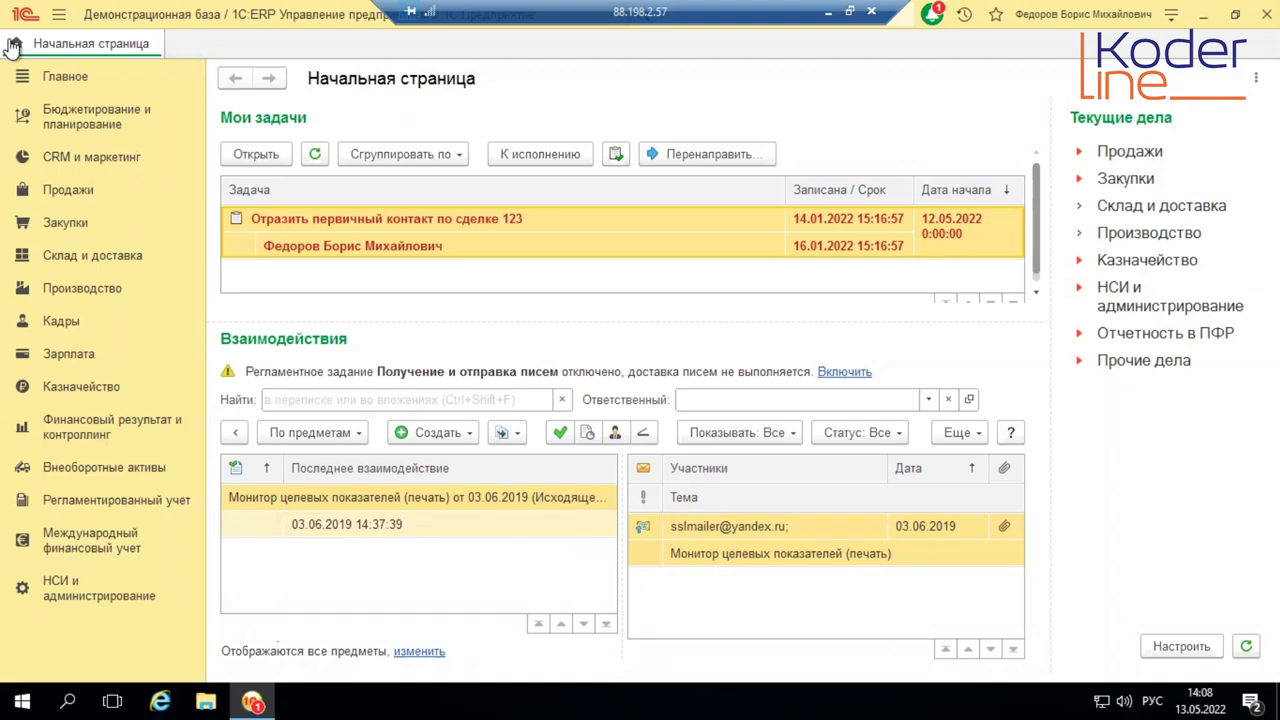
left_click(82, 288)
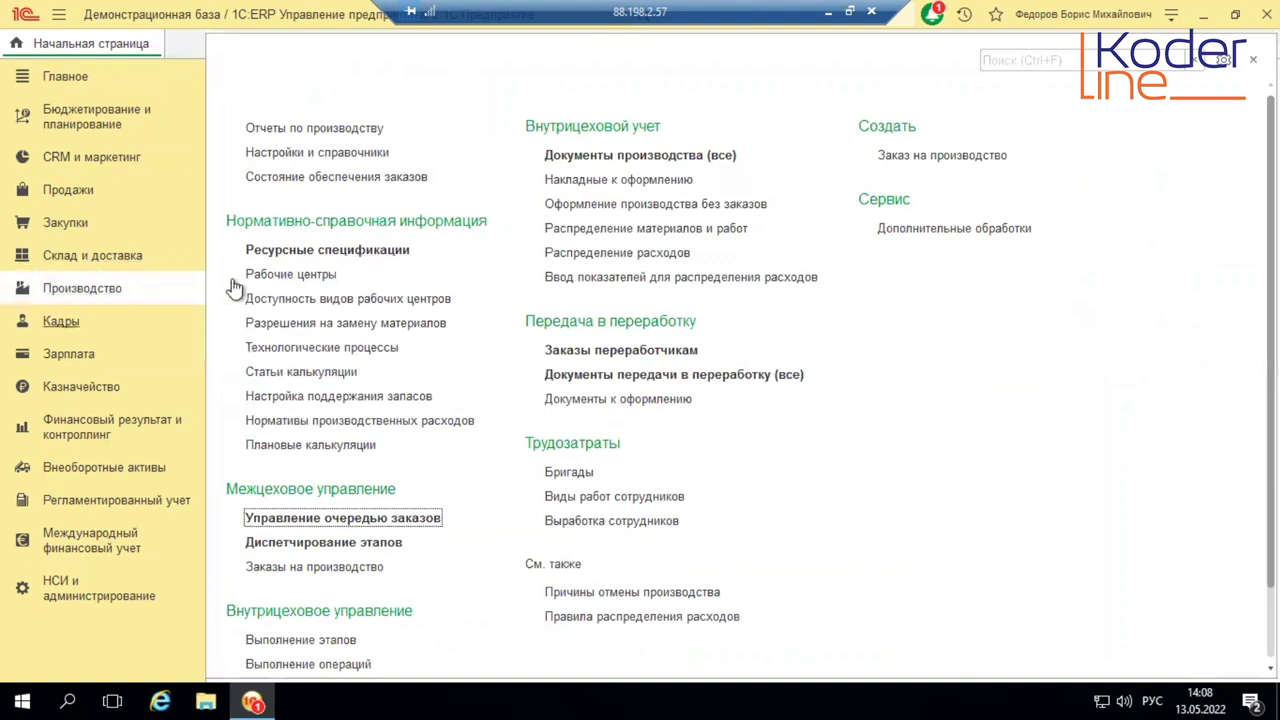
left_click(368, 252)
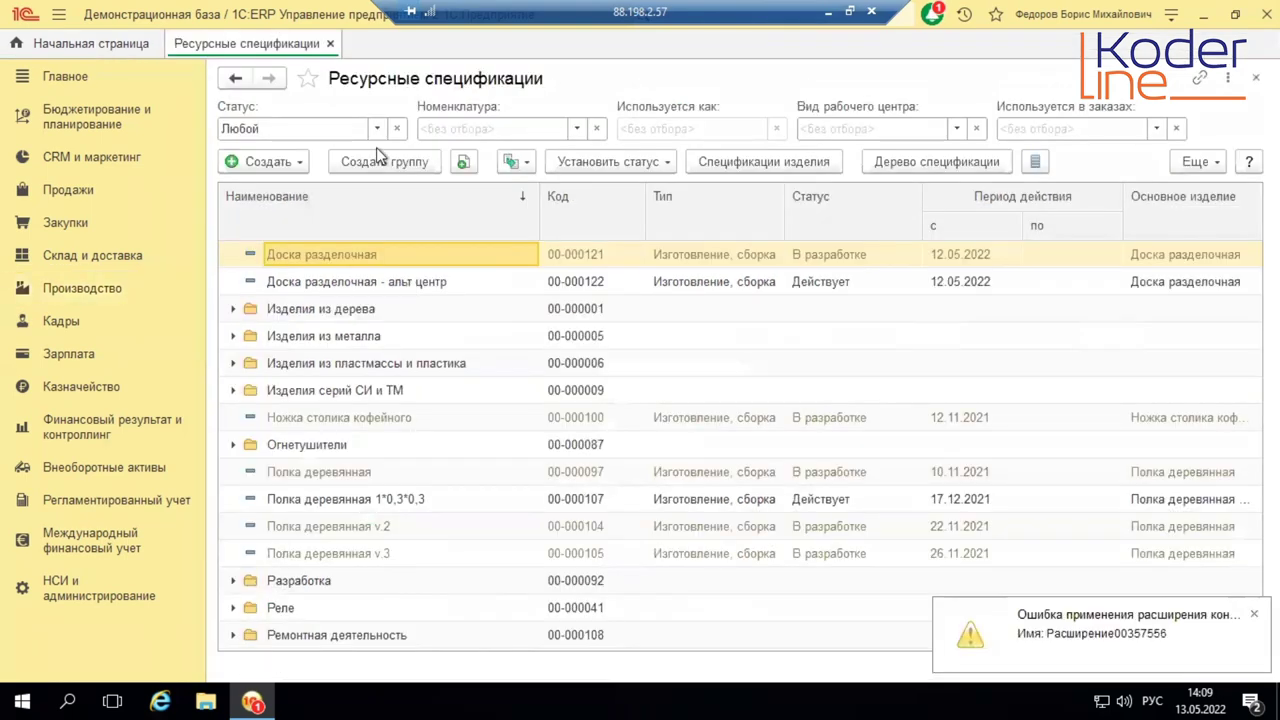
left_click(306, 166)
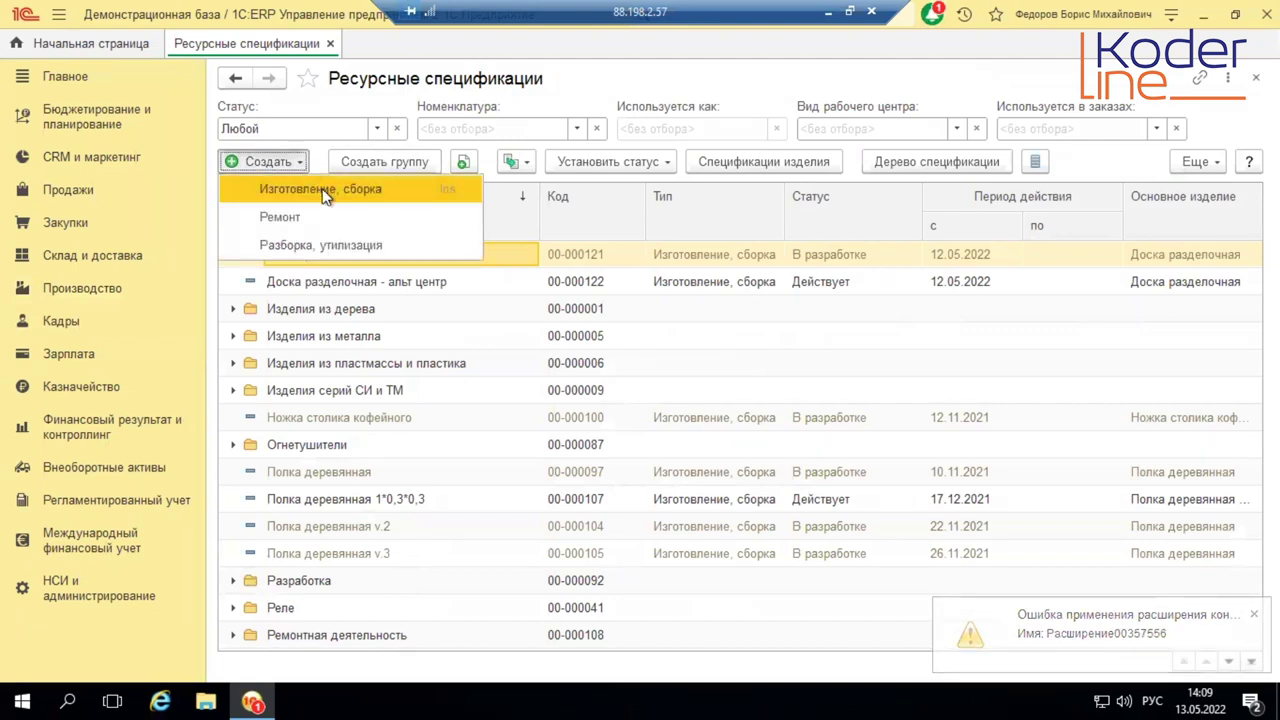
left_click(322, 190)
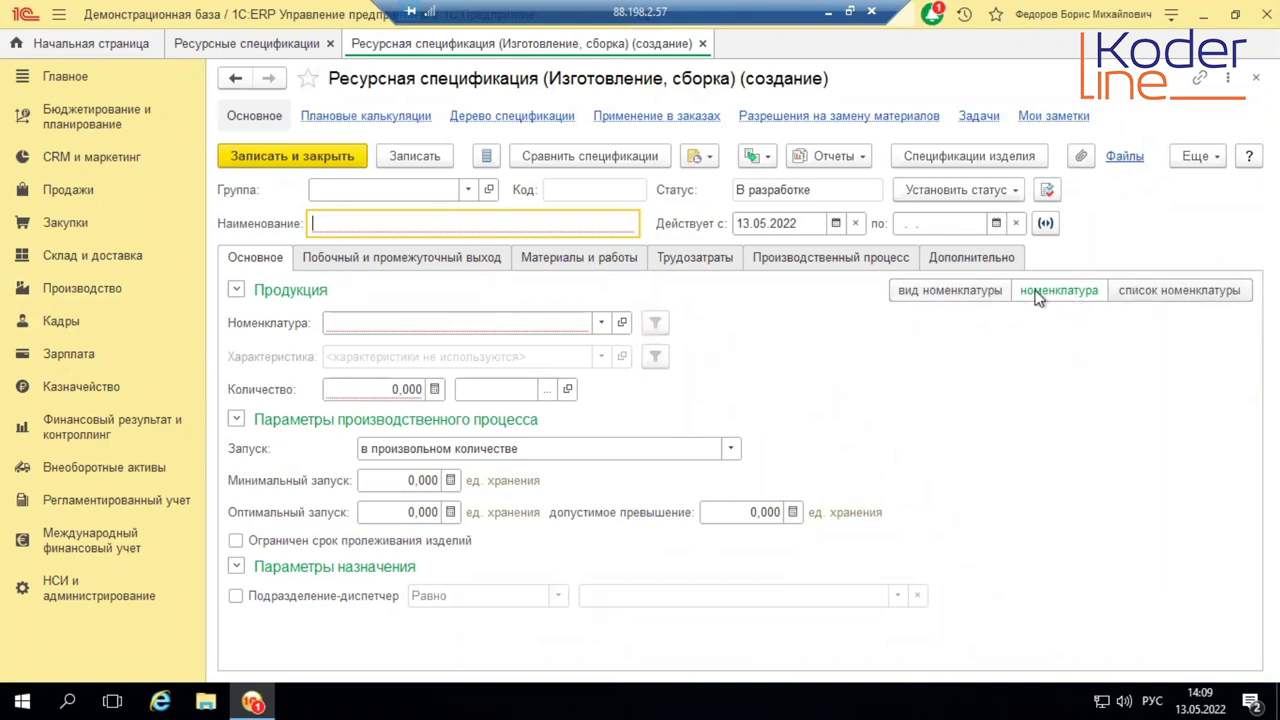
Step: Examine how the product fields differ between the "номенклатура", "вид номенклатуры" and "список номенклатуры" modes
left_click(363, 323)
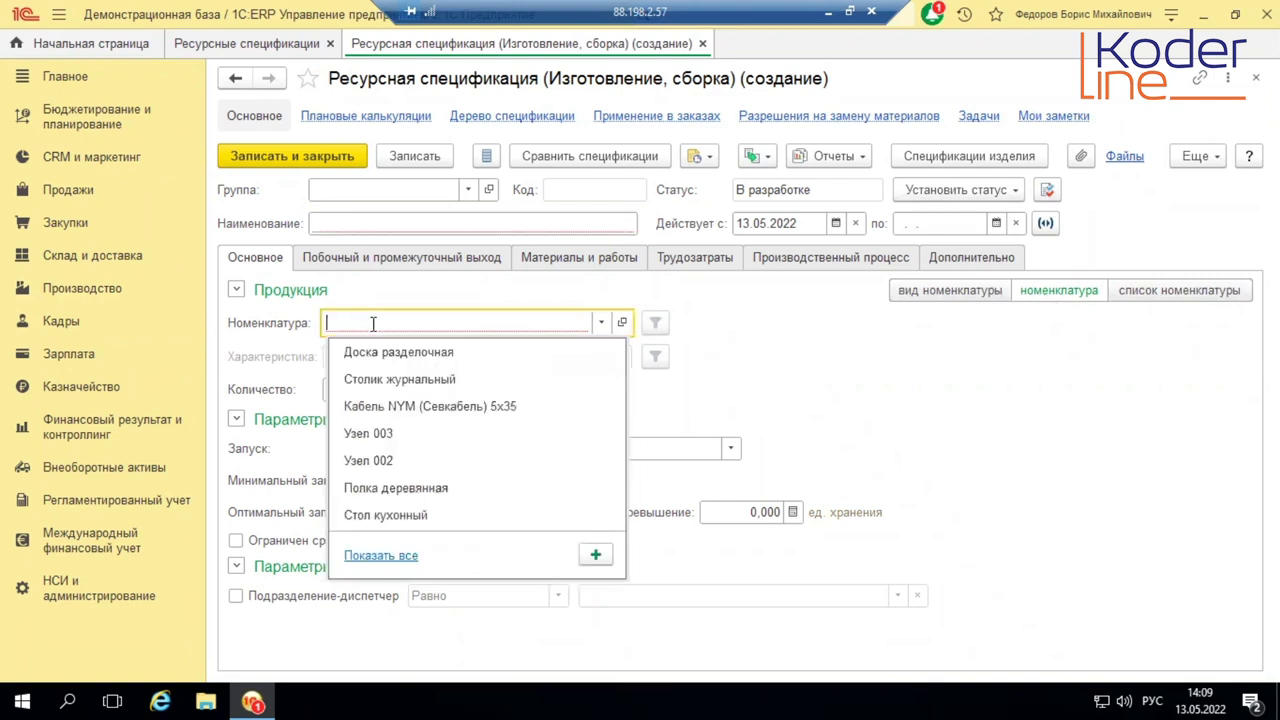
key("Escape")
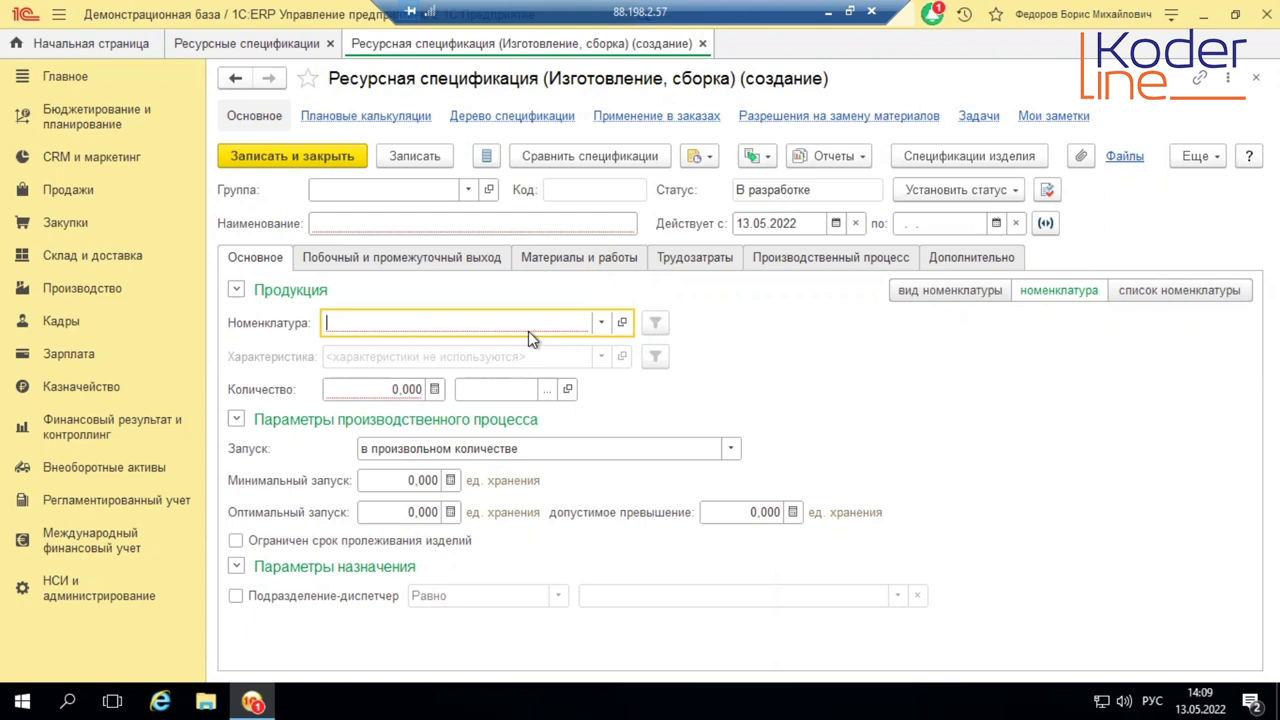
left_click(955, 291)
left_click(965, 288)
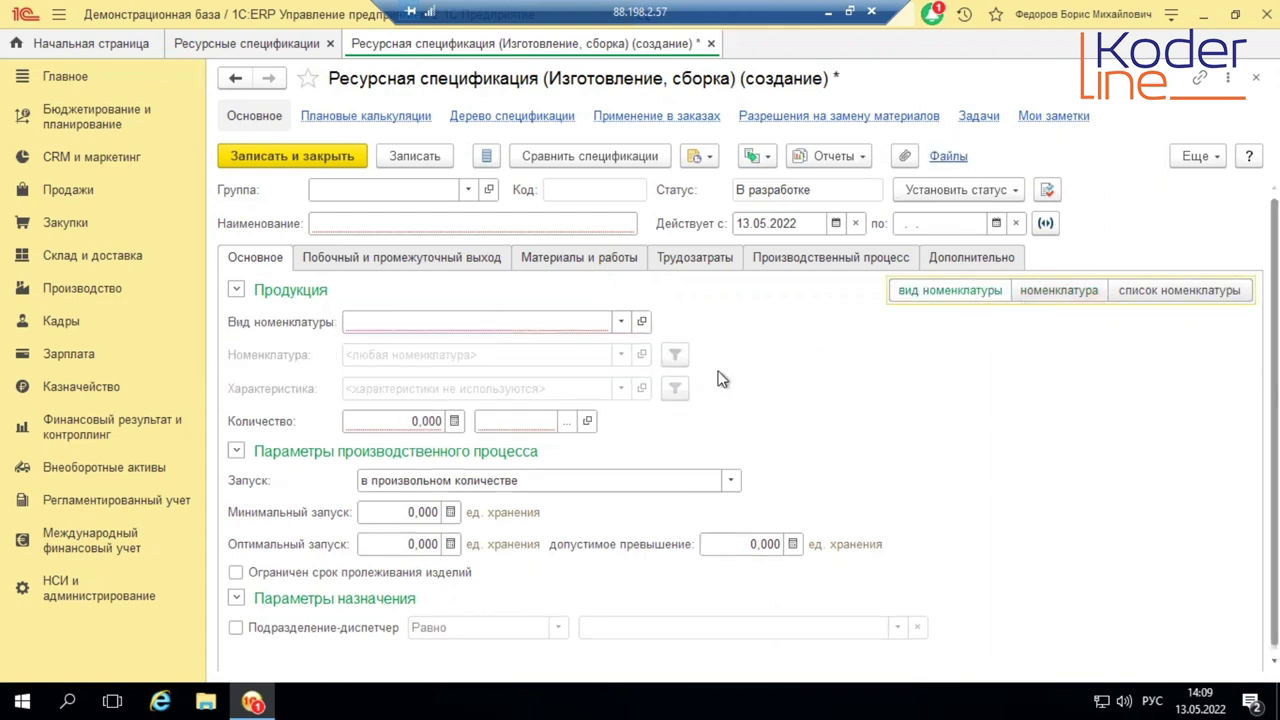
left_click(1166, 292)
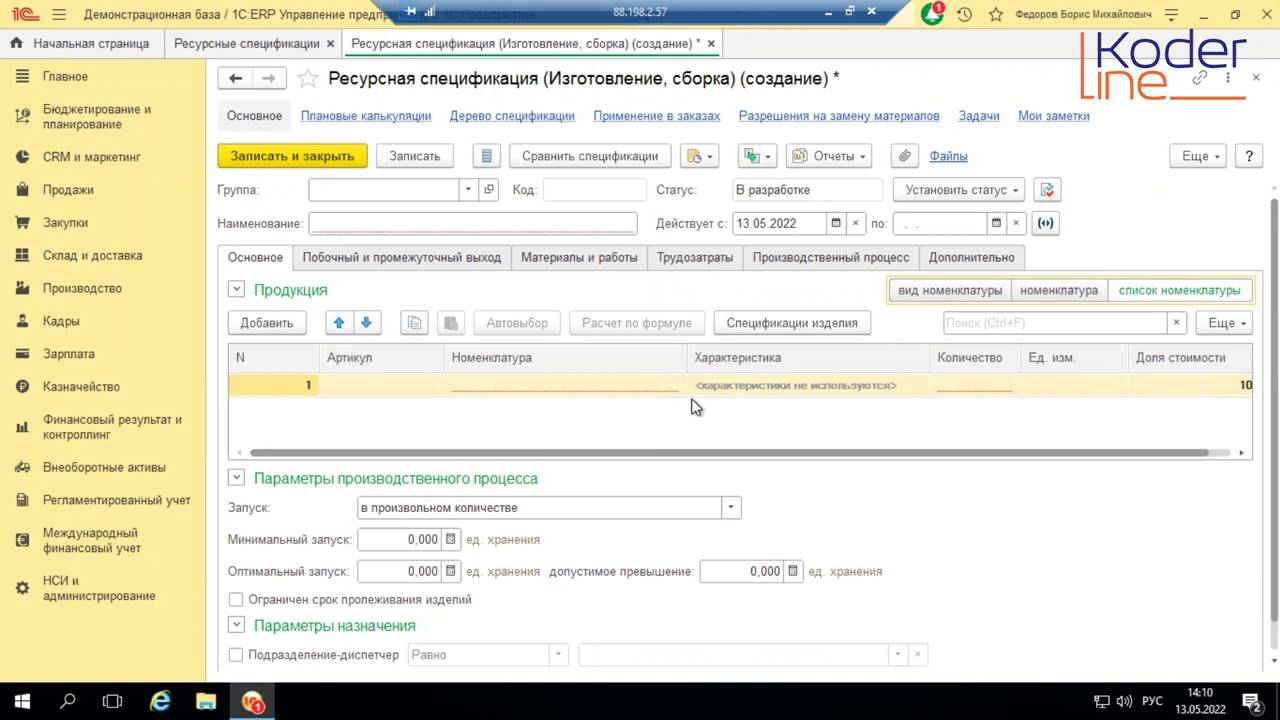
left_click(1057, 298)
left_click(1057, 298)
Step: Define the product by item kind and choose "ГП с характеристиками" from the "Разработка" group
left_click(984, 293)
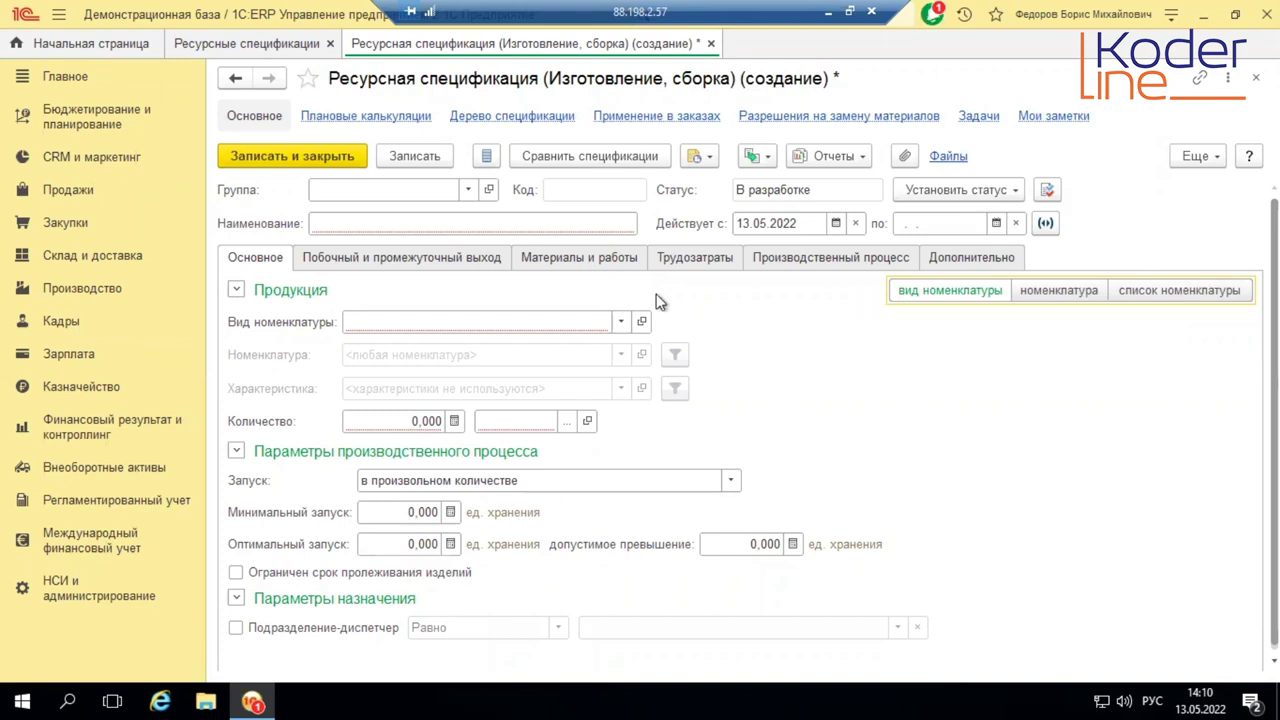
left_click(622, 322)
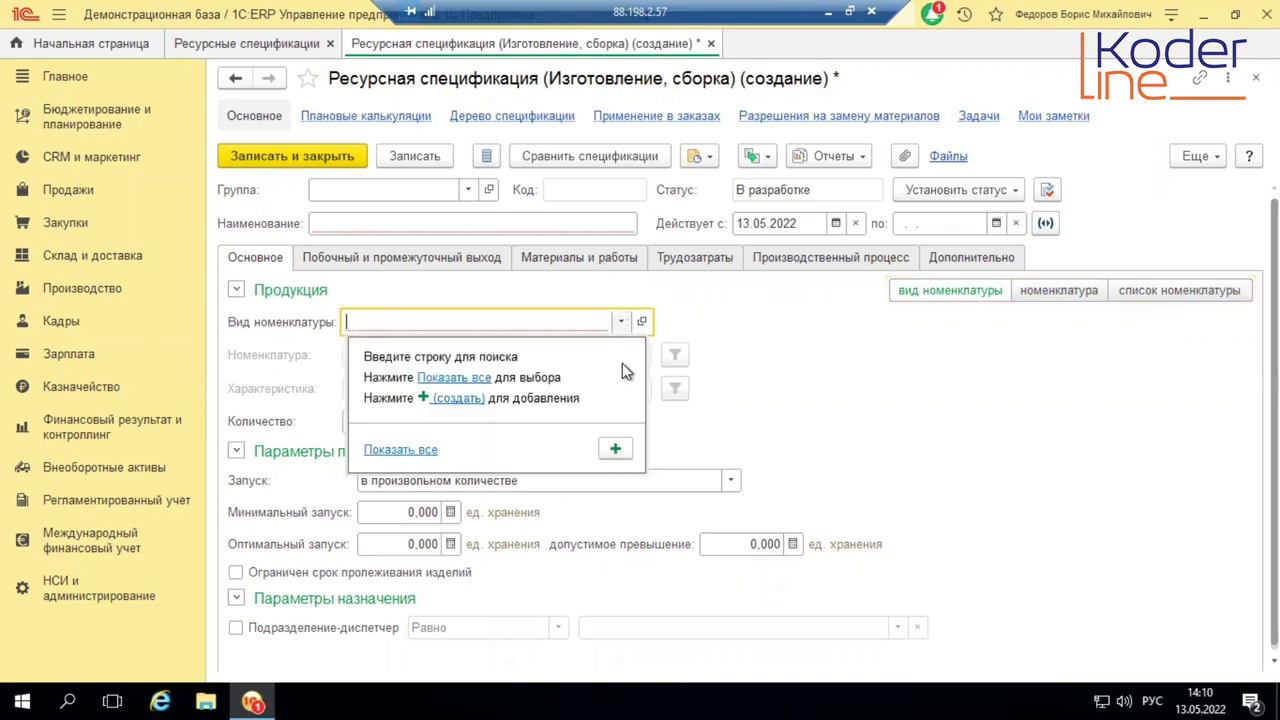
left_click(450, 376)
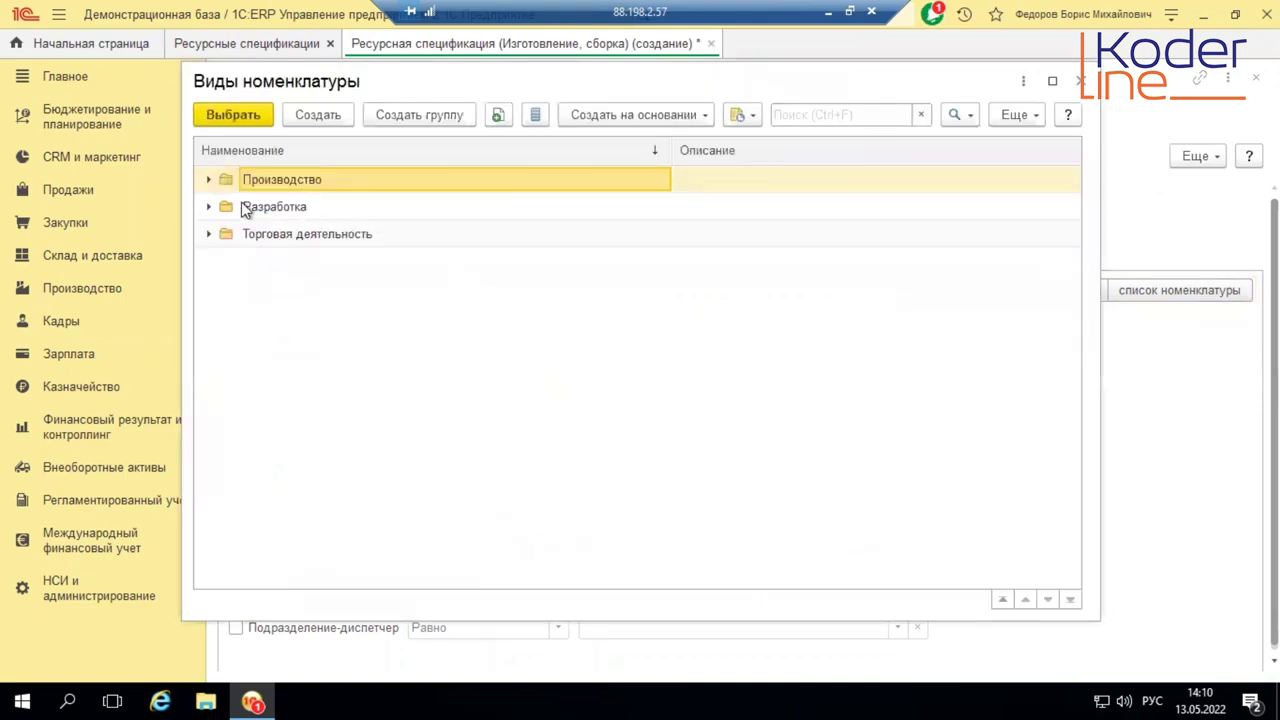
left_click(209, 181)
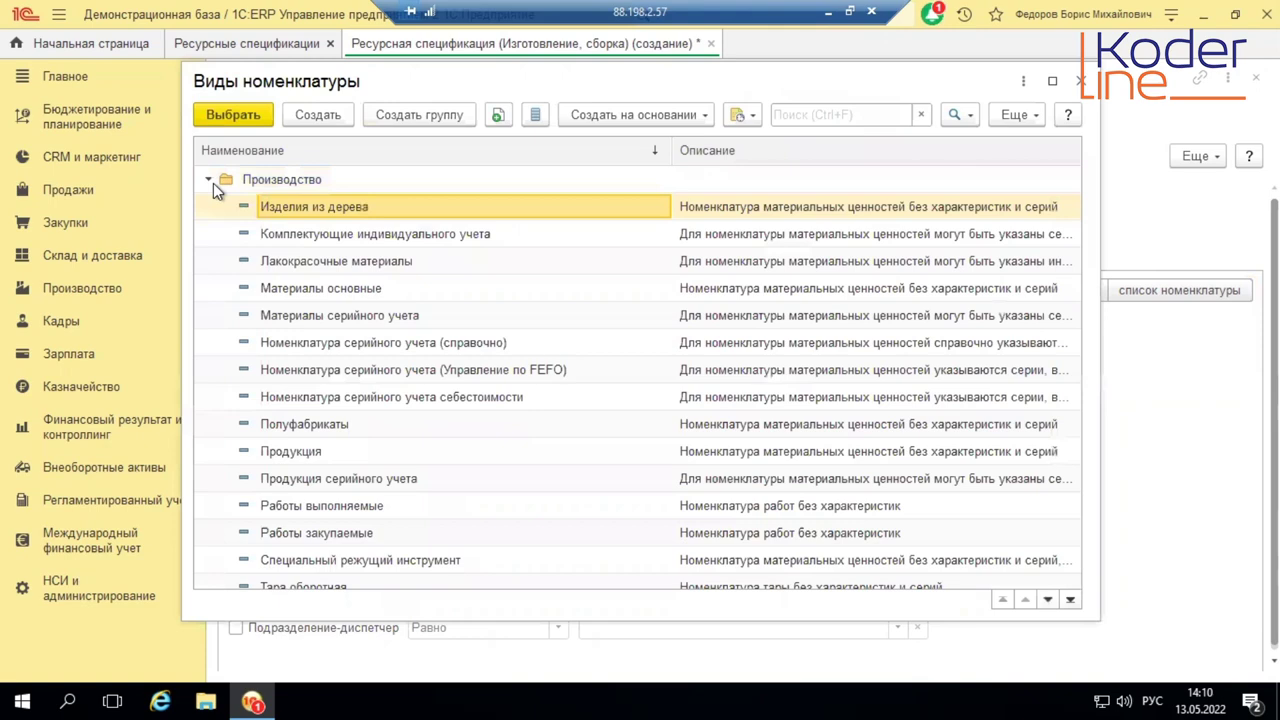
left_click(209, 181)
left_click(209, 234)
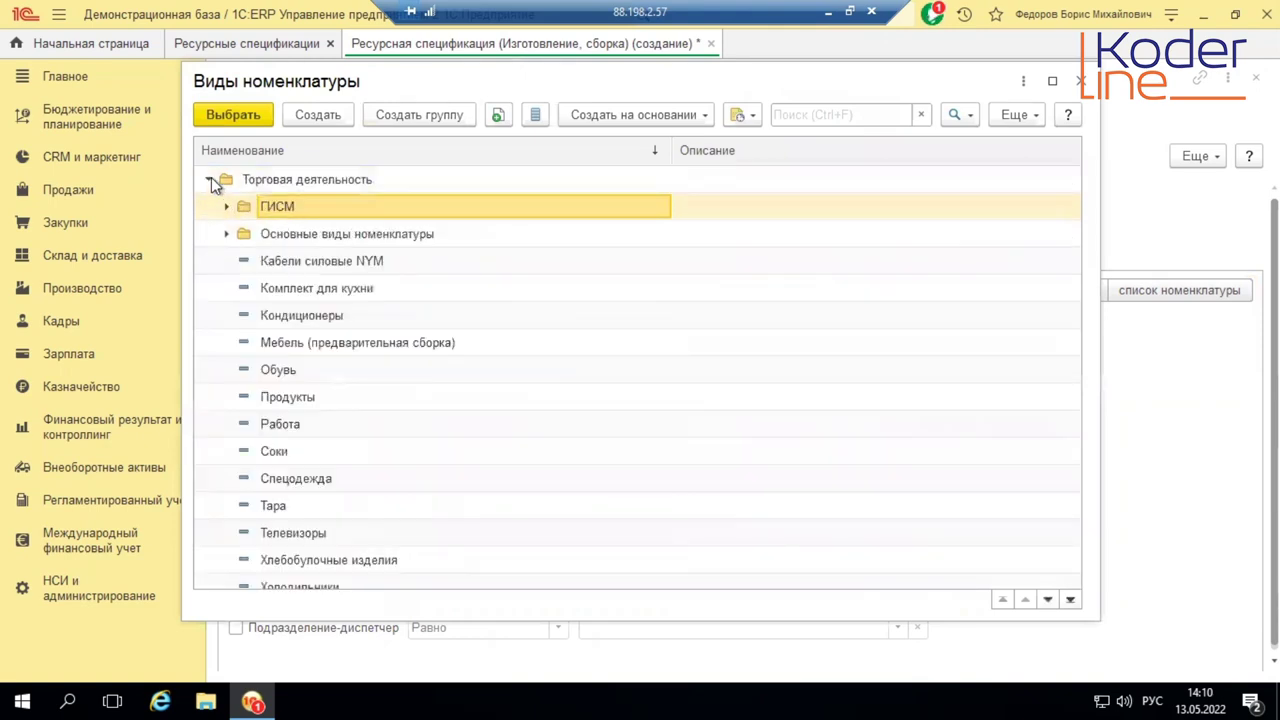
left_click(209, 179)
left_click(209, 206)
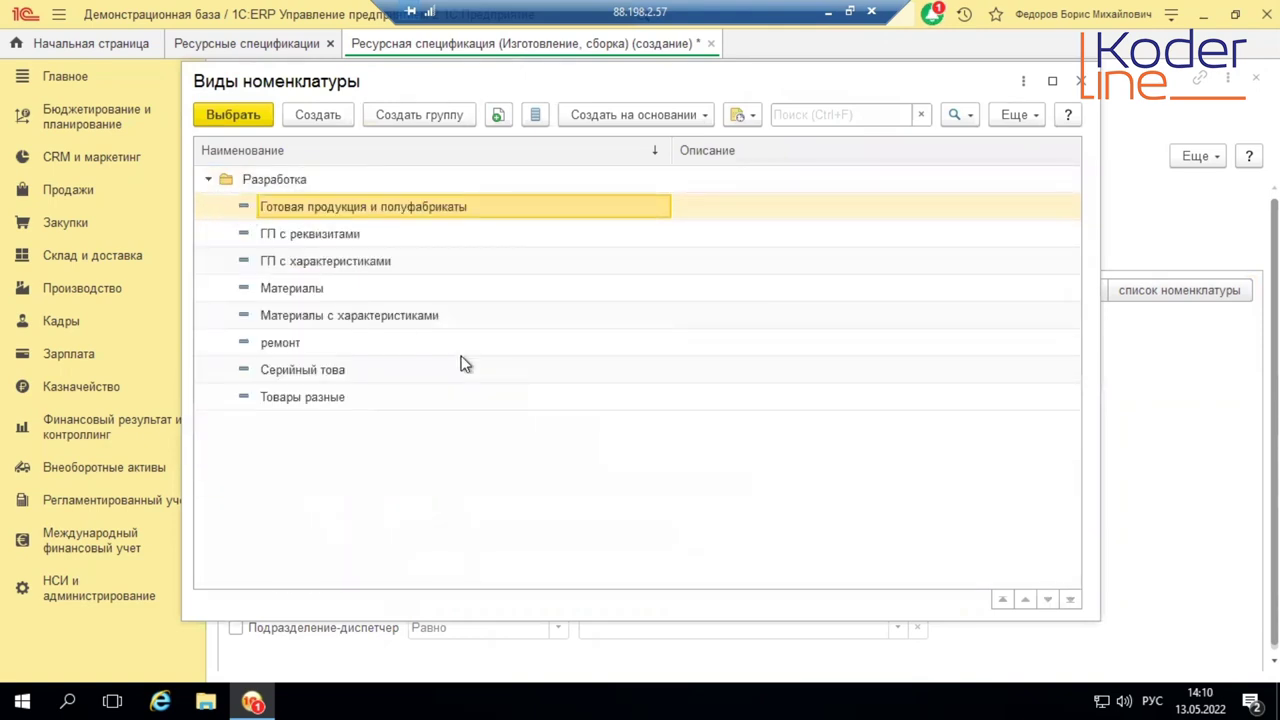
double_click(331, 263)
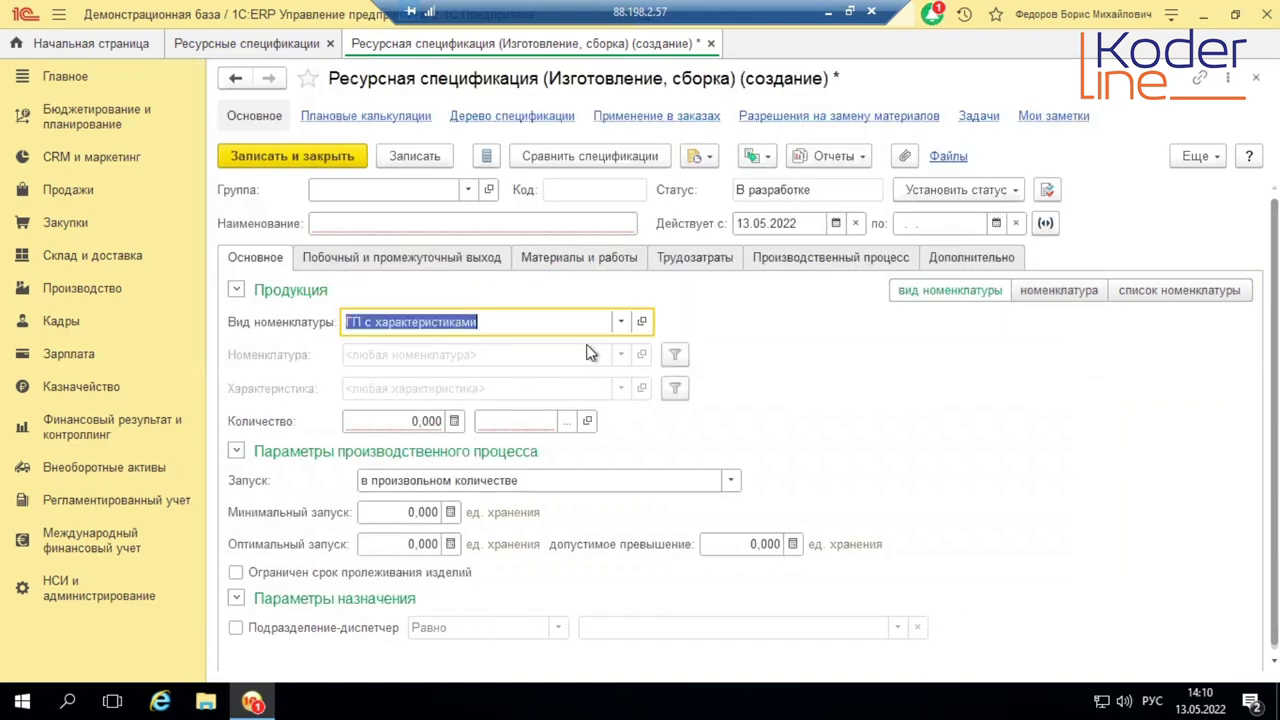
left_click(620, 322)
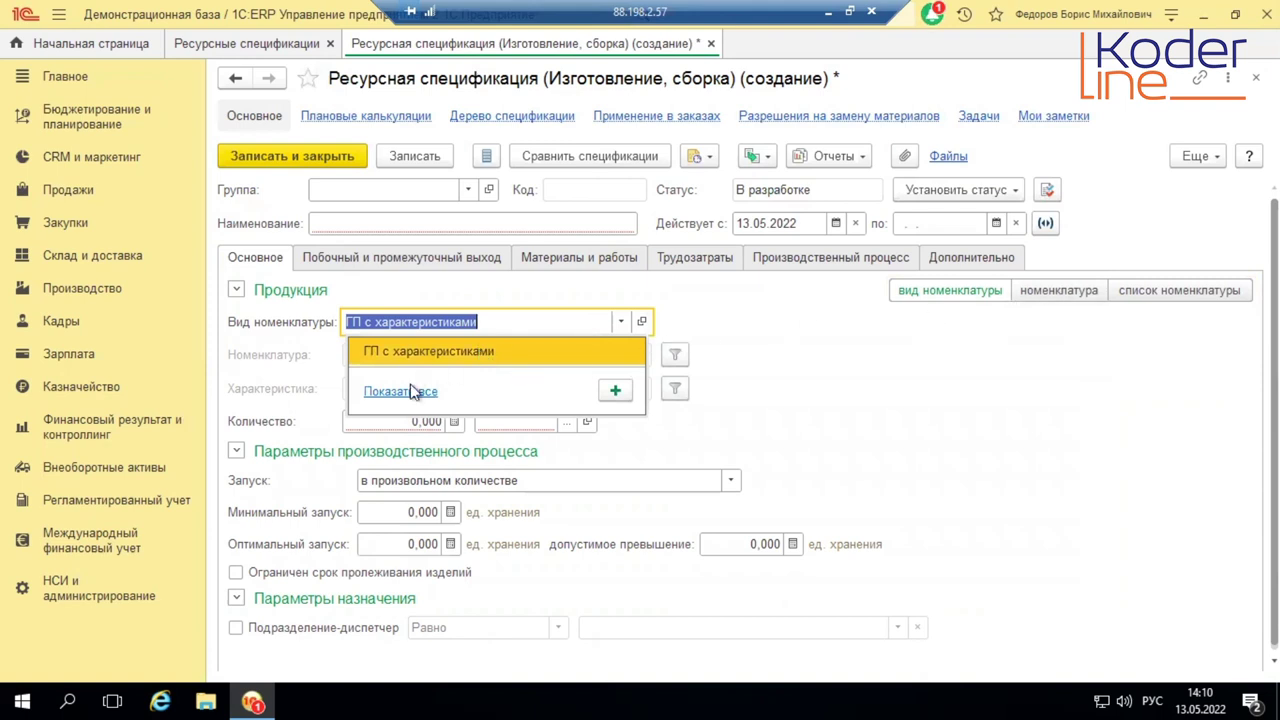
left_click(712, 314)
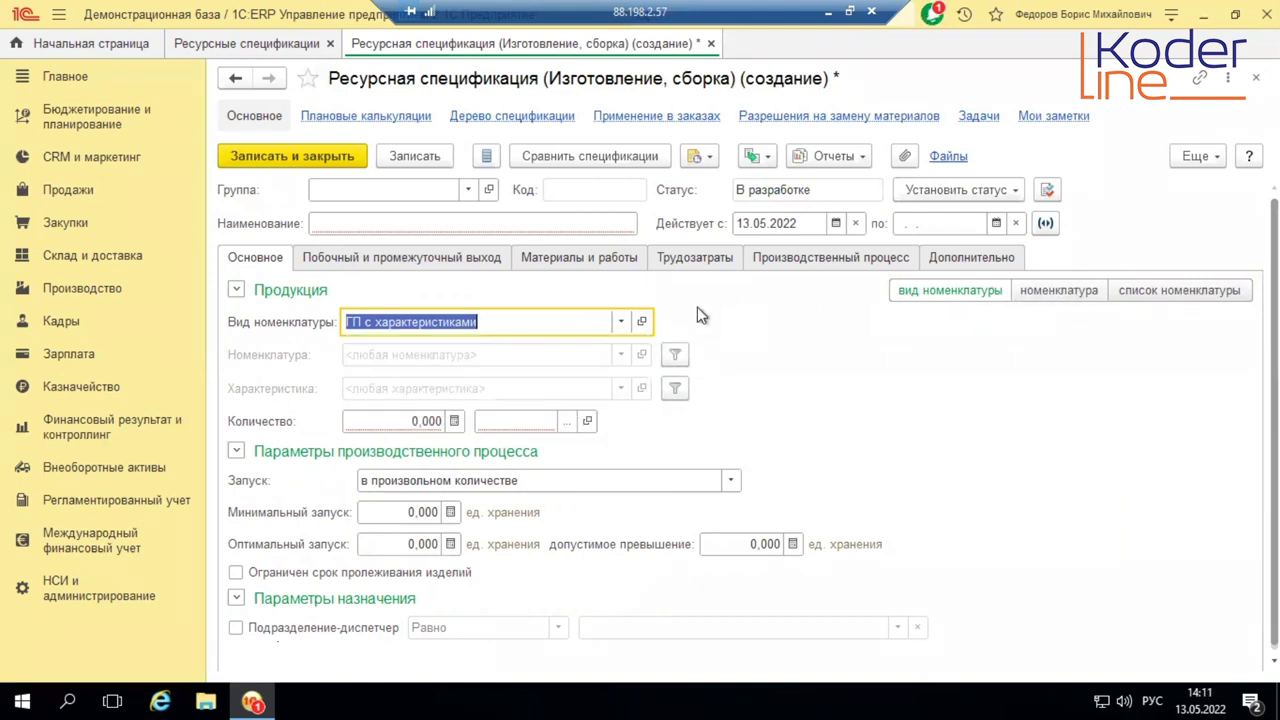
Step: Switch the product definition to "номенклатура" and choose "Полка деревянная 1*0,3*0,3" from the kind "ГП с характеристиками"
left_click(1062, 290)
left_click(601, 322)
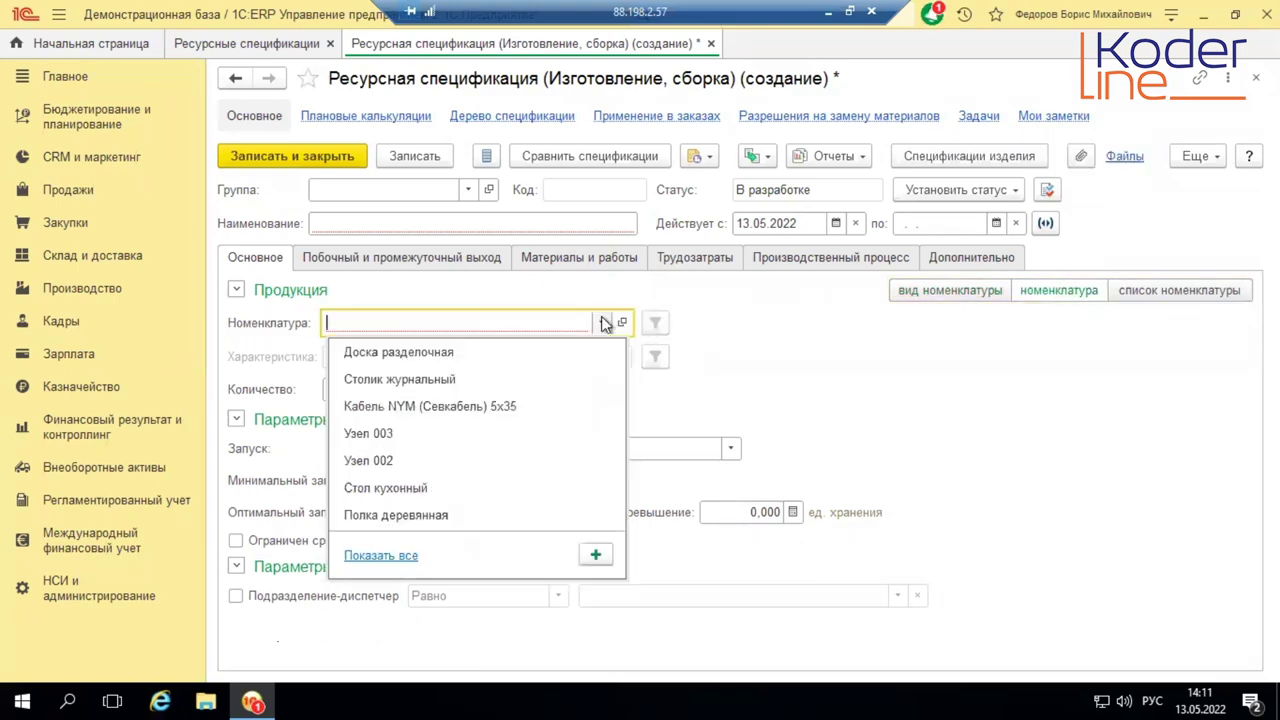
left_click(380, 554)
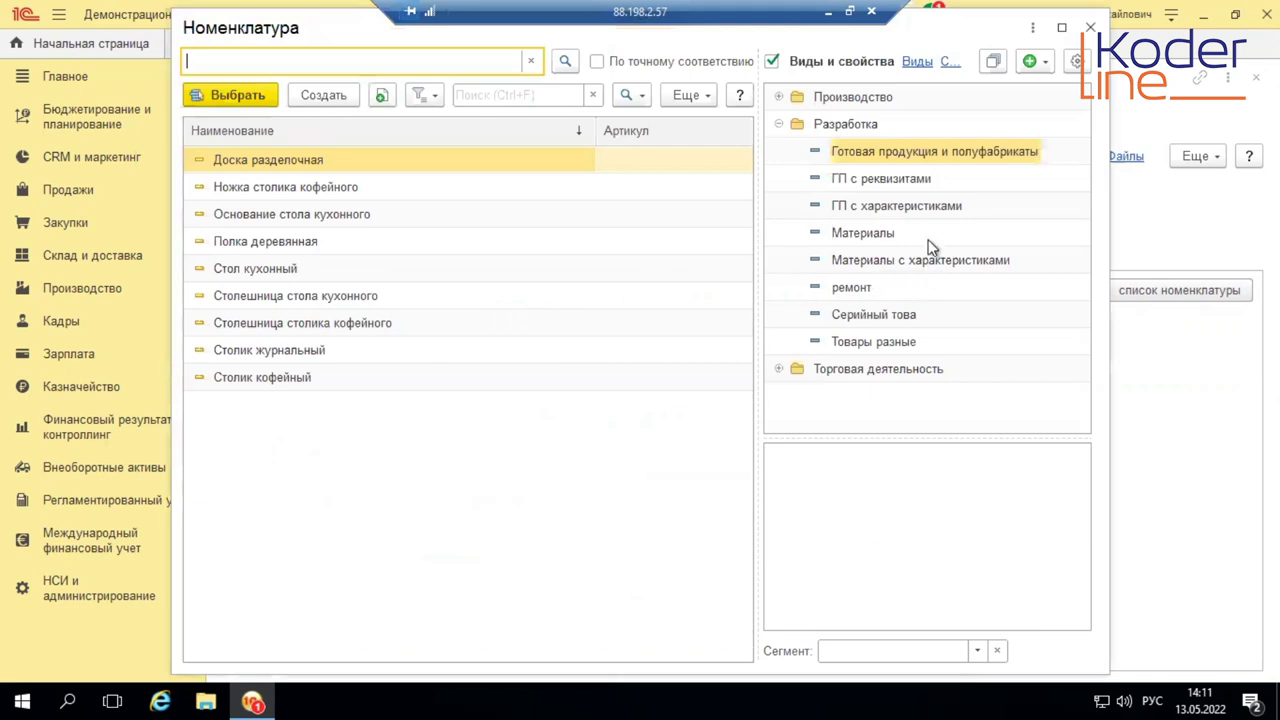
left_click(875, 210)
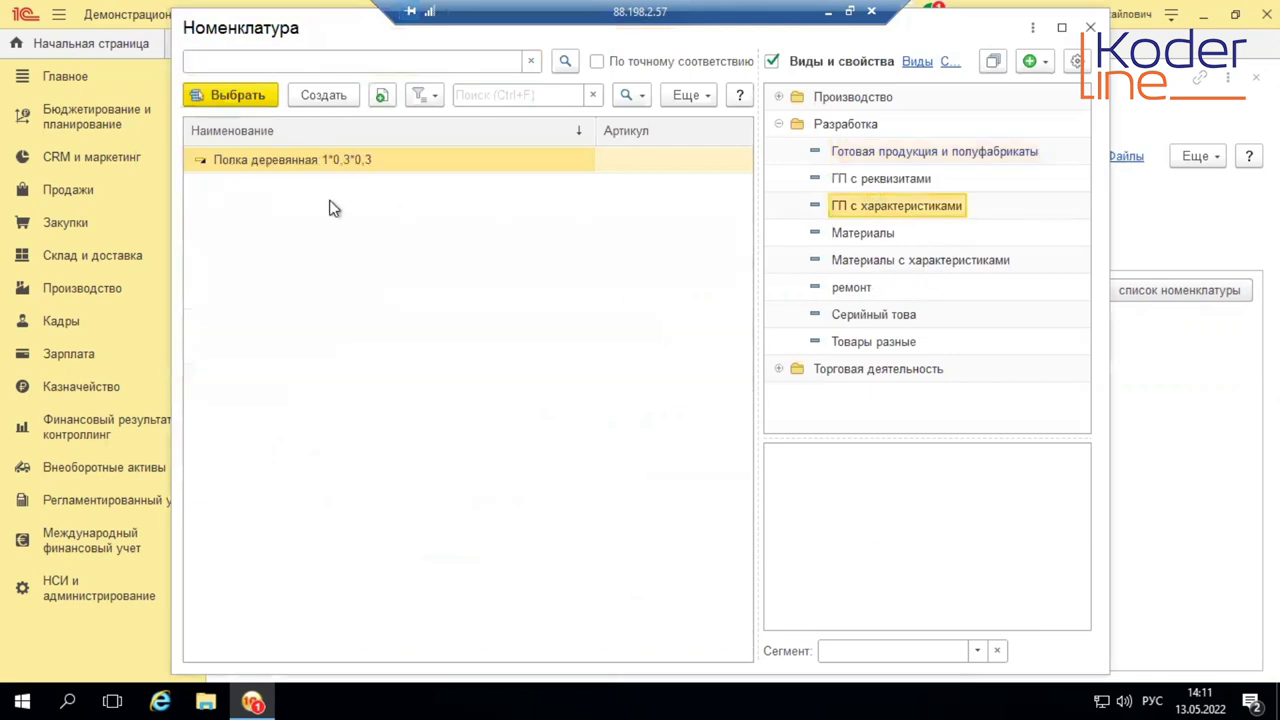
double_click(303, 158)
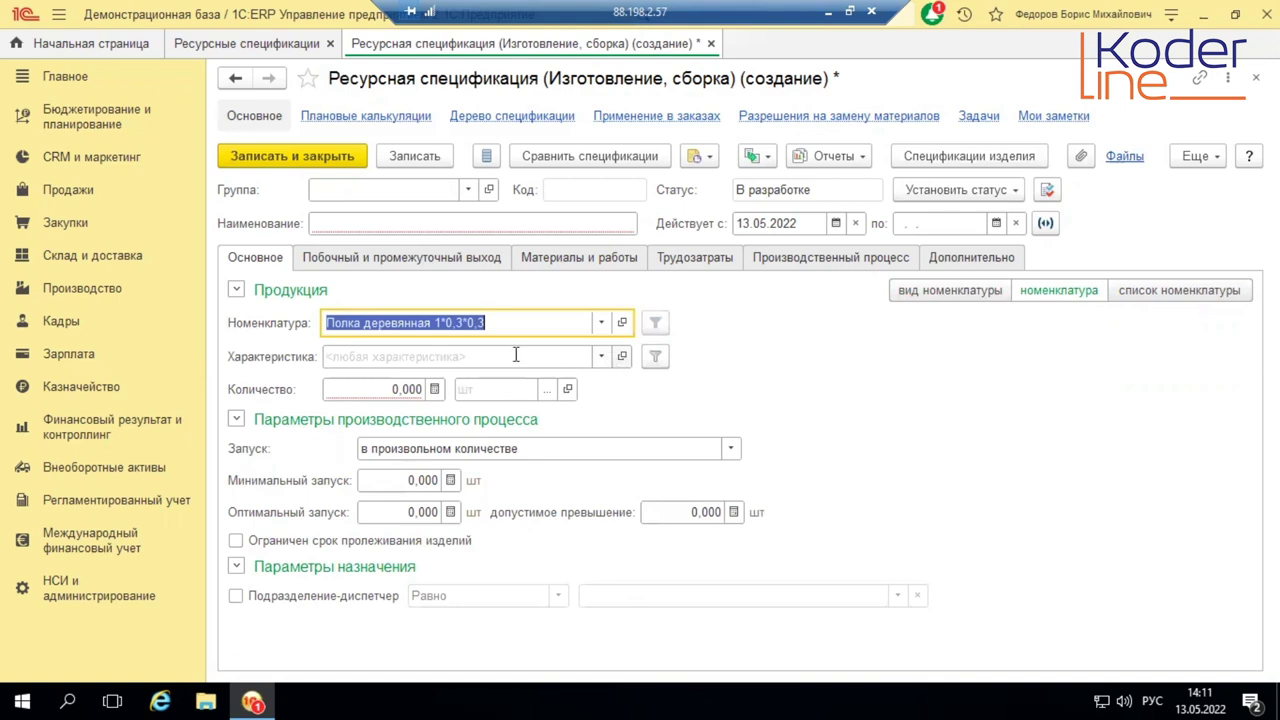
Step: Set the product quantity to 1 and leave its characteristic unspecified so that any characteristic applies
left_click(362, 357)
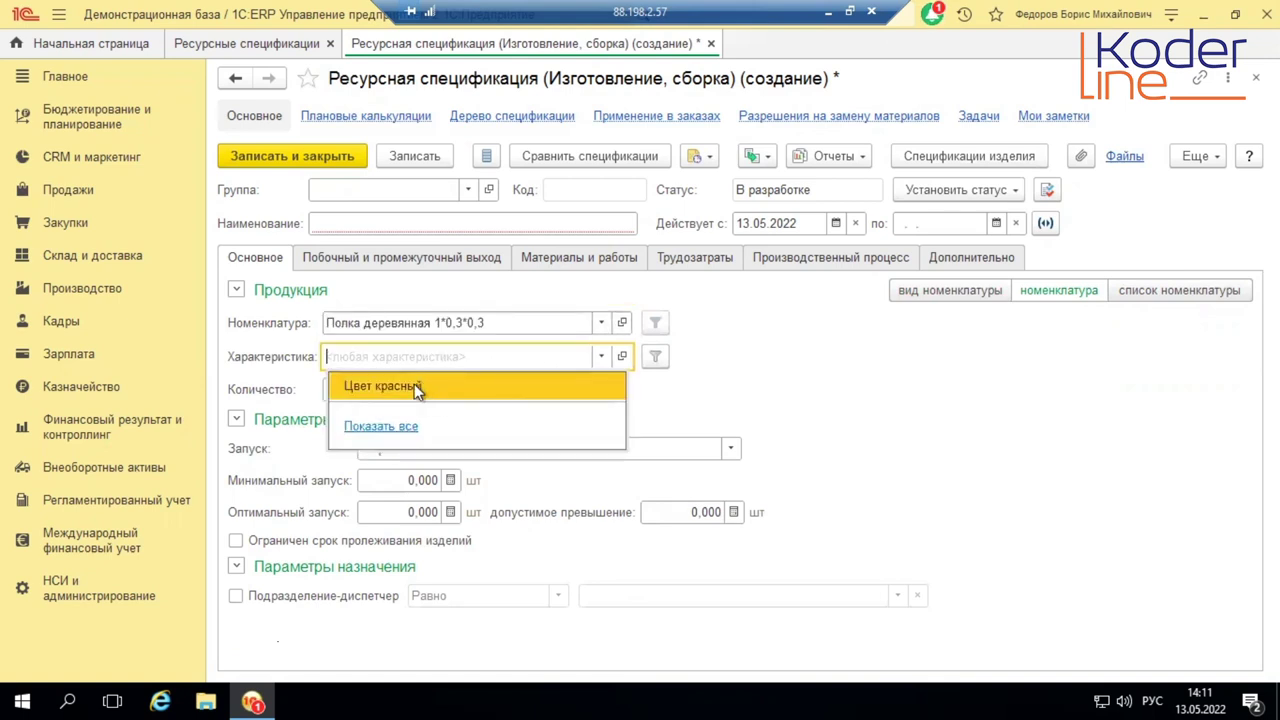
left_click(430, 357)
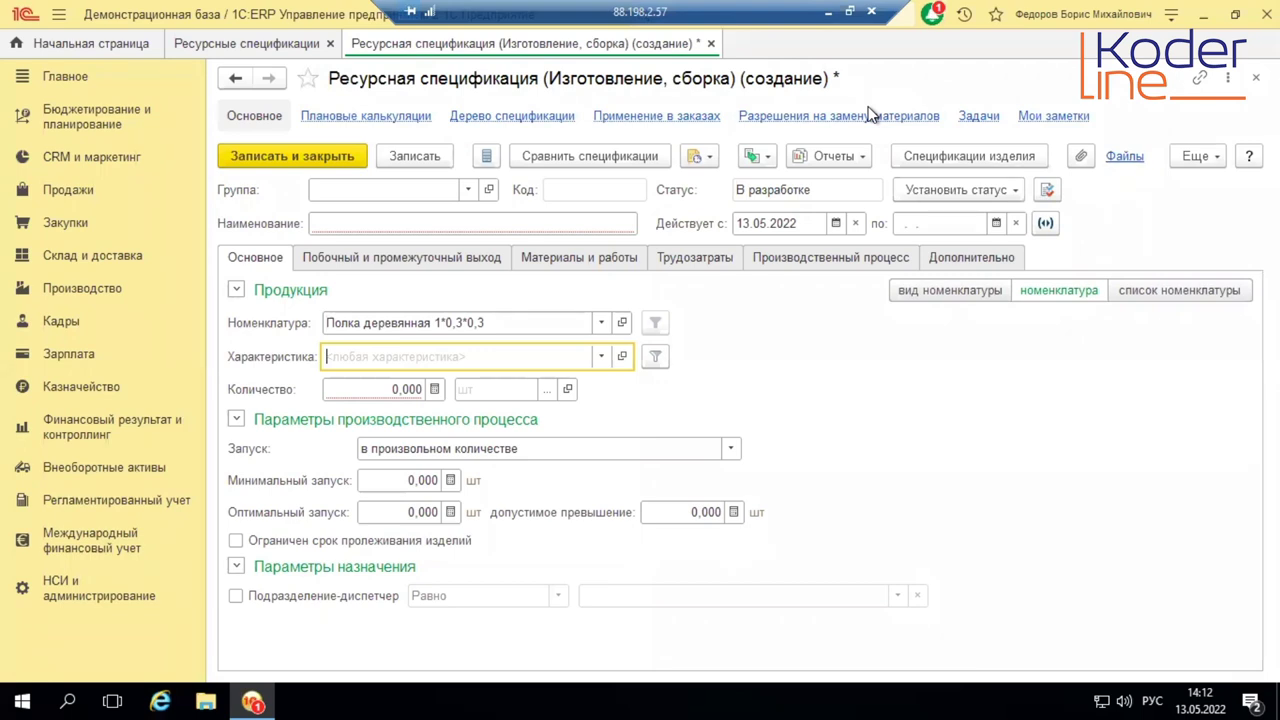
left_click(400, 388)
type("1")
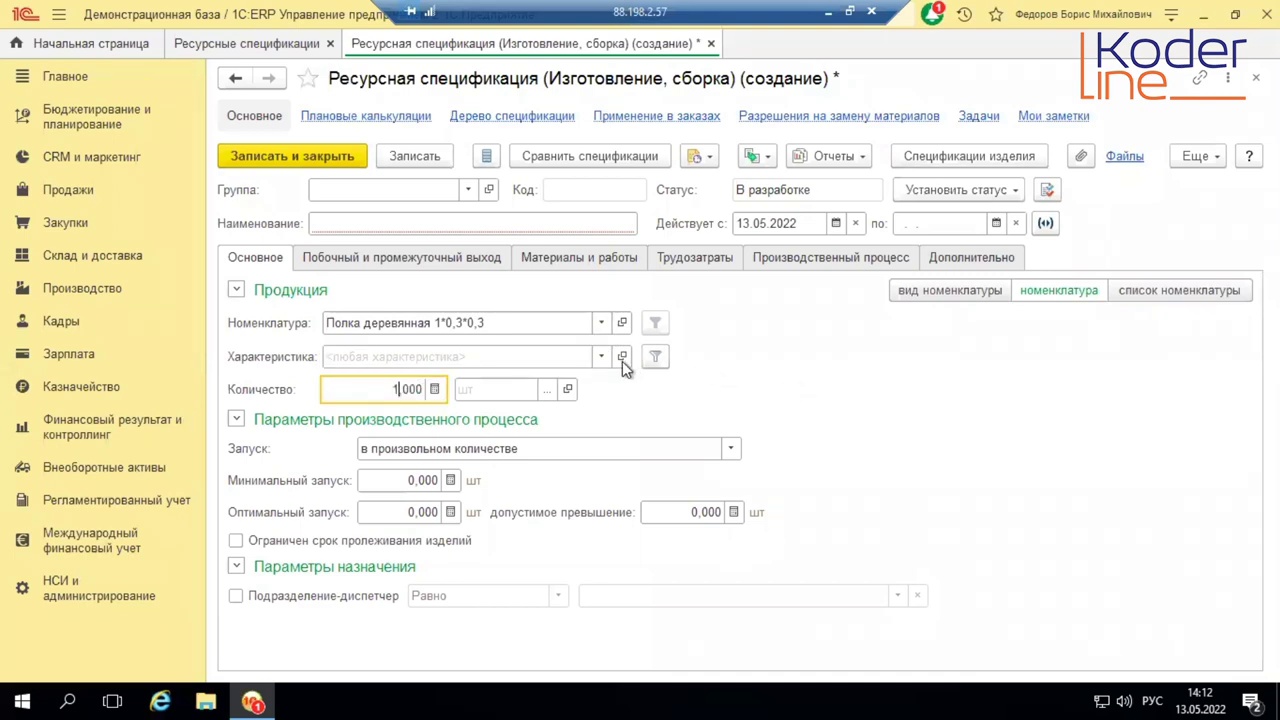
left_click(557, 352)
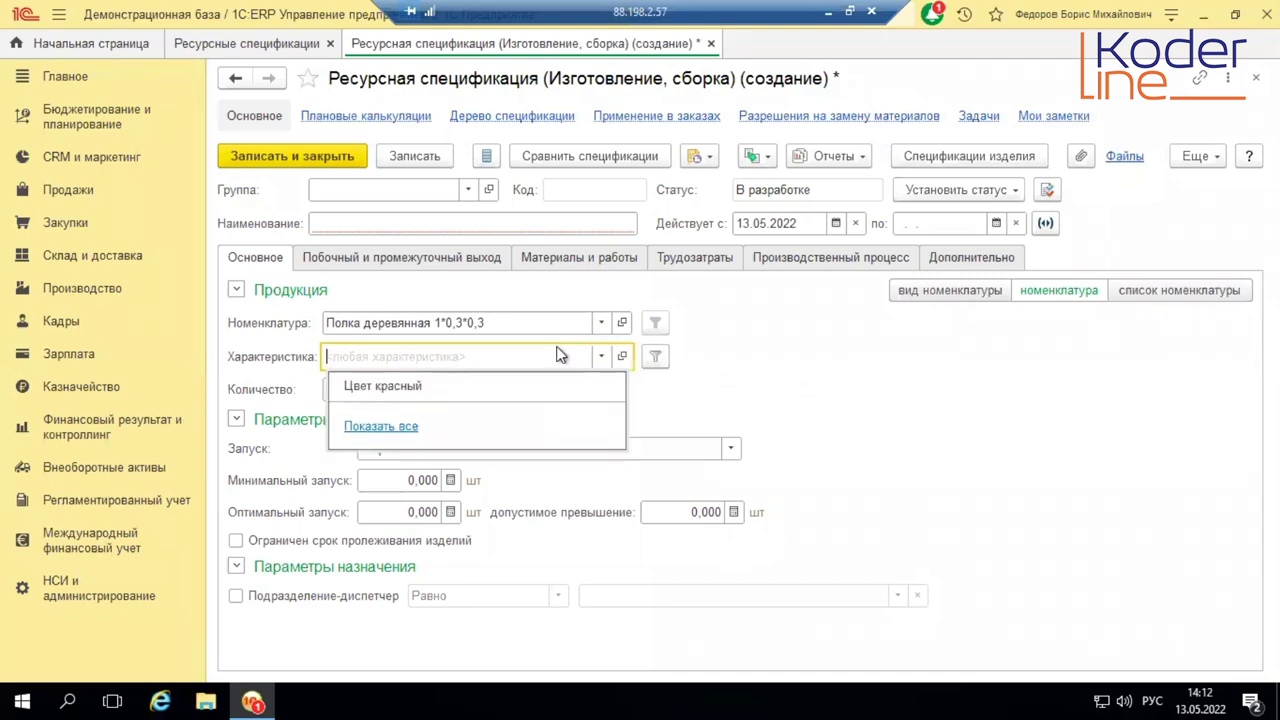
left_click(727, 345)
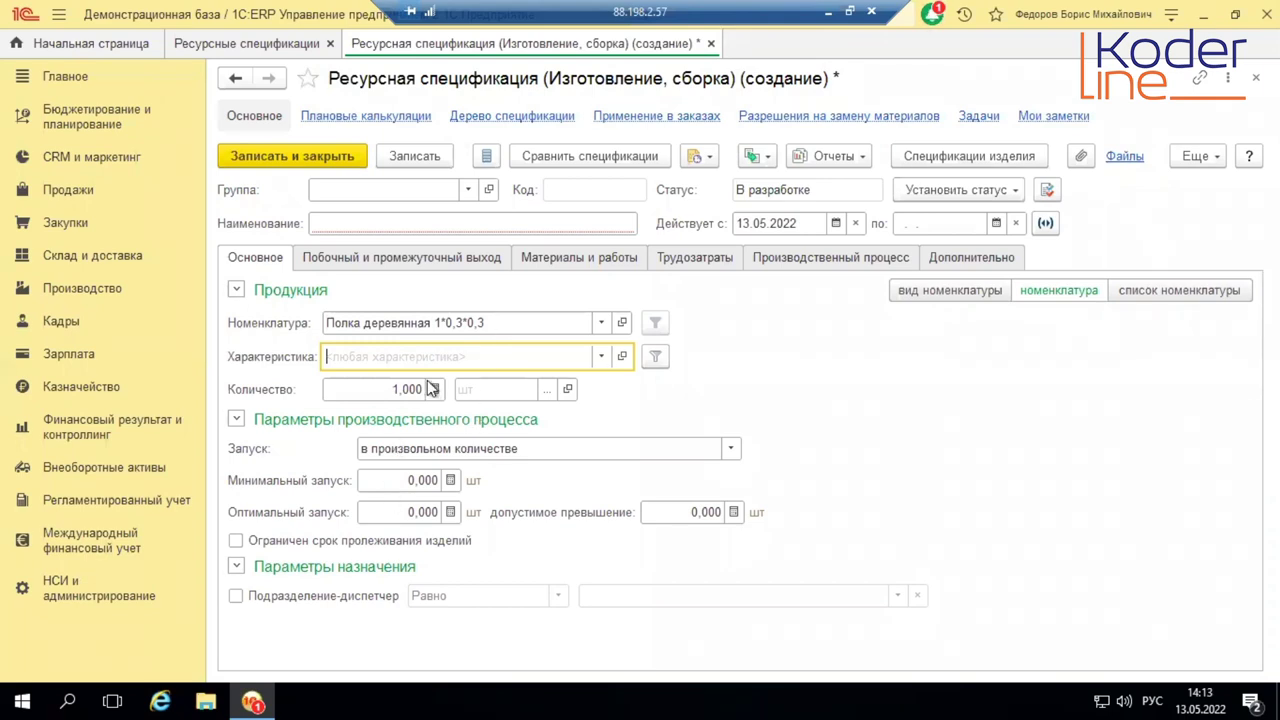
Step: Add "Краска акриловая" from the kind "Материалы с характеристиками" to the specification's materials and works
left_click(562, 263)
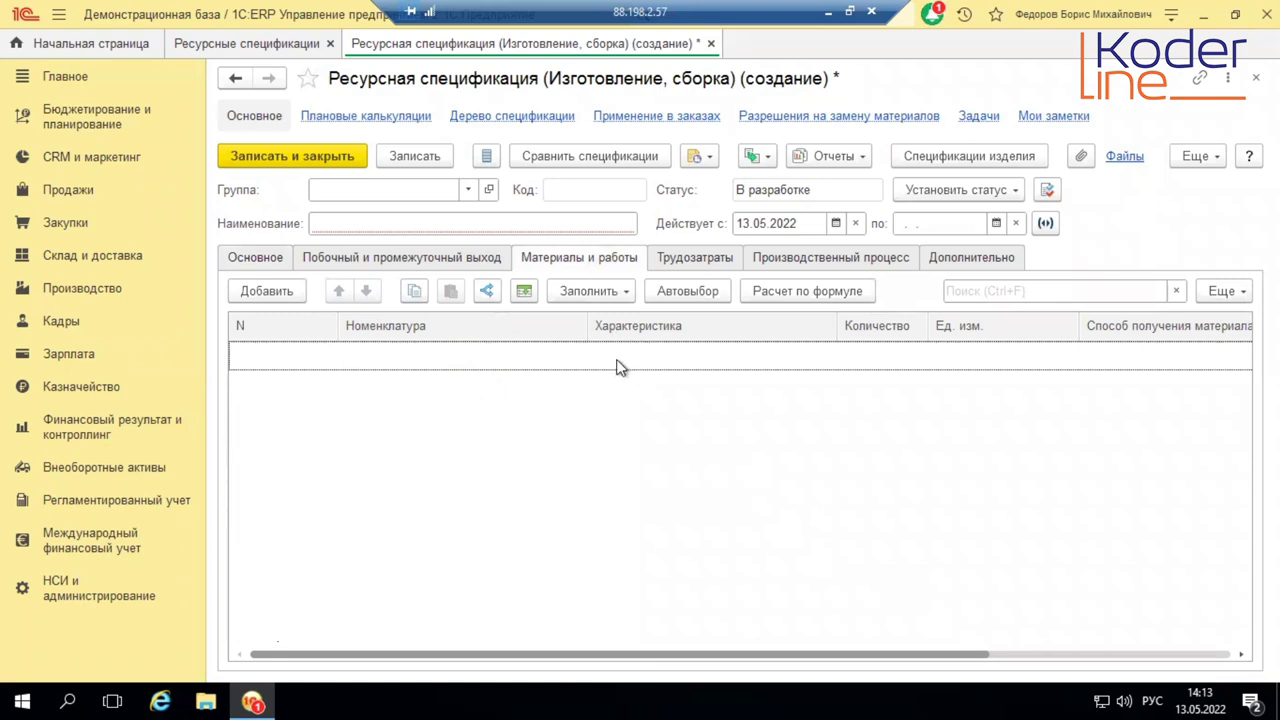
left_click(268, 291)
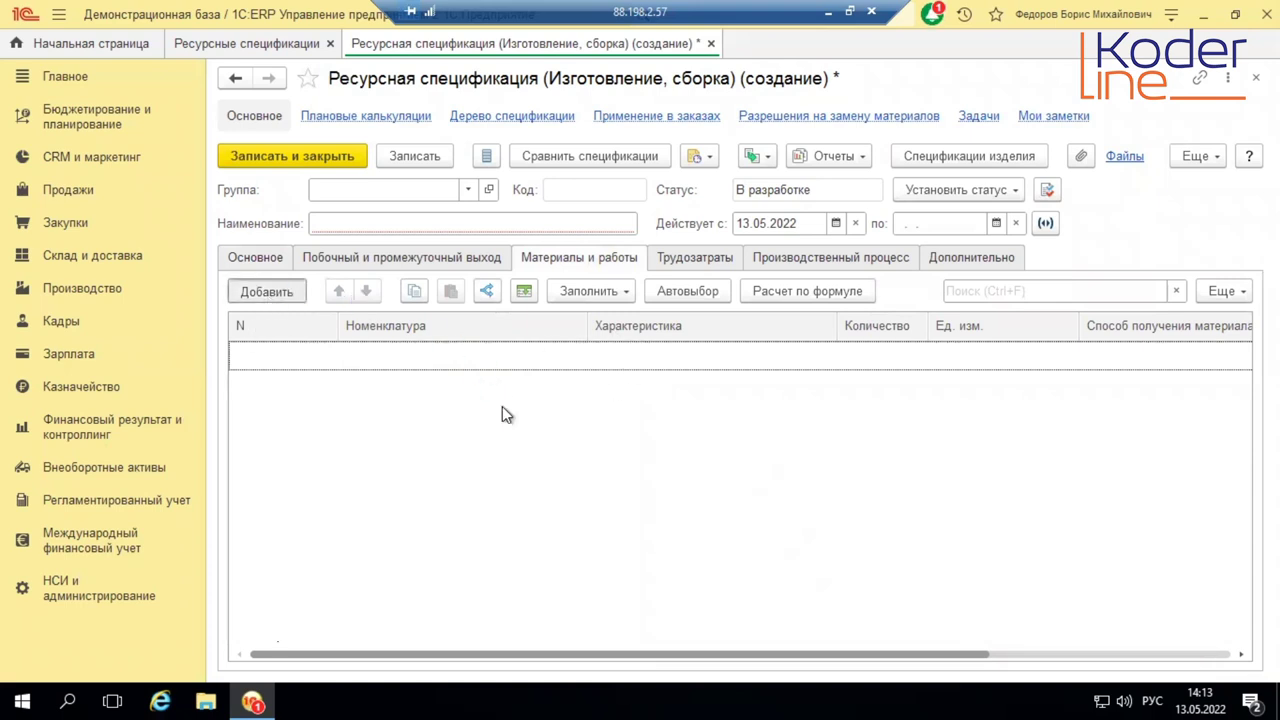
left_click(421, 586)
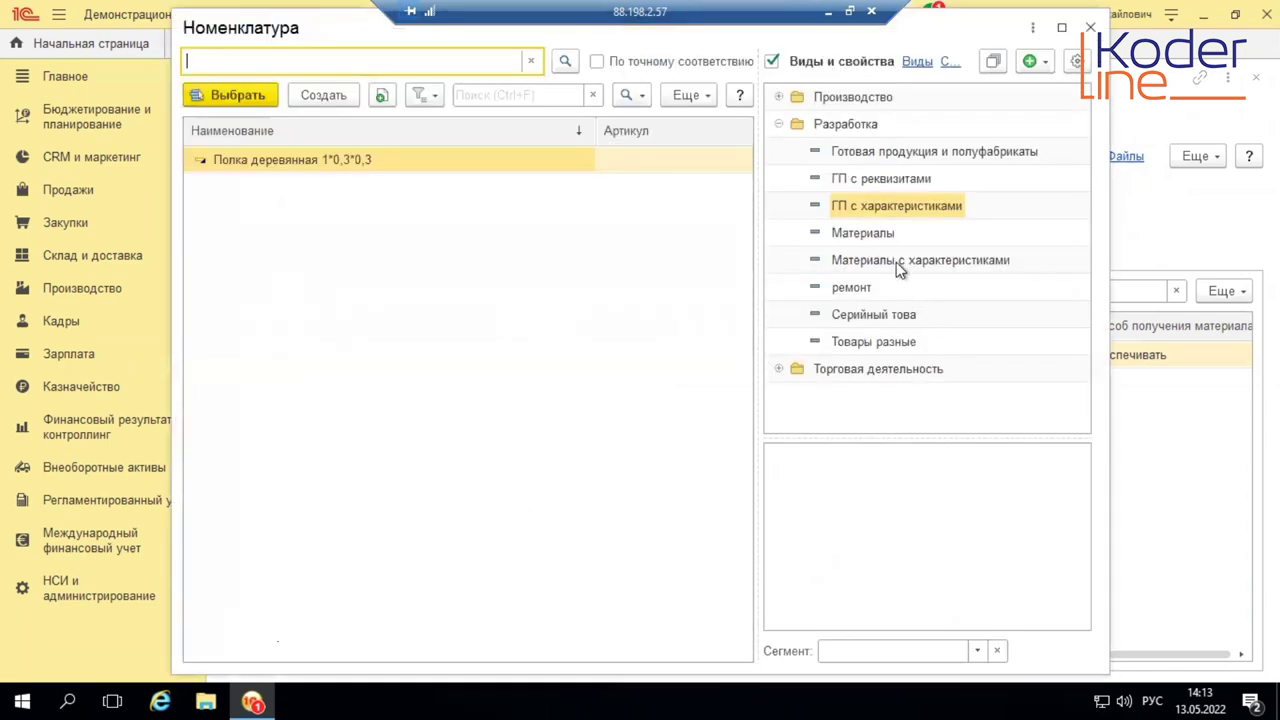
left_click(896, 262)
double_click(344, 163)
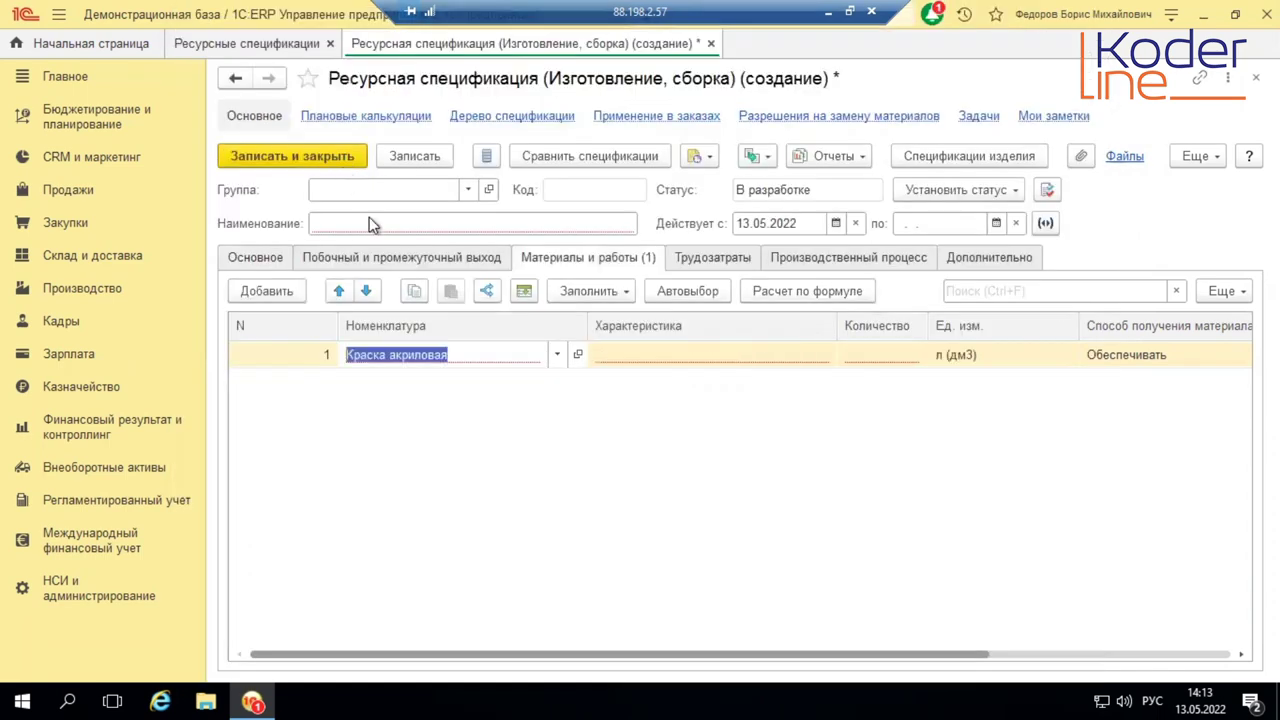
left_click(655, 417)
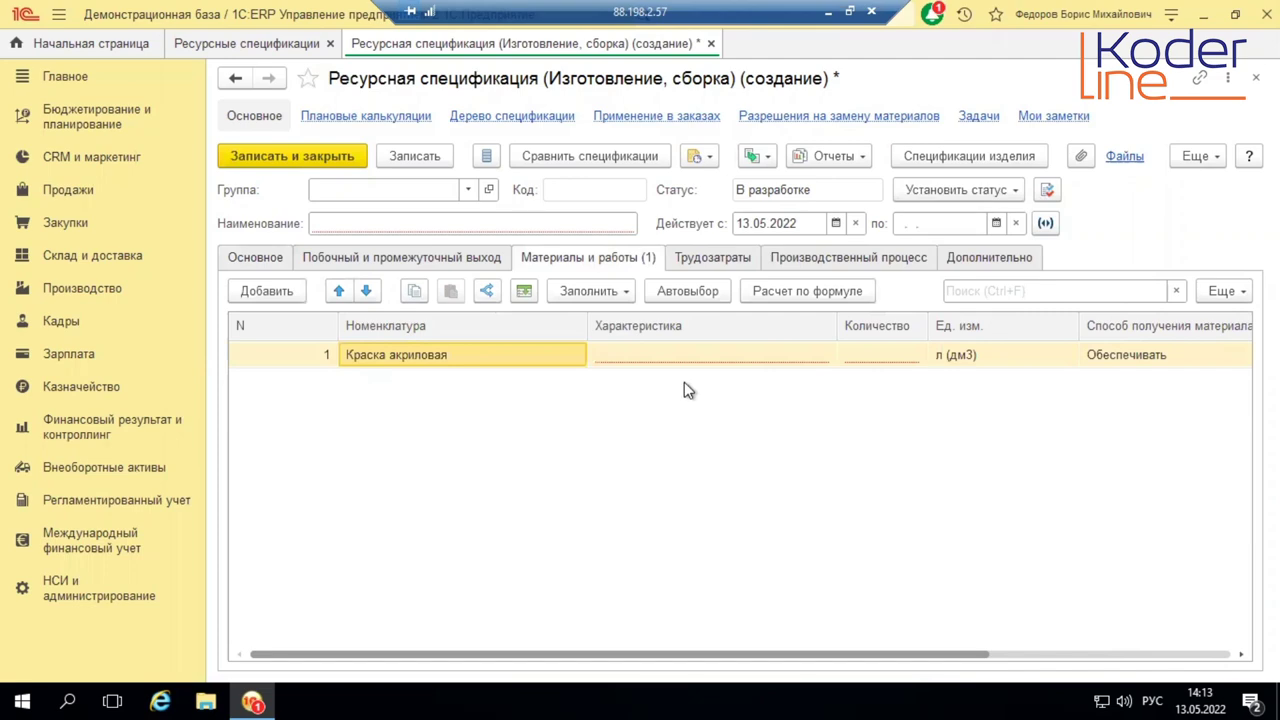
Step: Configure and save auto-selection for the paint so its characteristic is determined by the main product's properties, accepting the "Цвет" property mapping
left_click(654, 354)
left_click(680, 297)
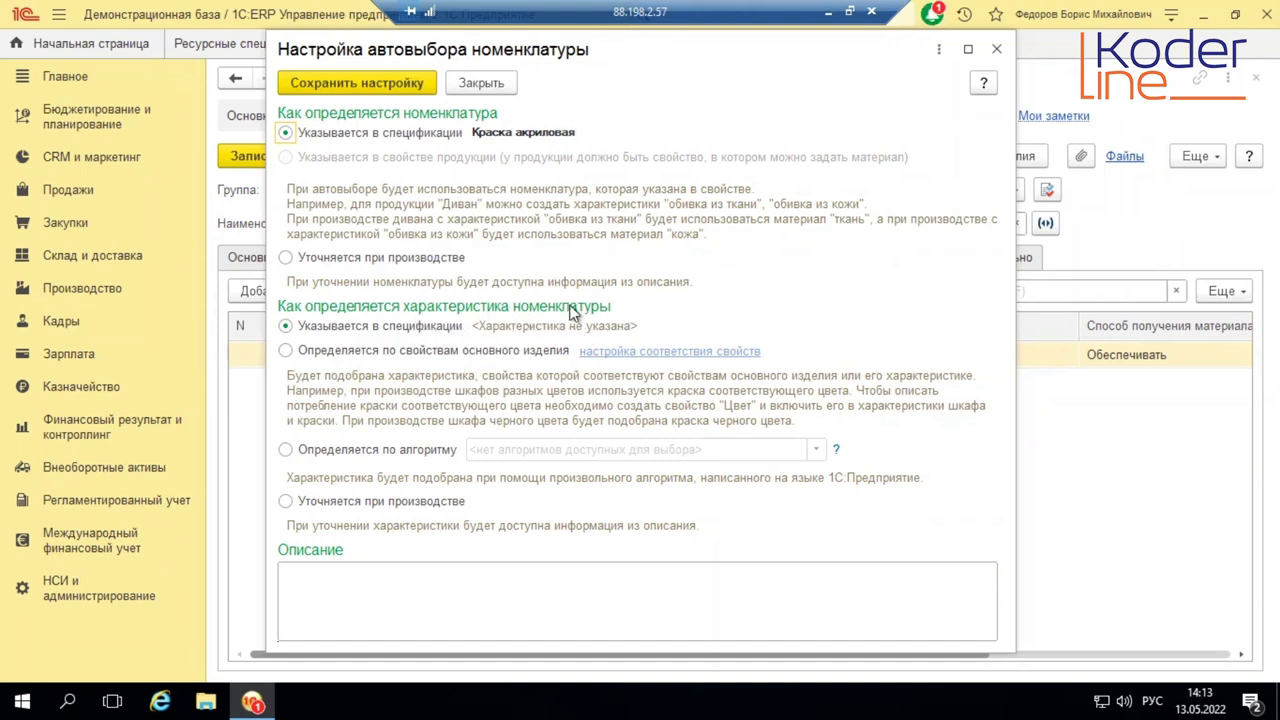
left_click(349, 351)
left_click(670, 351)
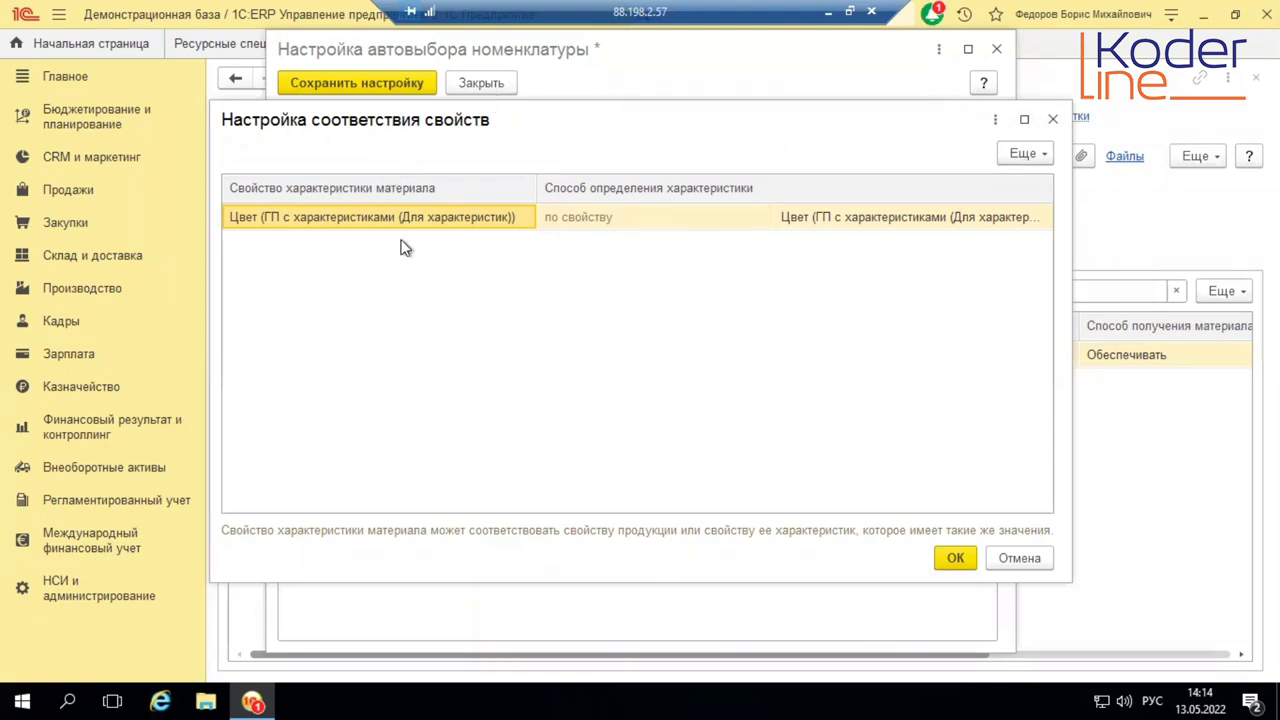
left_click(950, 560)
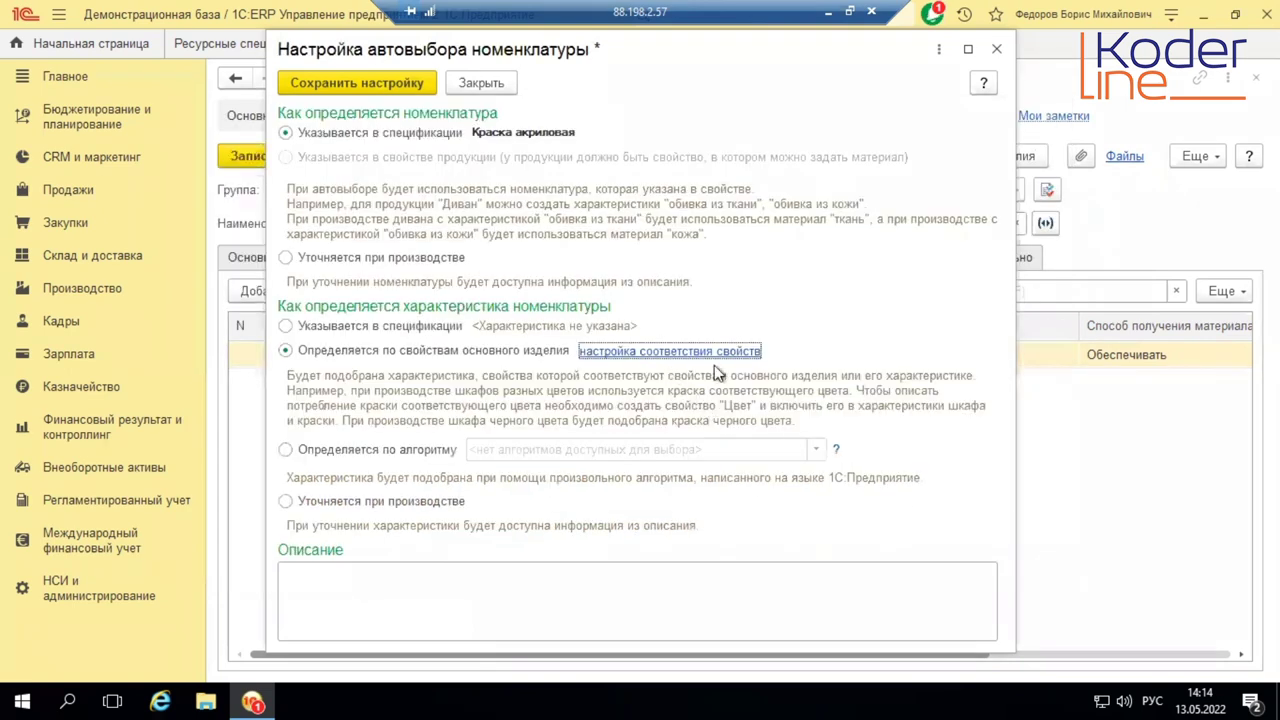
left_click(362, 87)
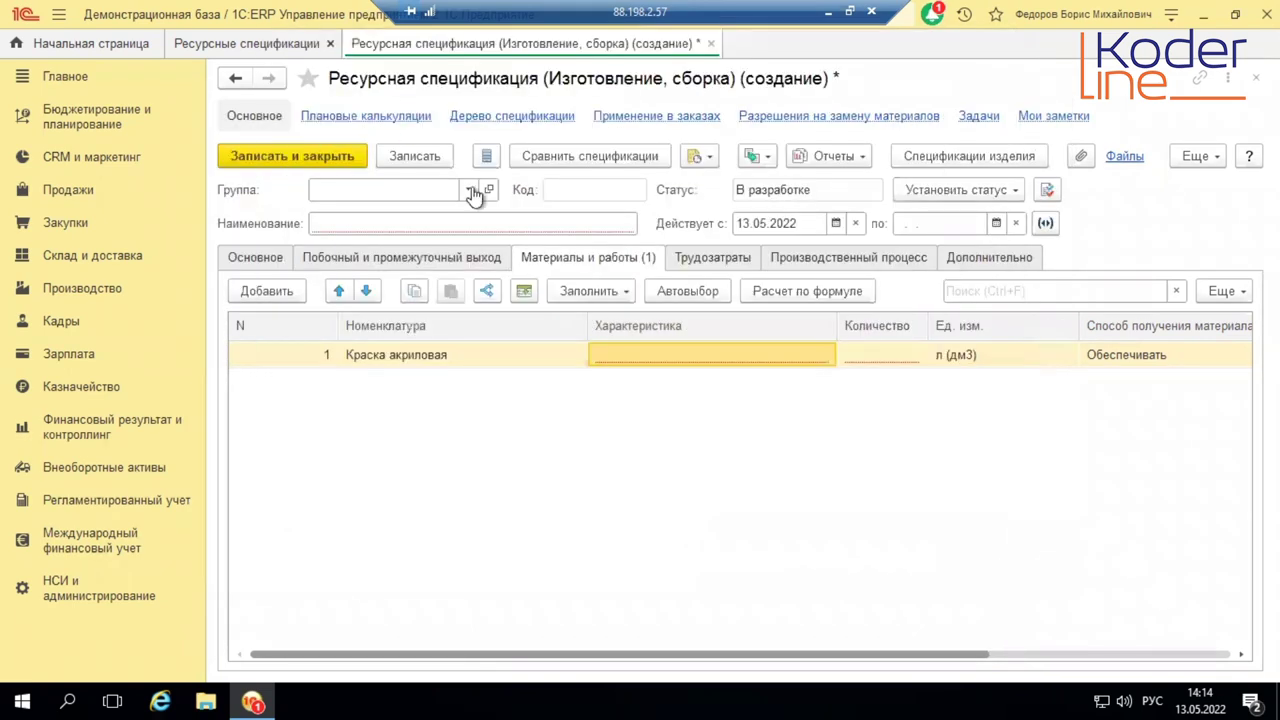
Step: Open the "Краска акриловая" item card and examine its additional attributes and summary card
left_click(480, 362)
left_click(480, 362)
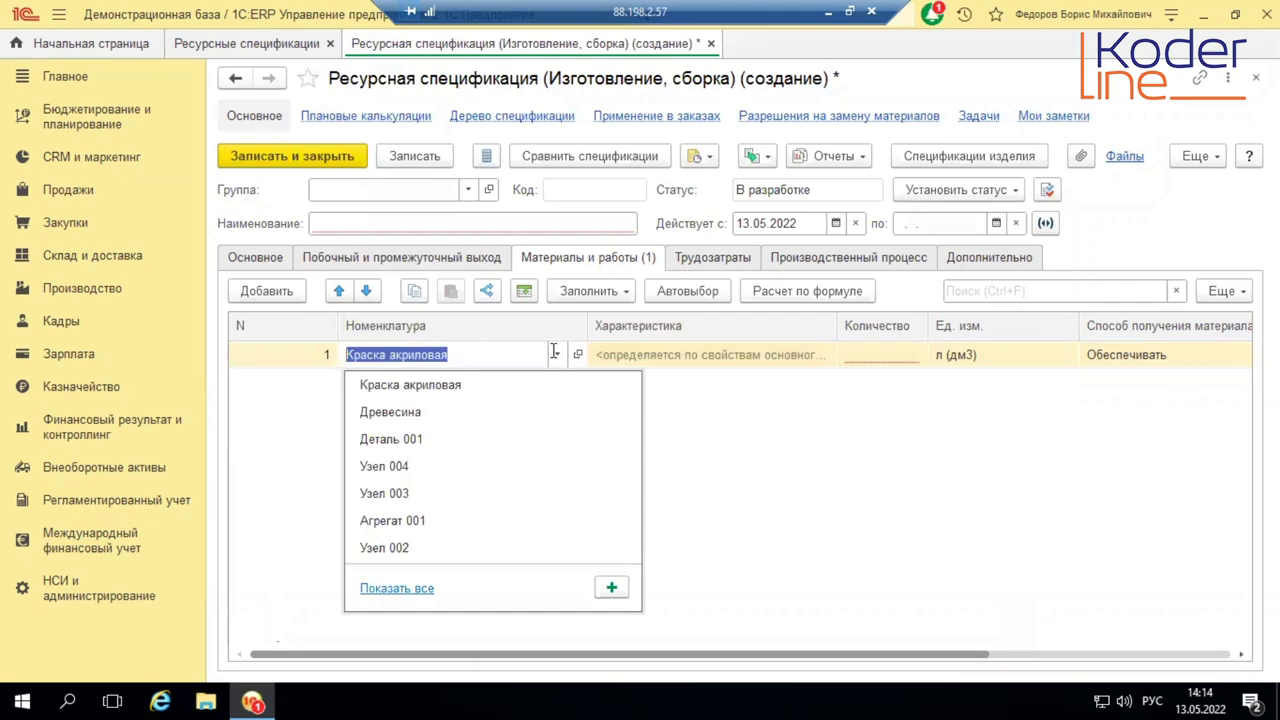
left_click(577, 358)
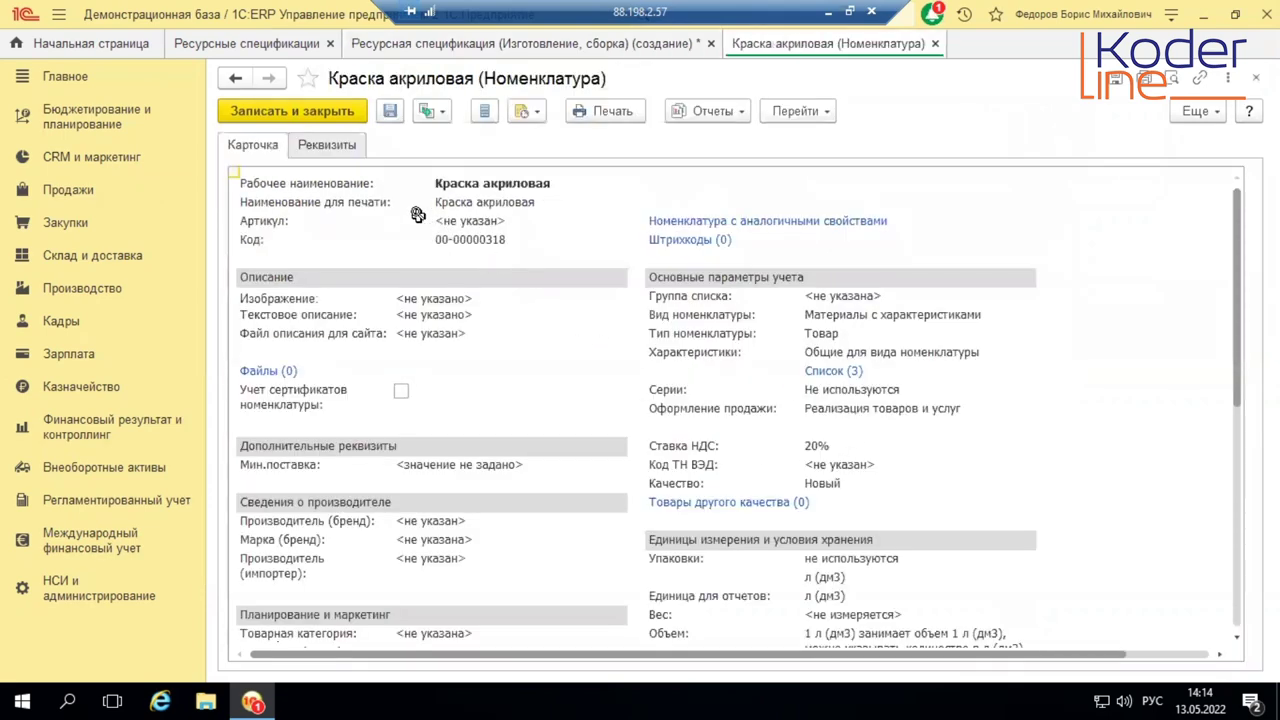
left_click(333, 143)
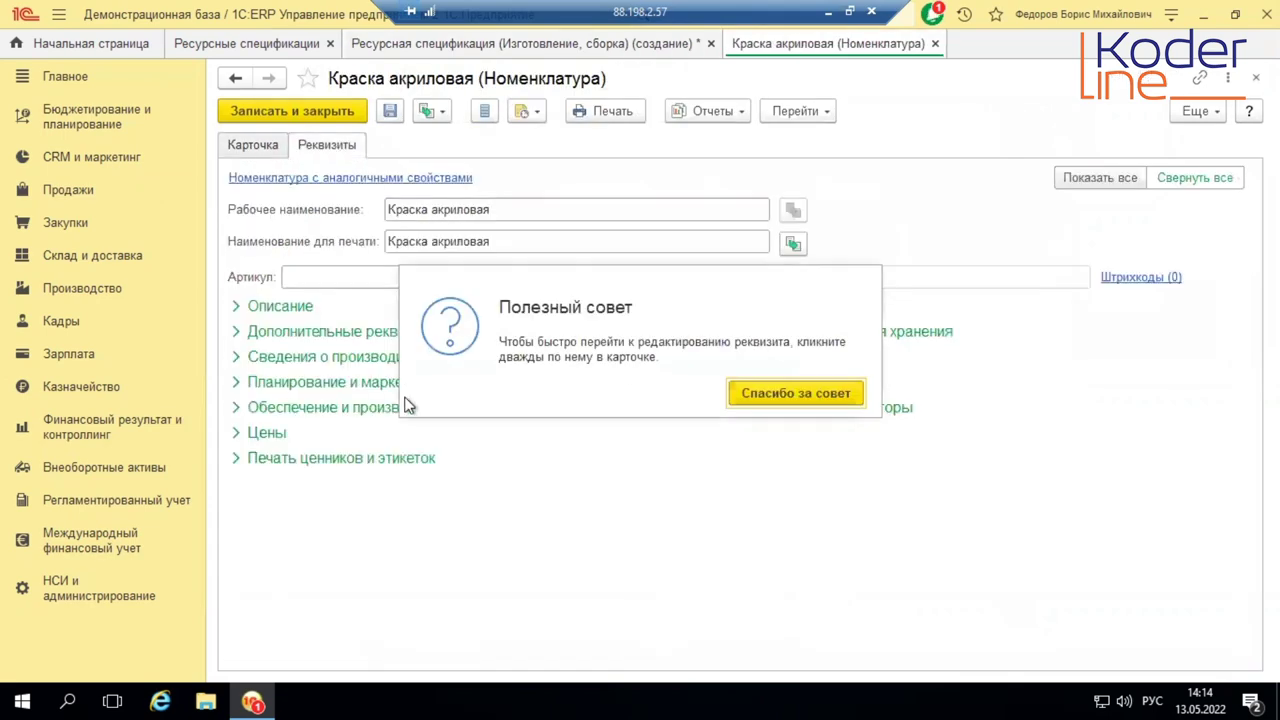
left_click(801, 391)
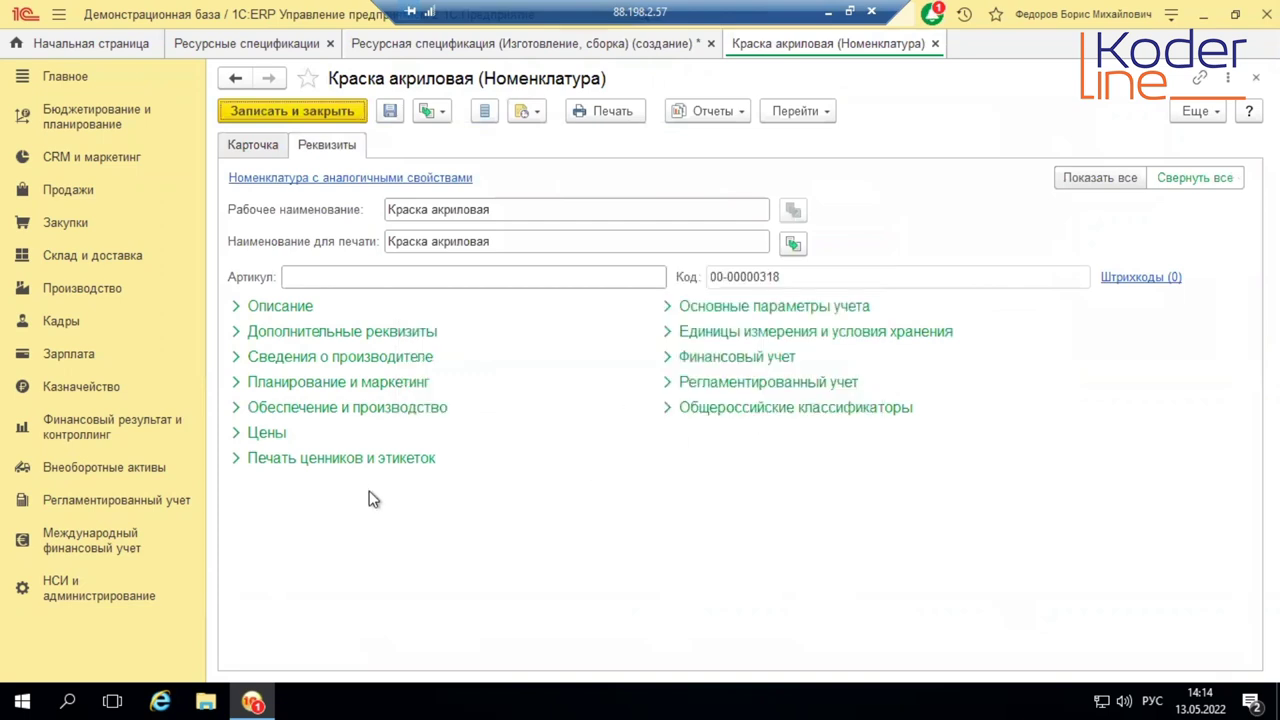
left_click(240, 332)
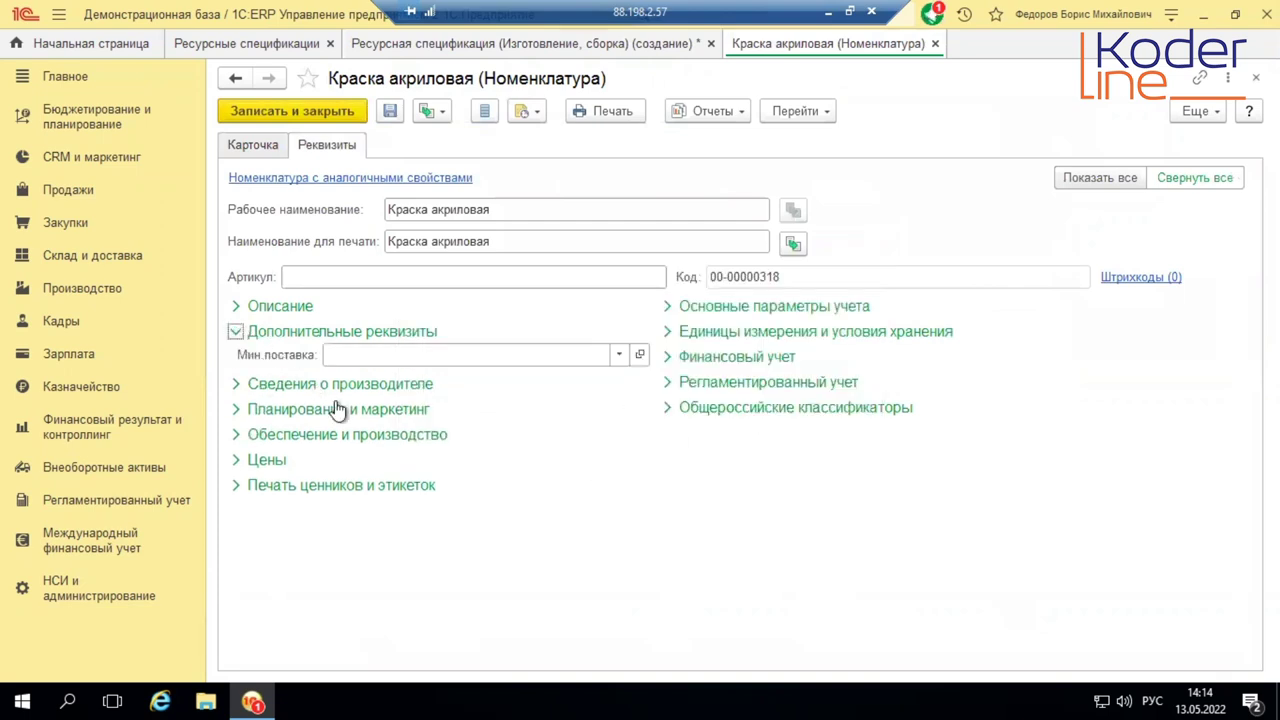
left_click(240, 332)
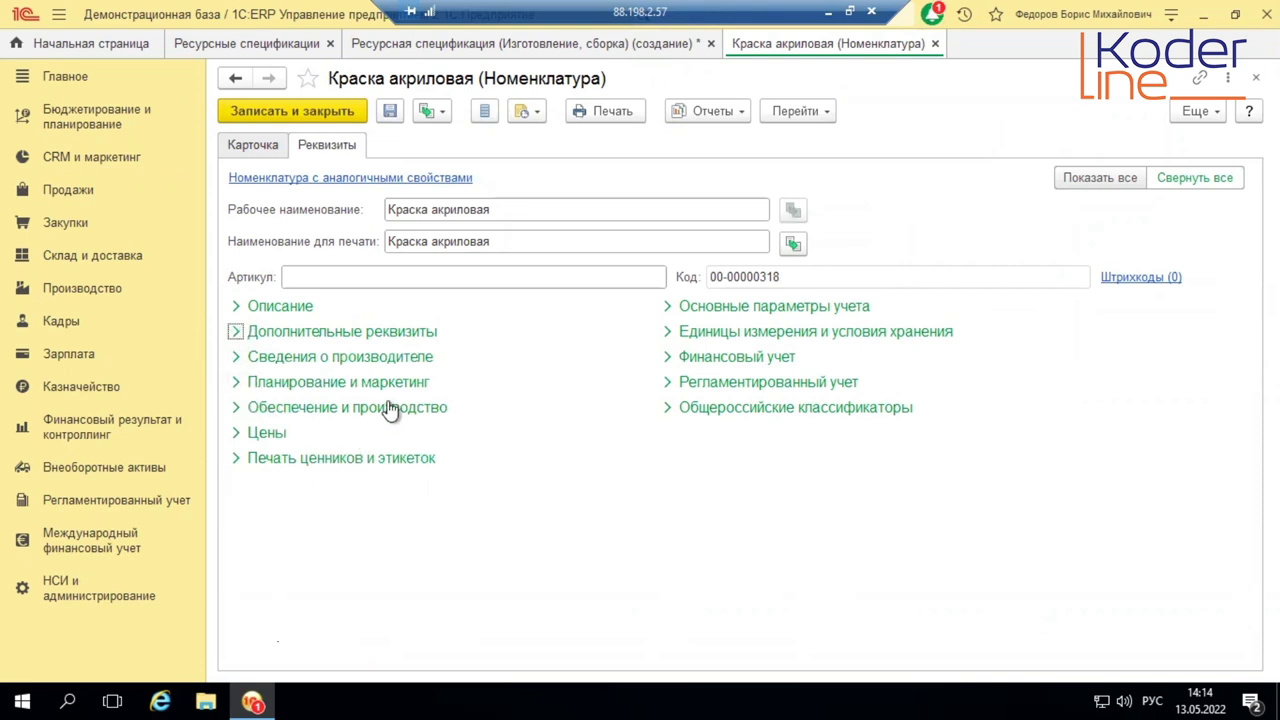
left_click(256, 145)
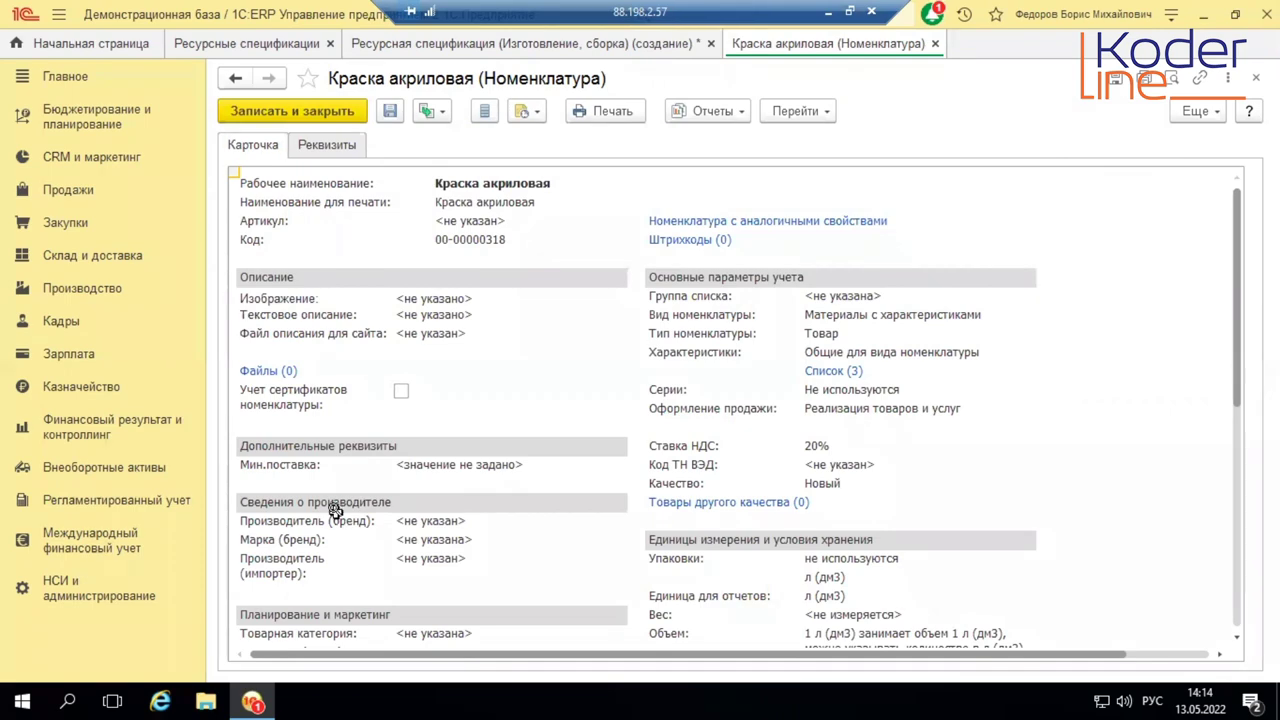
scroll(331, 492, "down", 2)
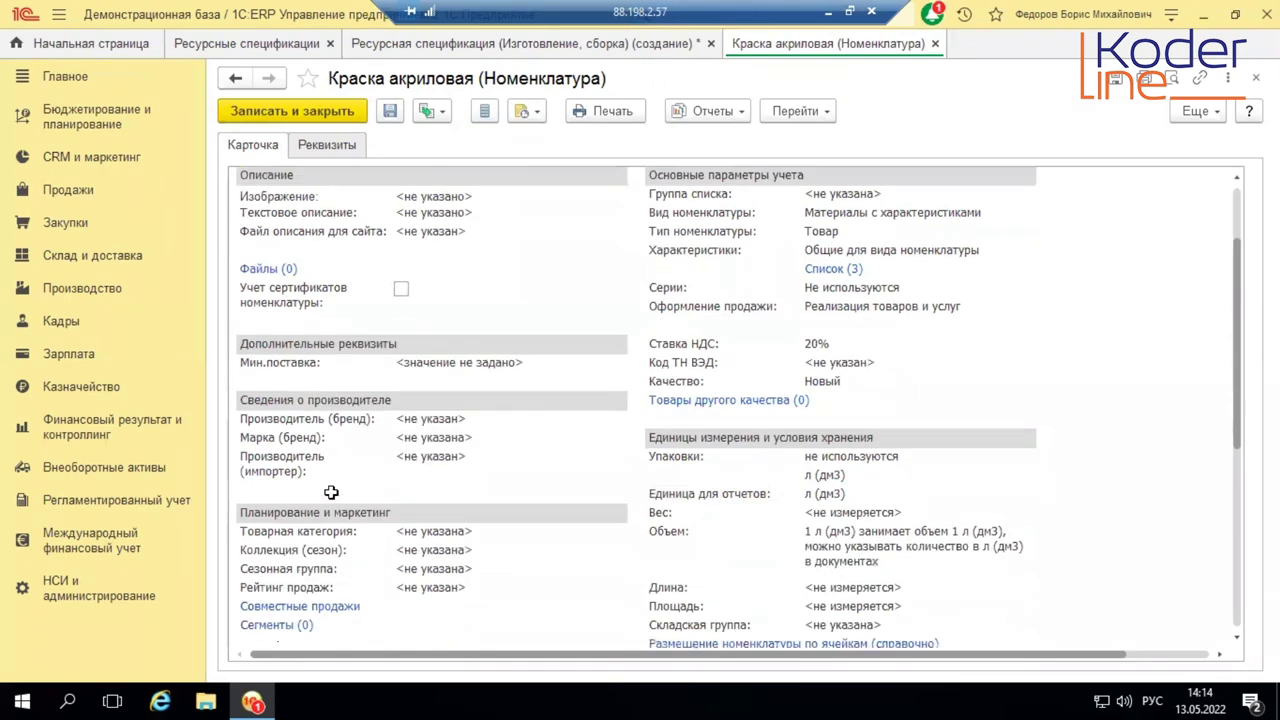
scroll(331, 492, "up", 2)
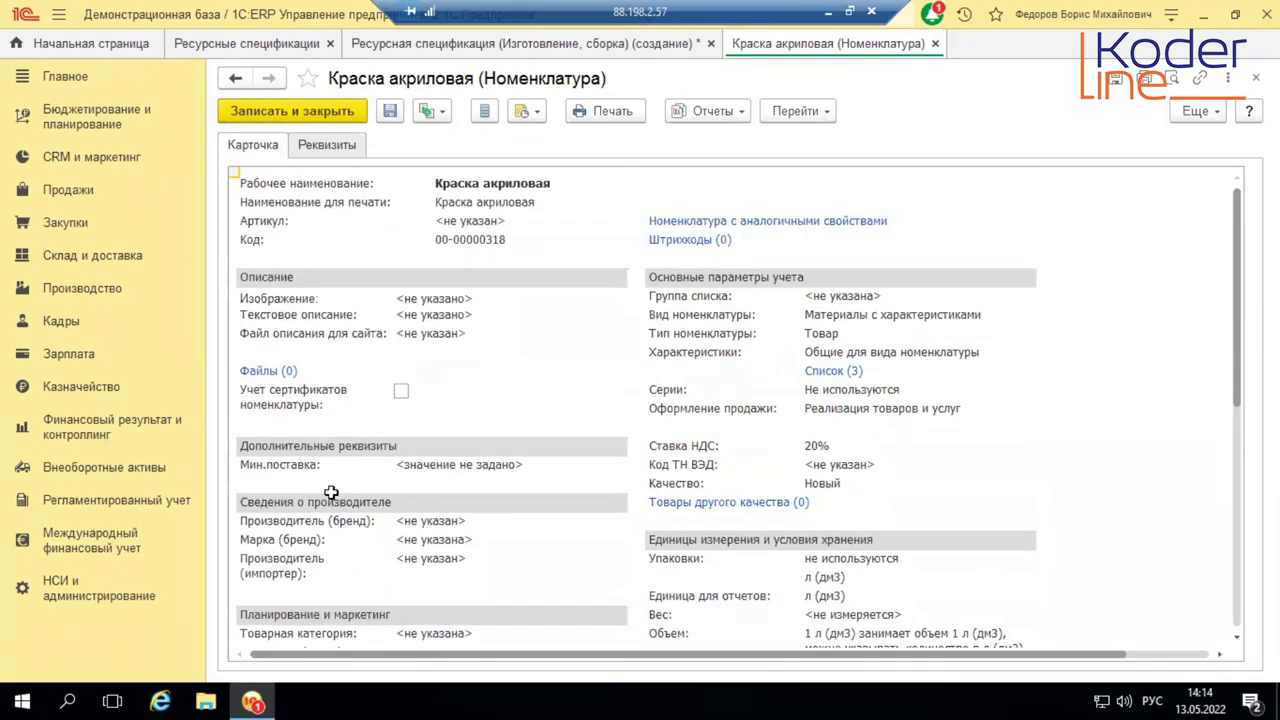
Step: Examine the additional attributes of the item kind "Материалы с характеристиками", then close the kind and the paint's item card
left_click(879, 320)
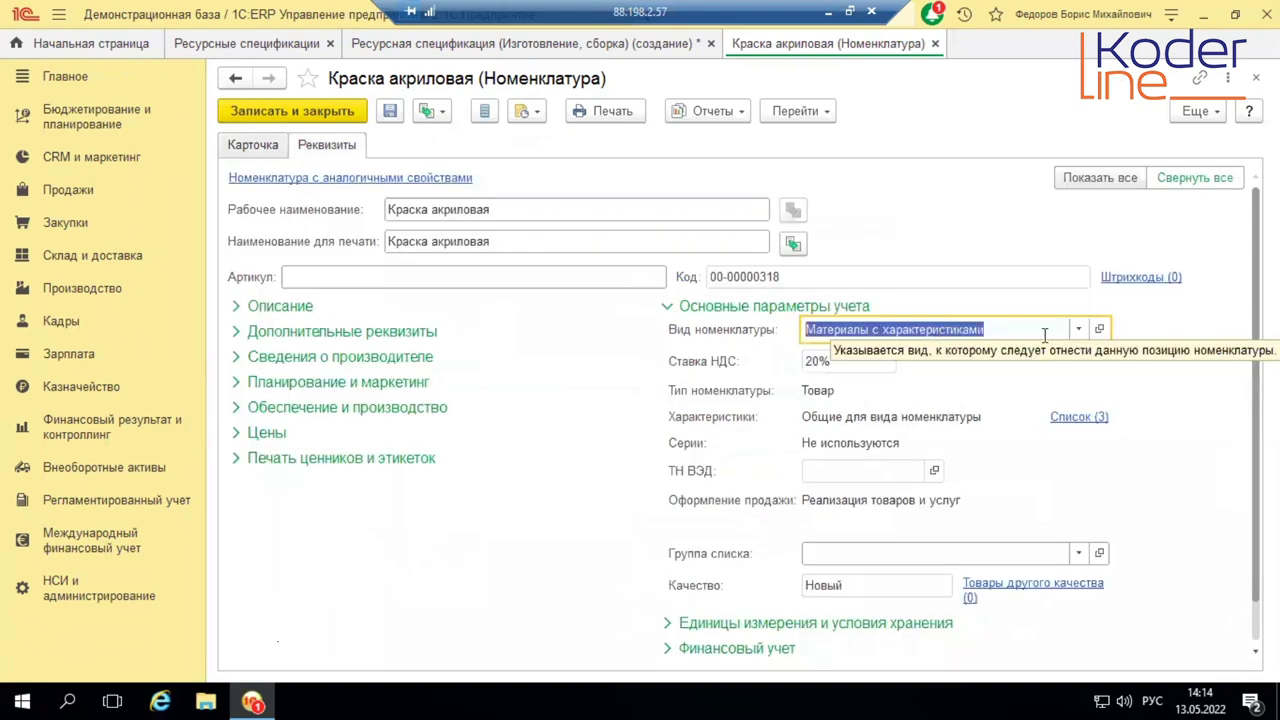
left_click(1099, 329)
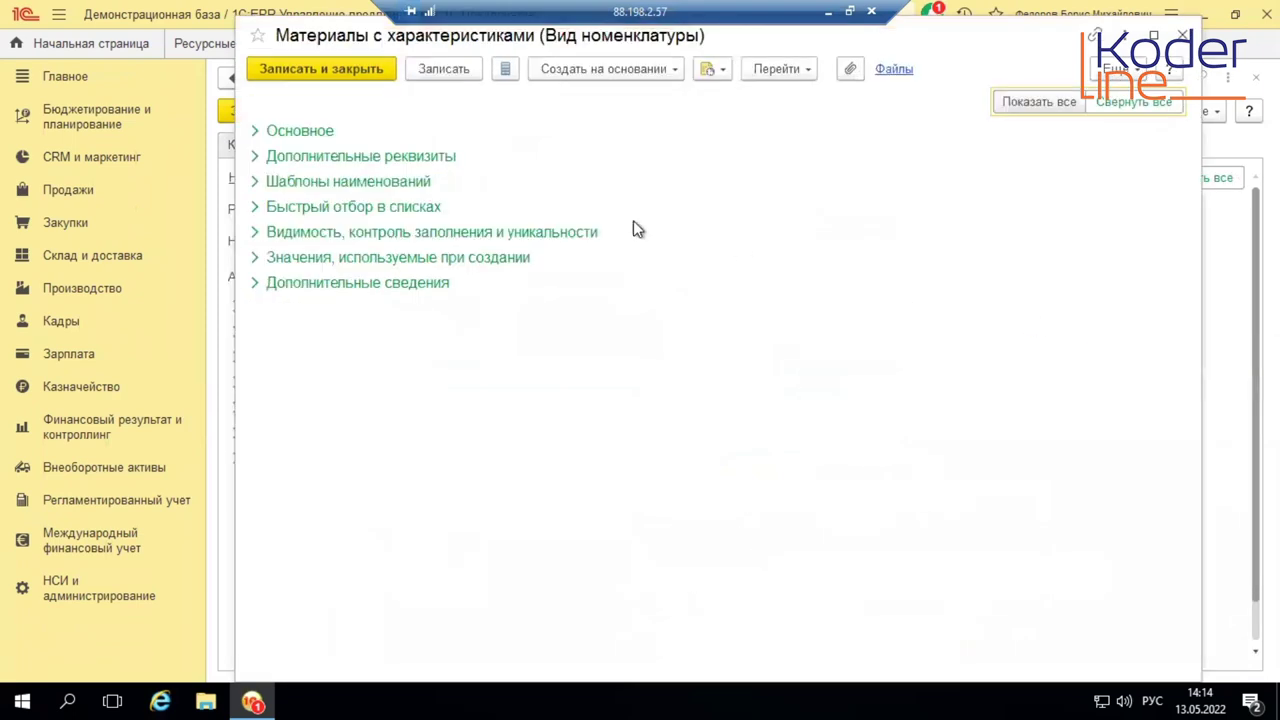
left_click(257, 160)
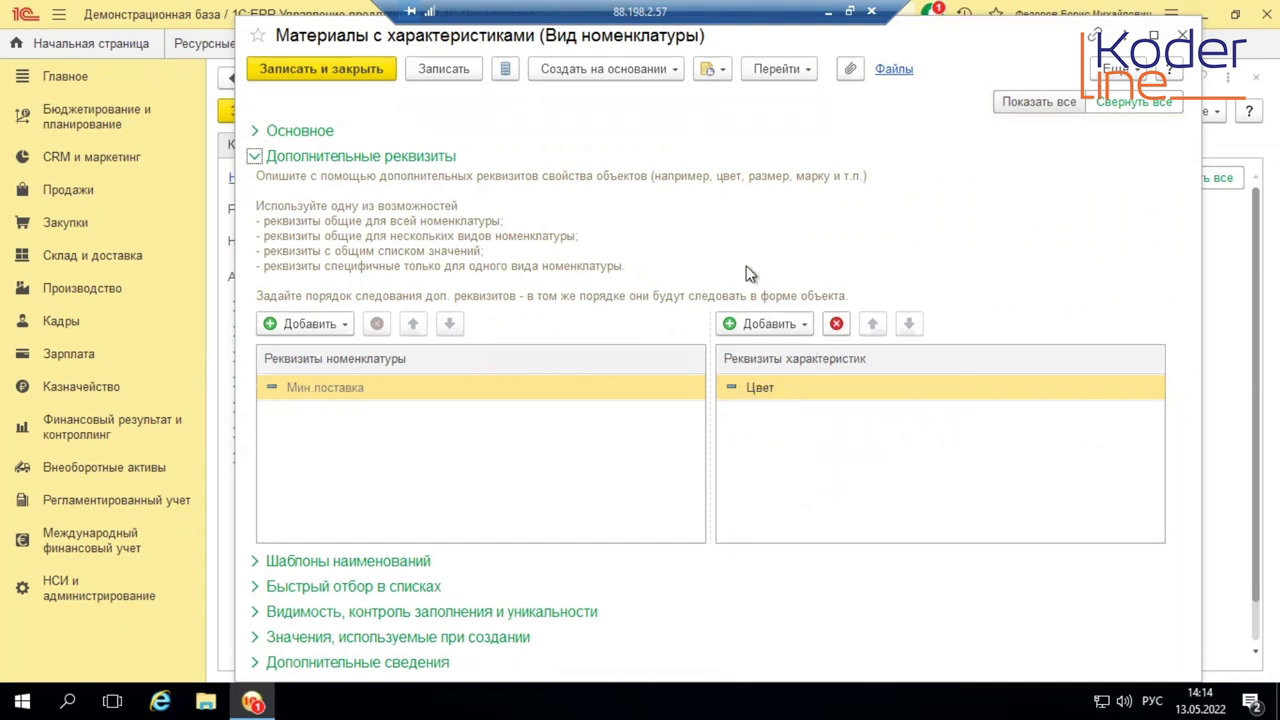
left_click(1182, 36)
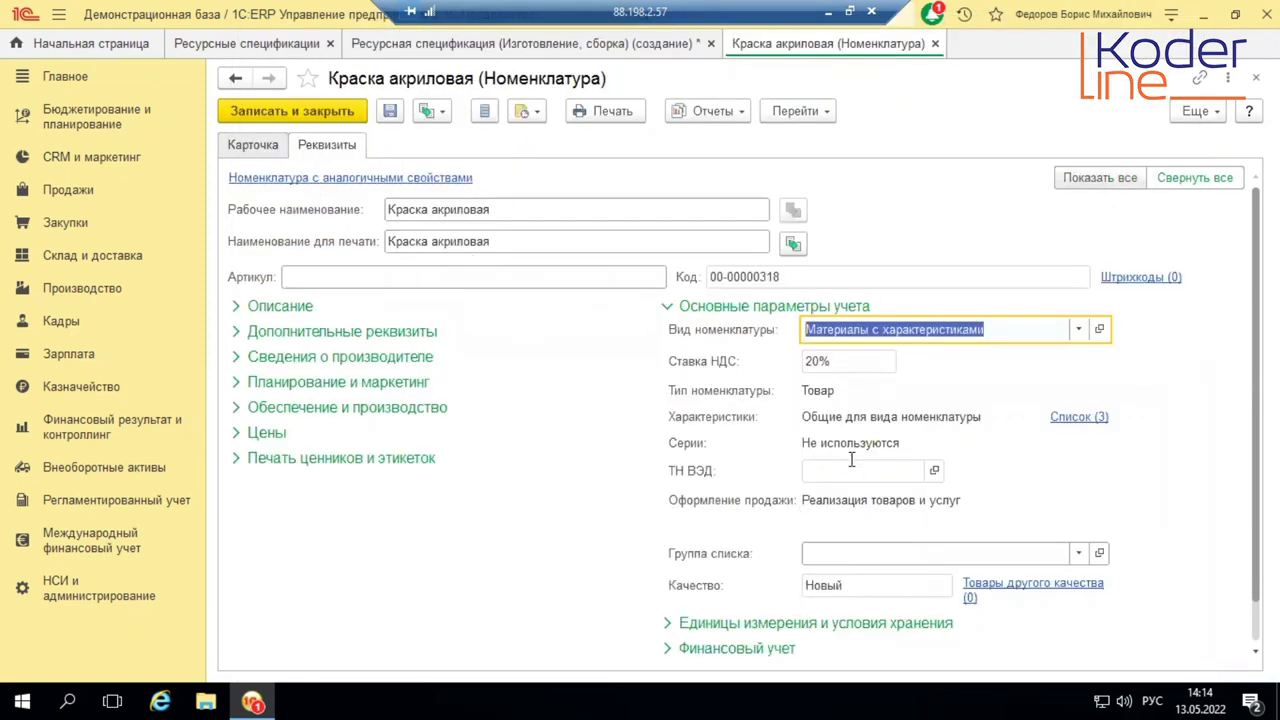
left_click(935, 44)
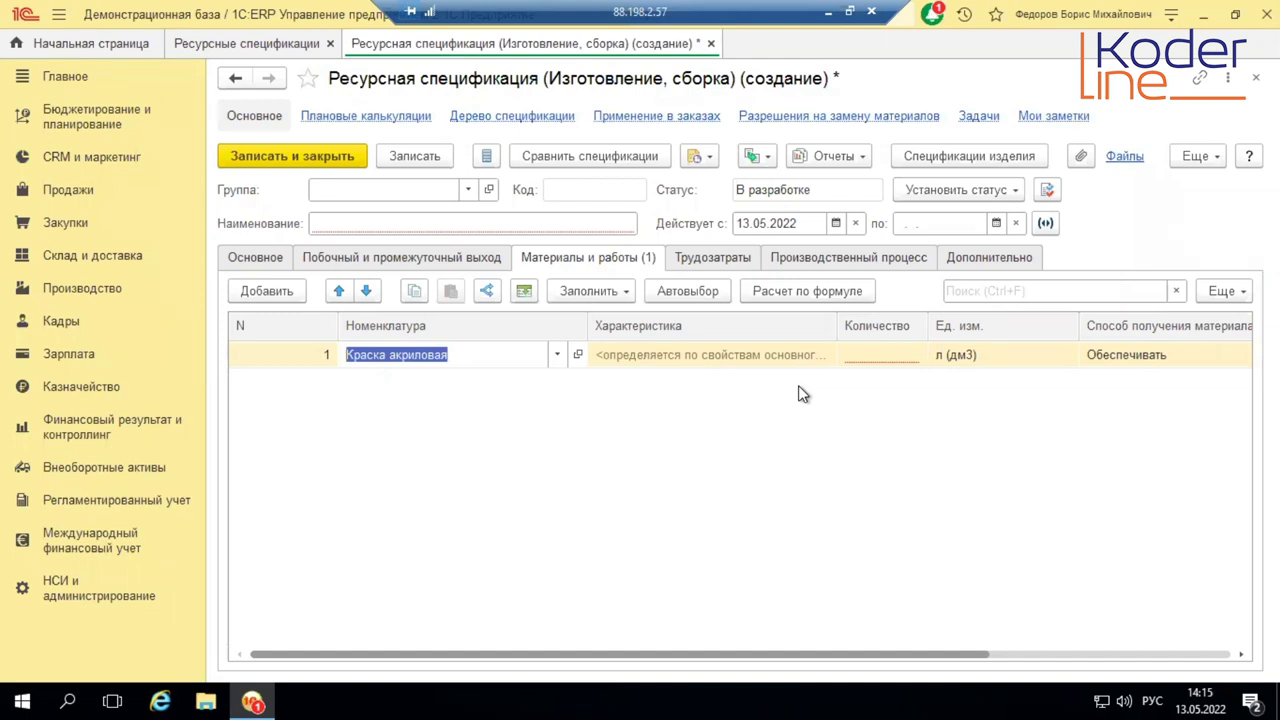
Step: Define the specification's product by item kind and open the formula-based quantity calculation settings for the acrylic paint material
left_click(256, 258)
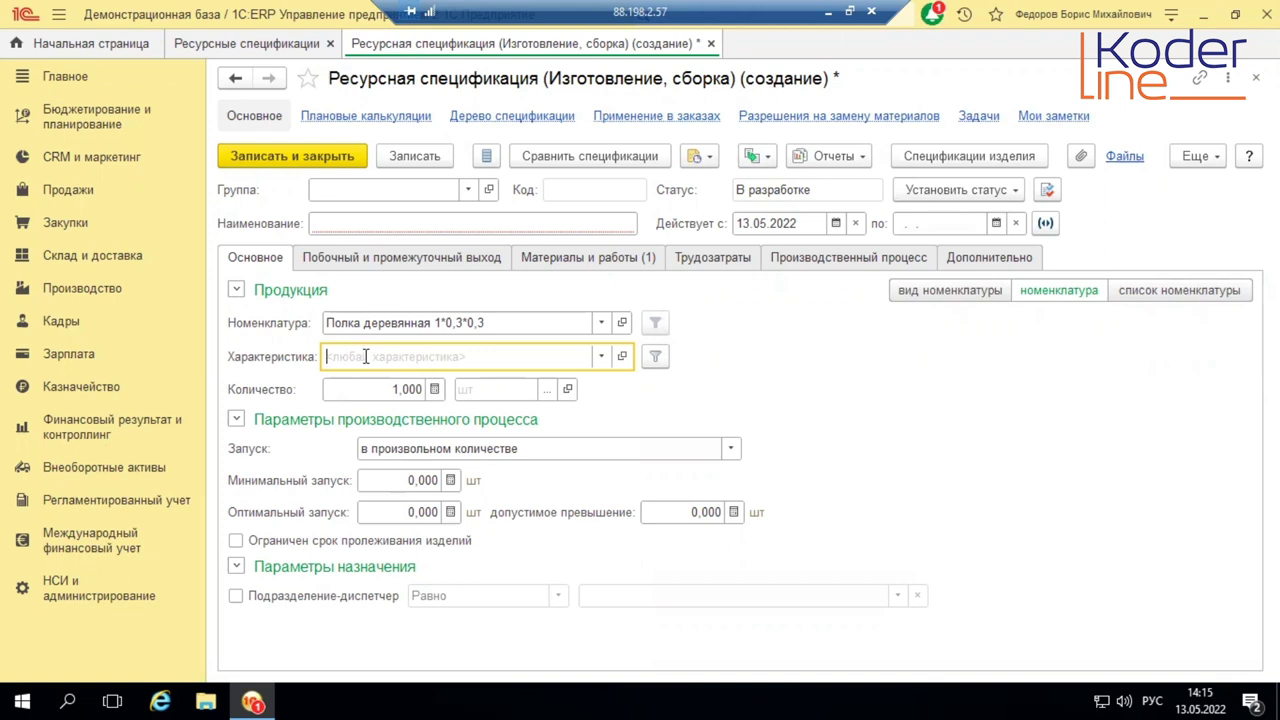
left_click(986, 299)
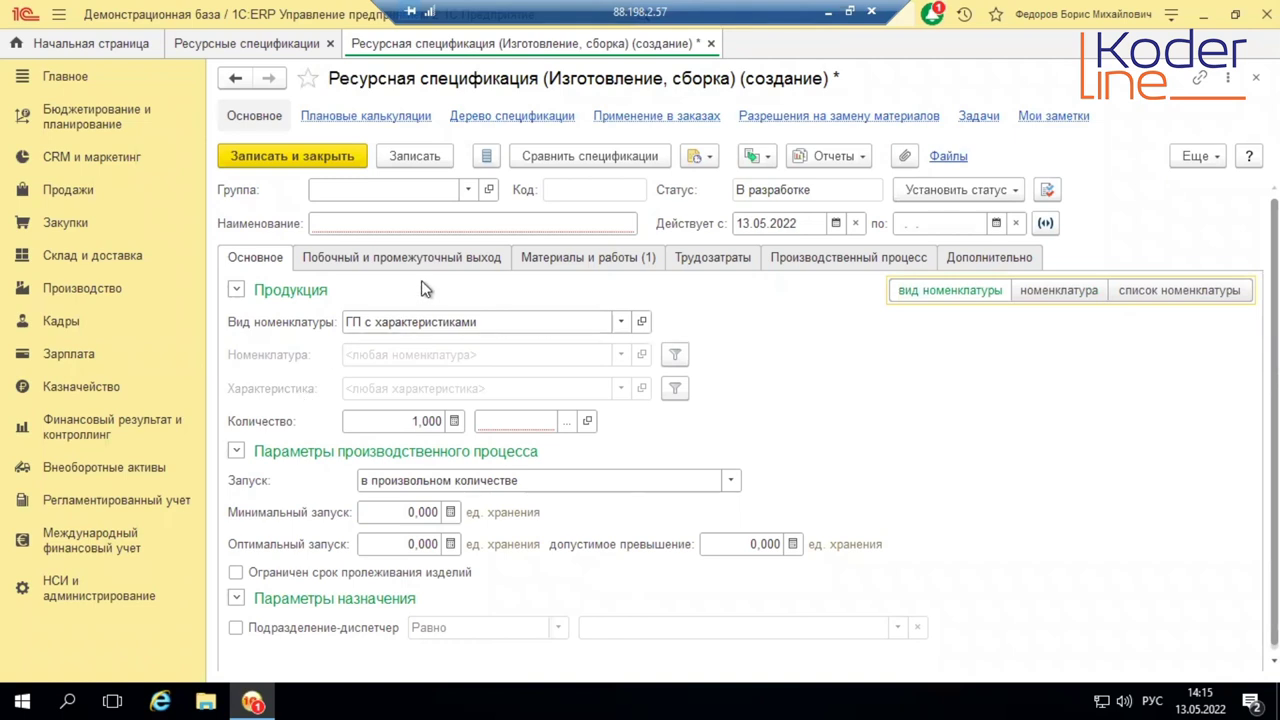
left_click(560, 257)
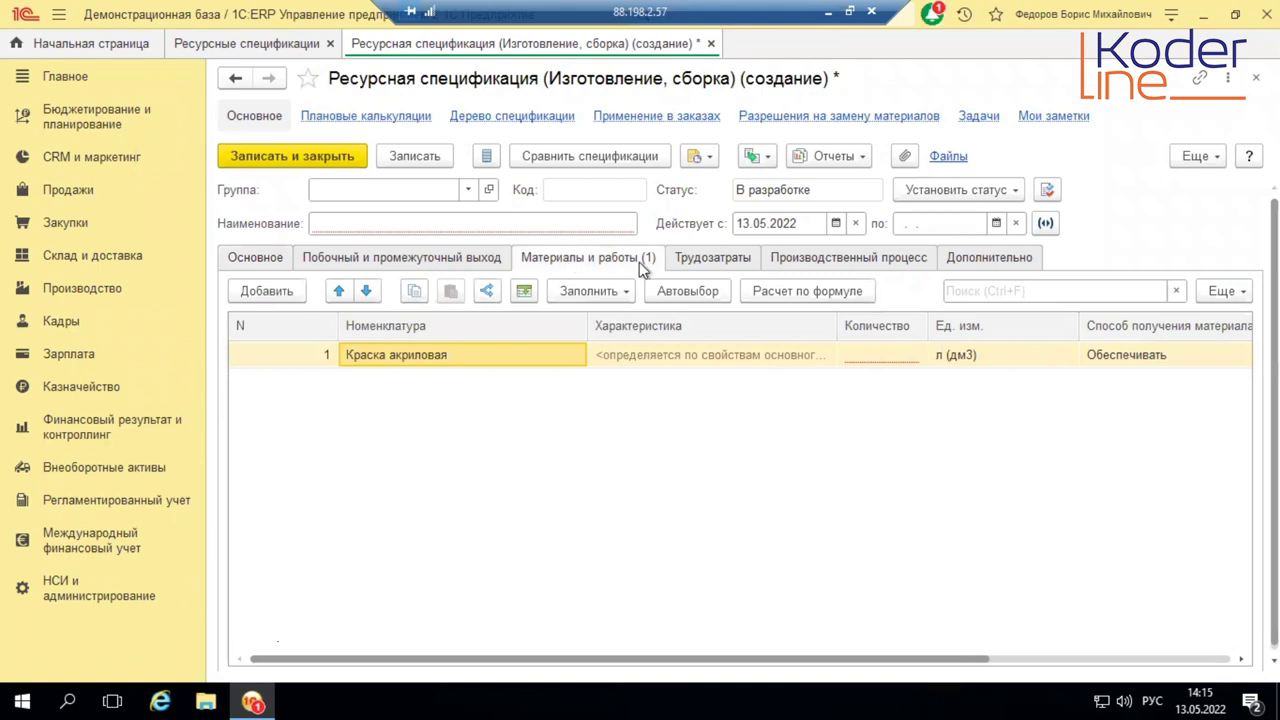
left_click(833, 288)
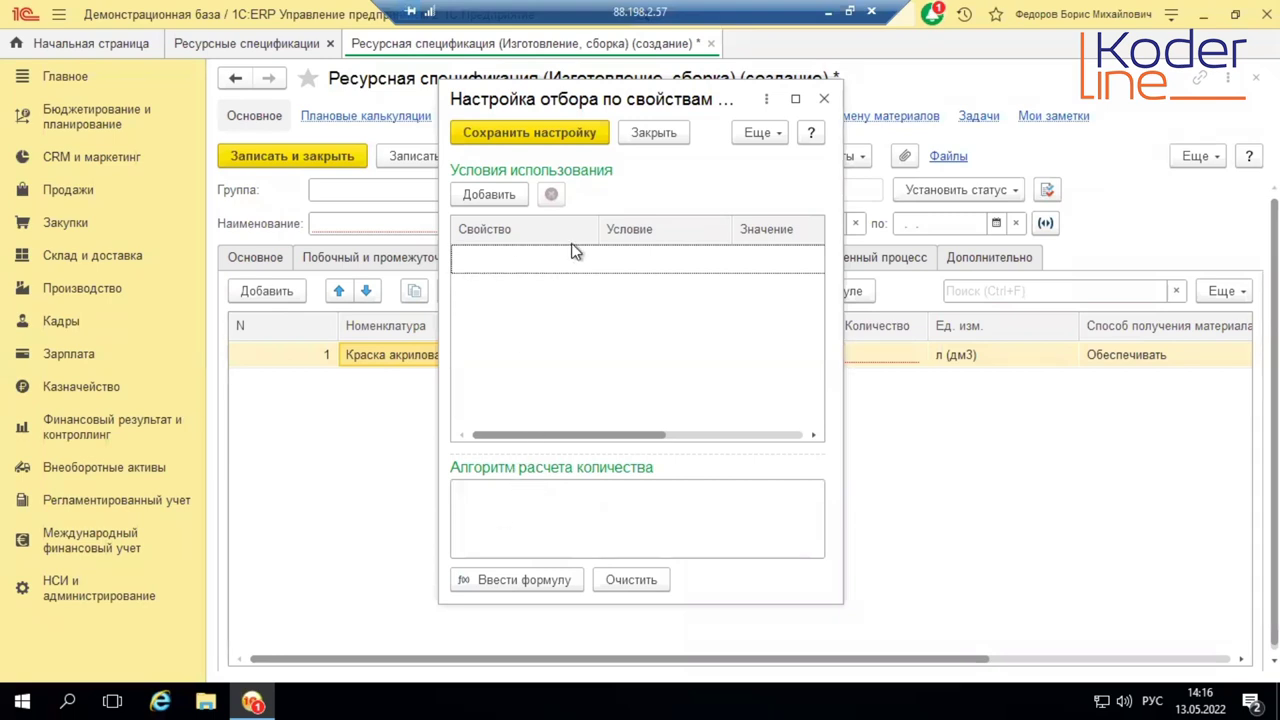
Step: Try adding a usage condition on "ДлинаМ (ГП с характеристиками)" with the comparison "Равно", and delete it
left_click(487, 194)
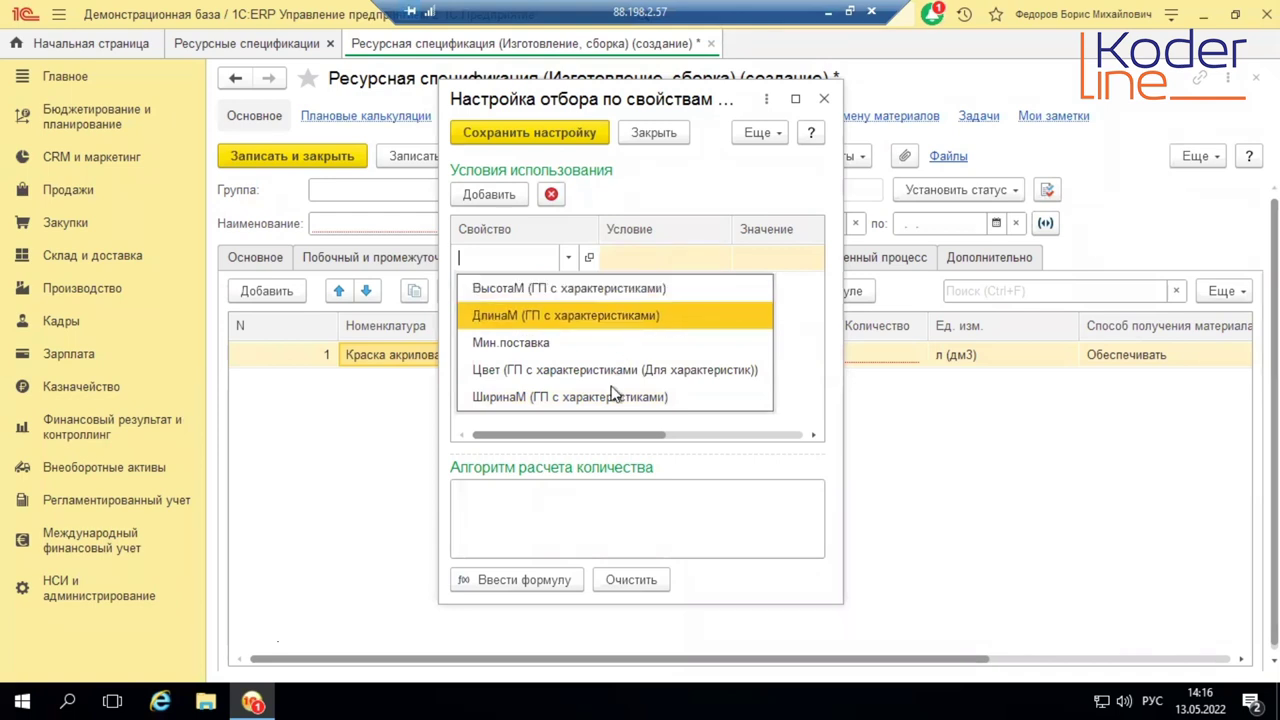
left_click(590, 316)
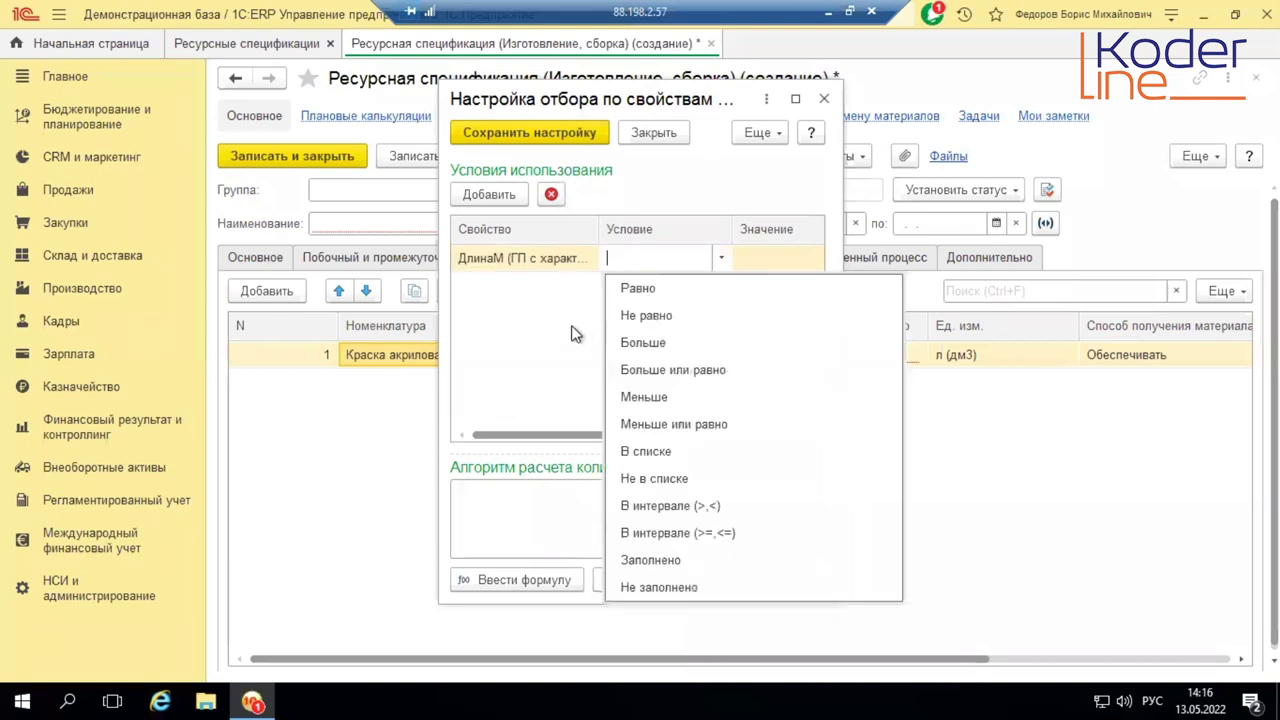
left_click(622, 288)
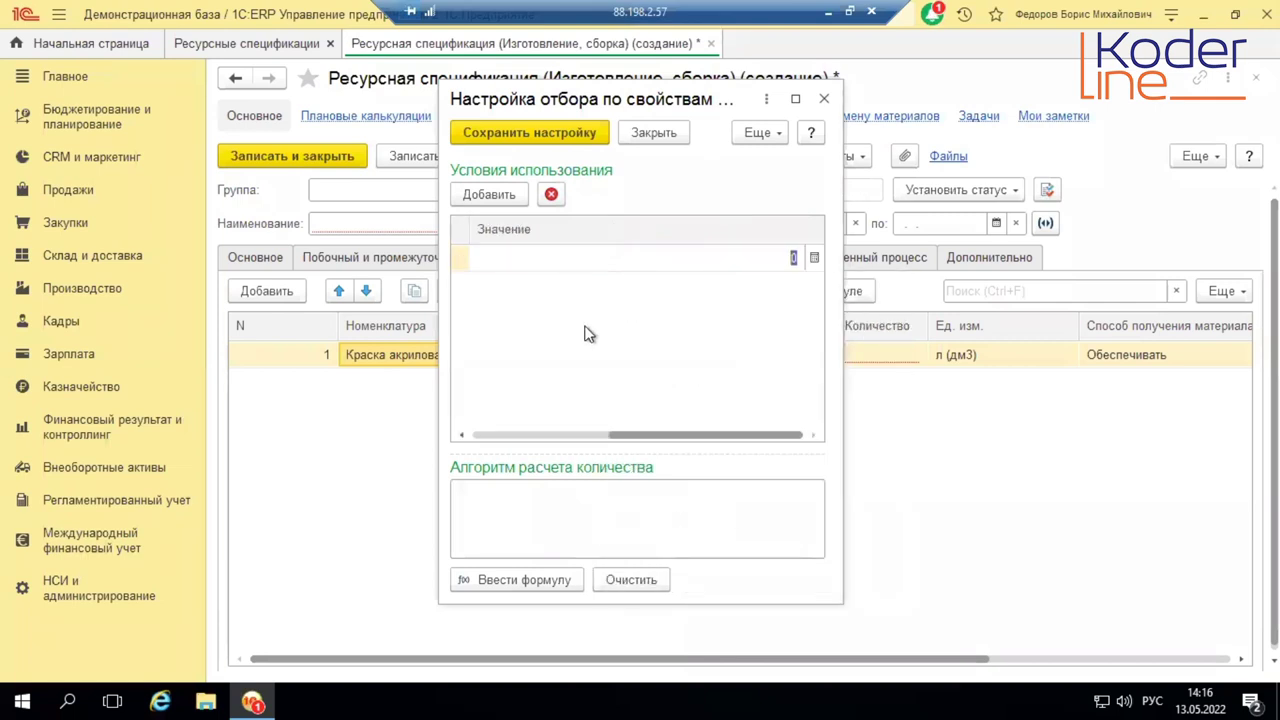
key("Return")
left_click_drag(663, 435, 453, 415)
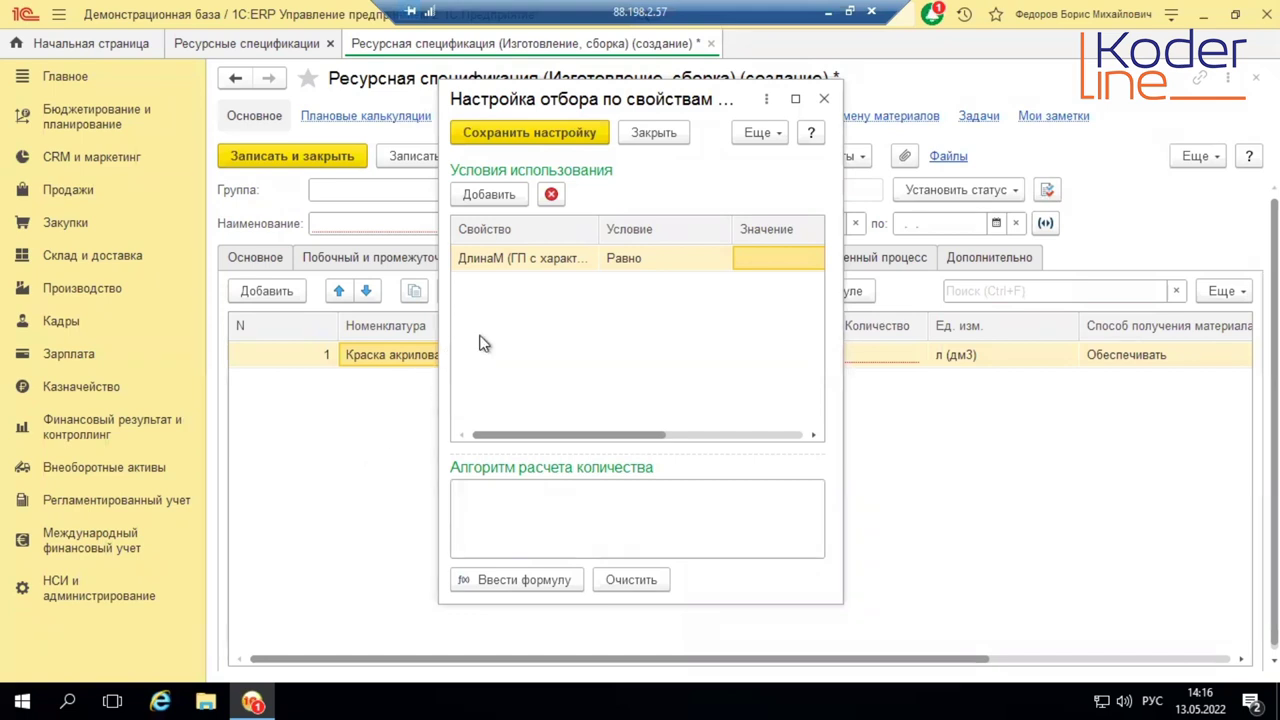
left_click(552, 195)
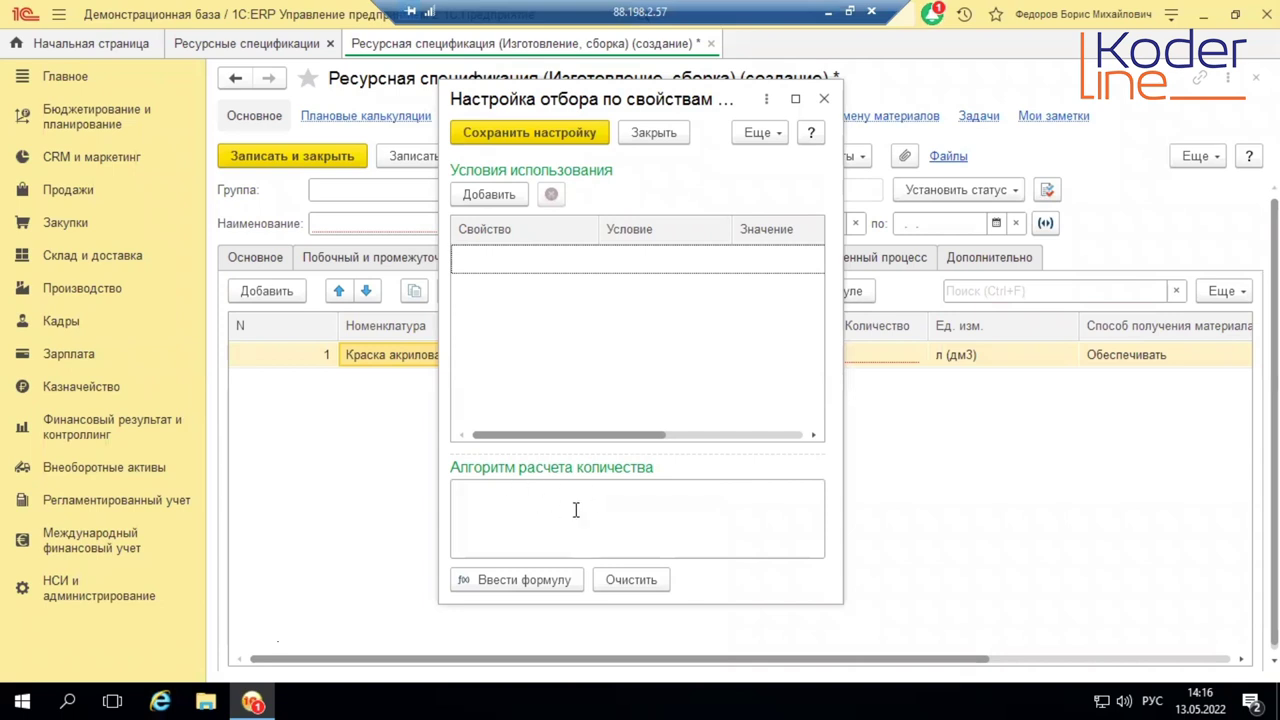
Step: Build the paint quantity formula by multiplying the main product's attributes ДлинаМ, ШиринаМ and ВысотаМ
left_click(500, 580)
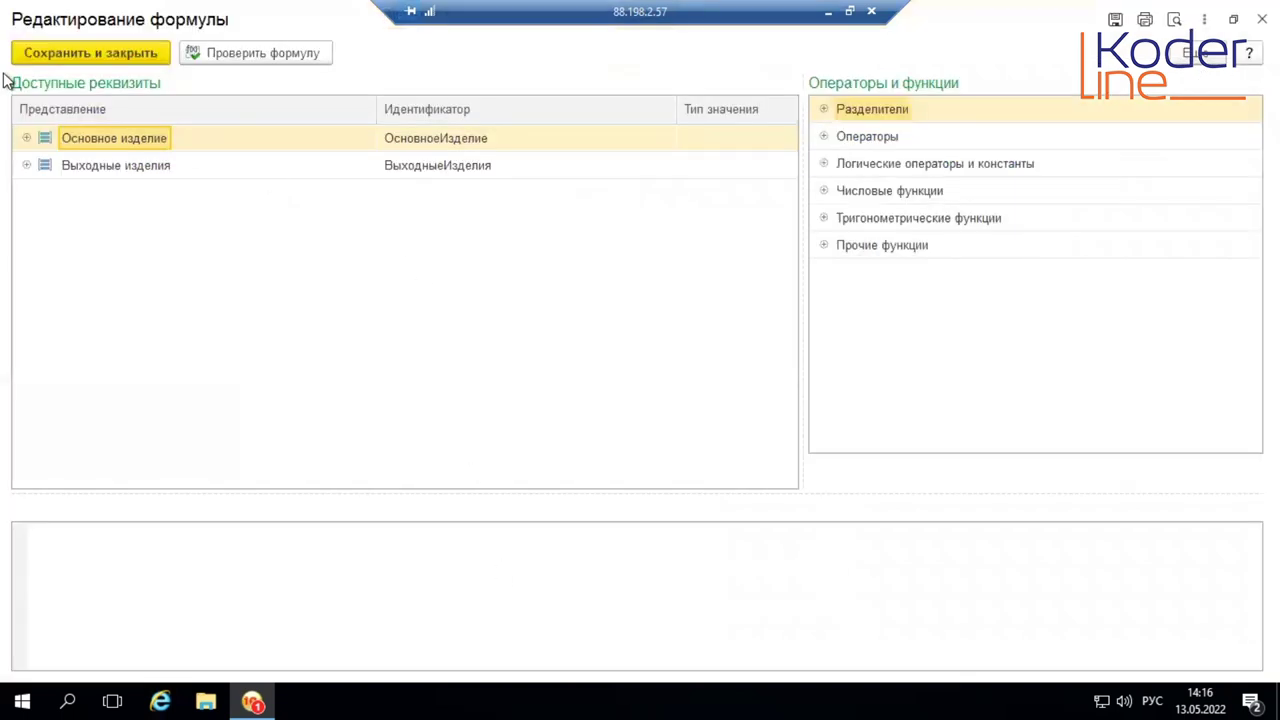
left_click(26, 138)
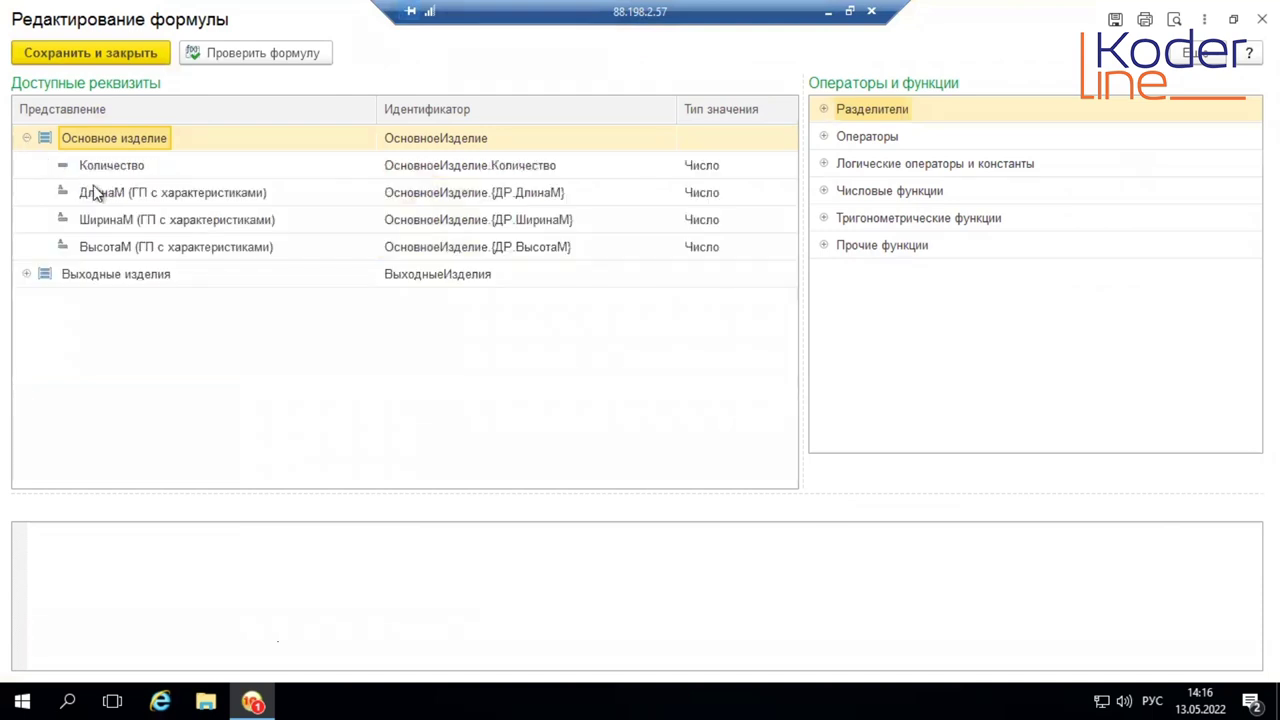
double_click(213, 192)
type("*")
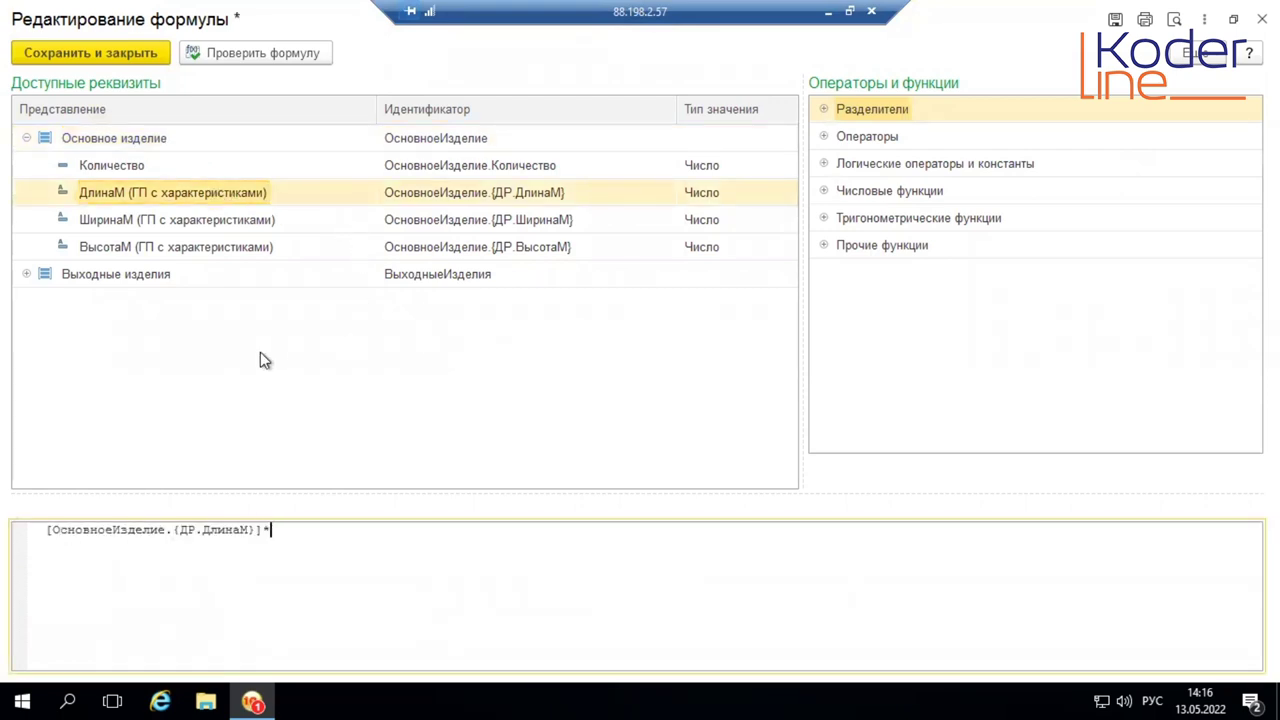
double_click(160, 221)
type("*")
left_click(260, 250)
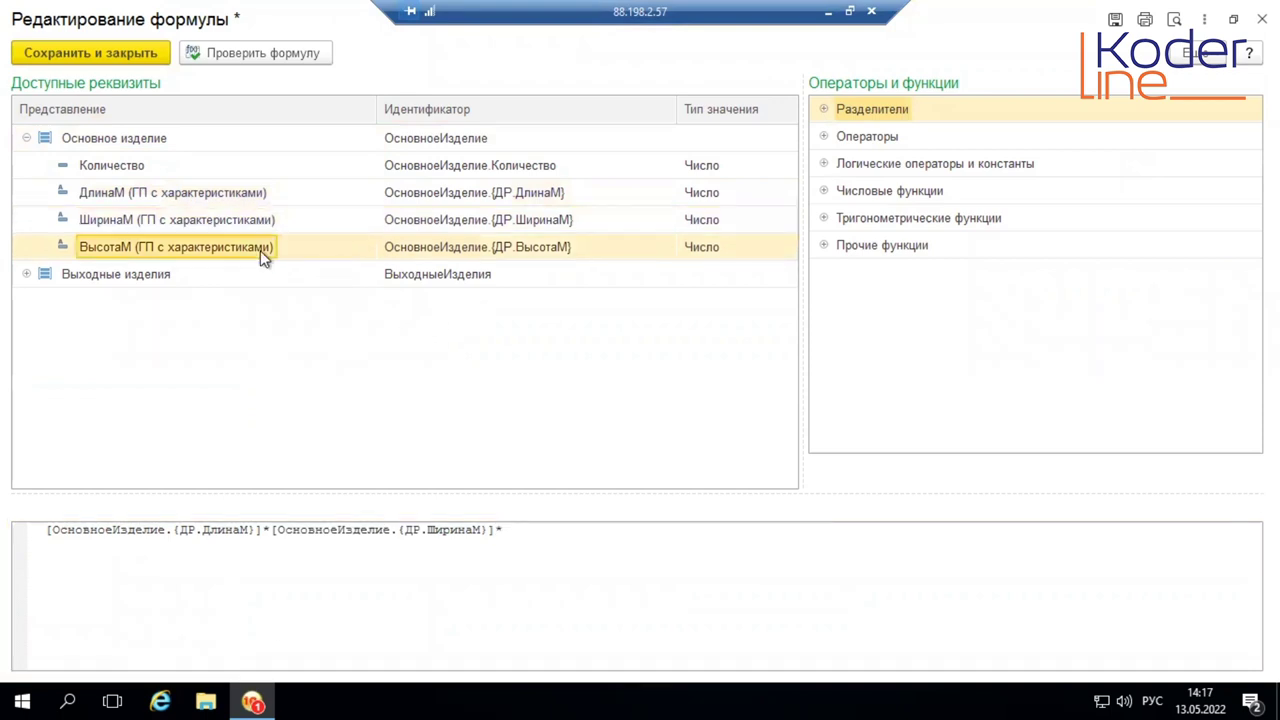
double_click(260, 250)
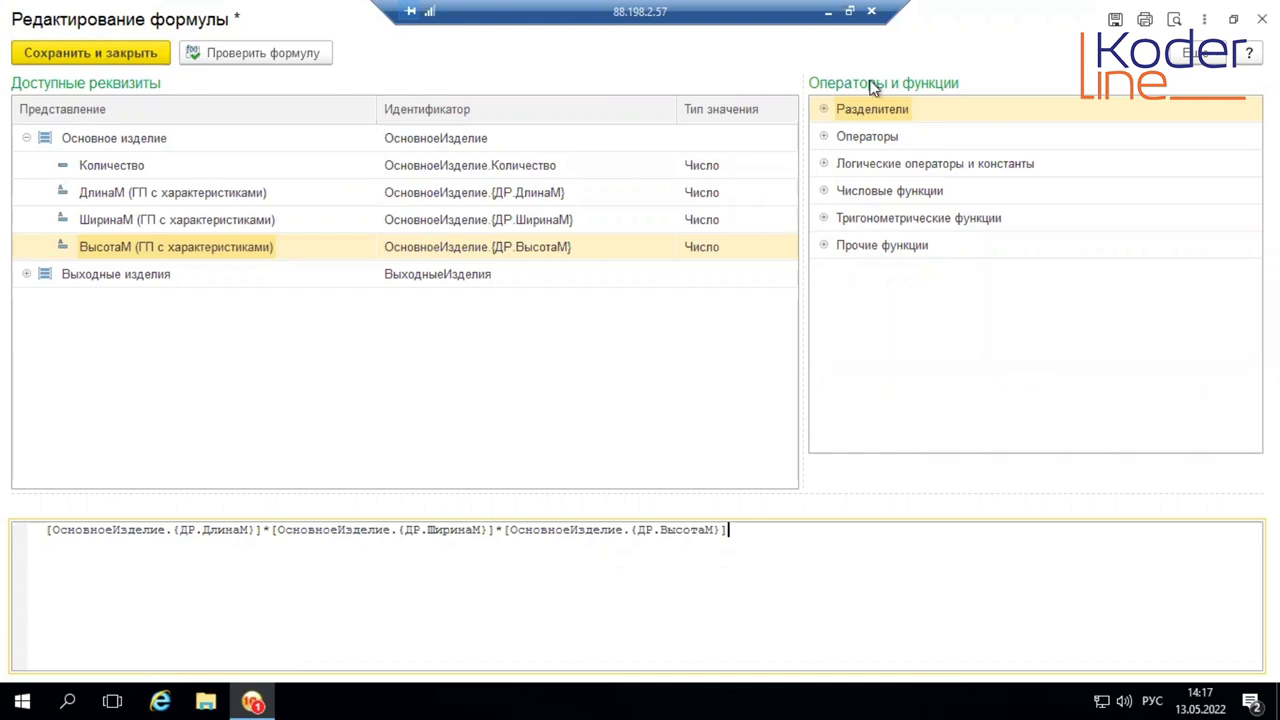
Step: Examine the logical operators and the numeric, trigonometric and other functions available for the formula
left_click(828, 165)
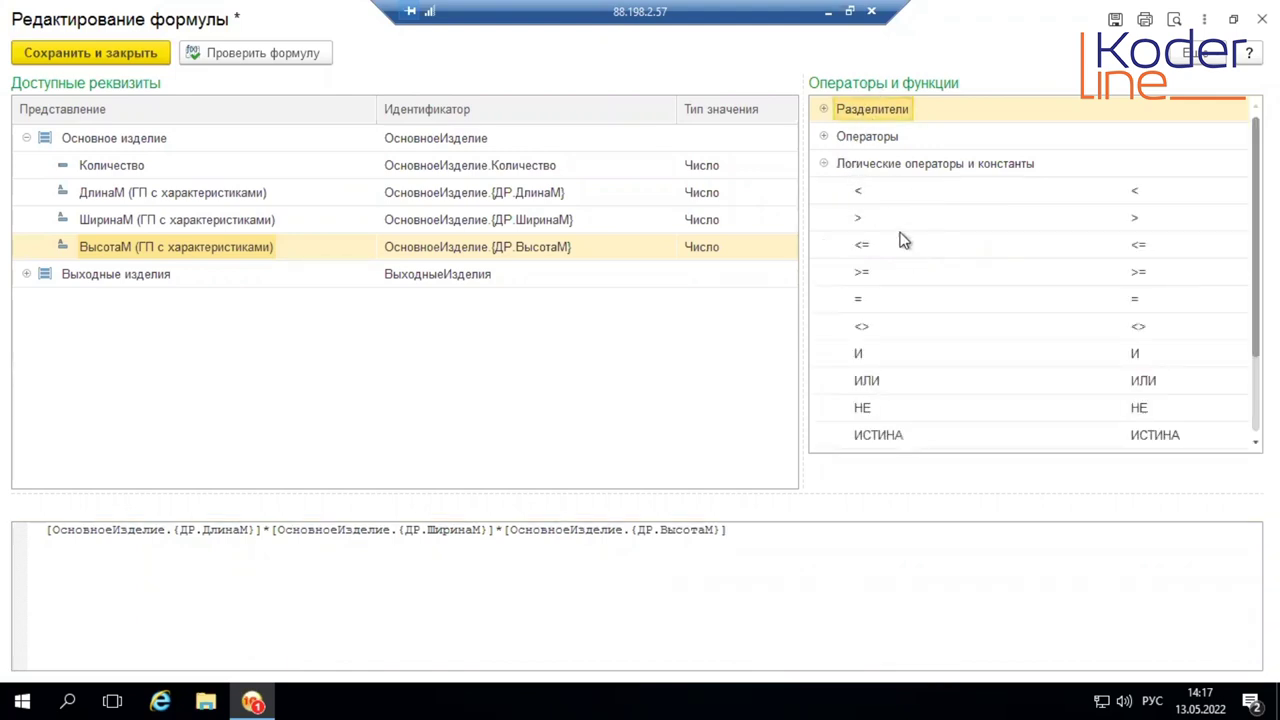
left_click(828, 168)
left_click(828, 192)
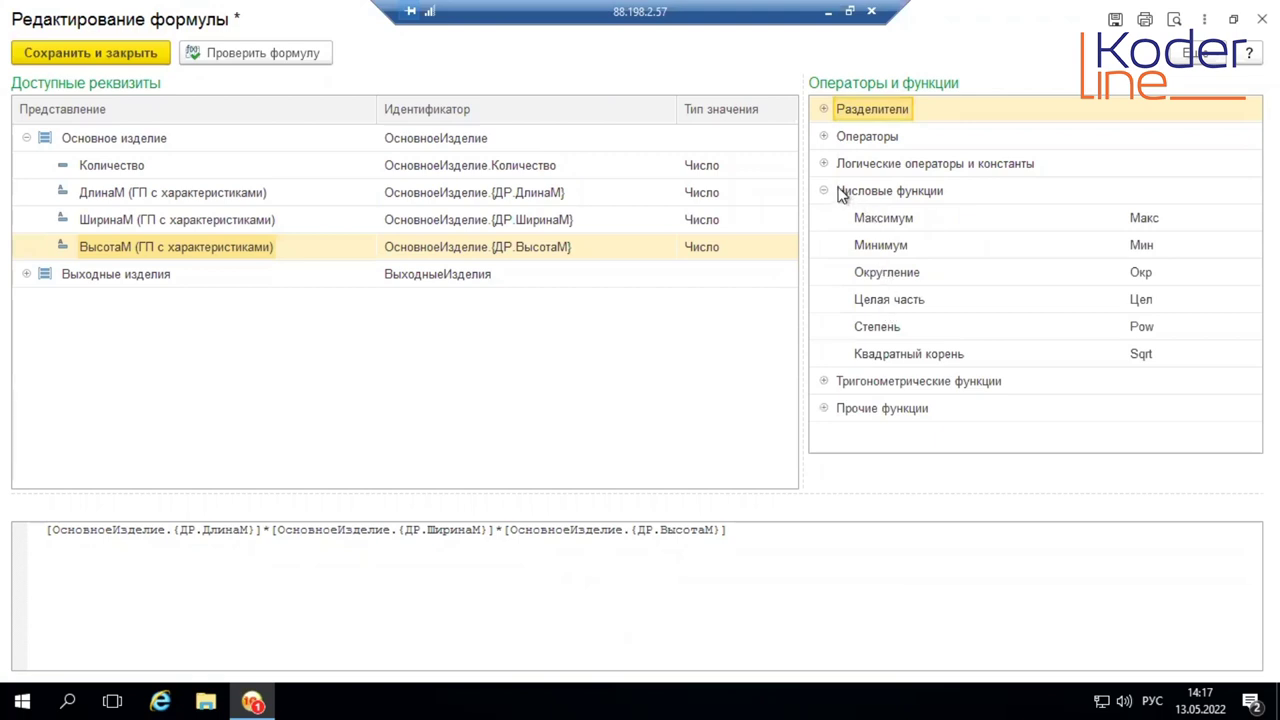
left_click(829, 192)
left_click(829, 218)
left_click(829, 218)
left_click(829, 245)
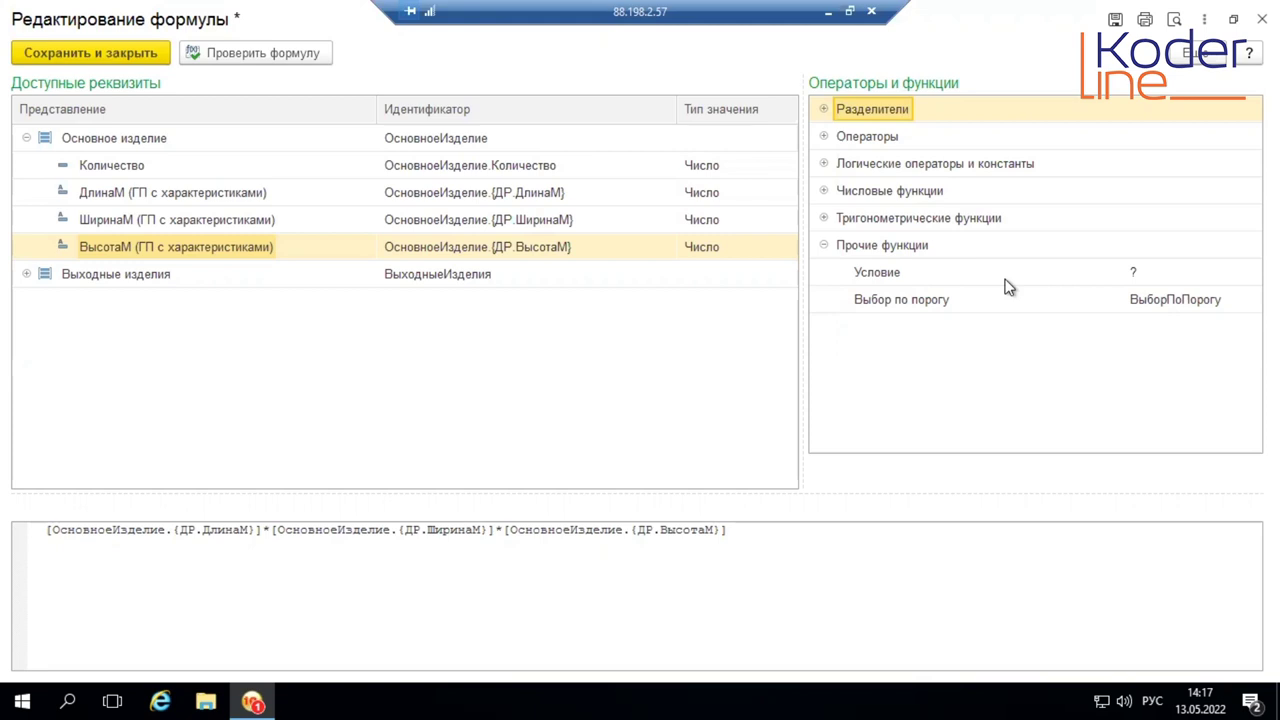
Step: Save the paint's quantity formula and its selection settings, and widen the materials list's quantity column
left_click(114, 60)
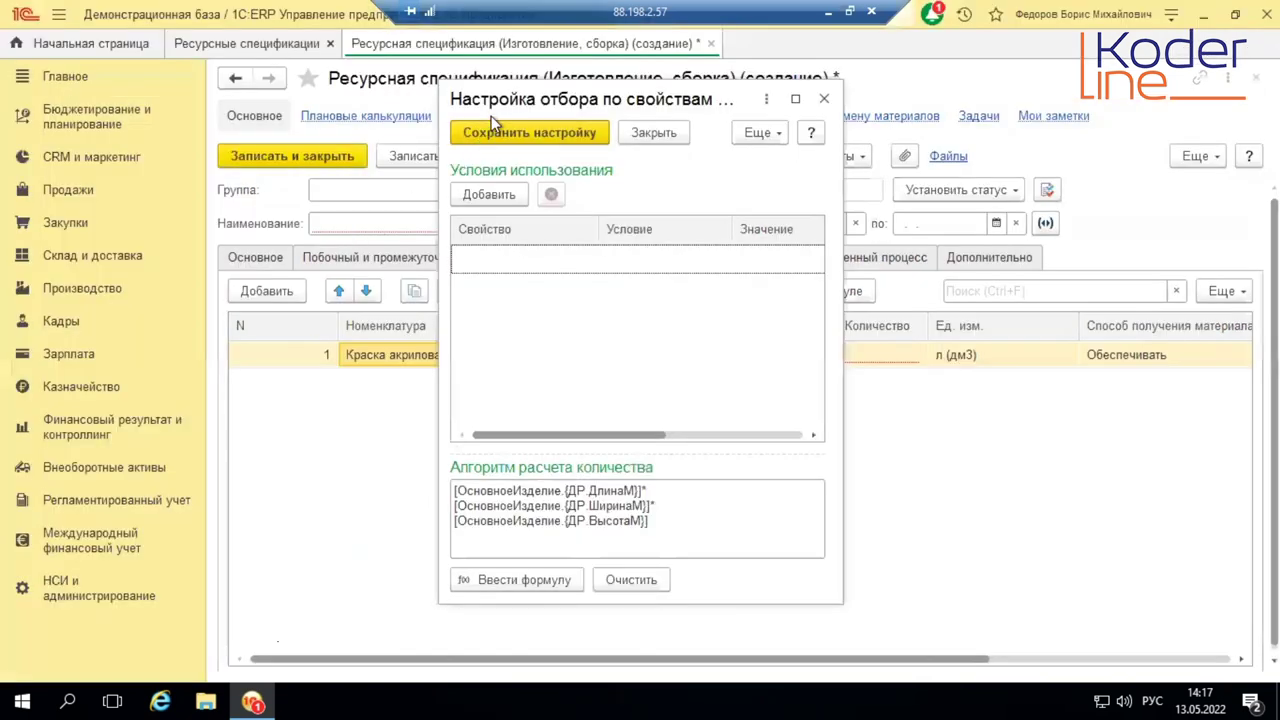
left_click(498, 132)
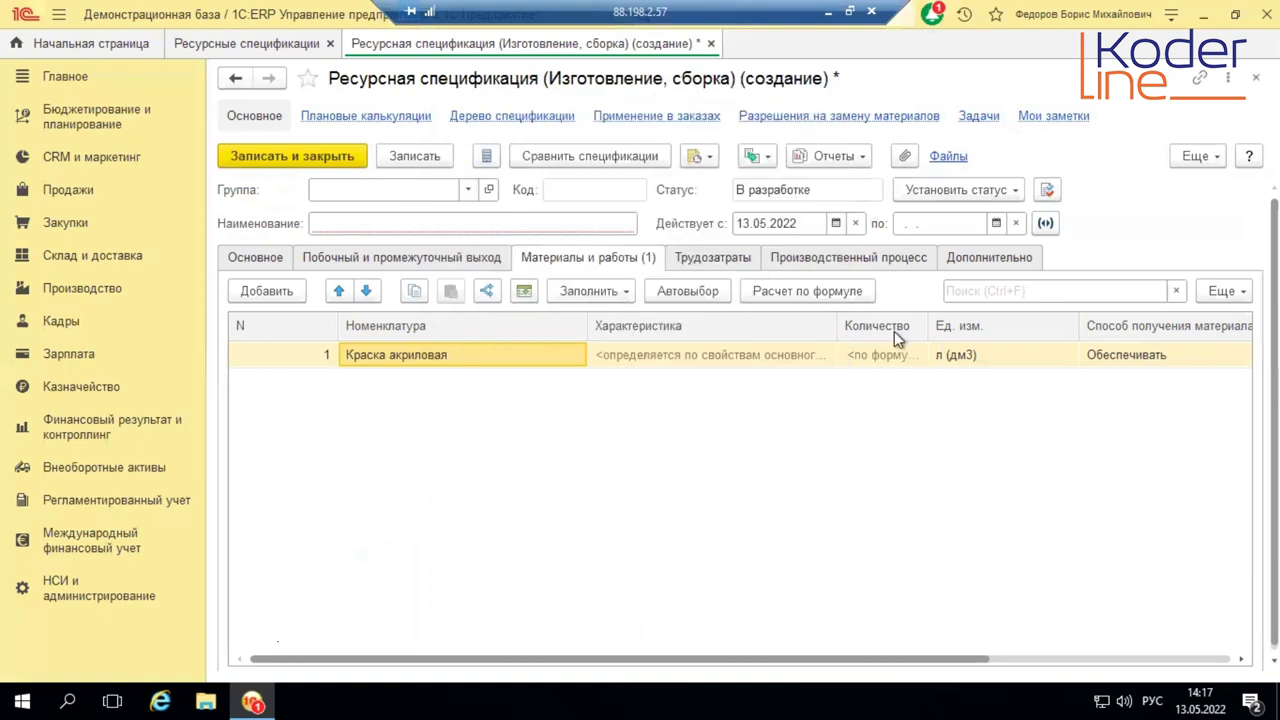
left_click_drag(930, 325, 1031, 326)
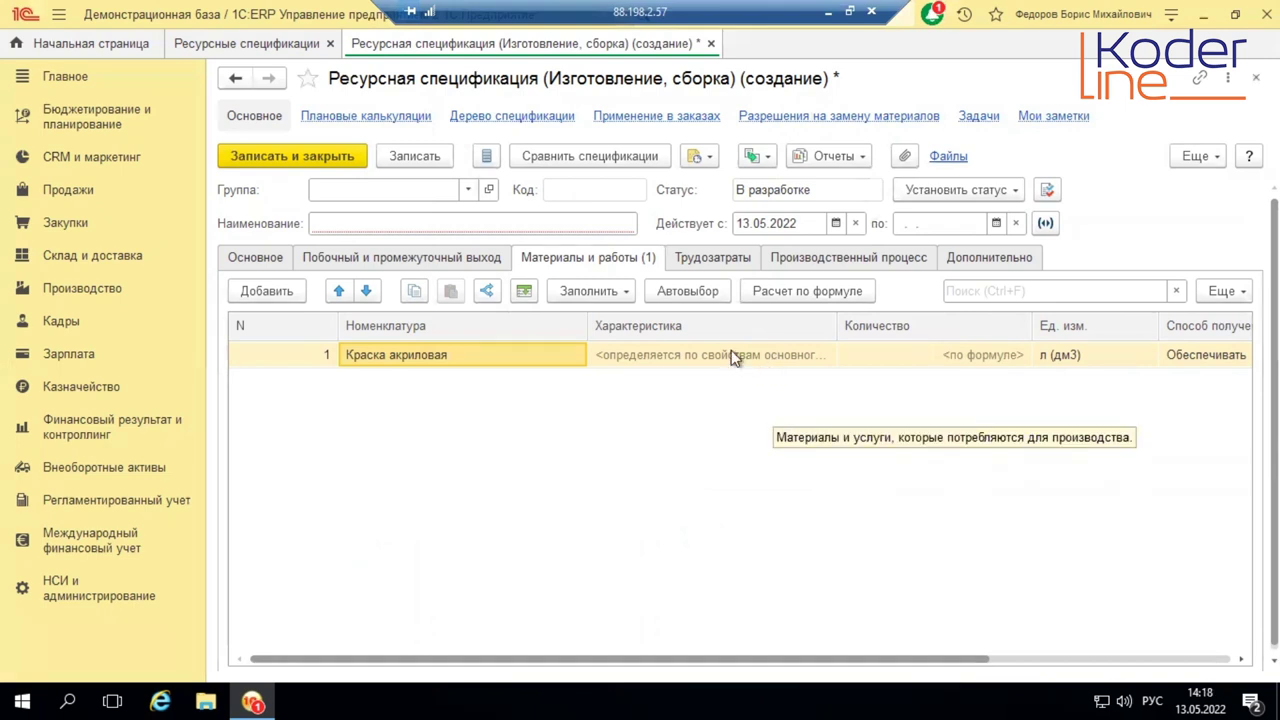
Step: Examine the formula-based quantity calculation option for the specification's labour costs and by-product outputs, dismissing any messages
left_click(713, 258)
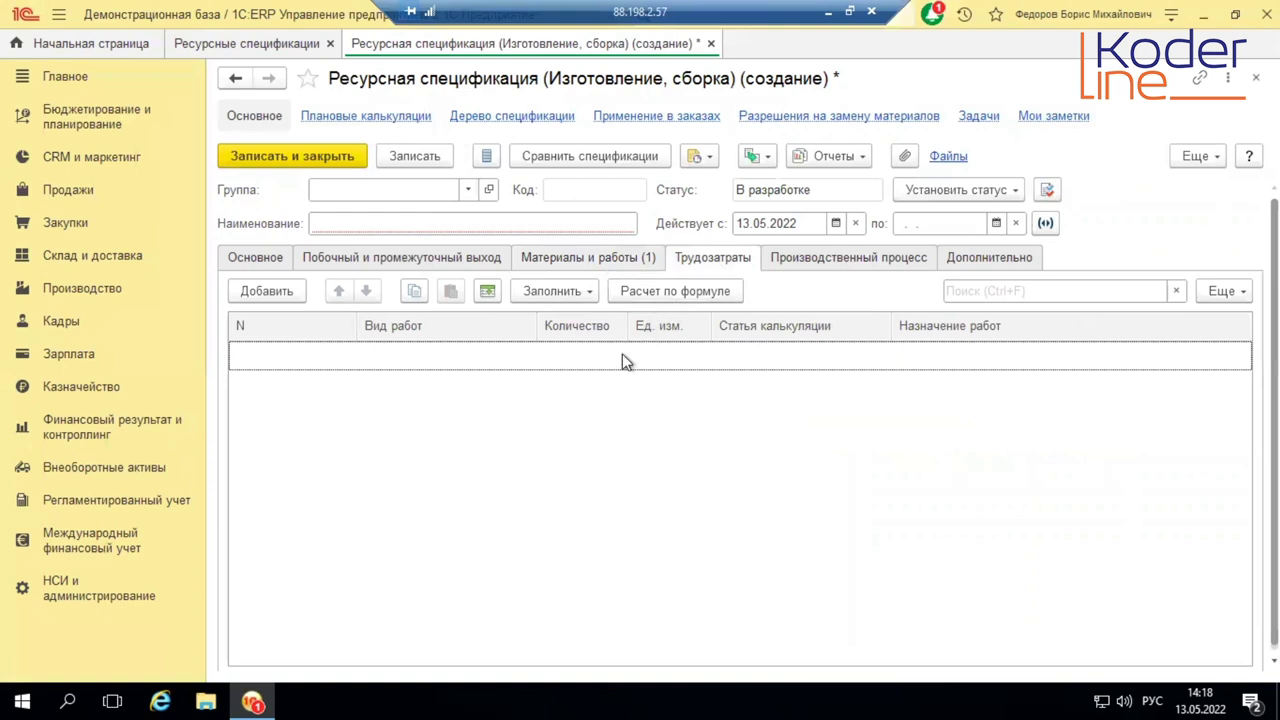
left_click(695, 293)
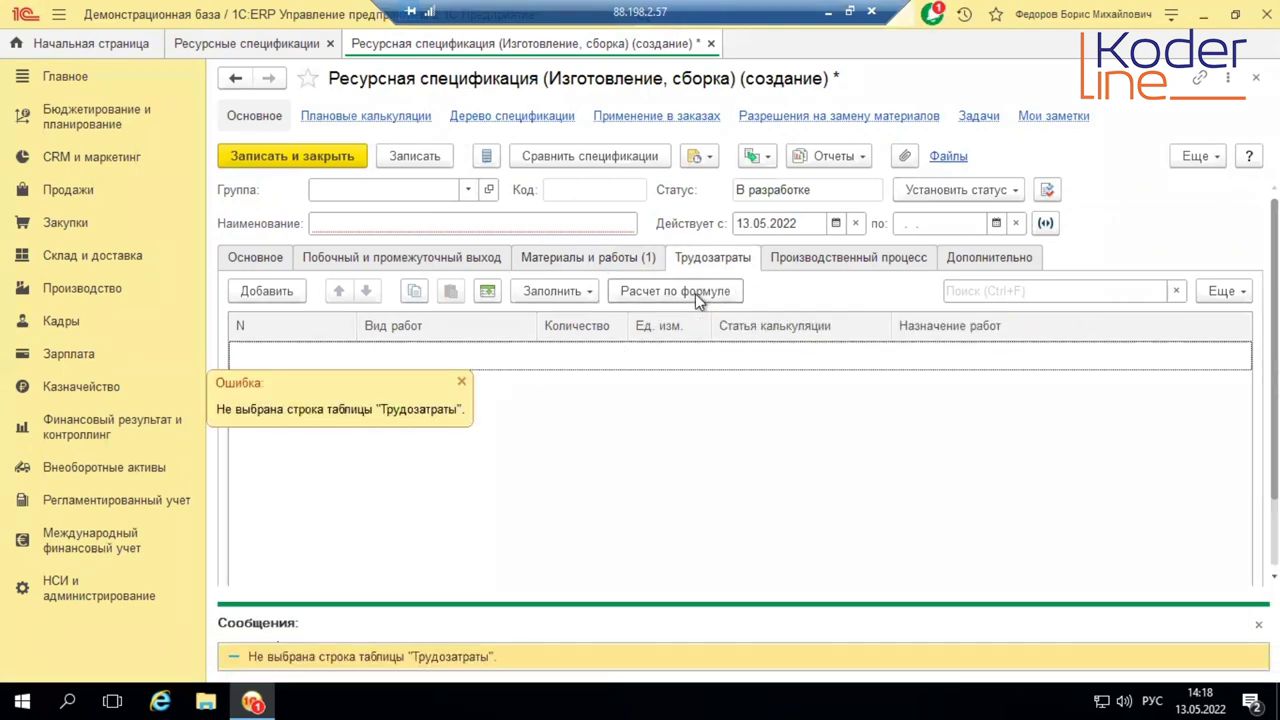
left_click(329, 254)
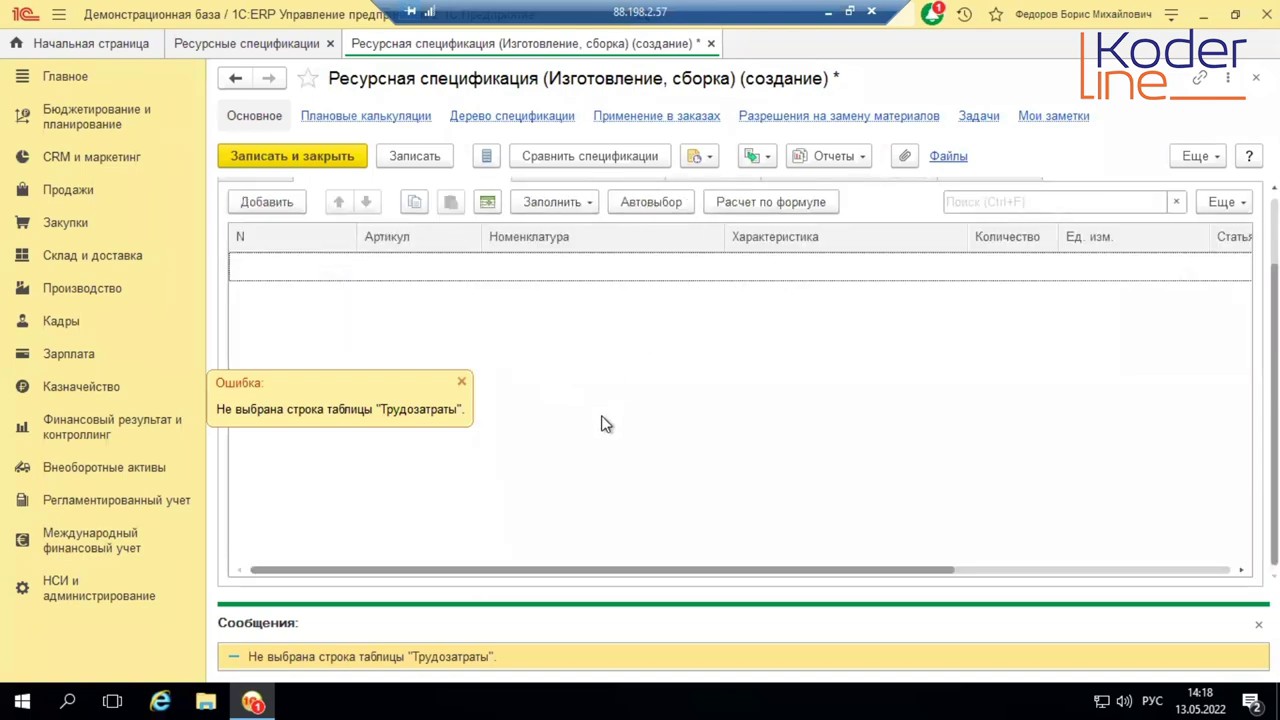
scroll(442, 348, "up", 2)
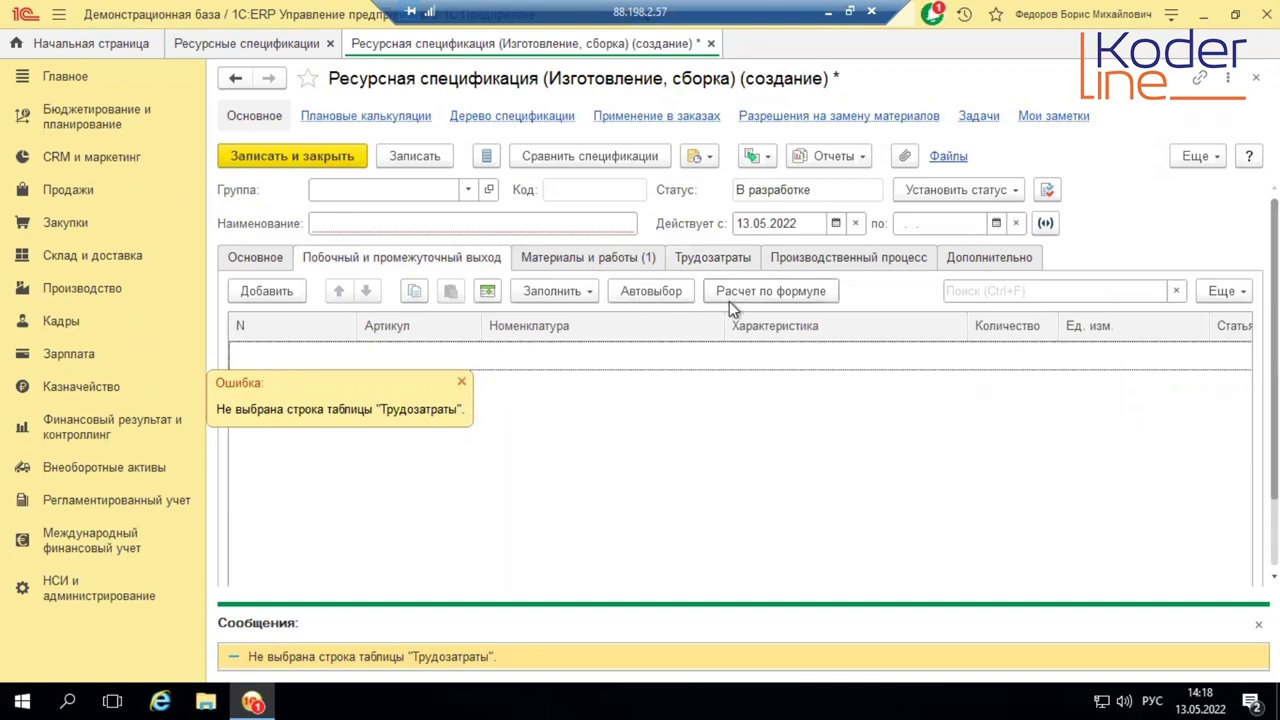
left_click(460, 384)
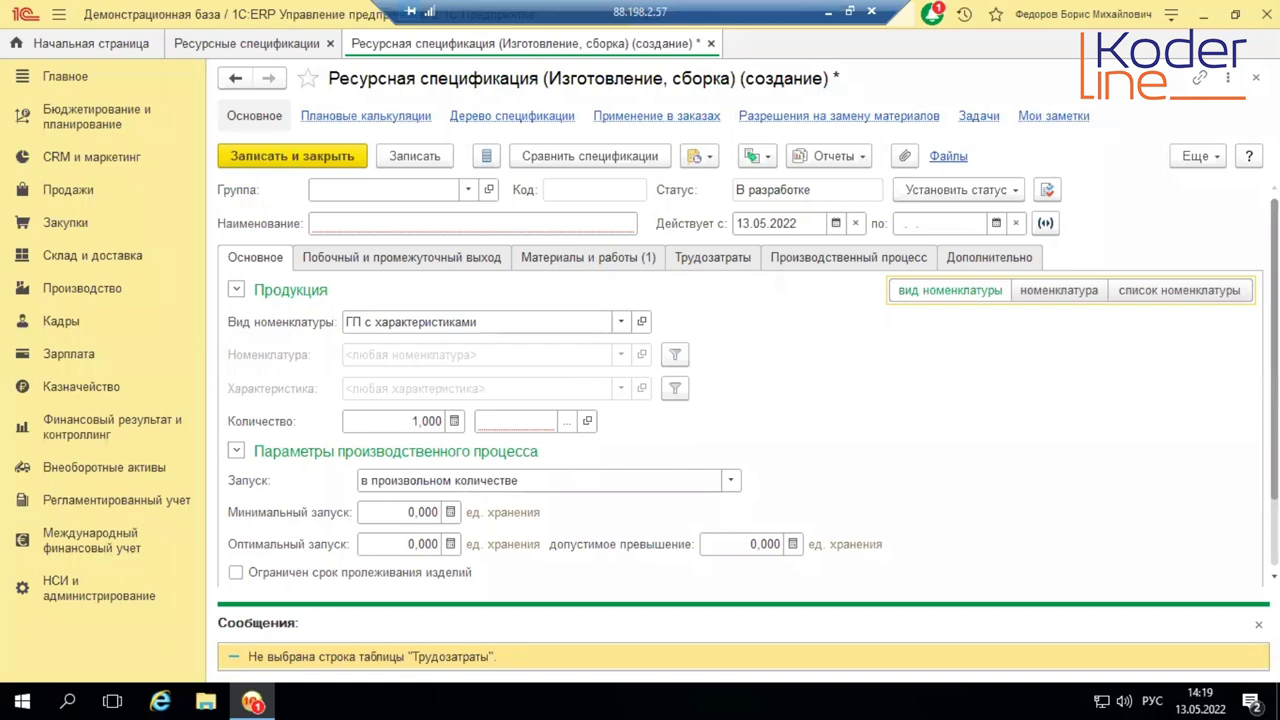
left_click(1112, 486)
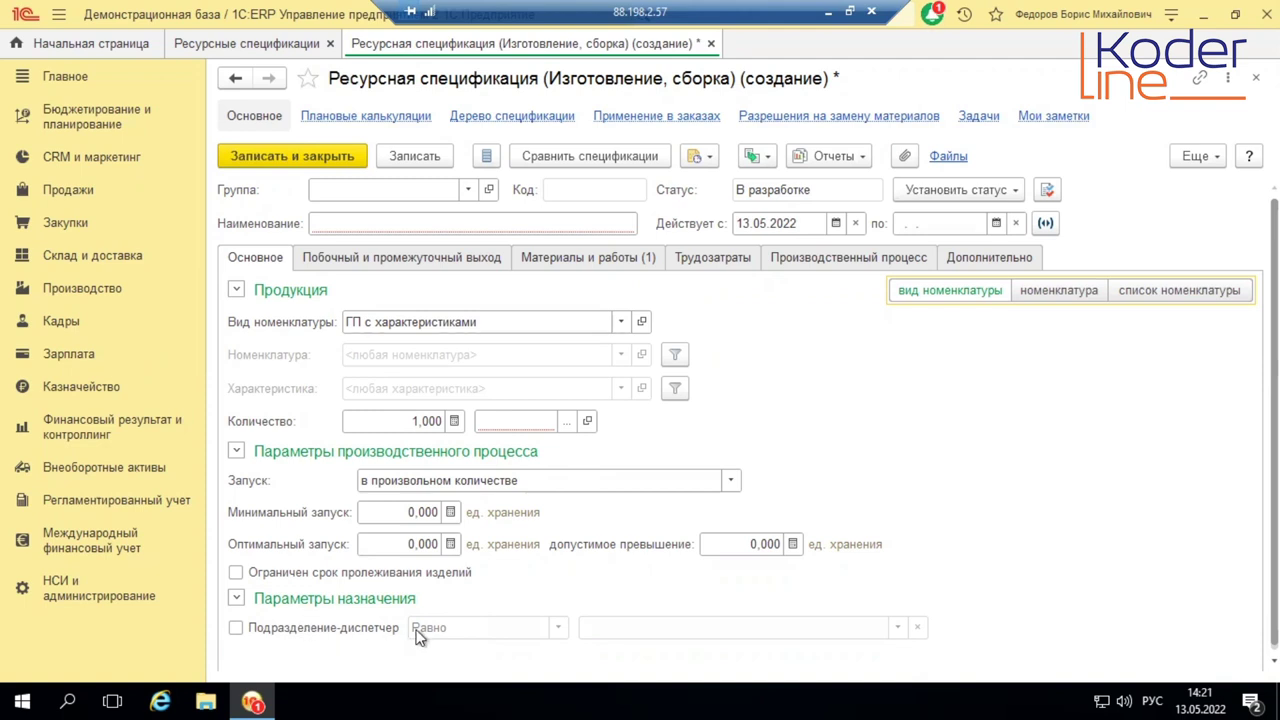
Step: Open the production settings in the administration section and view the configured specification assignment parameters
left_click(52, 586)
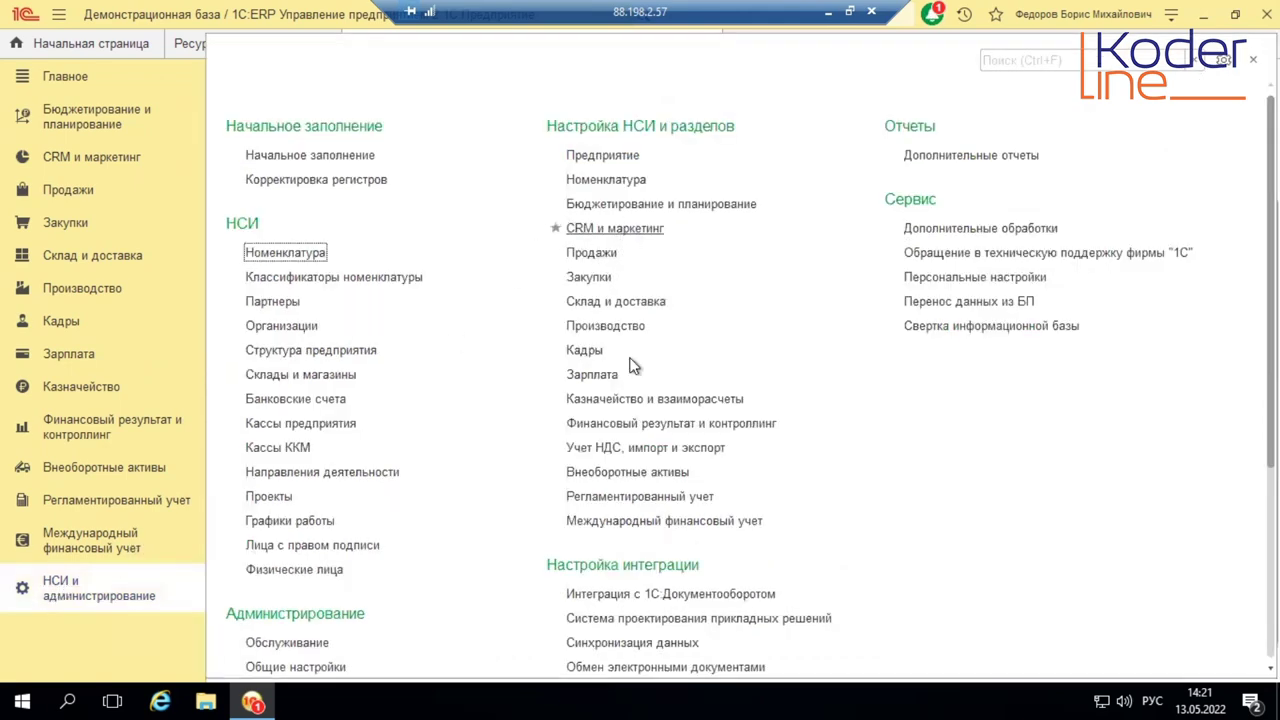
left_click(621, 322)
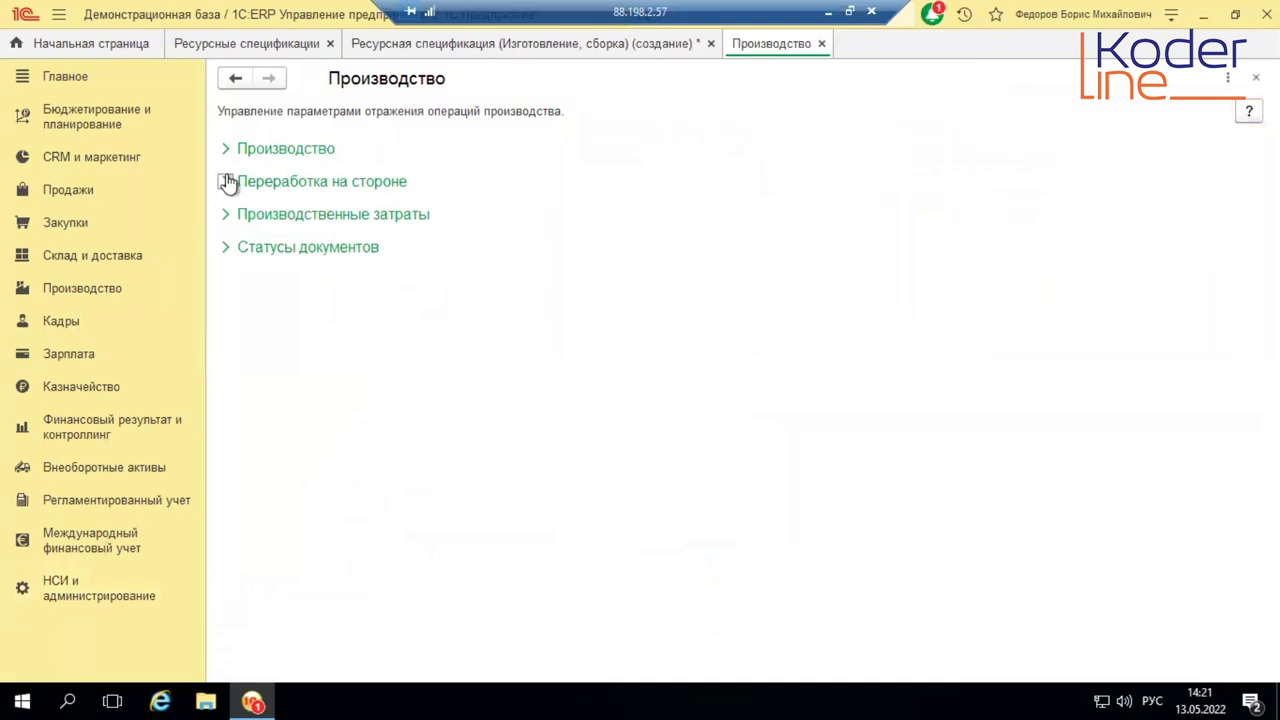
left_click(230, 182)
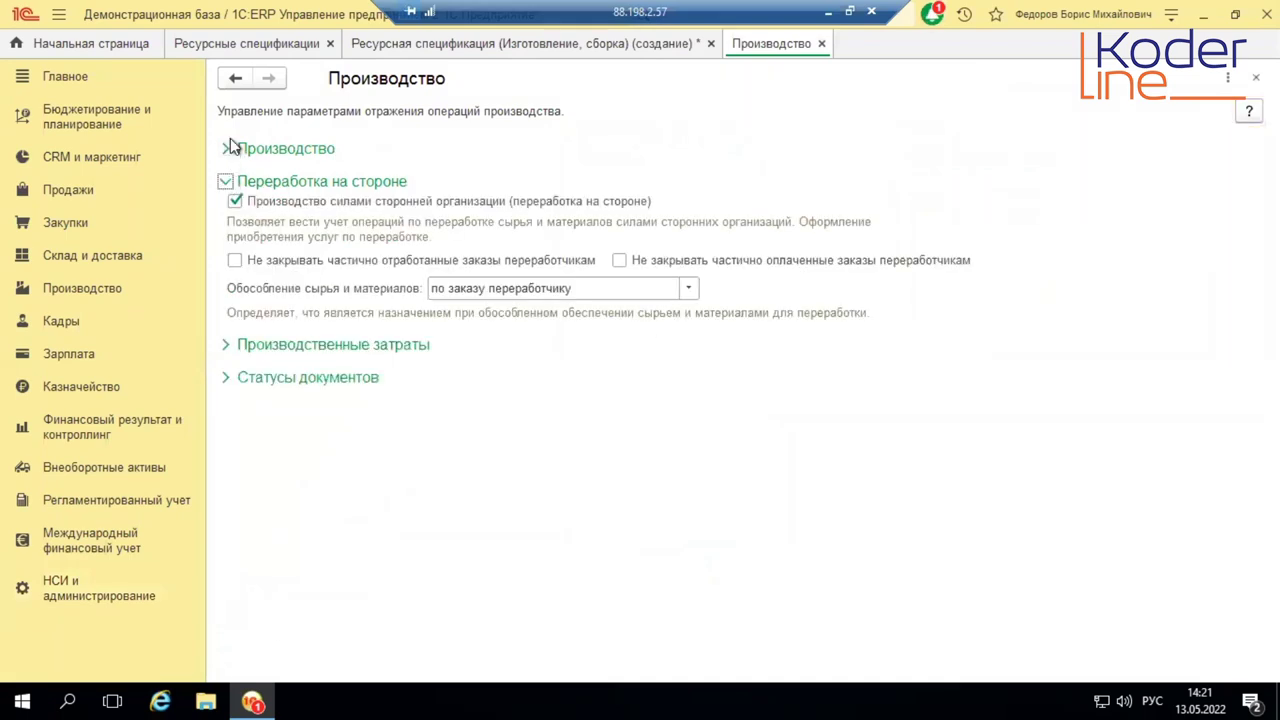
left_click(230, 148)
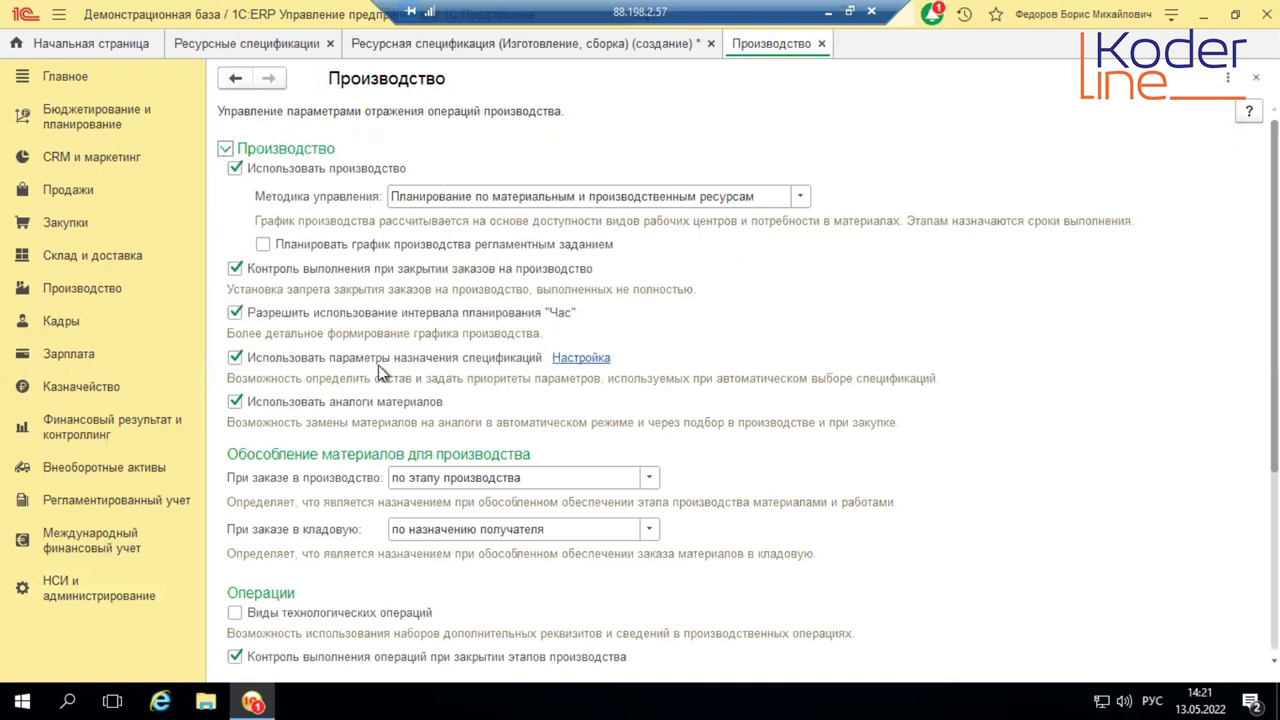
left_click(580, 358)
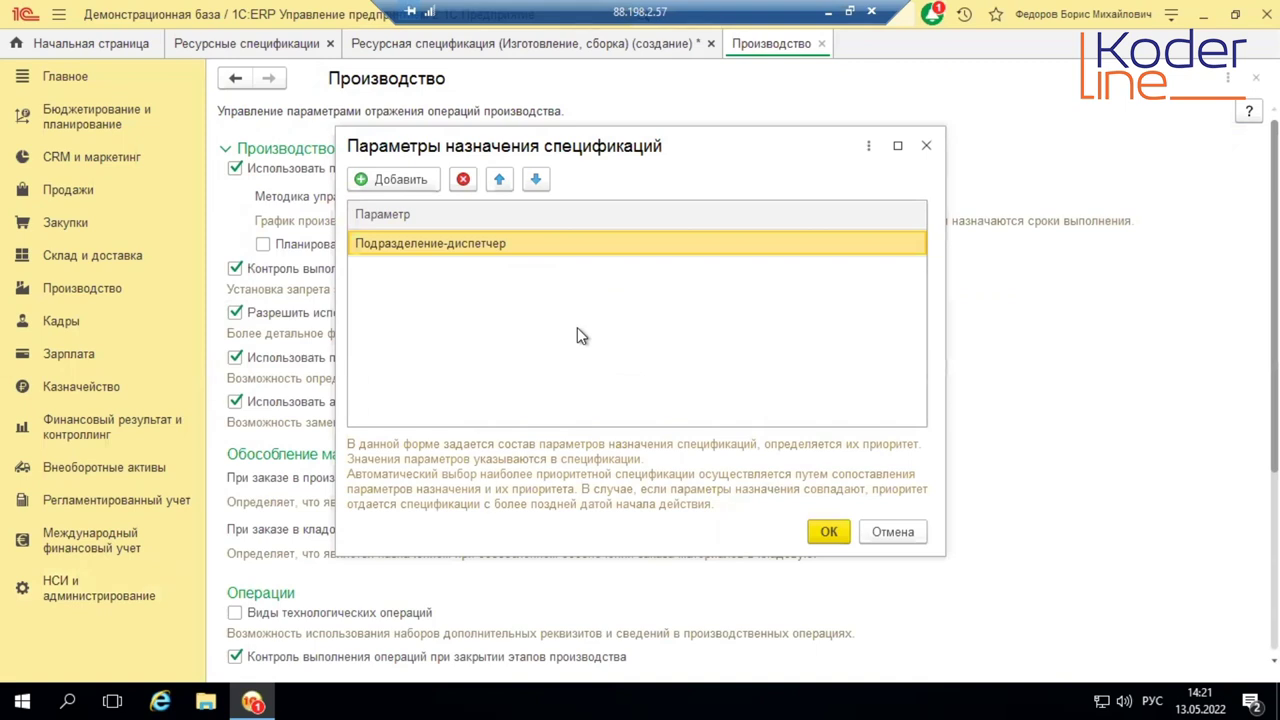
Step: View the additional parameters available for specification assignment, and leave the parameter setup without saving
left_click(388, 181)
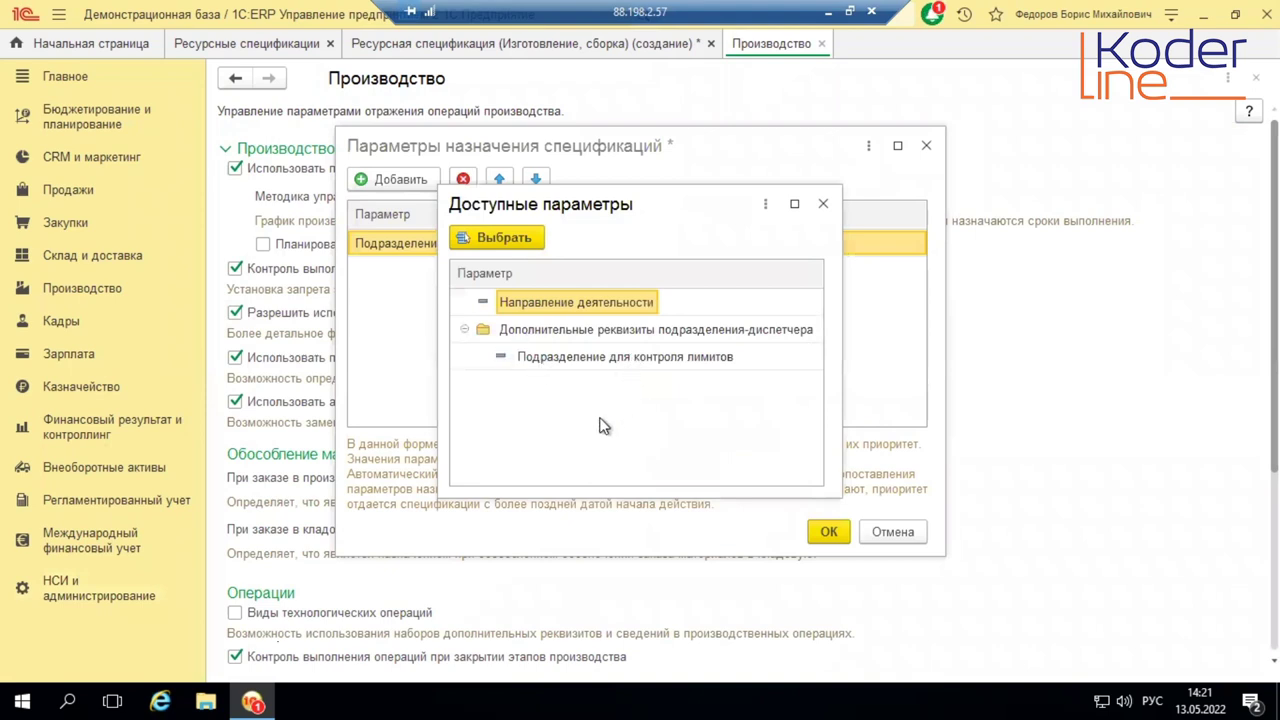
left_click(820, 206)
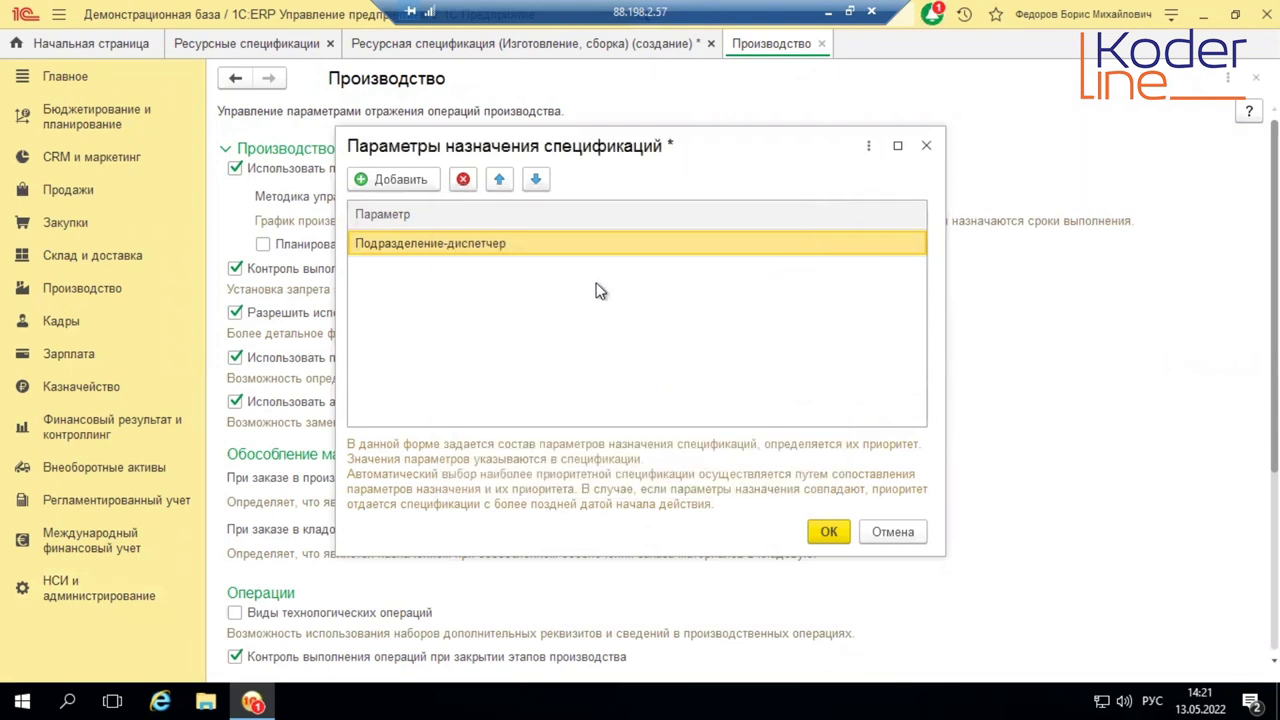
left_click(930, 146)
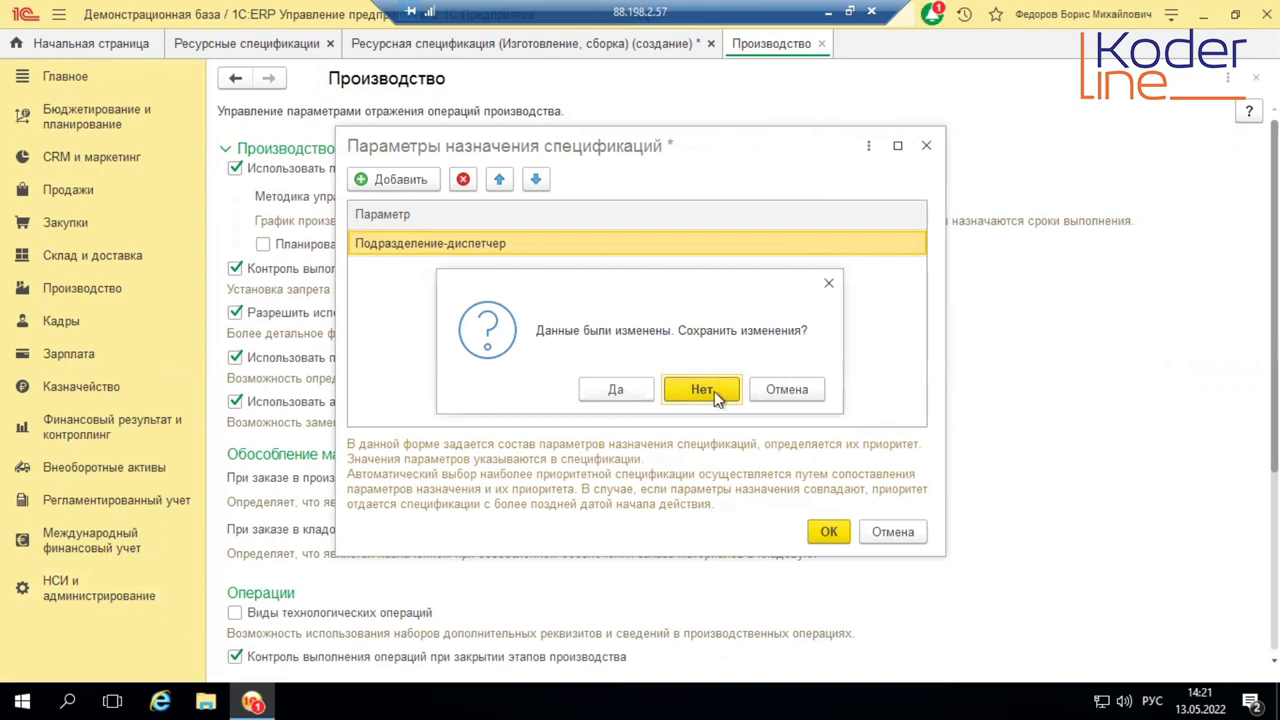
left_click(710, 390)
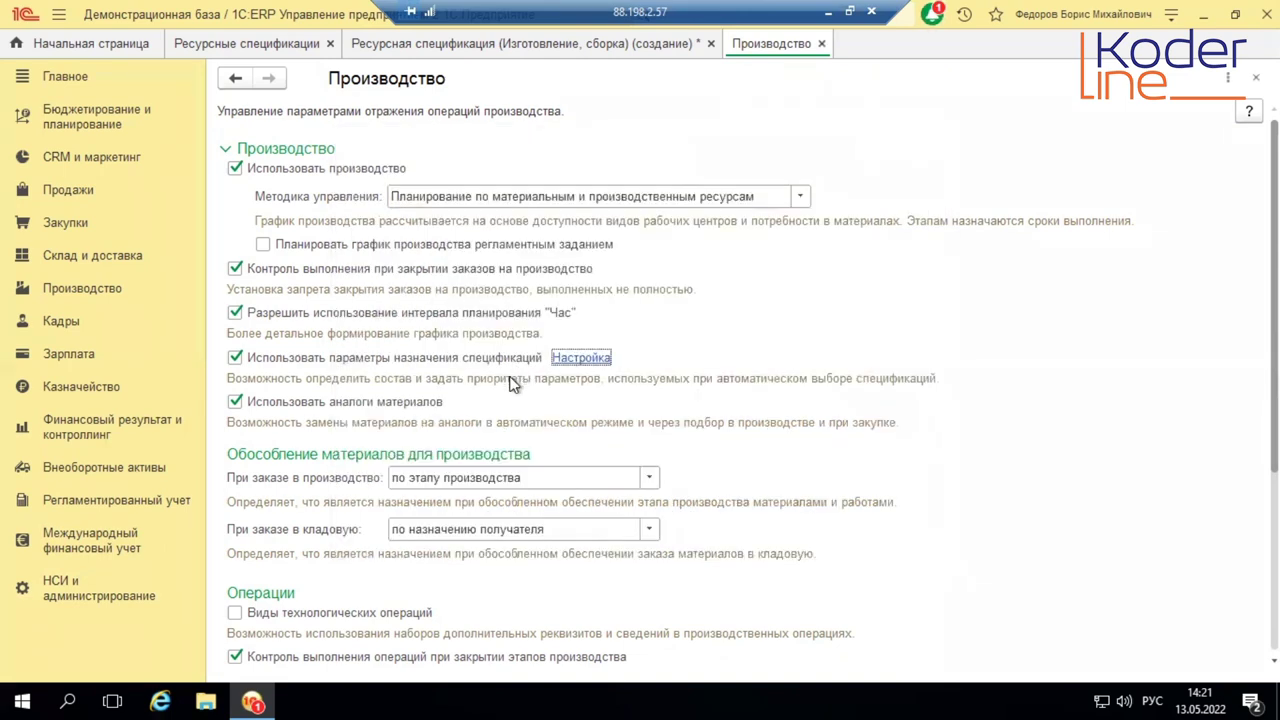
Step: Enable the assignment parameter "Подразделение-диспетчер" in the new specification and view the departments offered, without choosing one
left_click(556, 46)
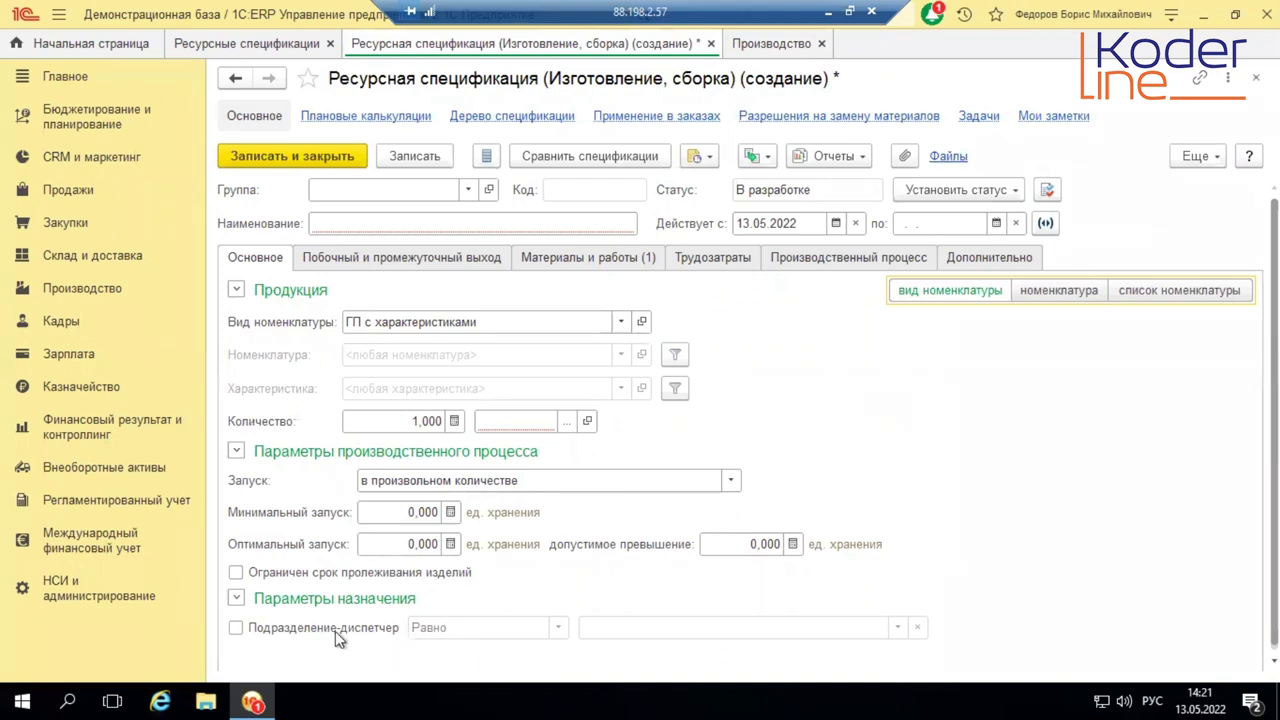
left_click(240, 629)
left_click(660, 627)
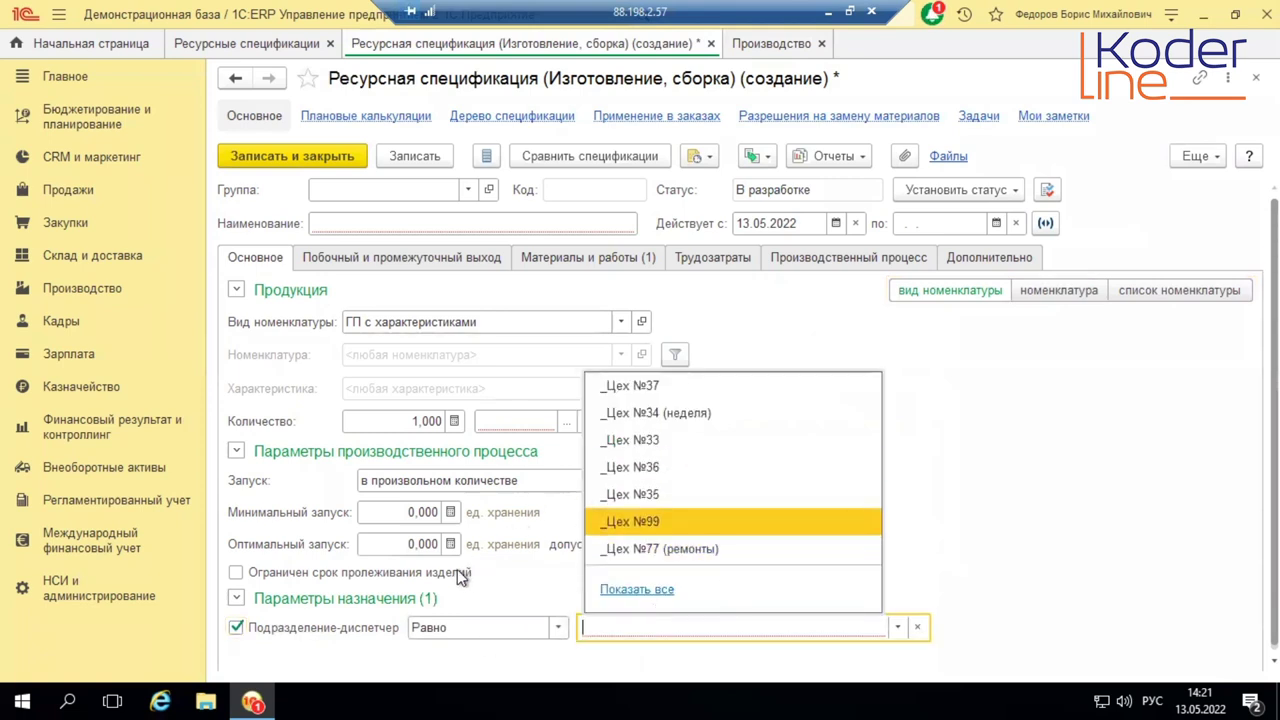
key("Escape")
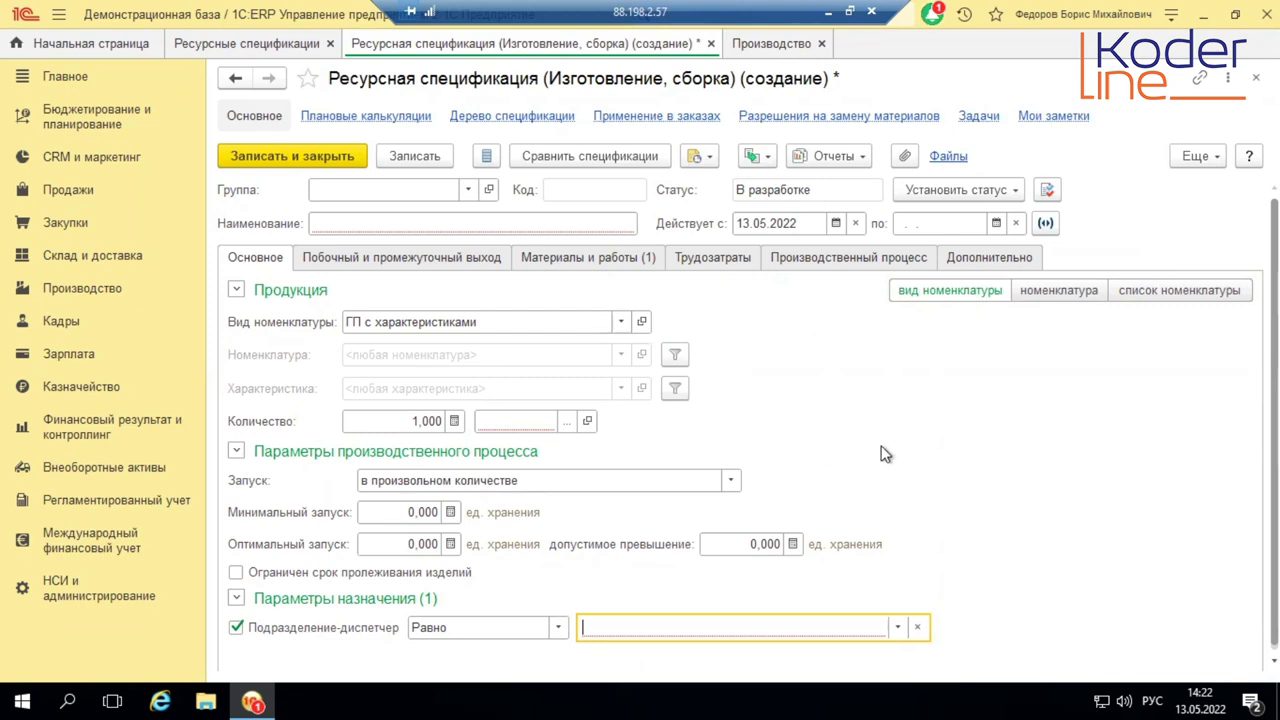
Step: View the new specification's additional settings, close it without saving, and return to the list of resource specifications
left_click(967, 257)
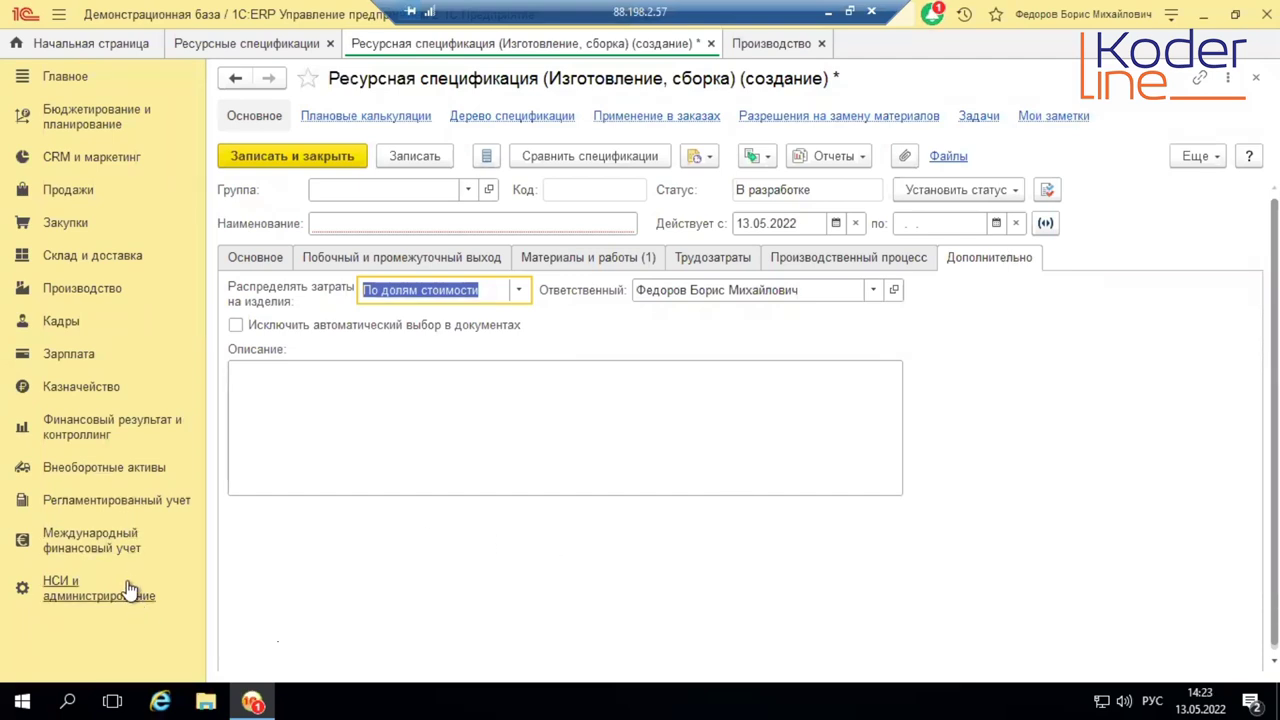
left_click(711, 43)
left_click(703, 390)
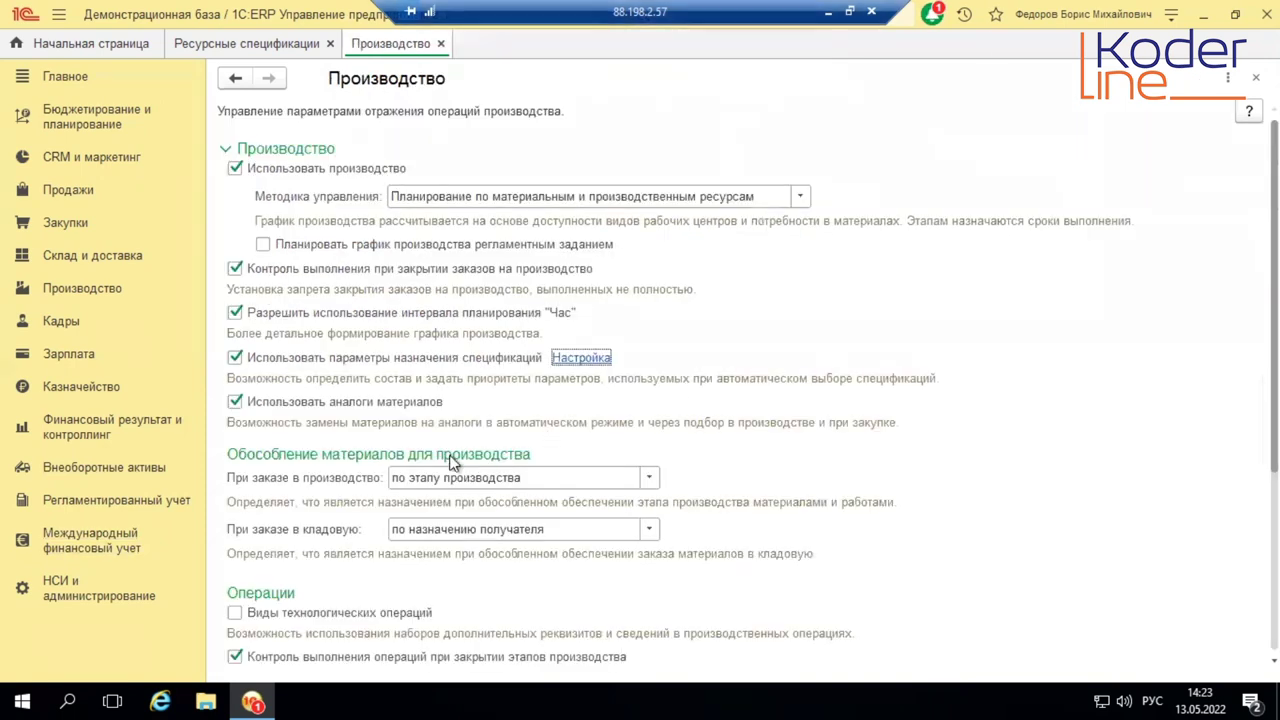
left_click(330, 46)
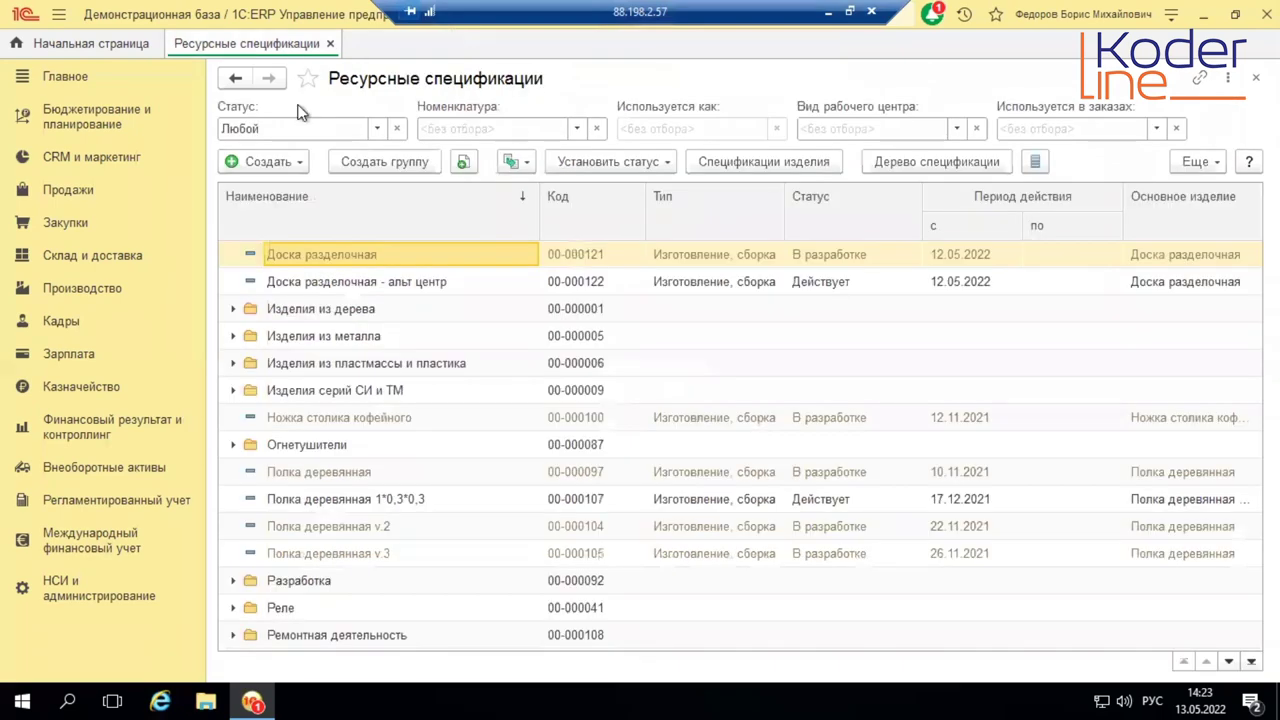
Step: Open the first "Доска разделочная" specification in the list and select "Древесина" among its materials
double_click(365, 256)
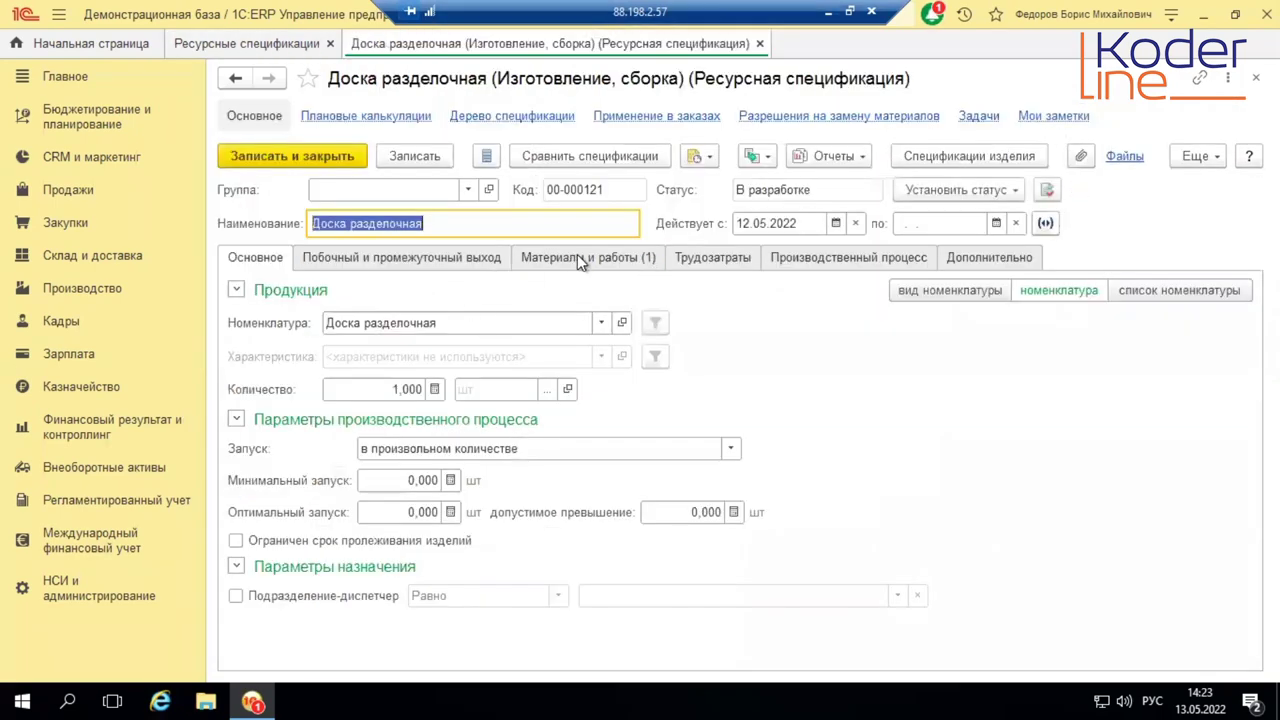
left_click(576, 257)
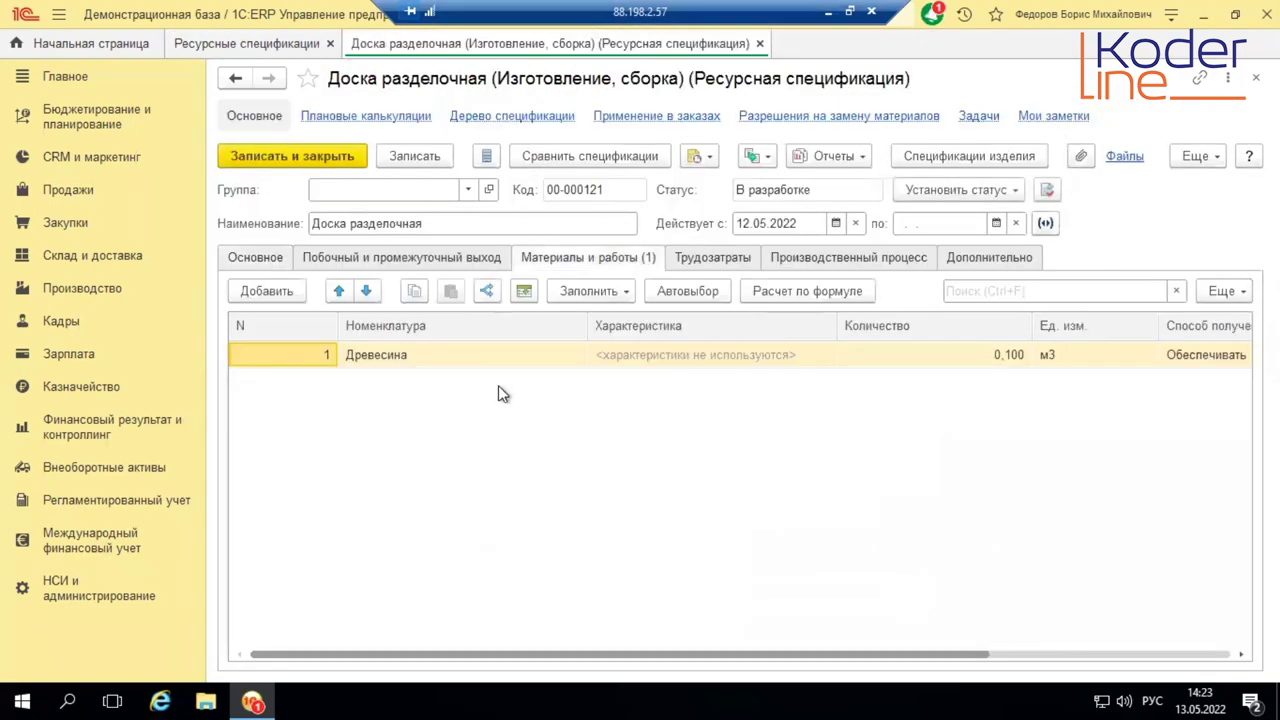
left_click(431, 362)
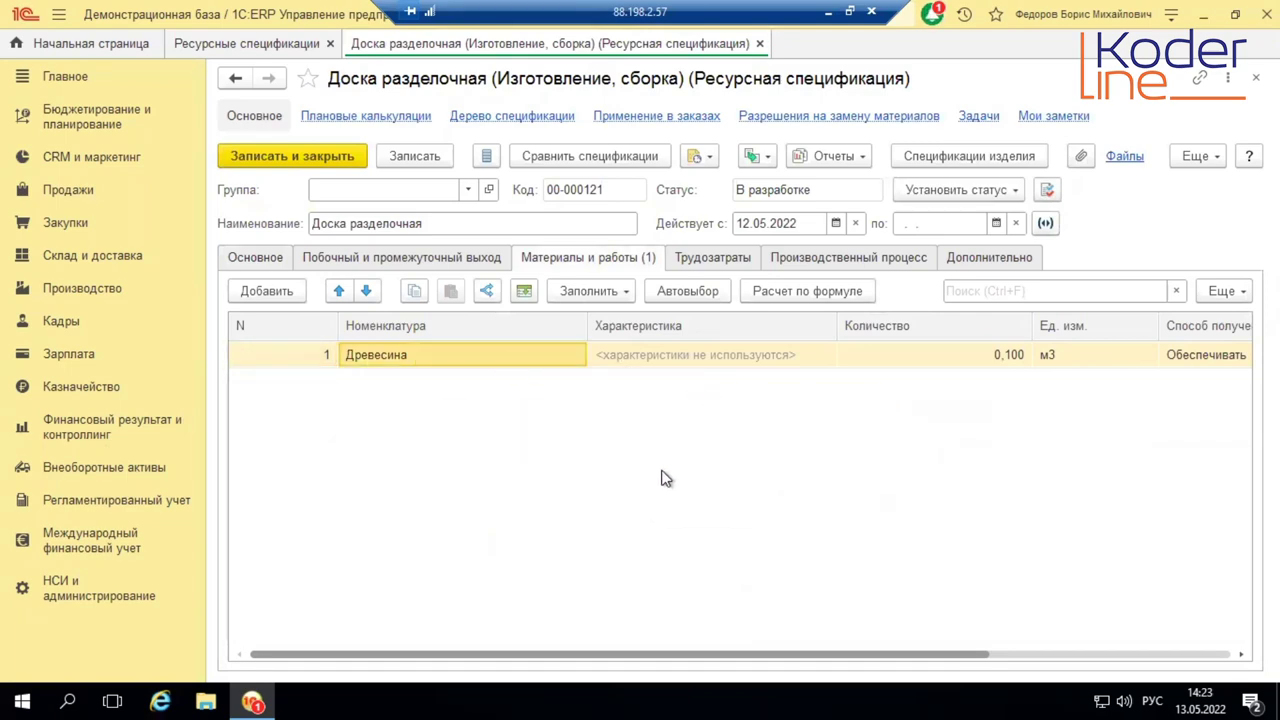
Step: Open the item catalogue, filter it by the kind "Материалы", and compare the items "Древесина" and "Древесина 2-й сорт"
left_click(75, 587)
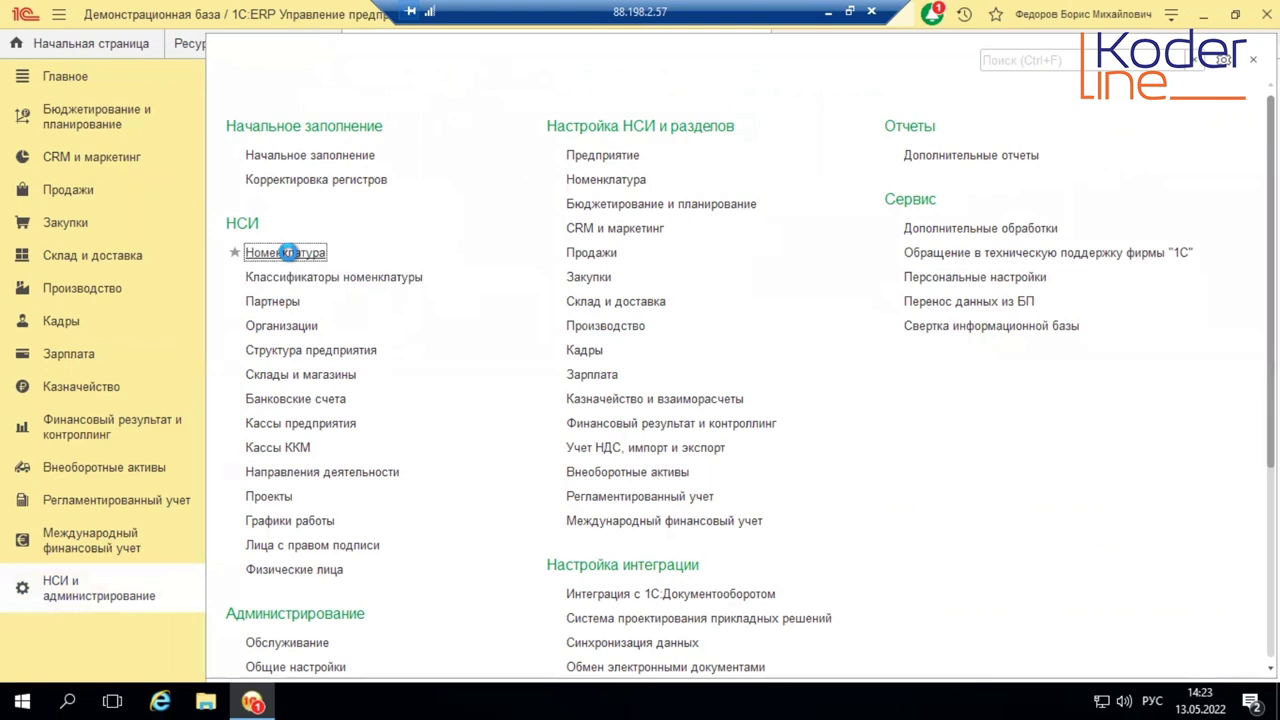
left_click(287, 254)
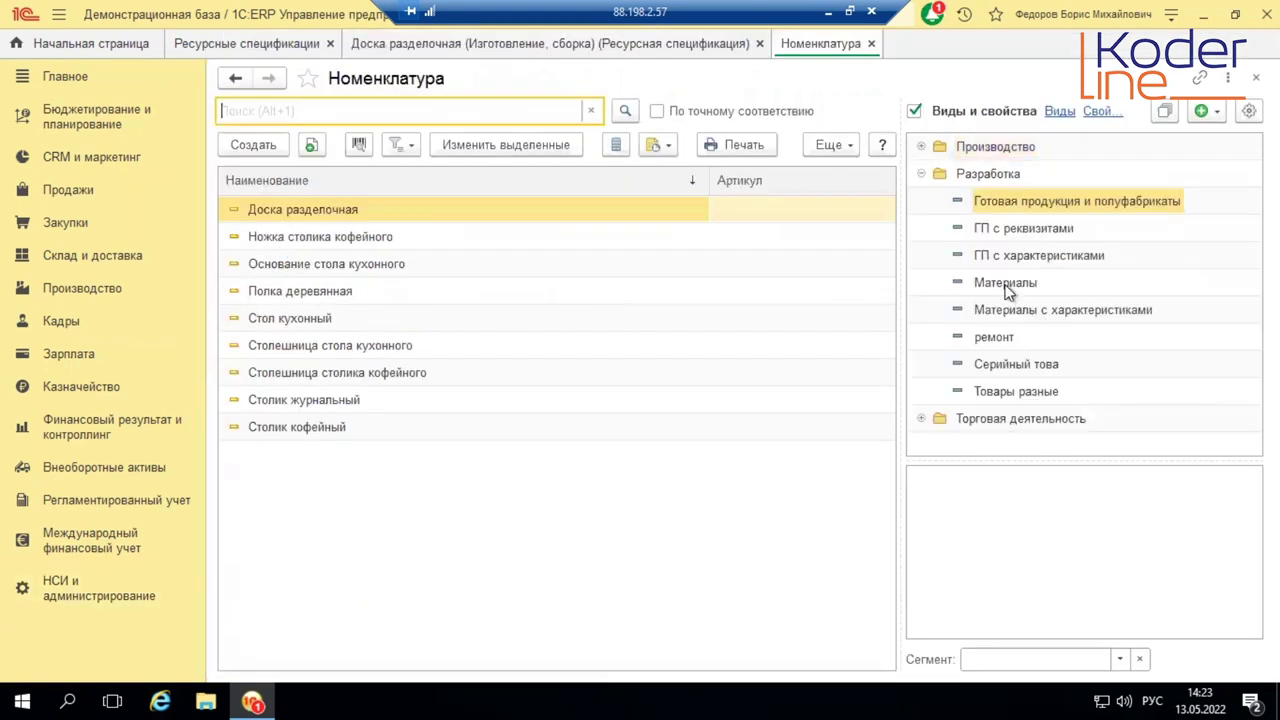
left_click(1015, 284)
left_click(298, 266)
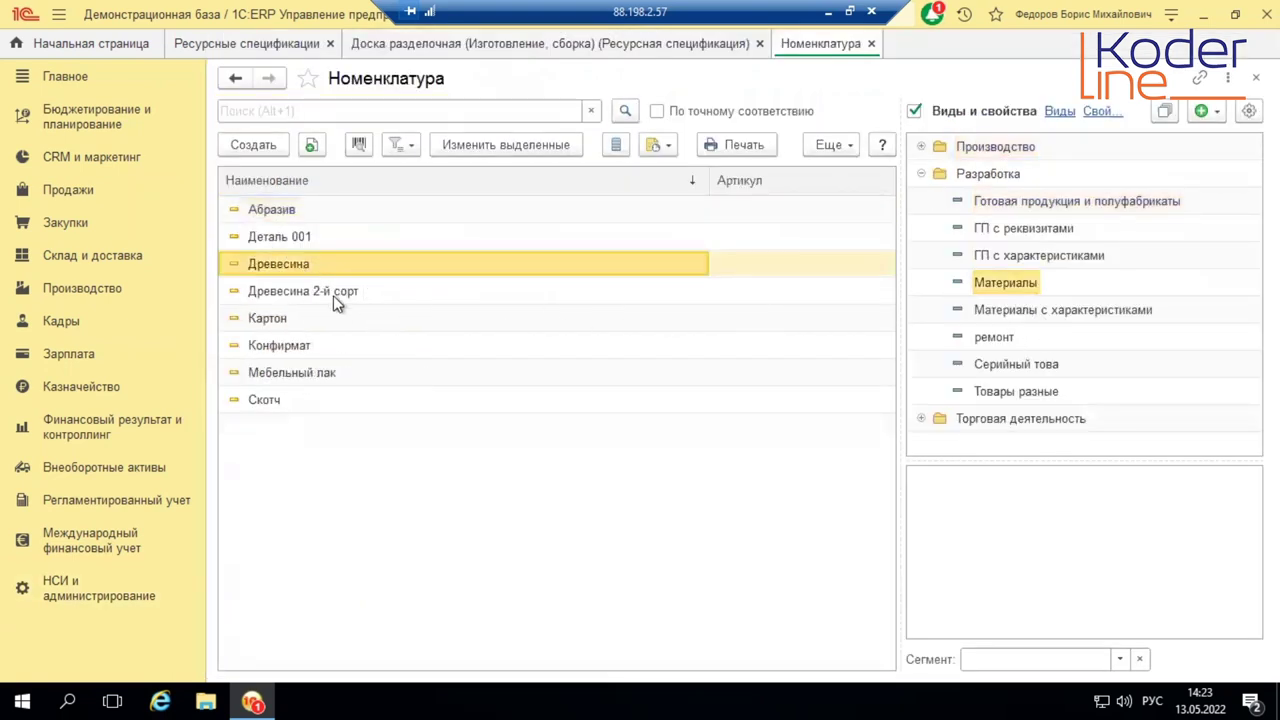
left_click(329, 296)
left_click(317, 272)
left_click(315, 296)
left_click(301, 262)
left_click(304, 289)
left_click(301, 265)
left_click(303, 290)
left_click(302, 266)
left_click(305, 286)
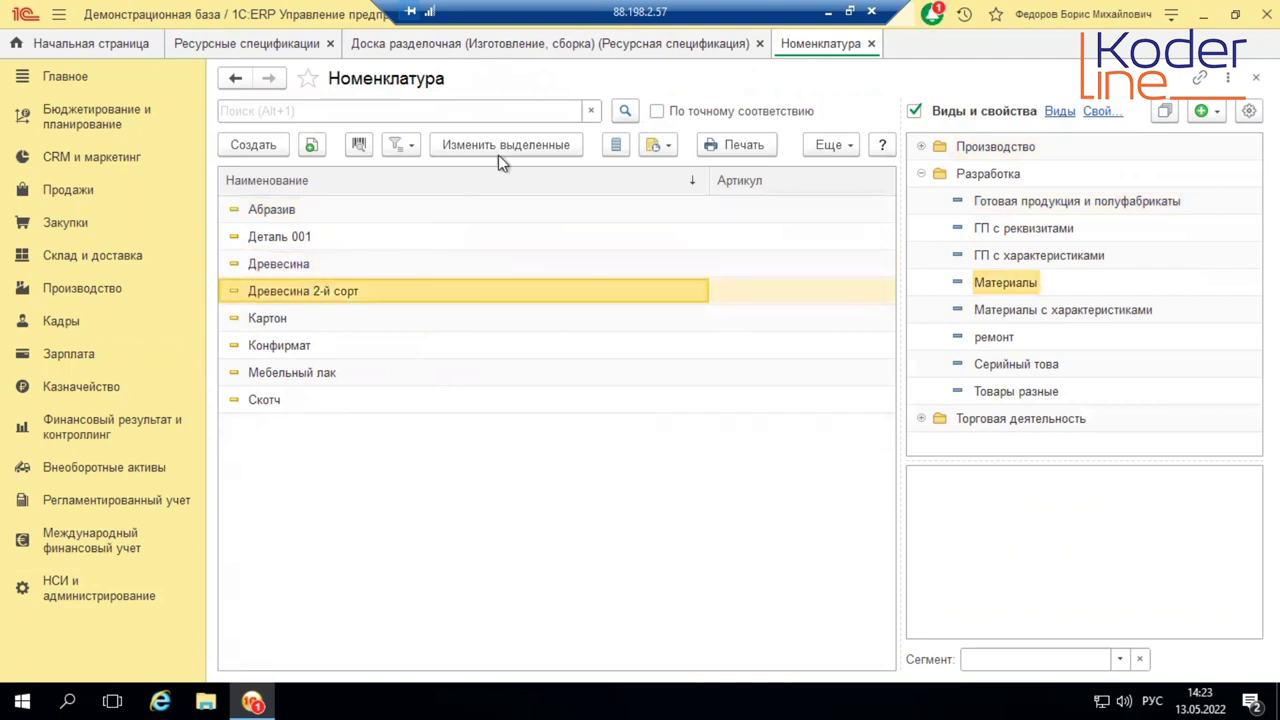
Step: In the "Доска разделочная" specification, copy the "Древесина" row as "Древесина 2-й сорт" and set its quantity to 0,2 м3
left_click(543, 44)
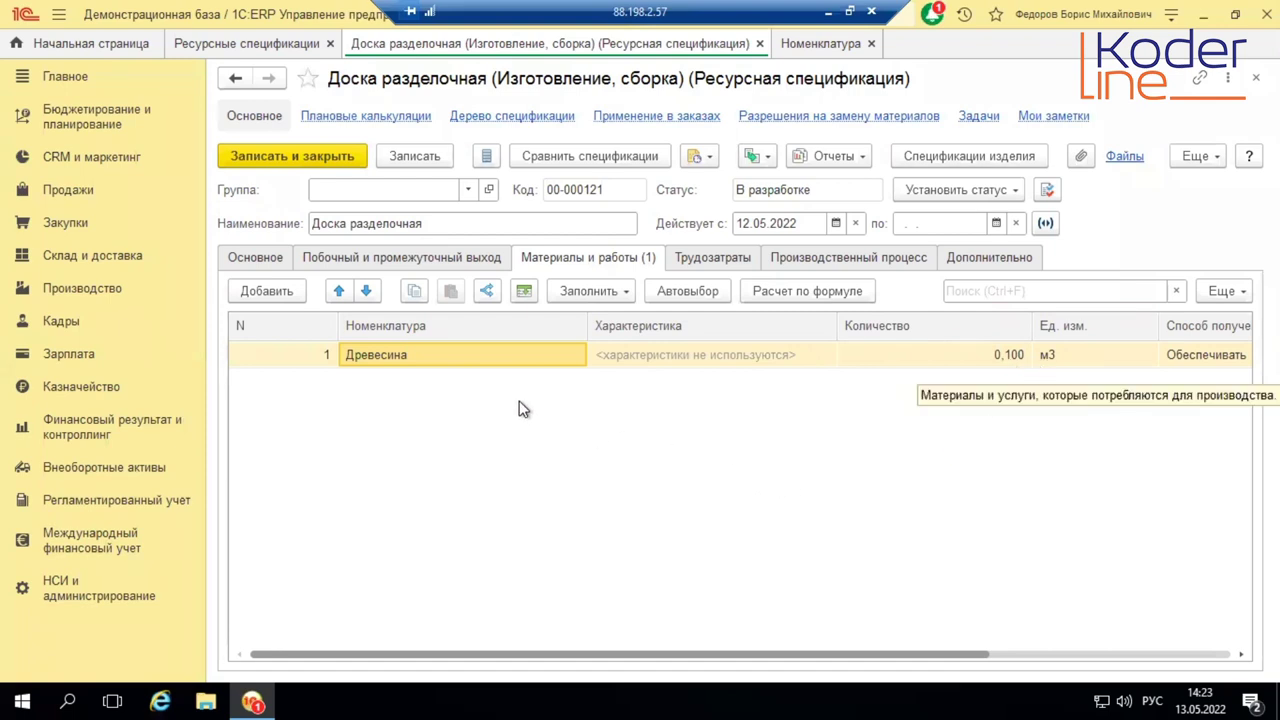
right_click(406, 357)
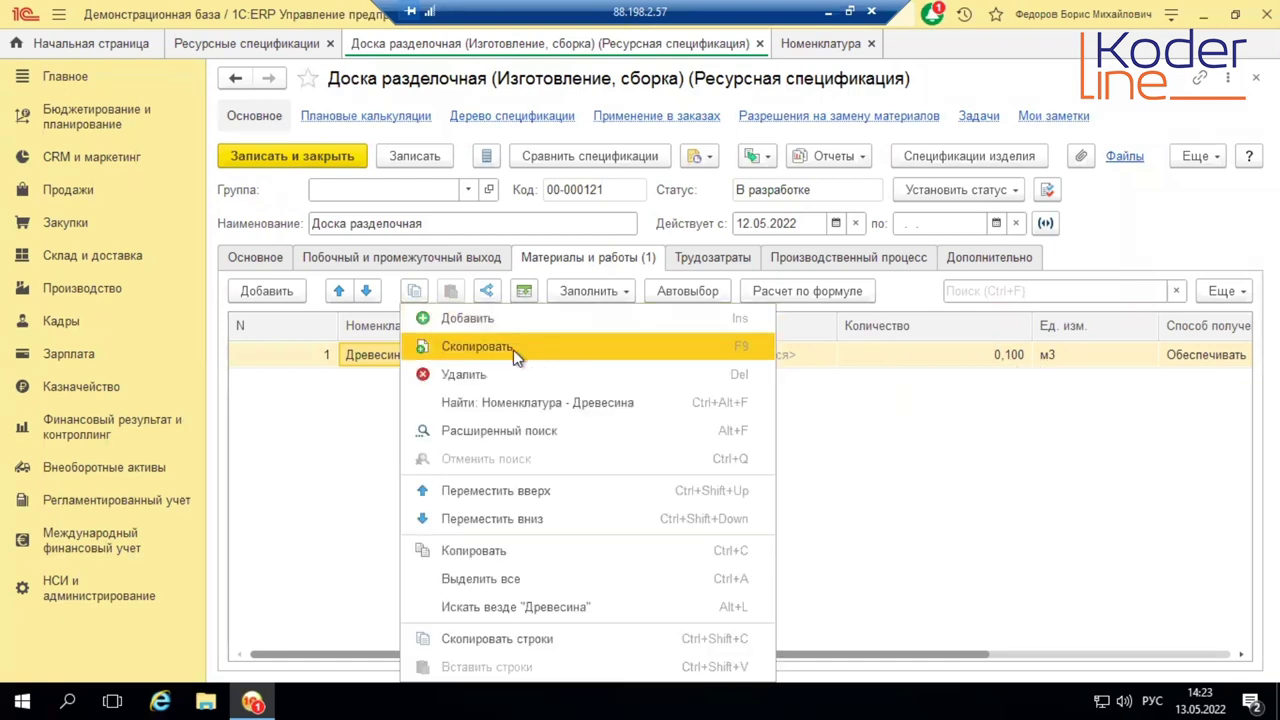
key("Escape")
key("F9")
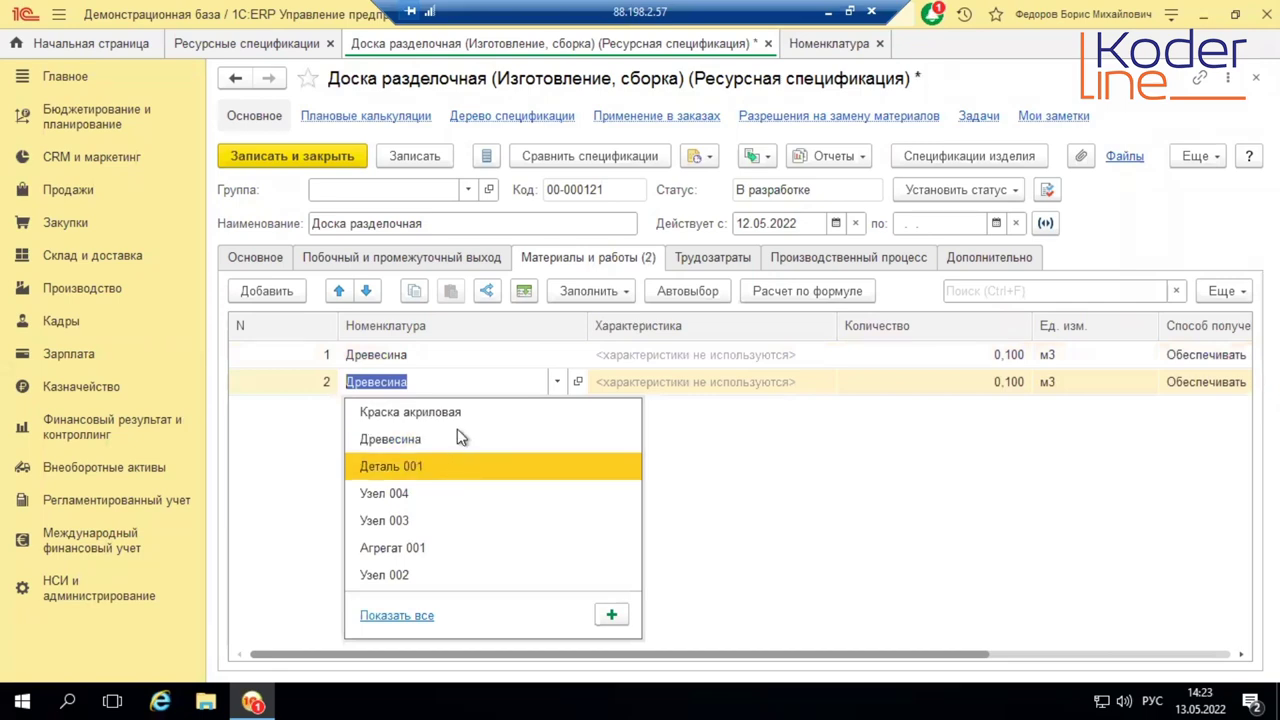
type("древес")
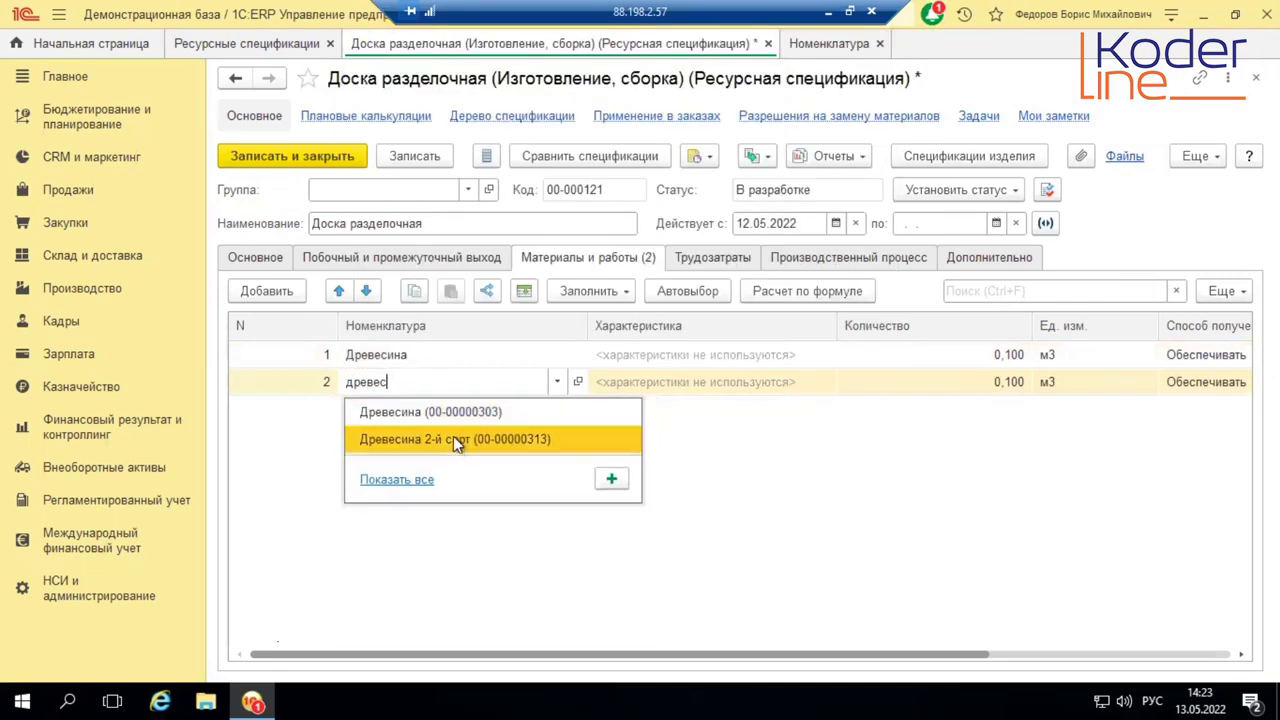
left_click(454, 439)
double_click(973, 381)
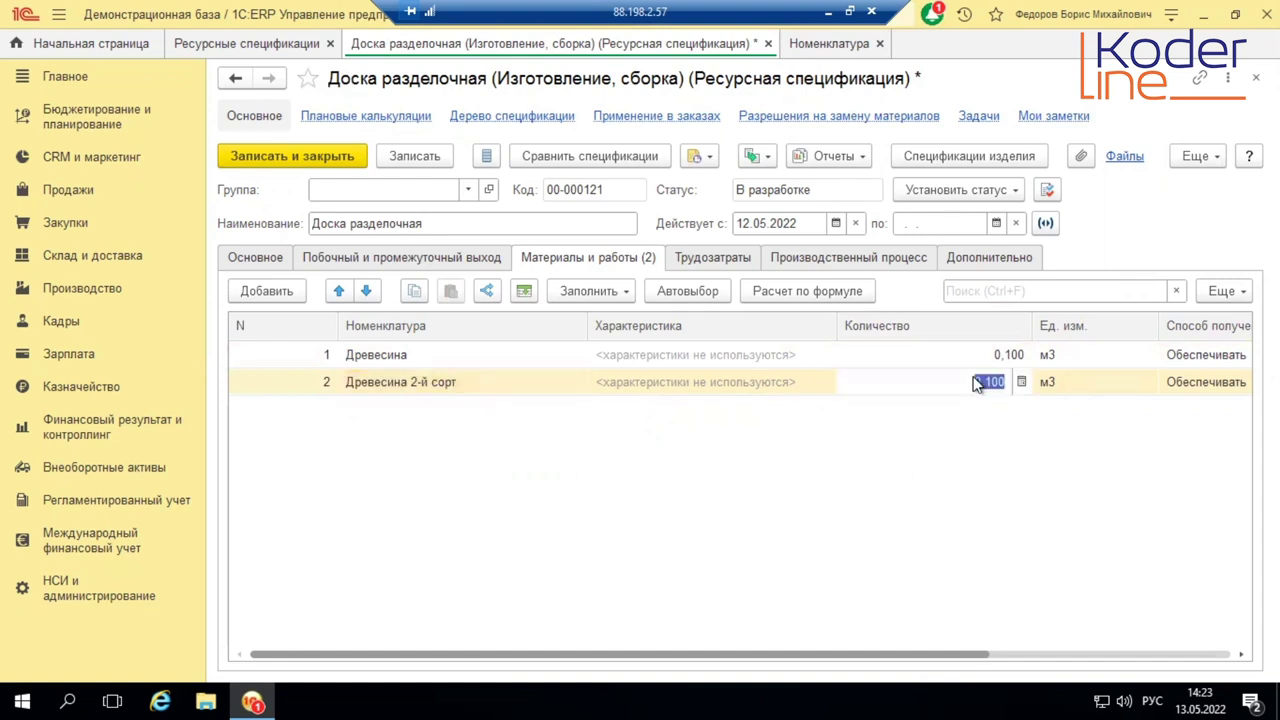
type("0,2")
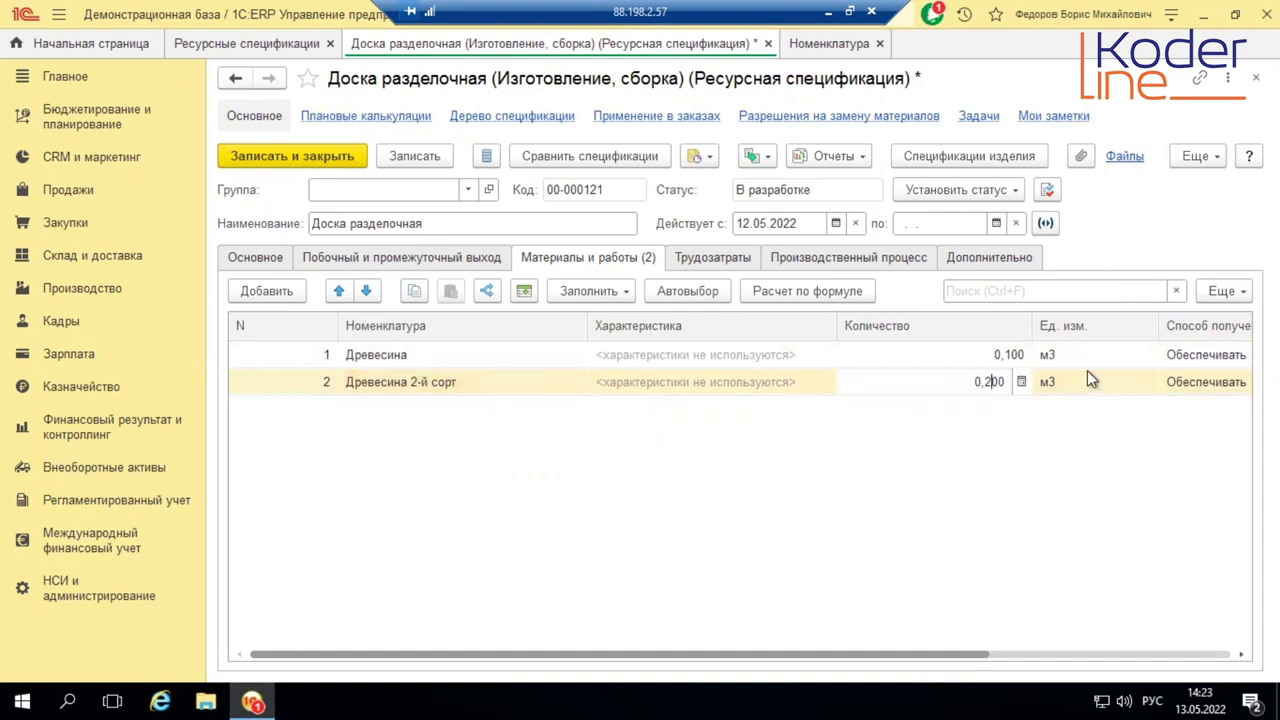
key("Return")
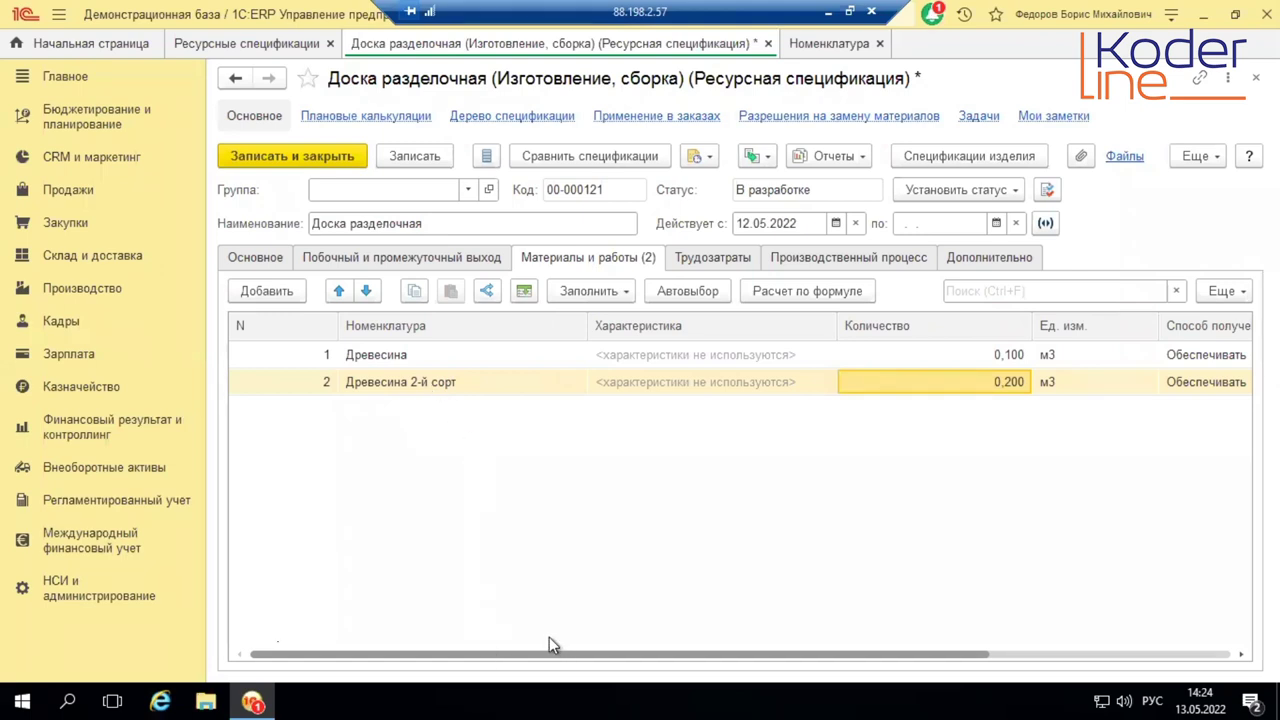
Step: Assign the costing item "Материалы основные" to both wood materials in the specification
left_click_drag(527, 663, 969, 621)
left_click(1040, 356)
left_click(1040, 356)
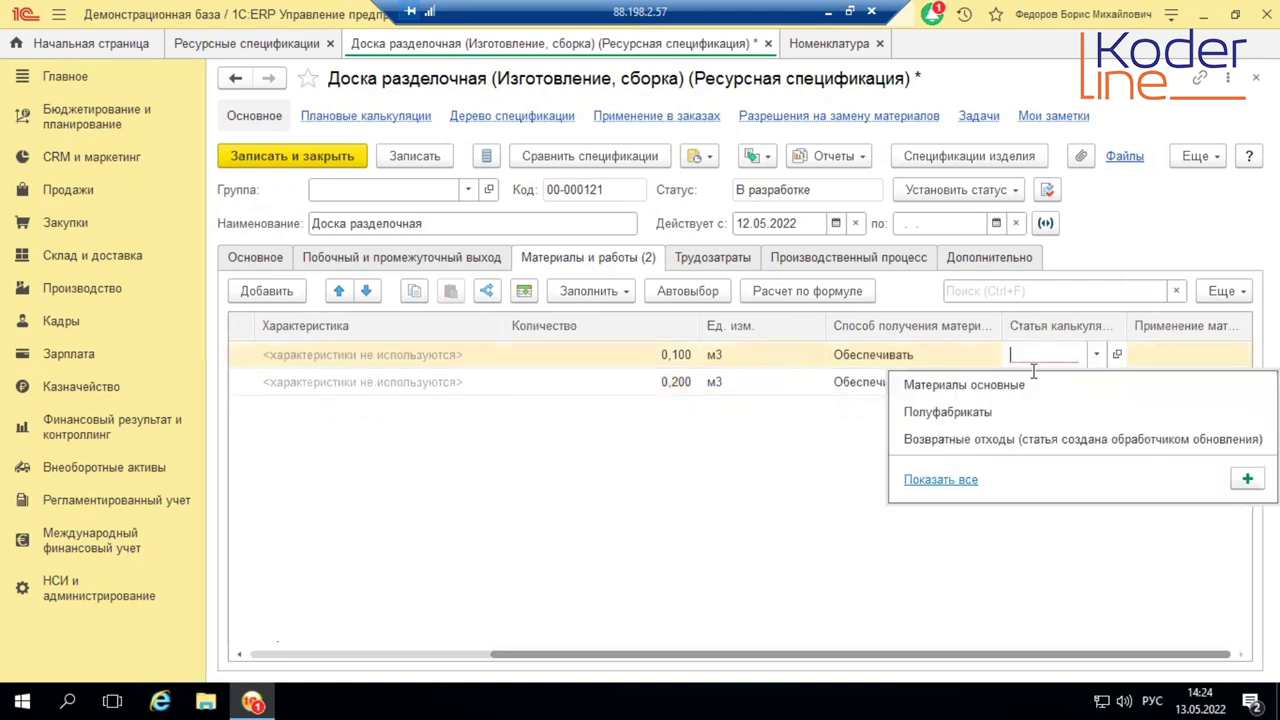
left_click(1012, 386)
double_click(1012, 382)
left_click(1089, 406)
Step: Set the application of "Древесина" to "По умолчанию" with a probability of 90%
left_click(1180, 352)
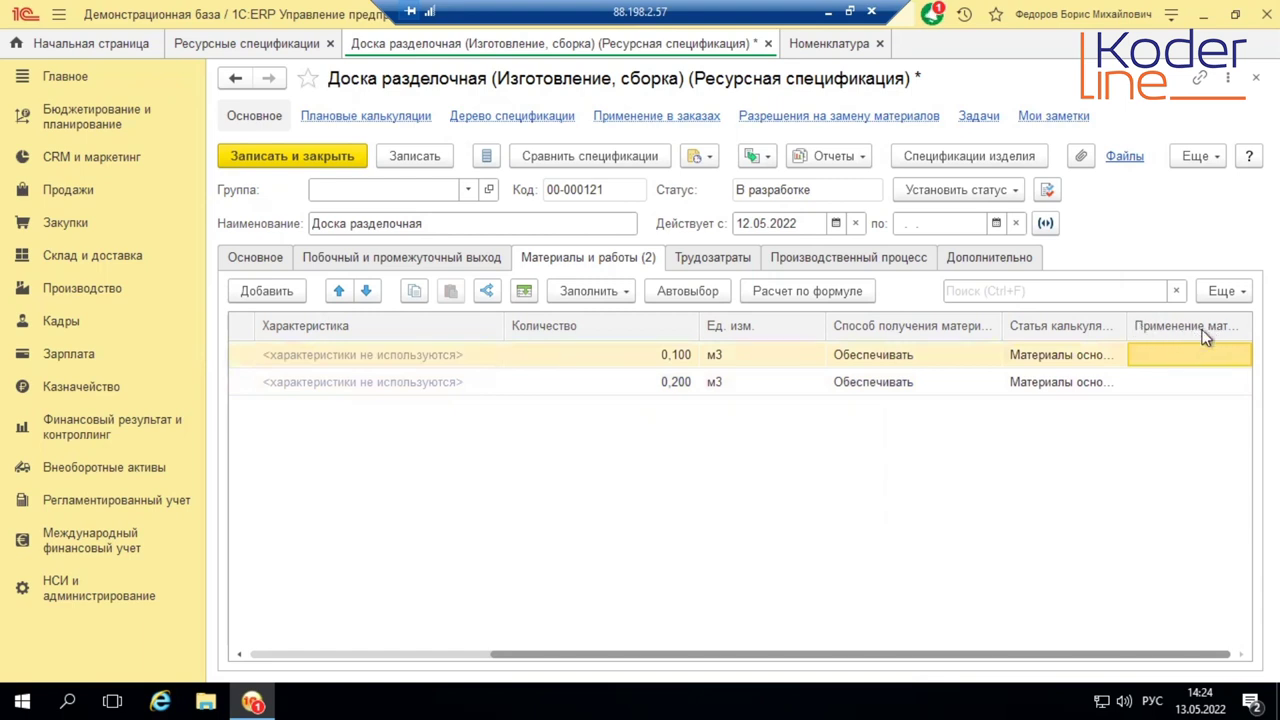
left_click(1178, 357)
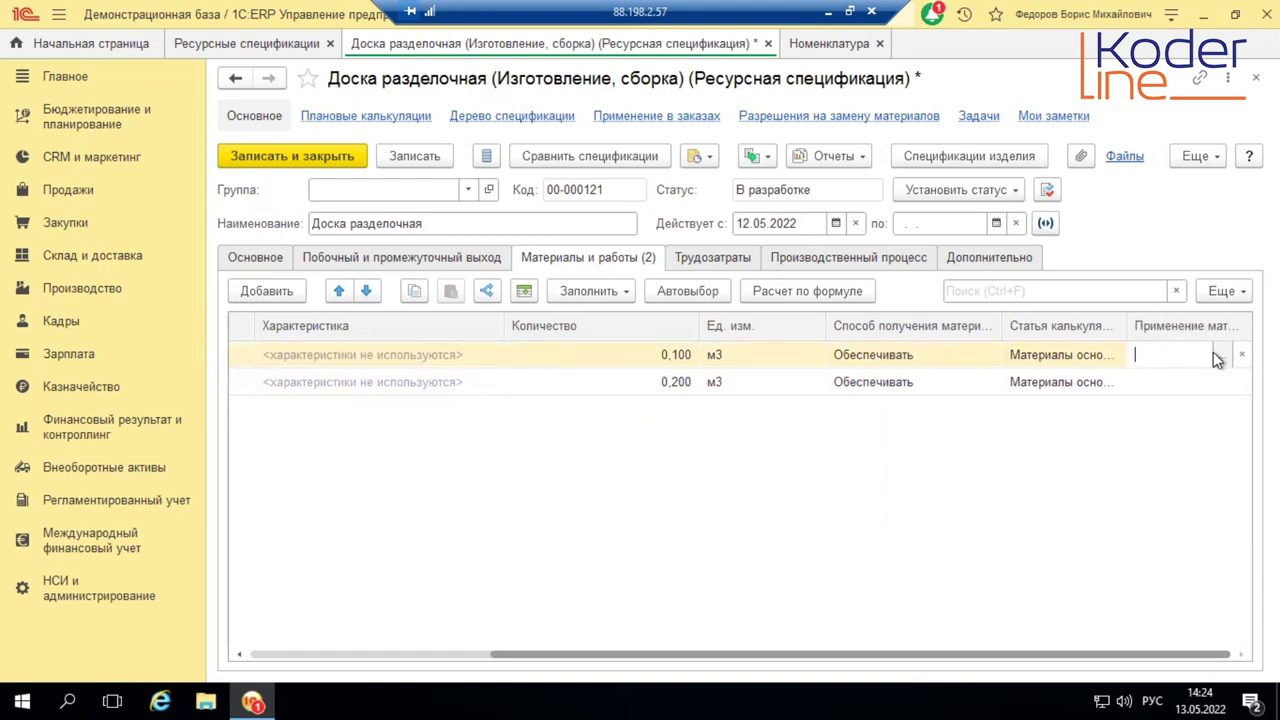
left_click(1220, 355)
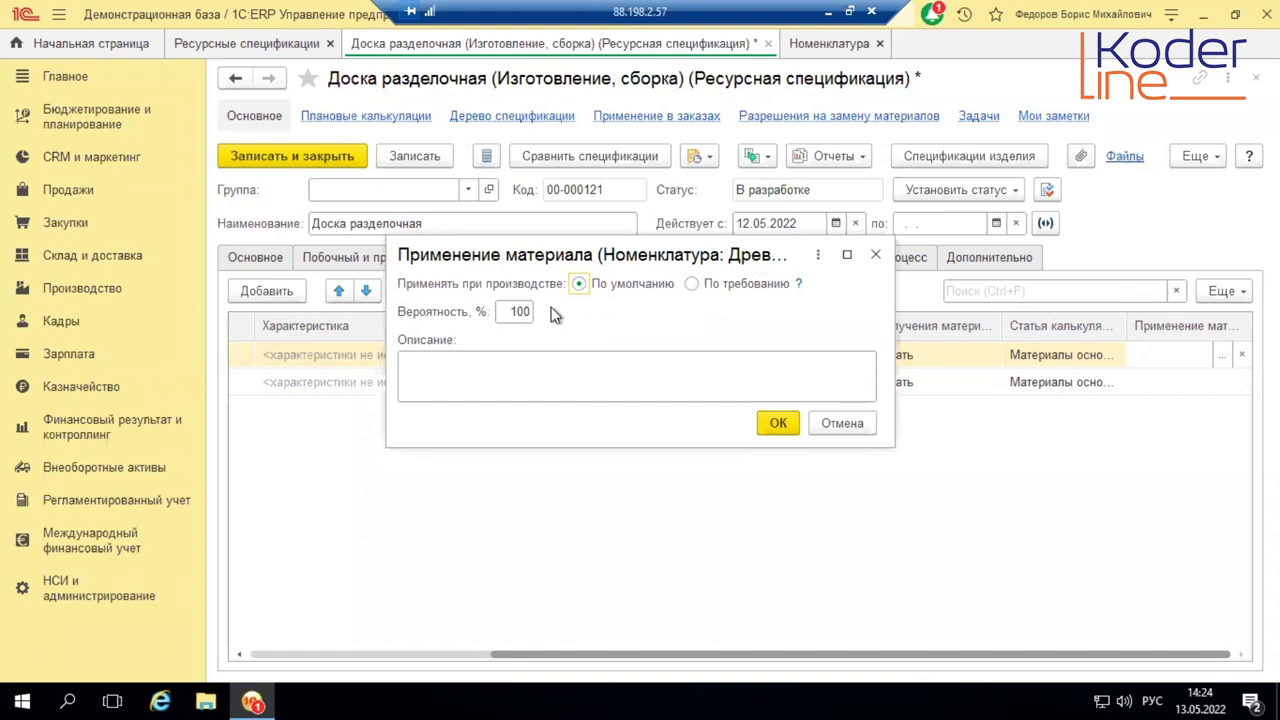
double_click(519, 311)
type("90")
key("Tab")
left_click(775, 423)
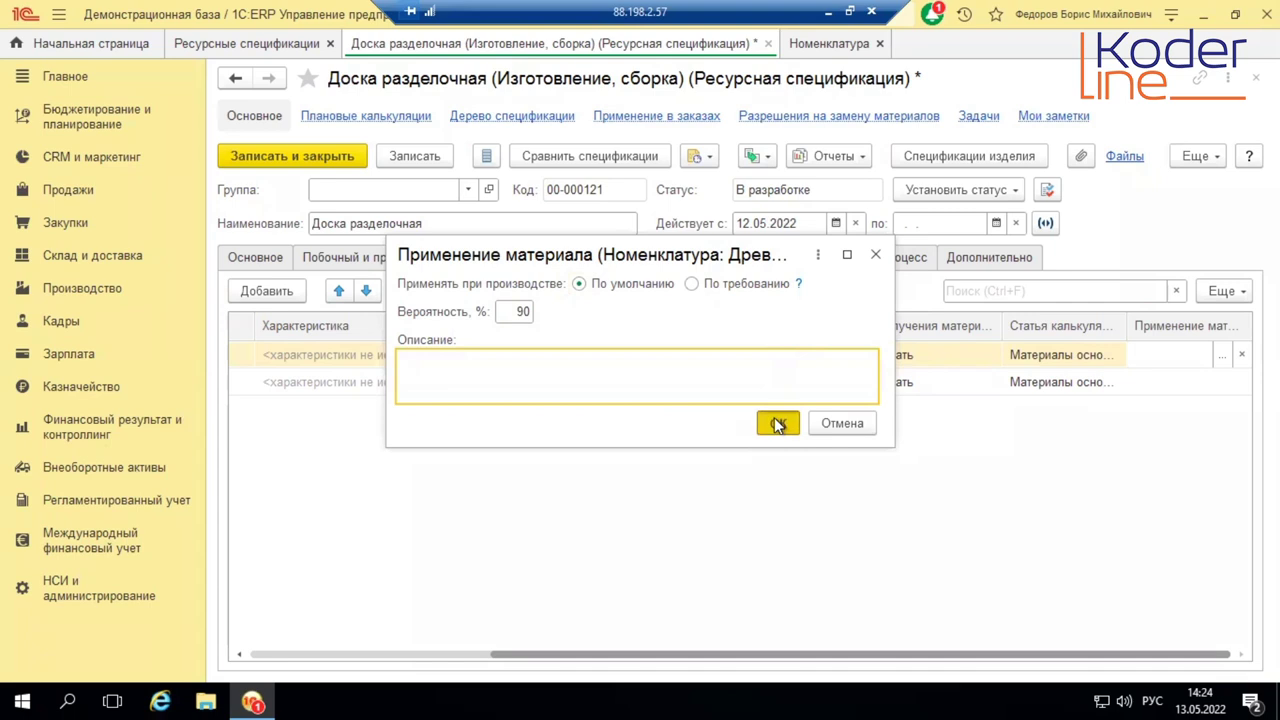
Step: Set the application of "Древесина 2-й сорт" to "По требованию" with a probability of 10%
left_click(1130, 385)
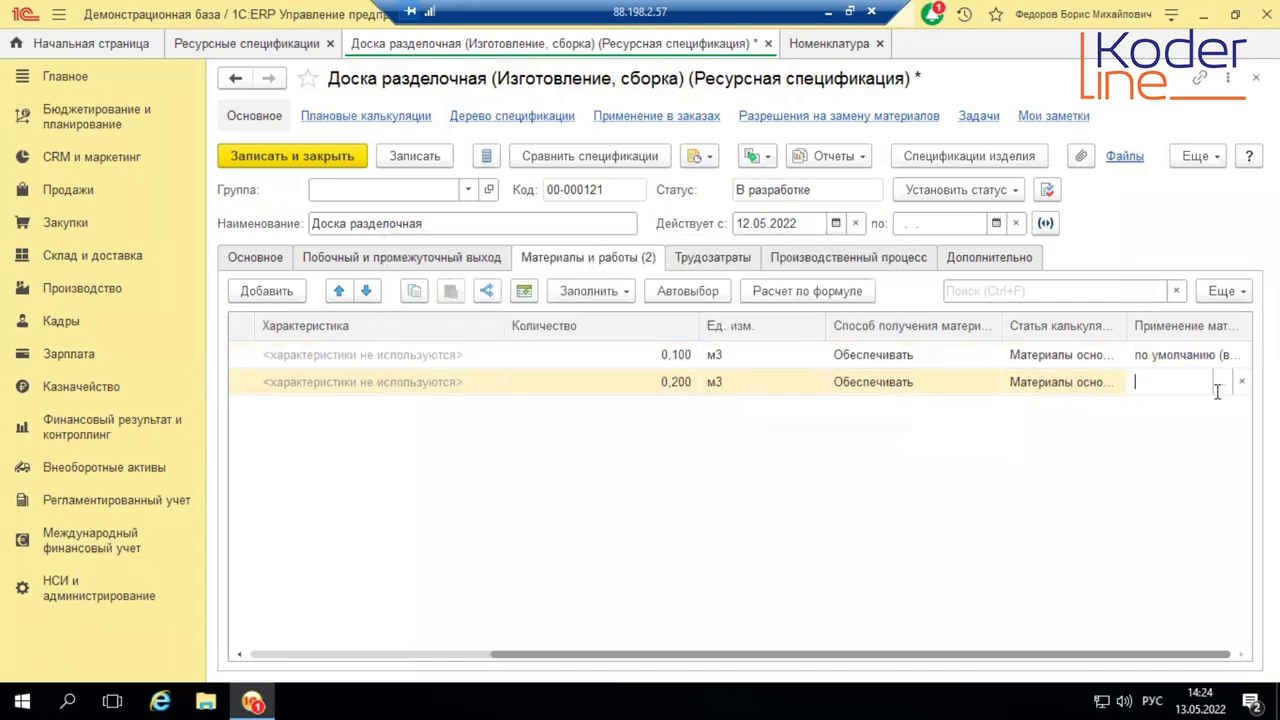
left_click(1222, 383)
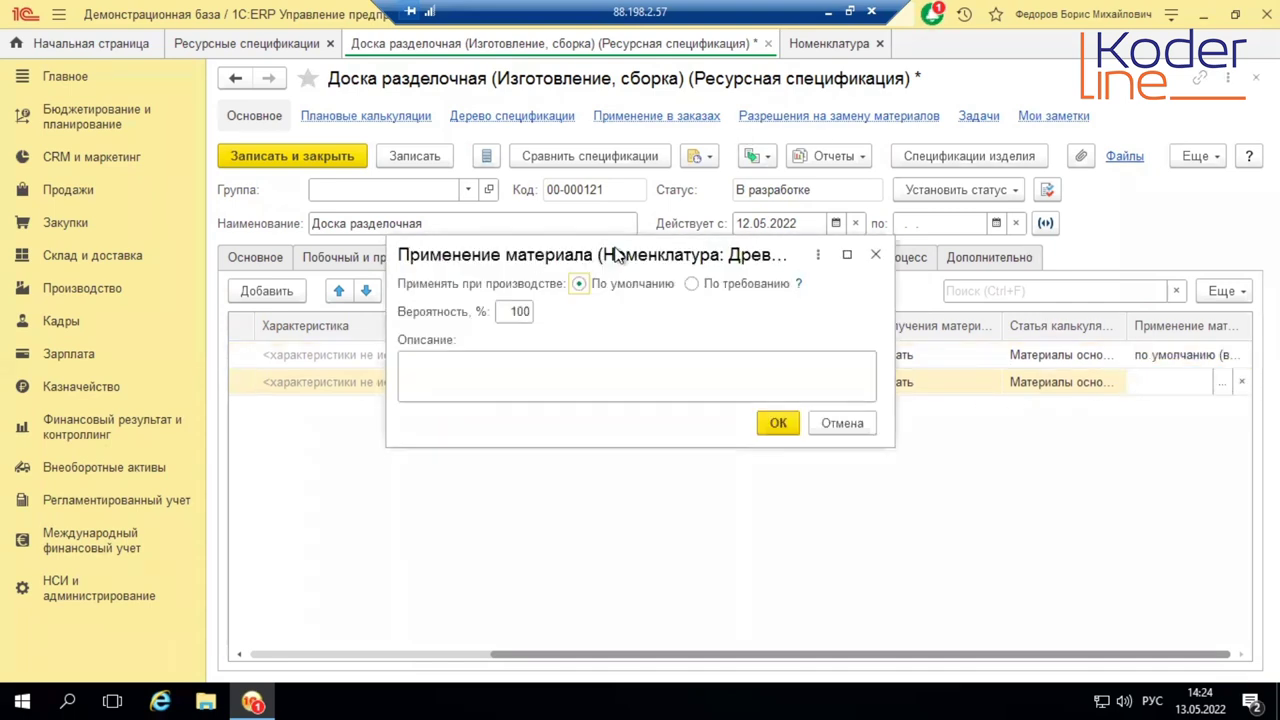
left_click(692, 283)
double_click(518, 312)
type("10")
key("Tab")
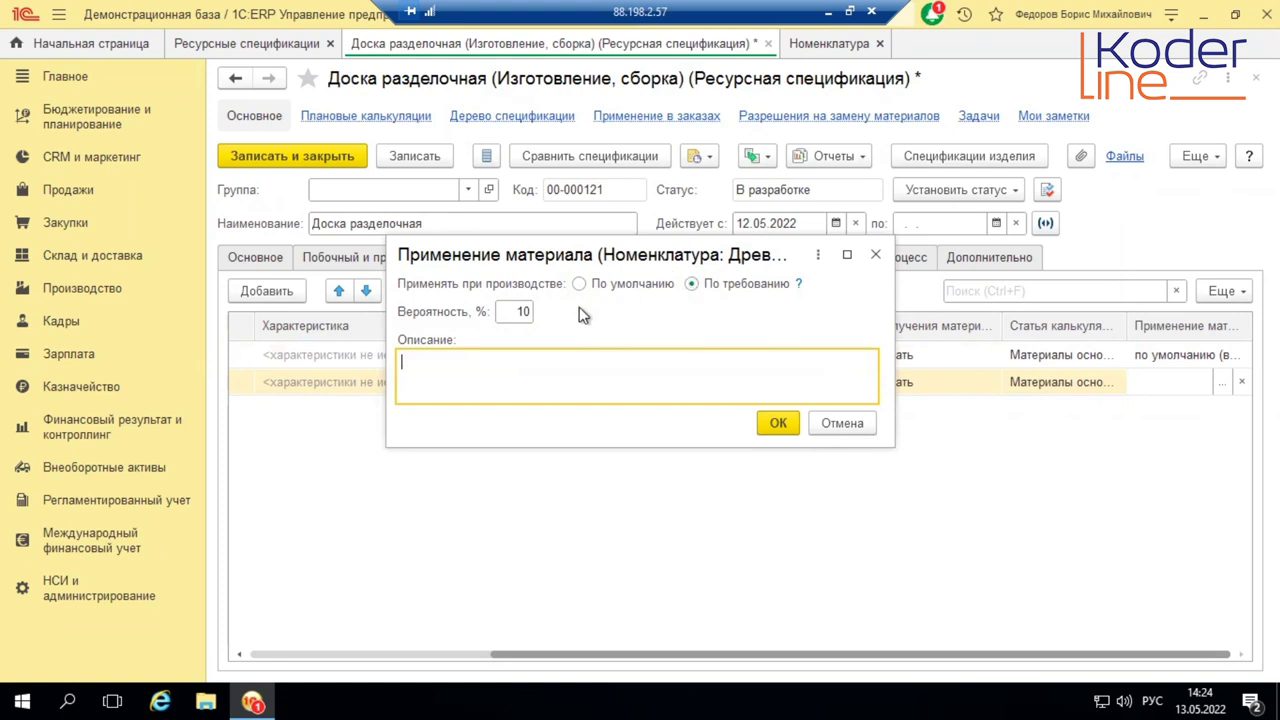
left_click(775, 423)
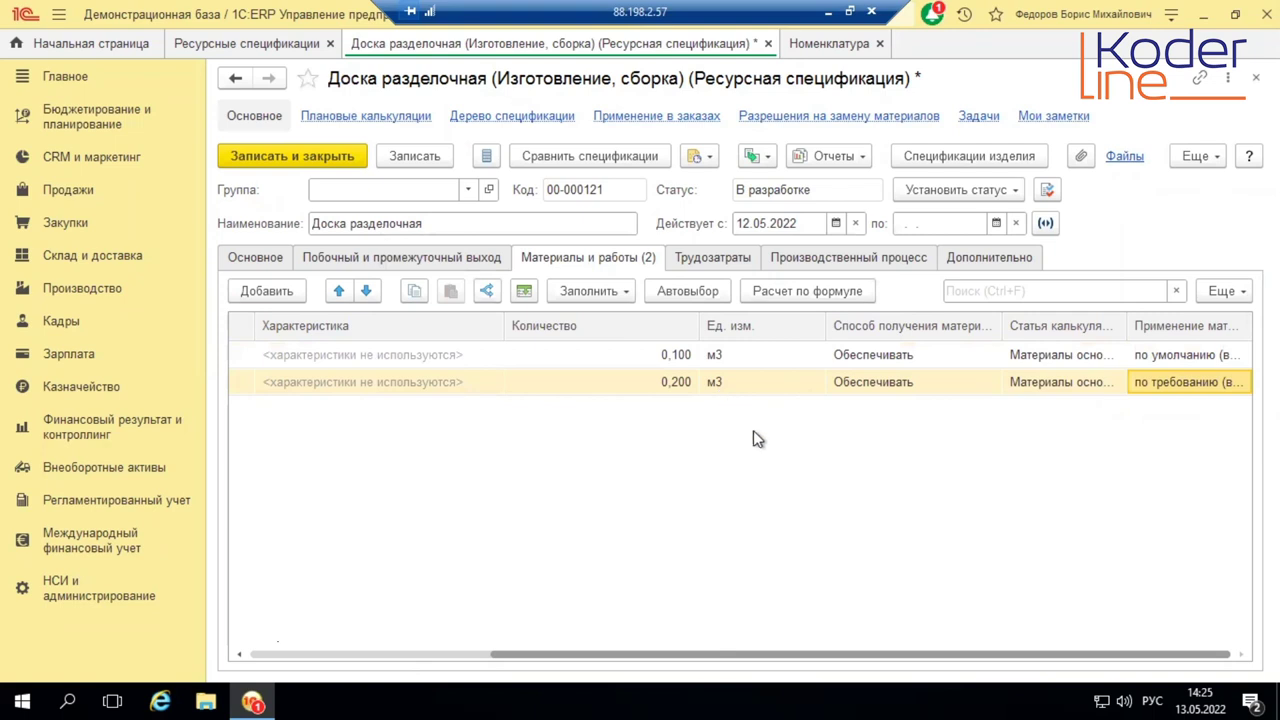
Step: Check the specification's production process, set its status to "Действует", and save and close it
left_click_drag(608, 657, 268, 656)
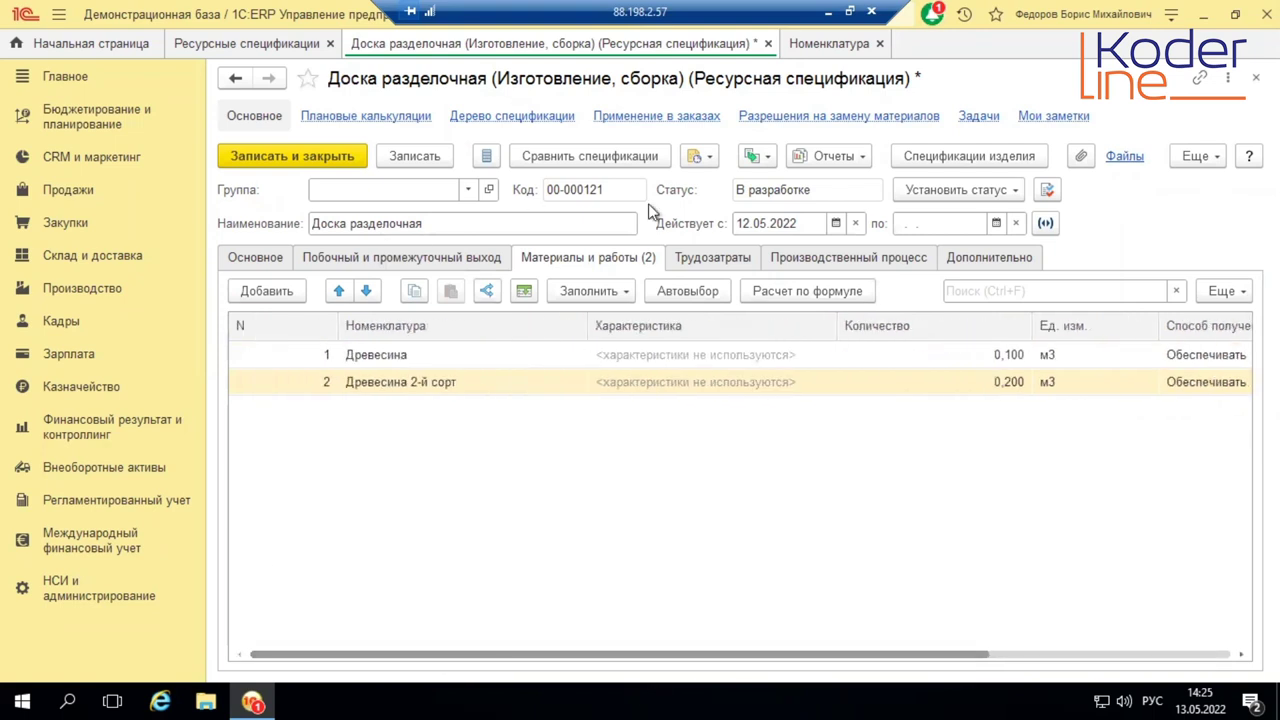
left_click(847, 257)
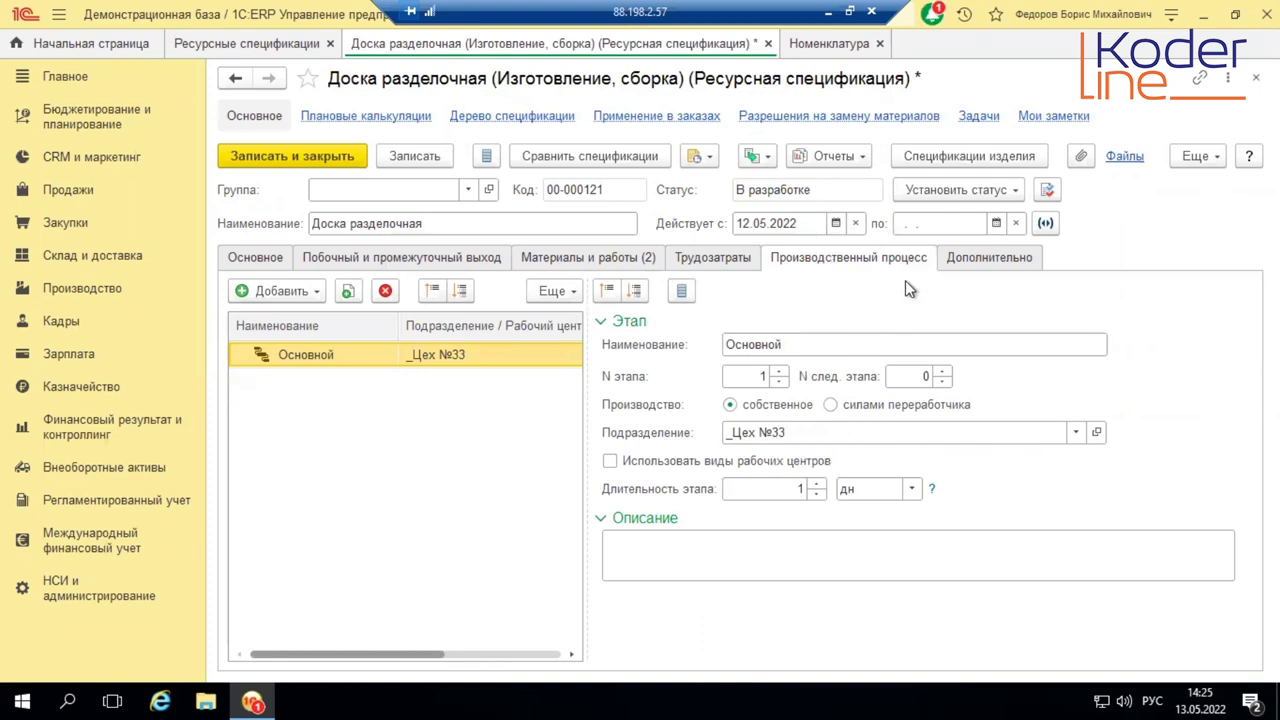
left_click(1015, 190)
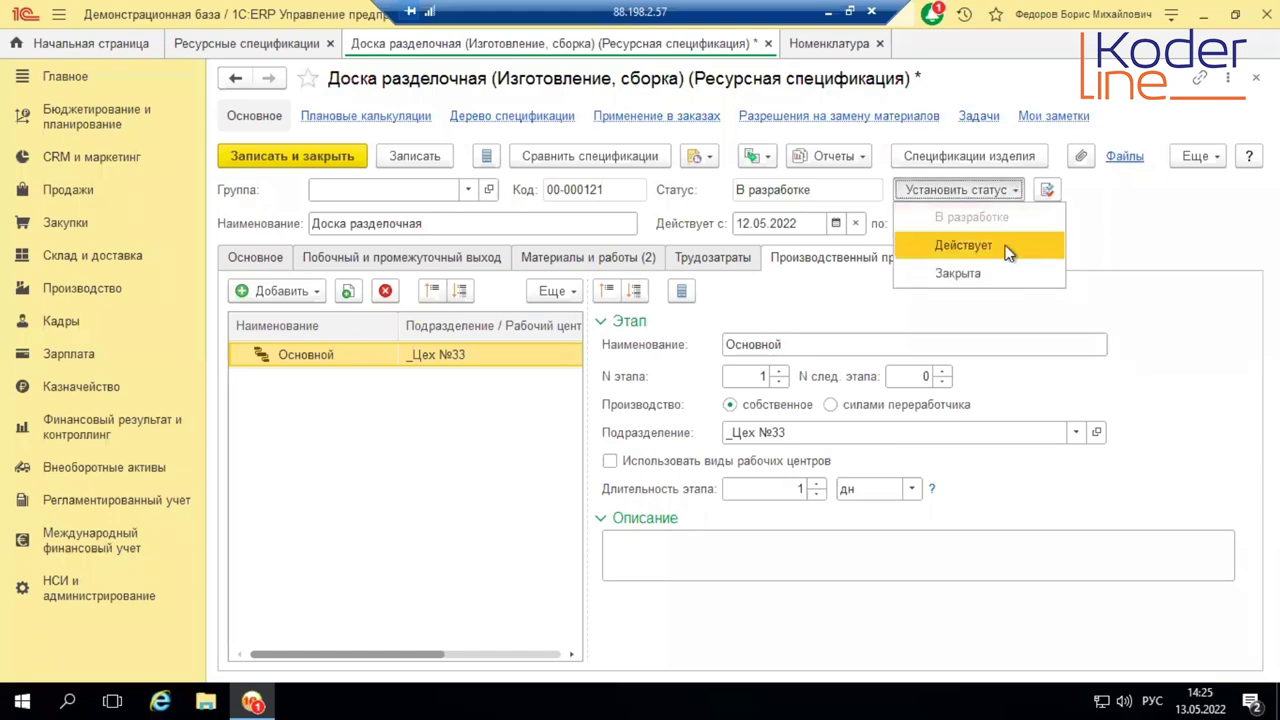
left_click(1005, 245)
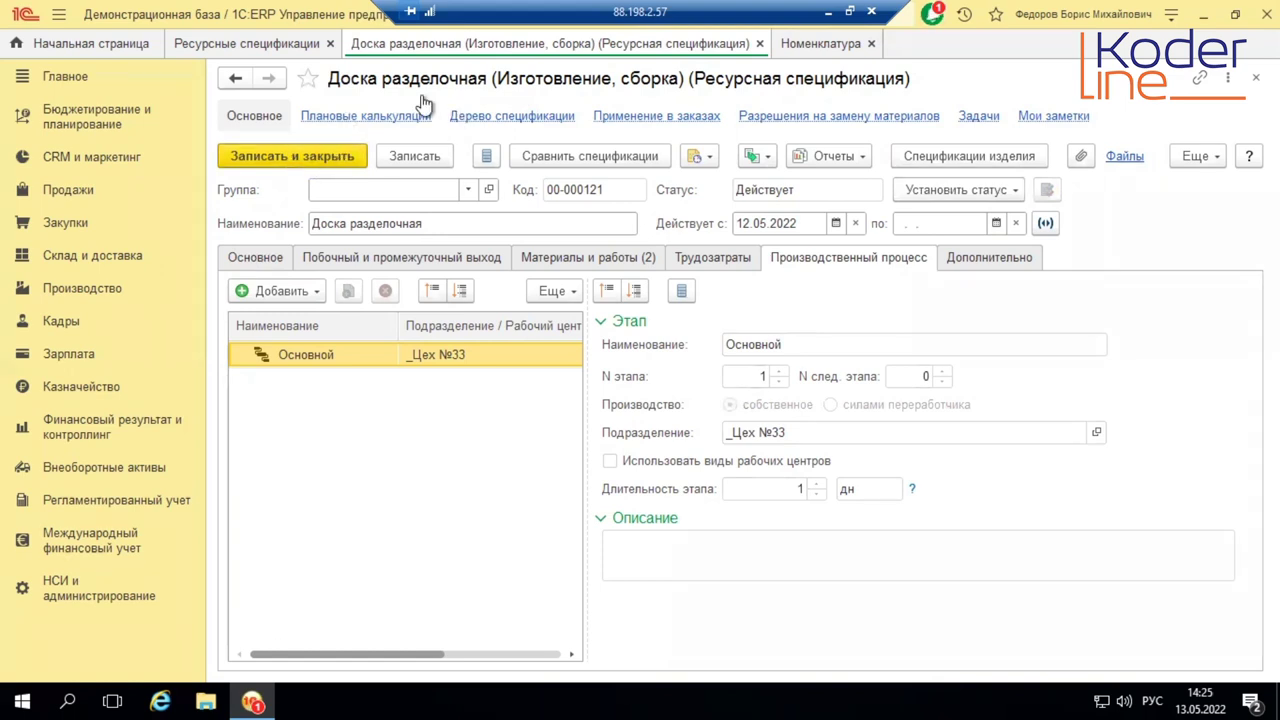
left_click(290, 157)
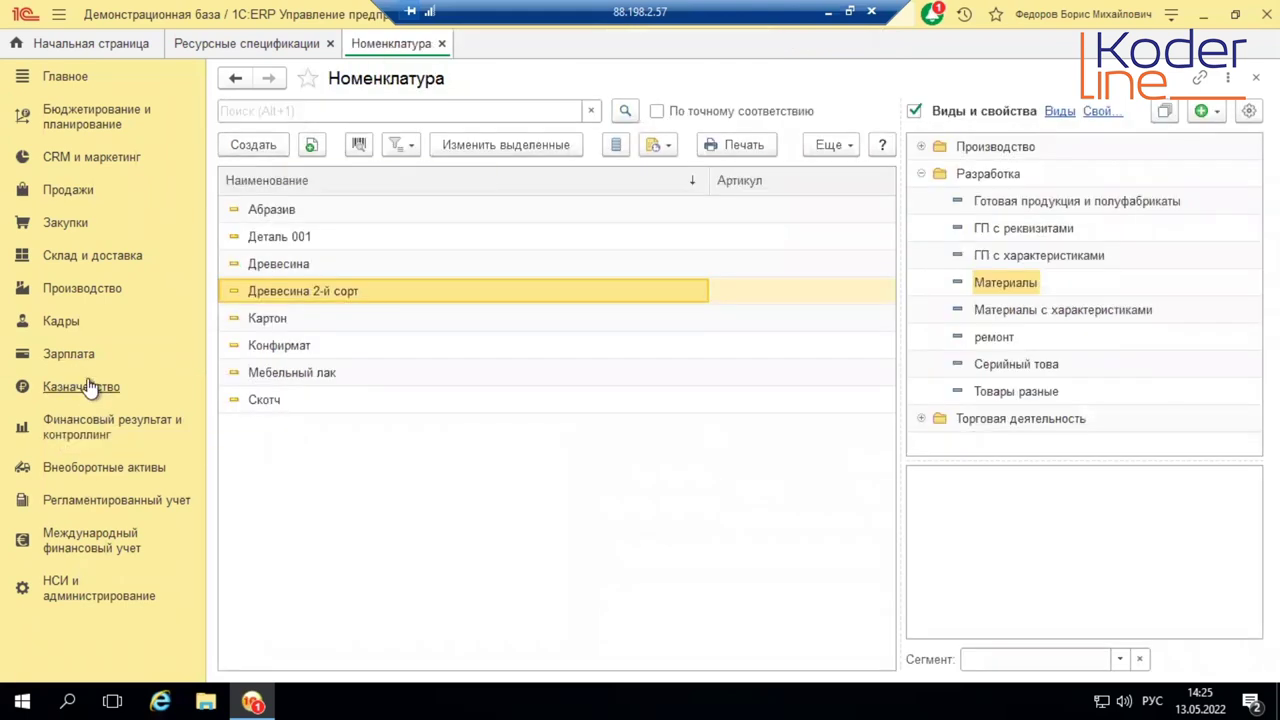
Step: Create a production order of type "Изготовление, сборка" for the organization "Орион" with the dispatching department "_Цех №33"
left_click(335, 566)
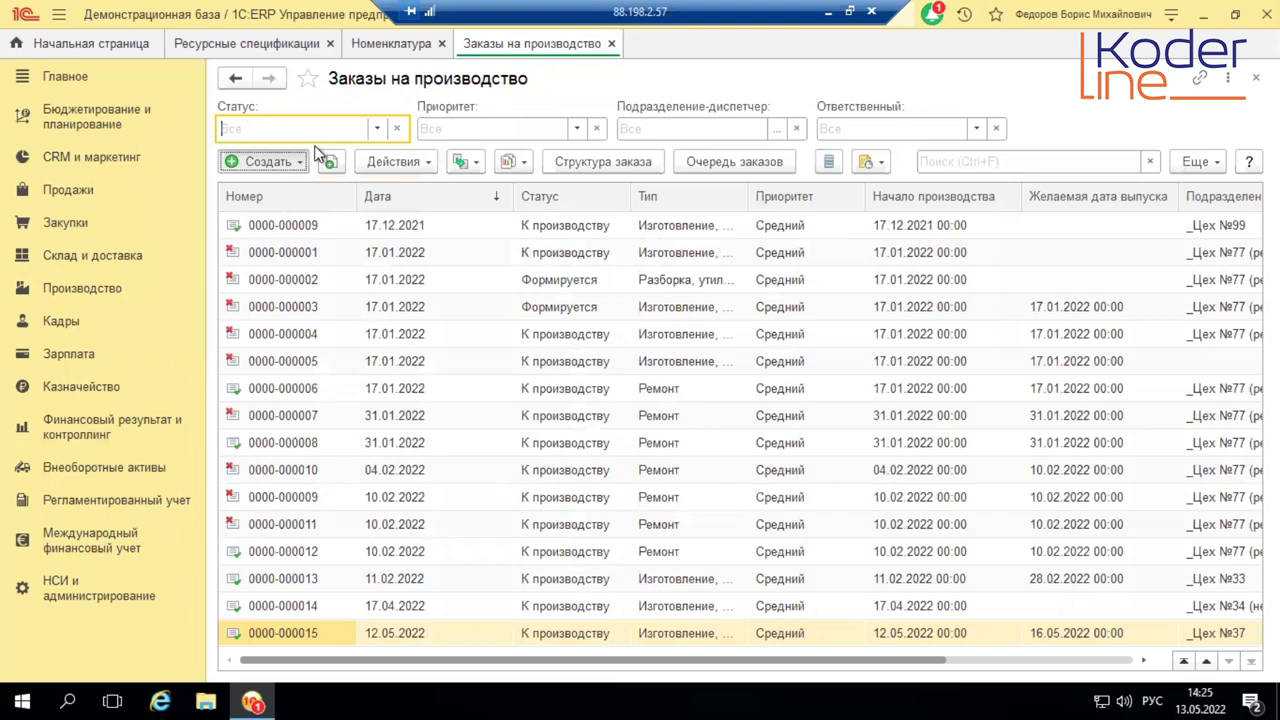
left_click(295, 161)
left_click(481, 284)
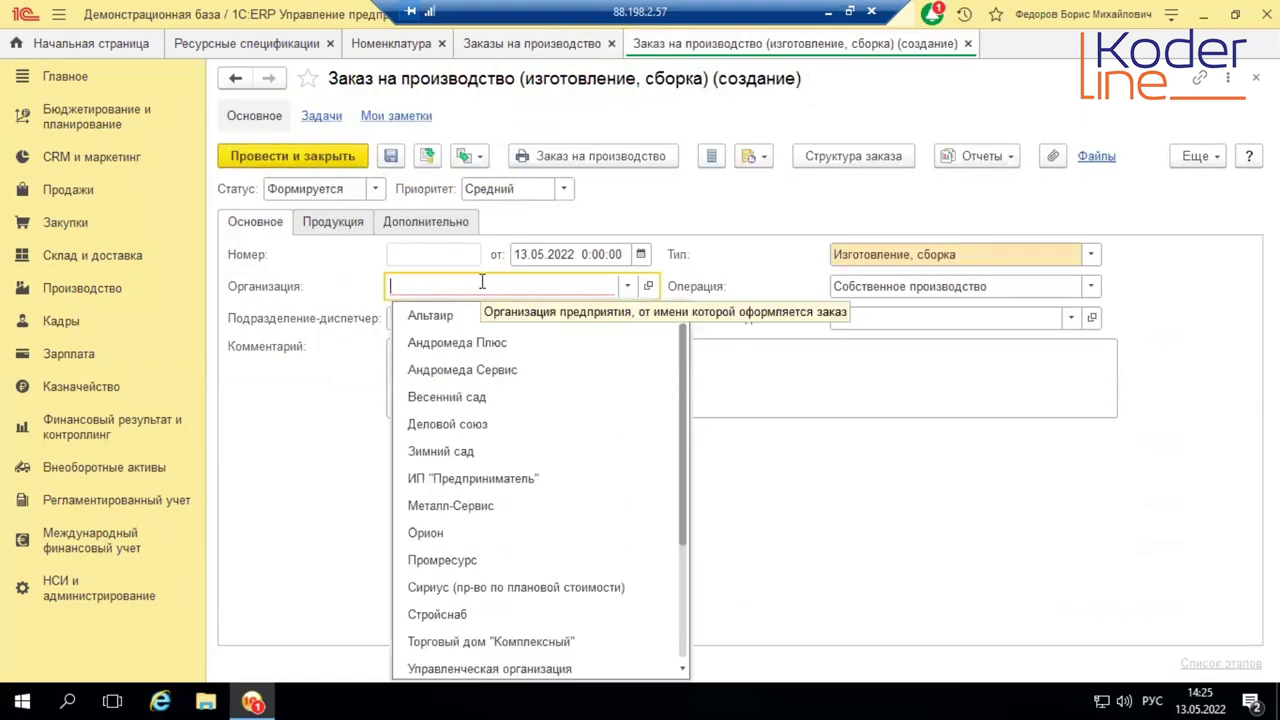
left_click(455, 532)
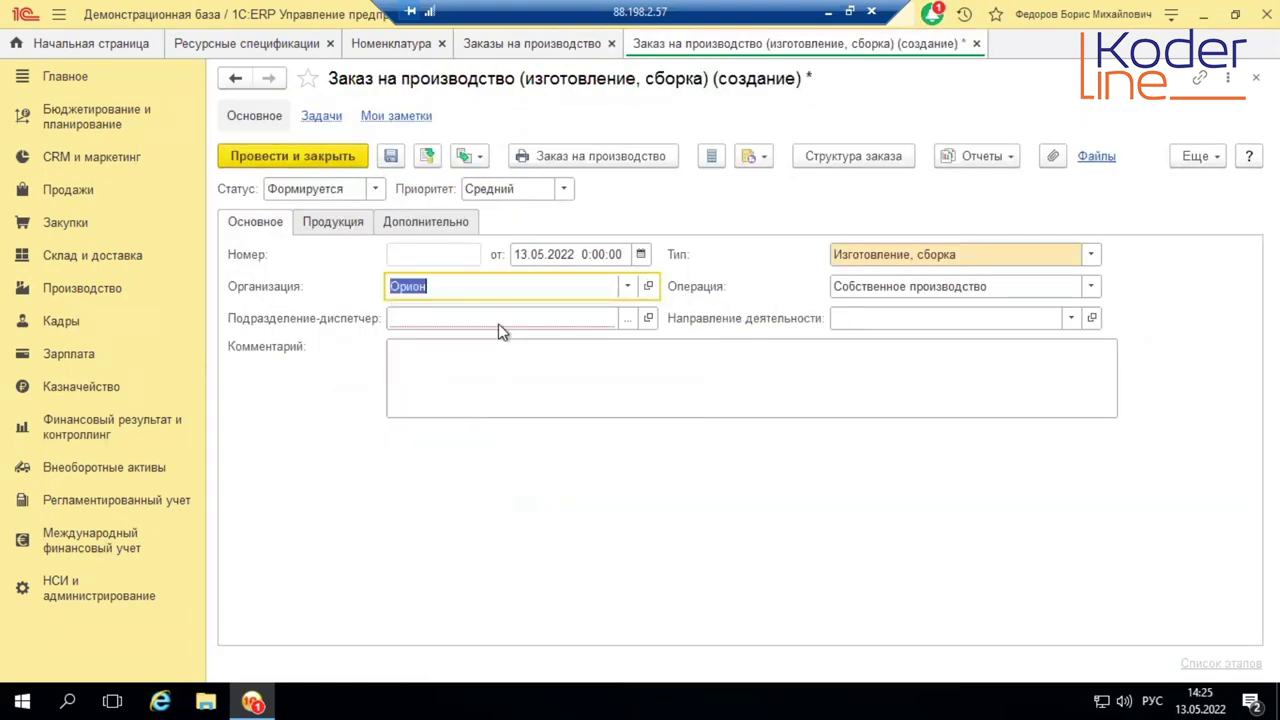
left_click(498, 325)
left_click(480, 403)
left_click(748, 380)
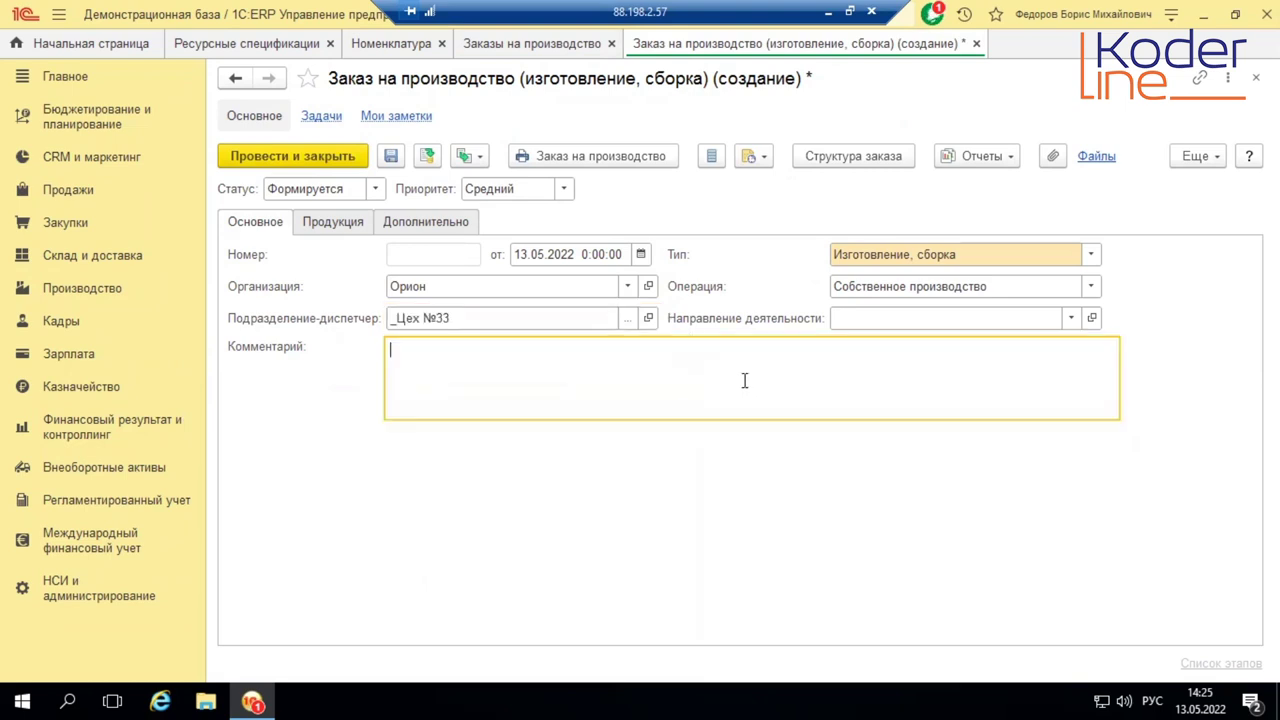
Step: Add the product "Доска разделочная" to the production order with a quantity of 10 шт
left_click(340, 222)
left_click(266, 255)
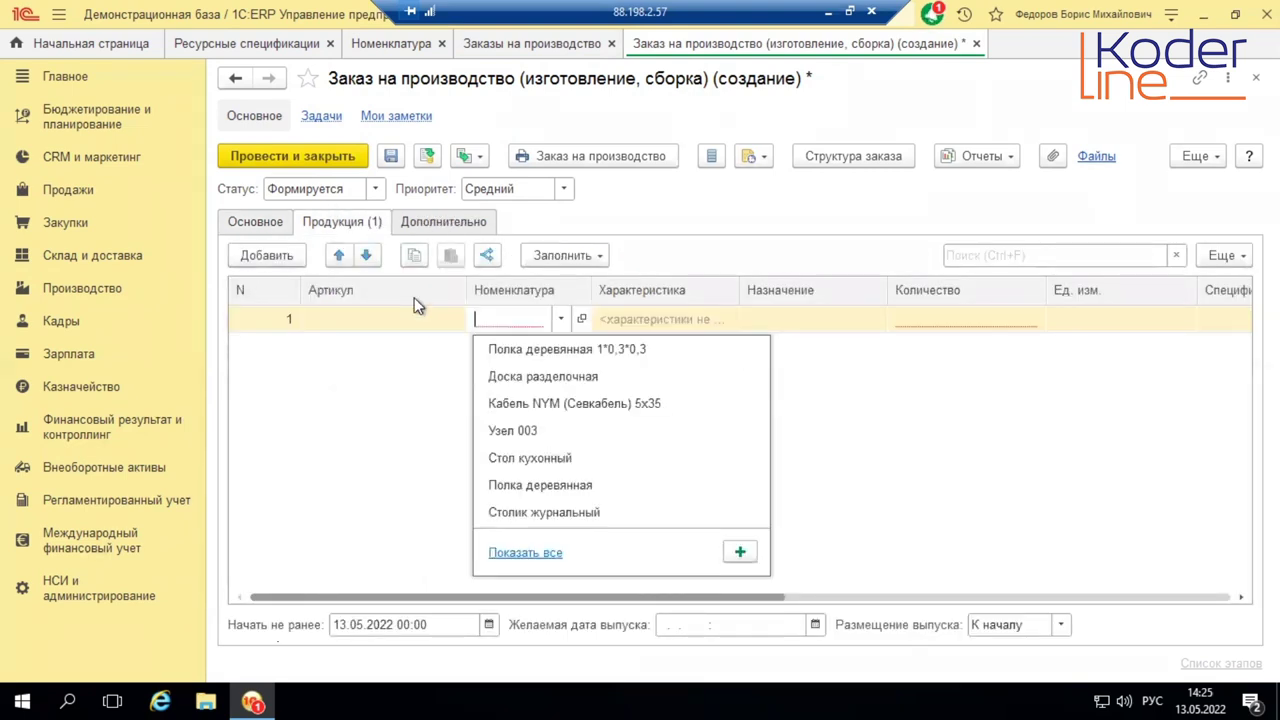
left_click(558, 375)
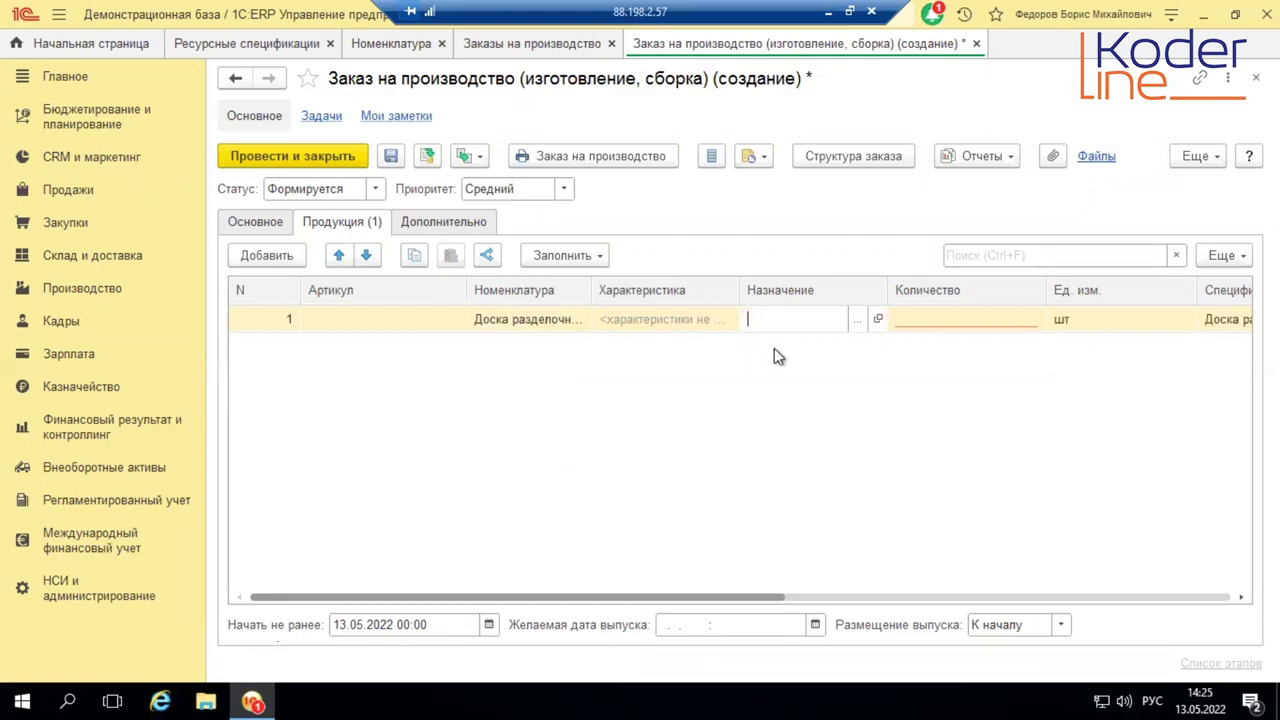
left_click(943, 319)
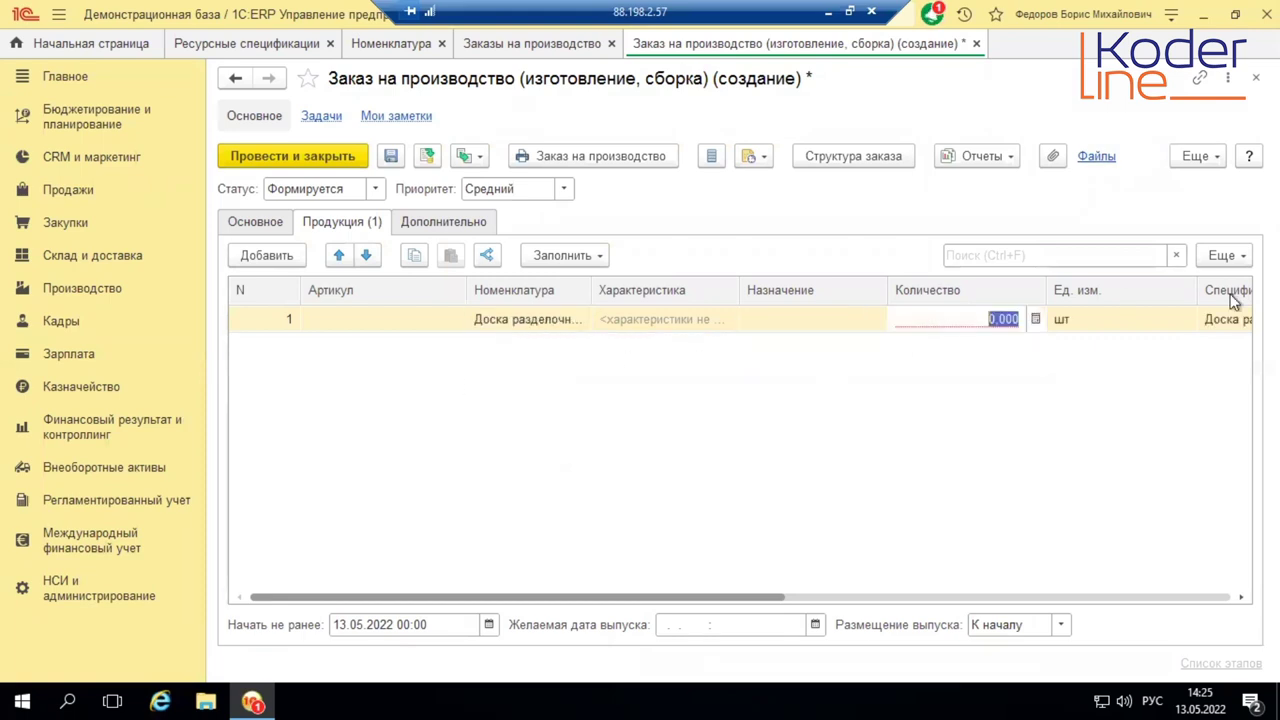
type("10,")
key("Return")
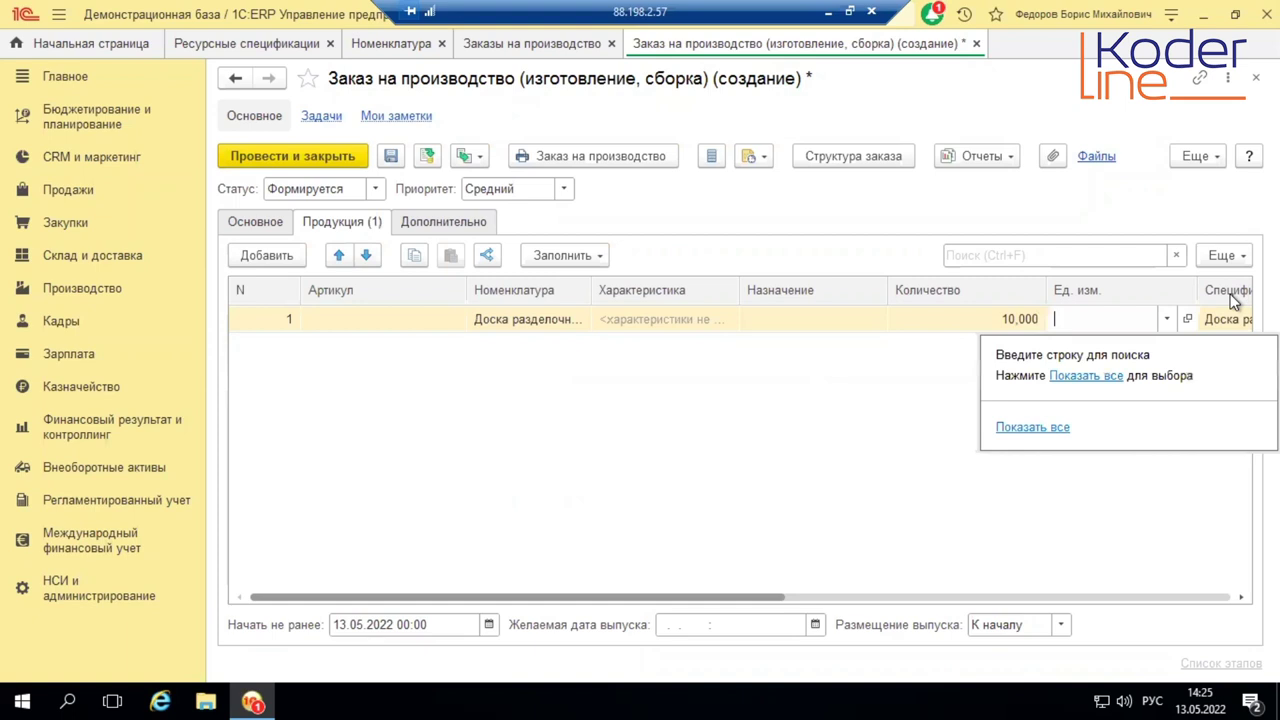
left_click(759, 461)
Step: Replace the product line's specification with "Доска разделочная" from the available resource specifications
left_click_drag(699, 595, 1008, 597)
left_click(875, 318)
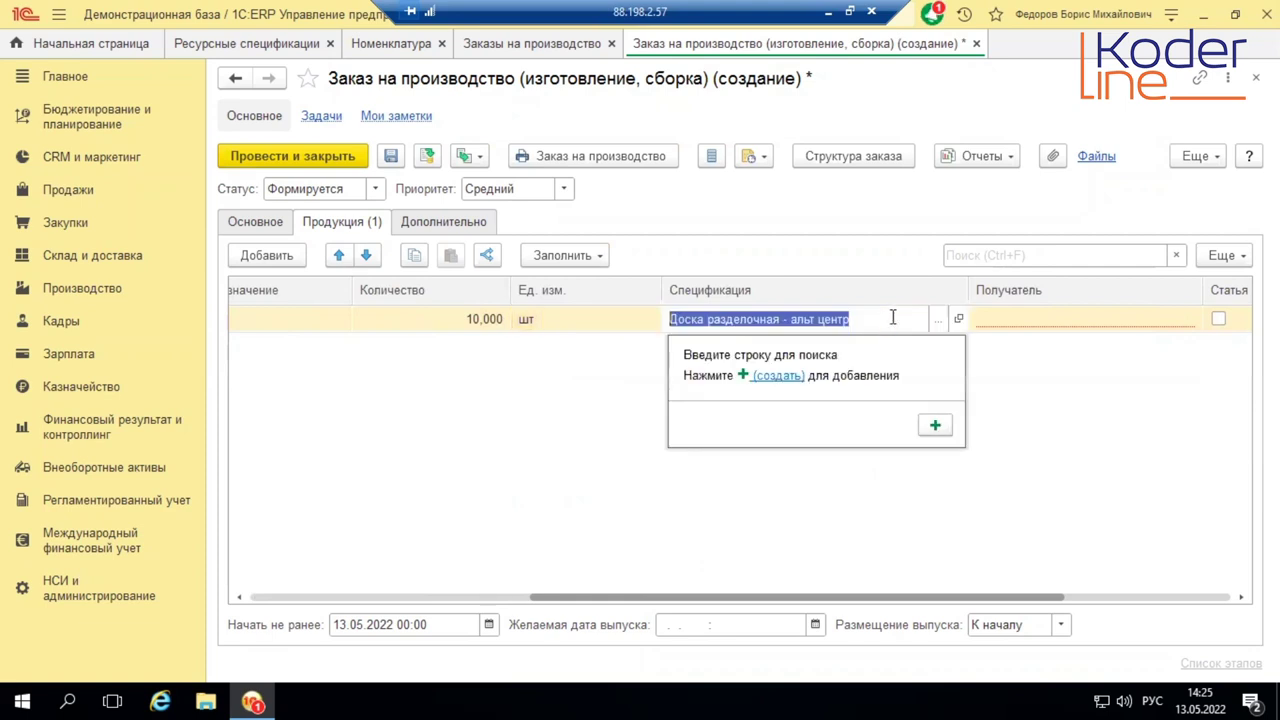
left_click(940, 318)
left_click(935, 318)
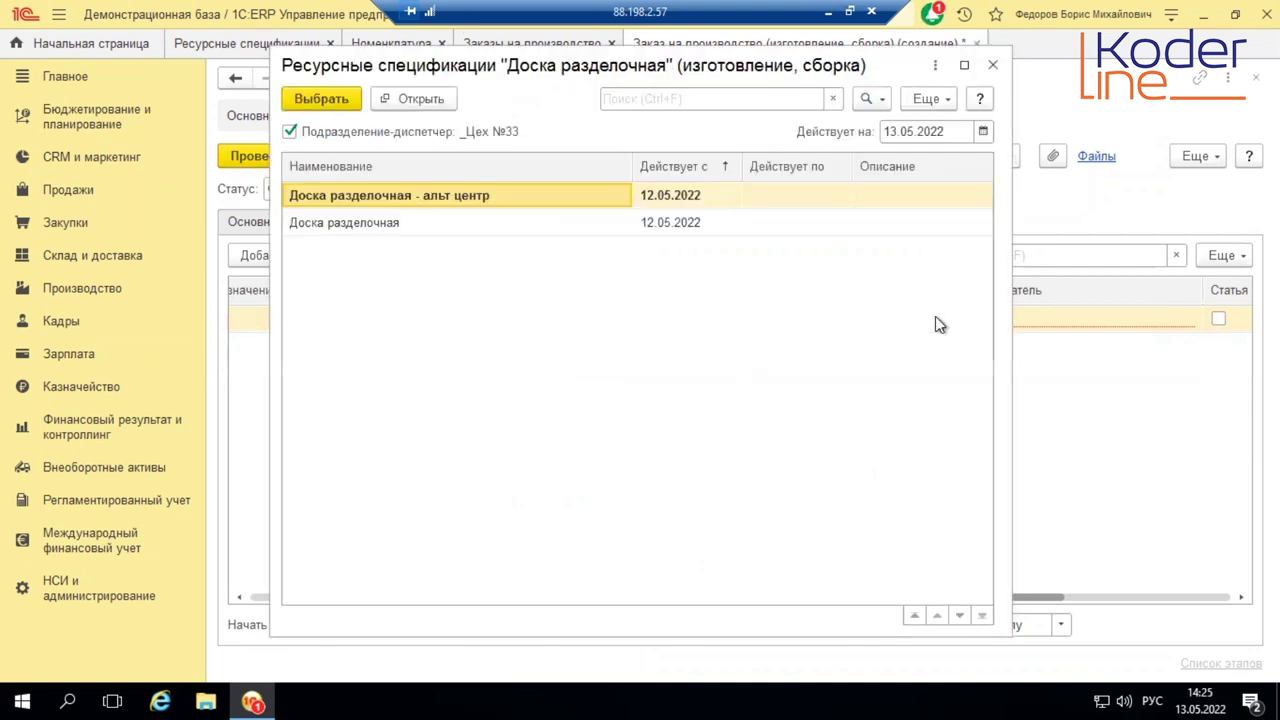
left_click(380, 224)
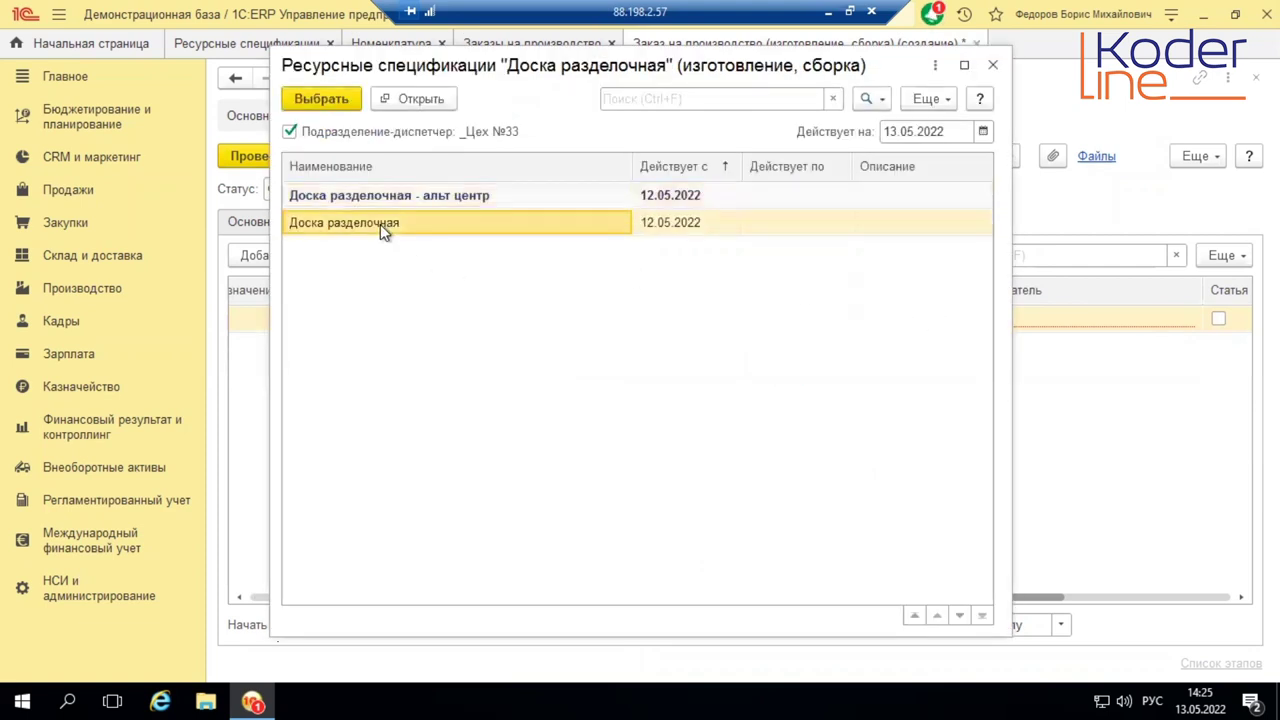
double_click(380, 224)
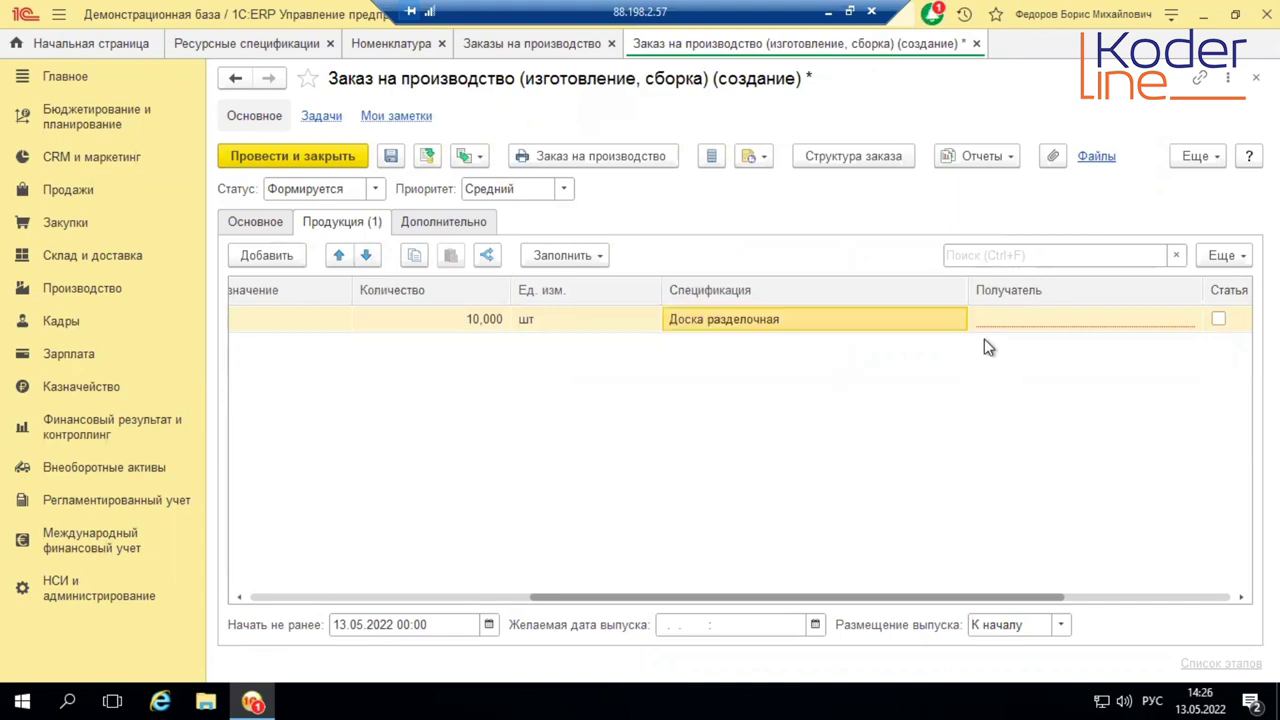
Step: Set the product line's recipient to "Основной склад" and the order's desired release date to 13.05.2022
left_click(1040, 316)
left_click(1044, 316)
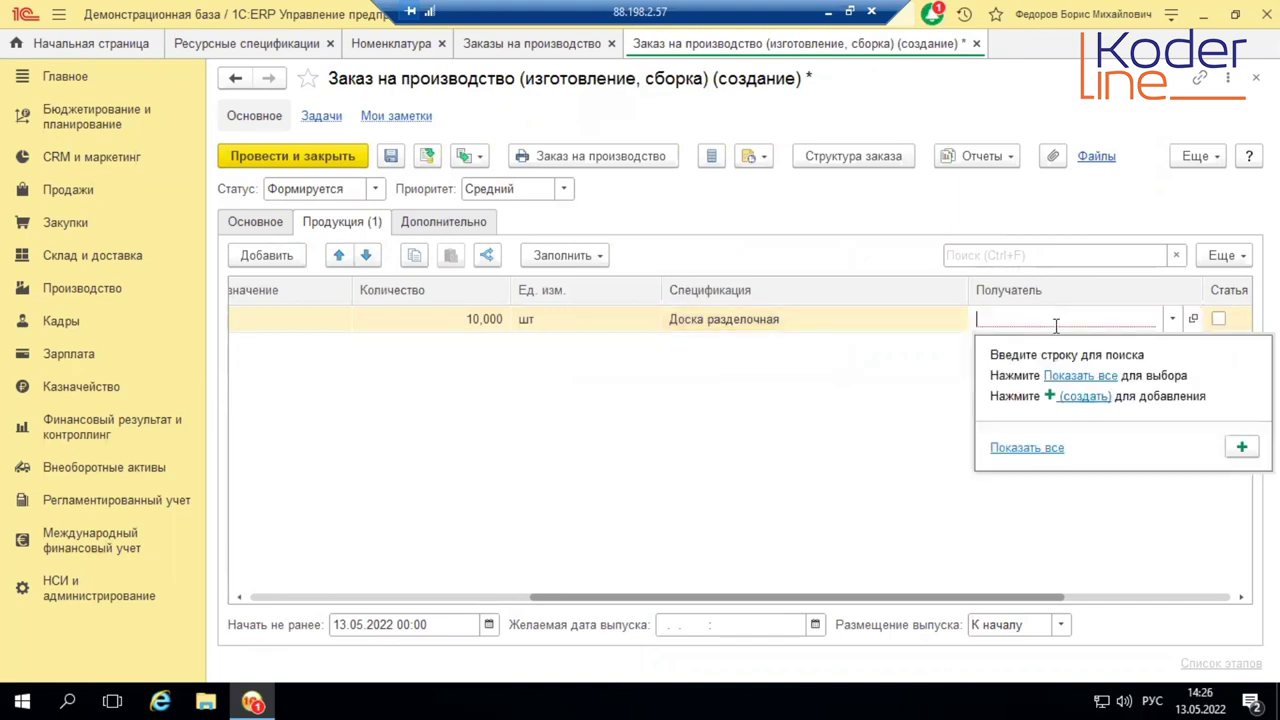
left_click(1080, 377)
left_click(403, 478)
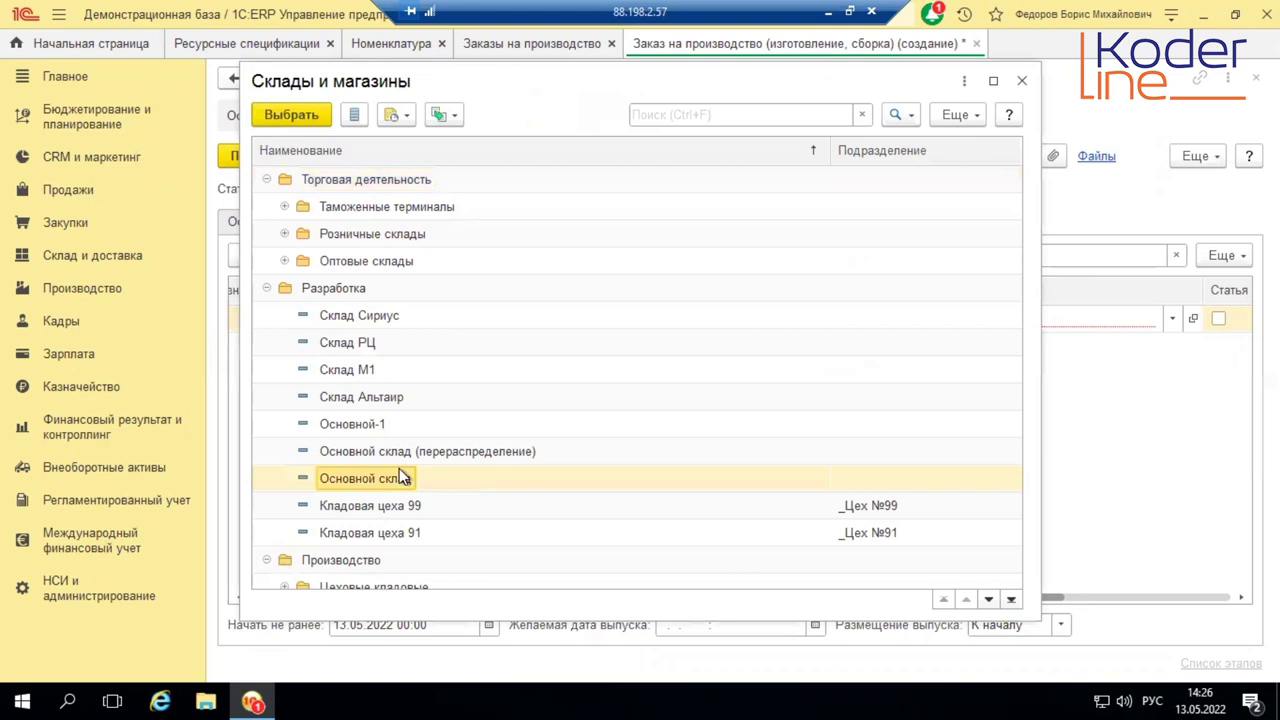
double_click(403, 478)
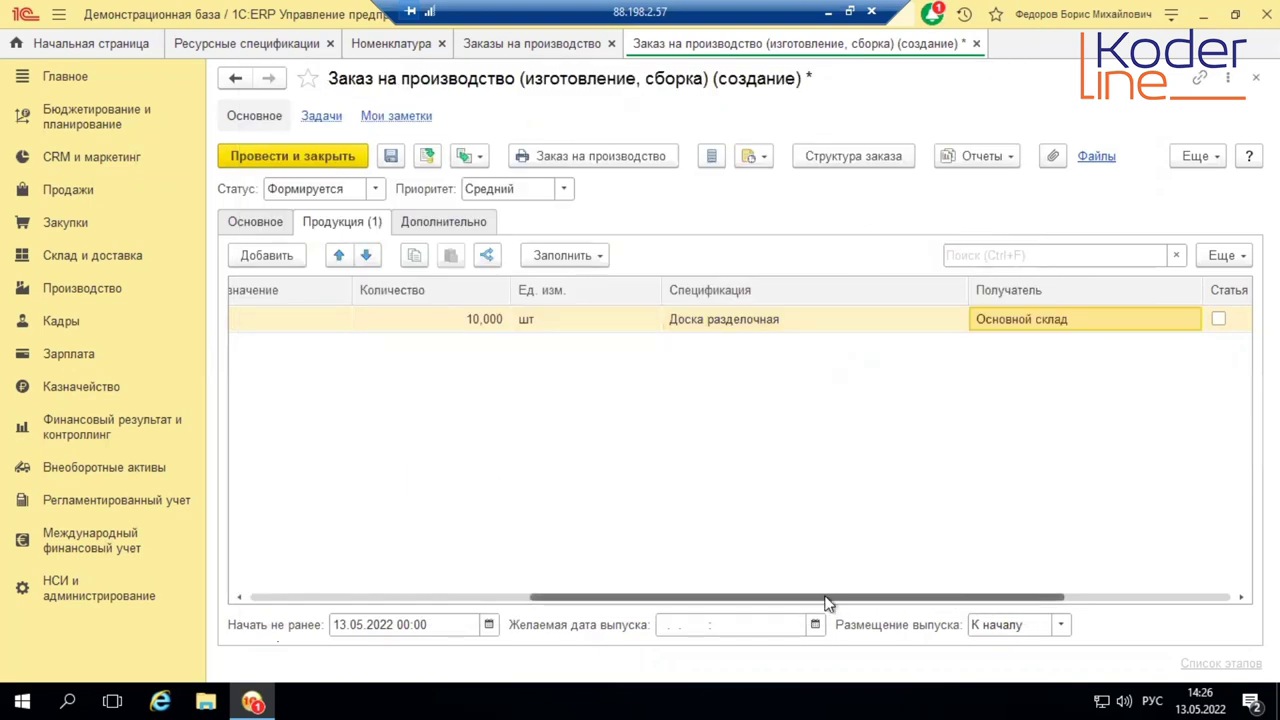
left_click(814, 626)
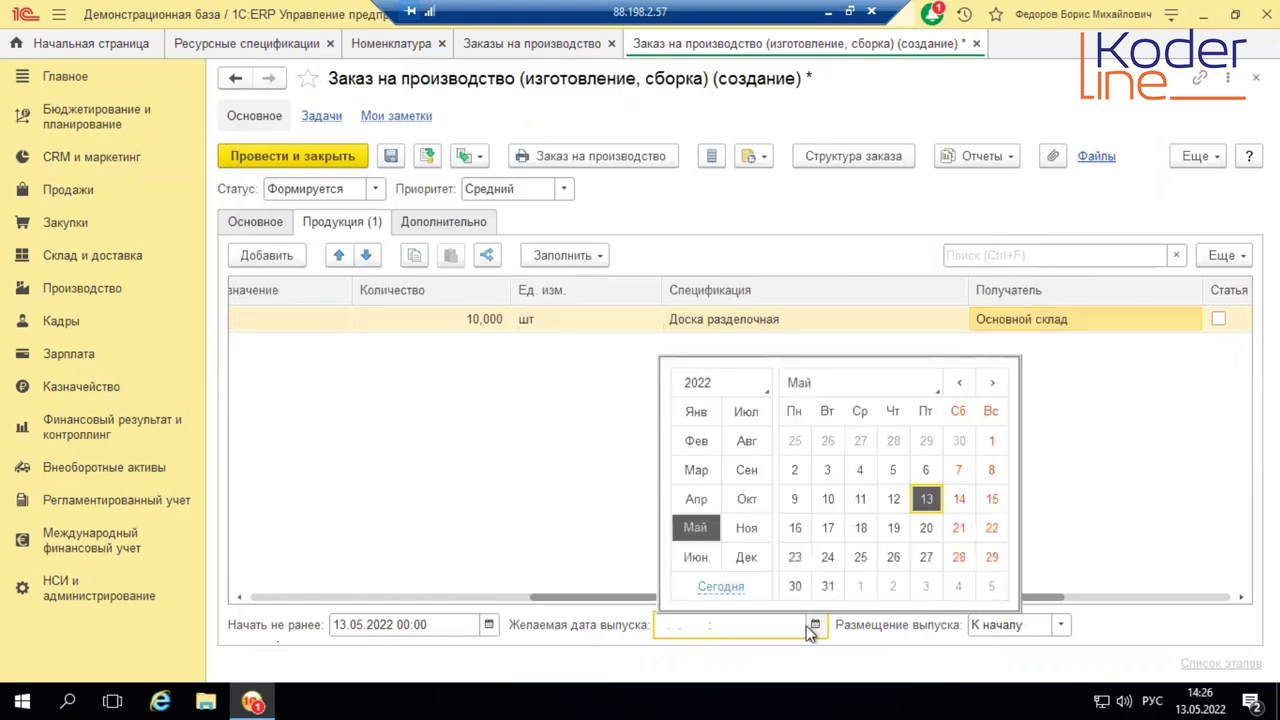
left_click(924, 498)
left_click(687, 448)
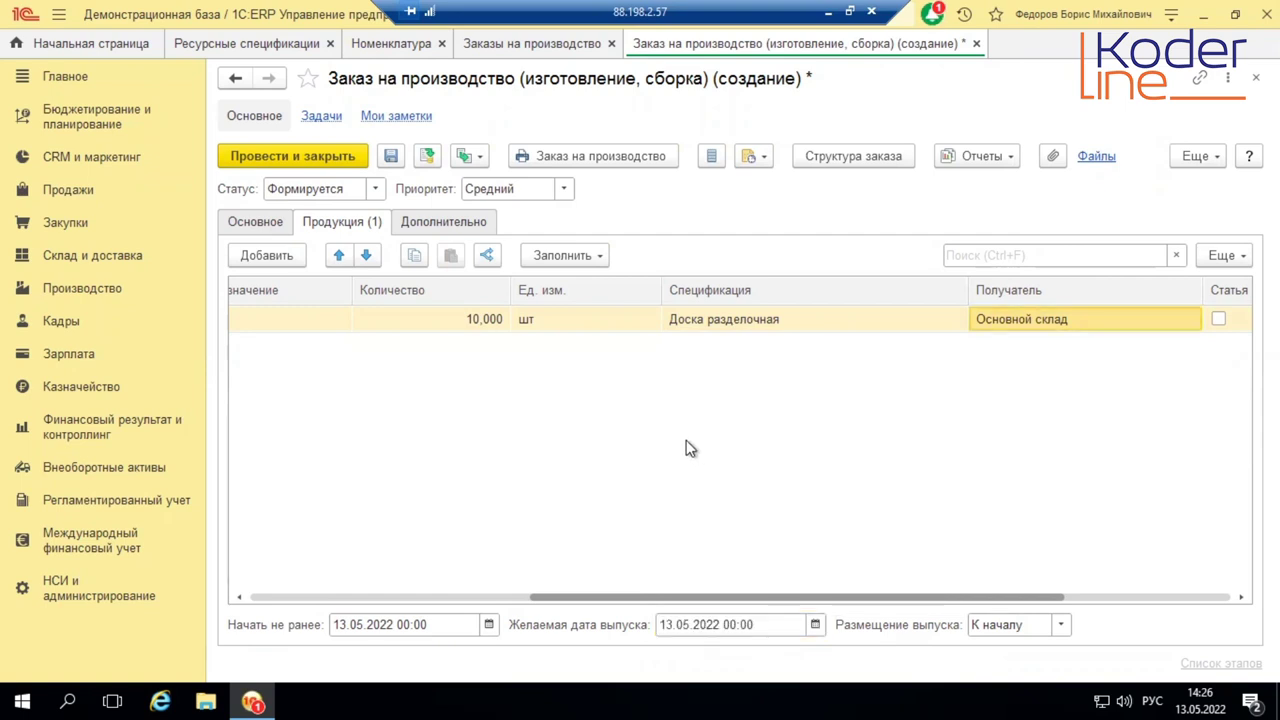
Step: Set the production order's status to "К производству", then post and close the order
left_click(368, 189)
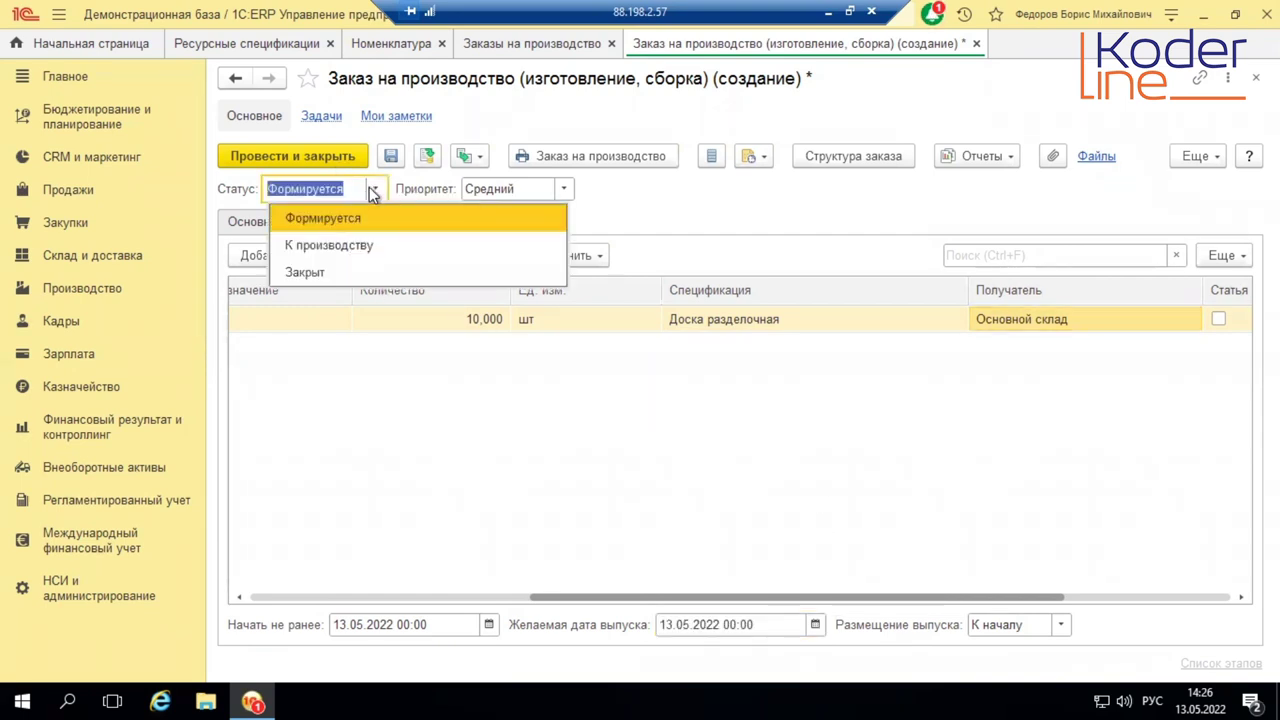
left_click(346, 246)
left_click(330, 158)
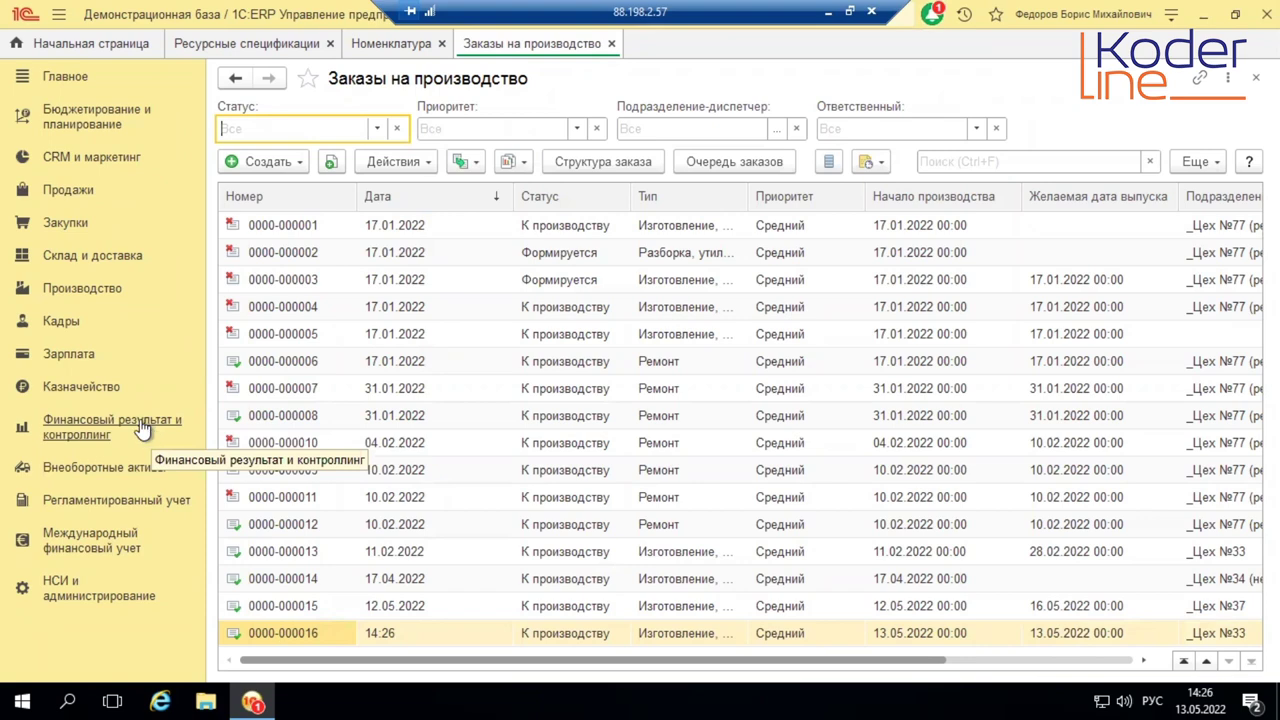
Step: Open the production order queue management and filter it by the dispatching department "_Цех №33"
left_click(84, 289)
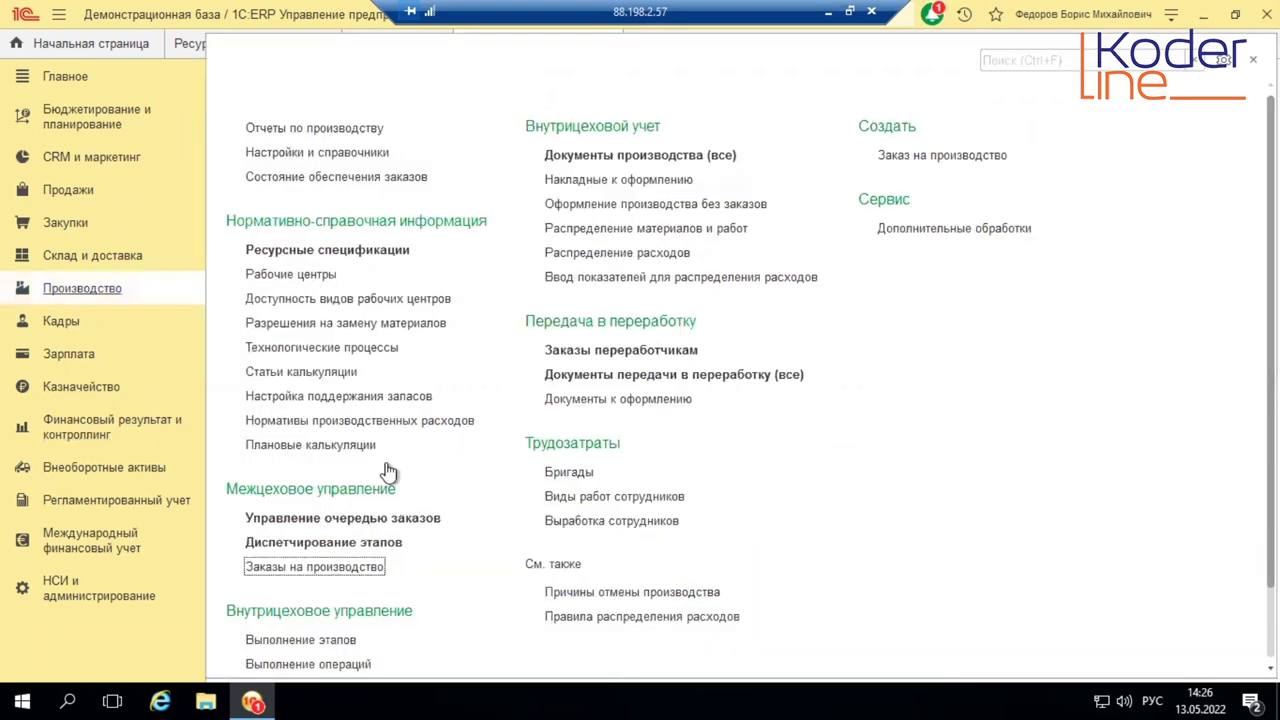
left_click(334, 520)
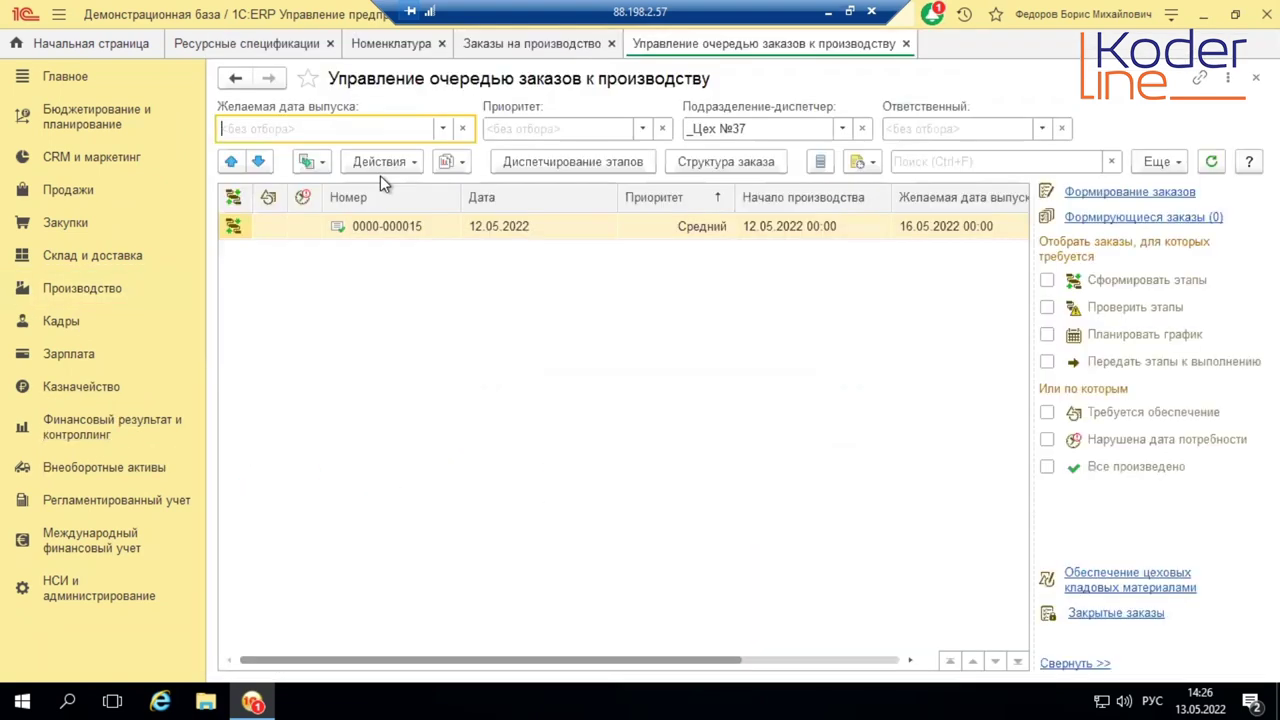
left_click(533, 220)
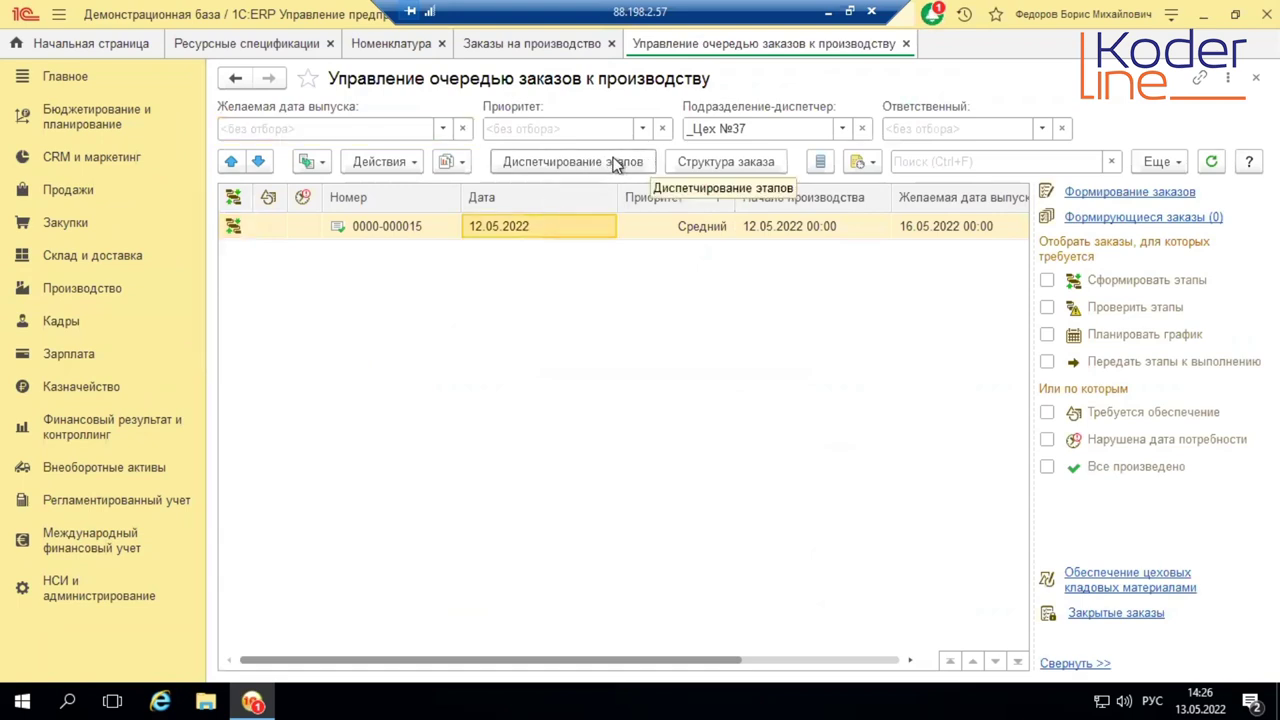
left_click(777, 128)
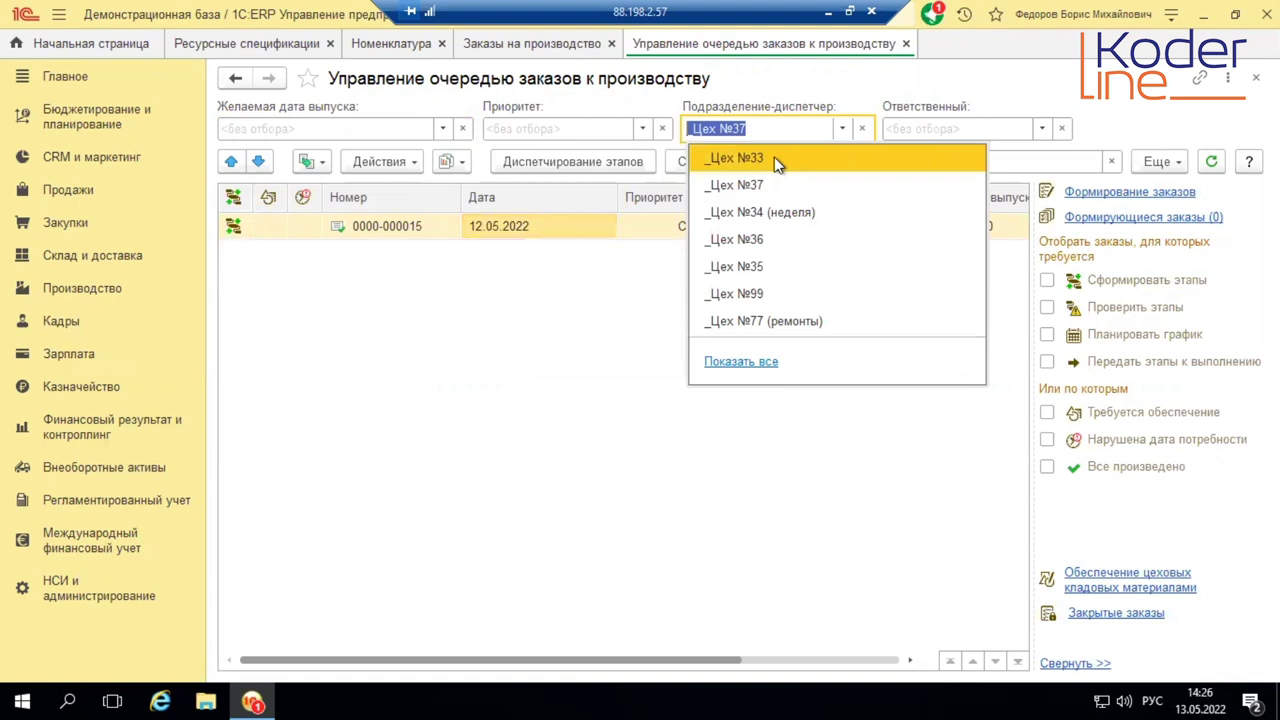
left_click(777, 163)
left_click(519, 235)
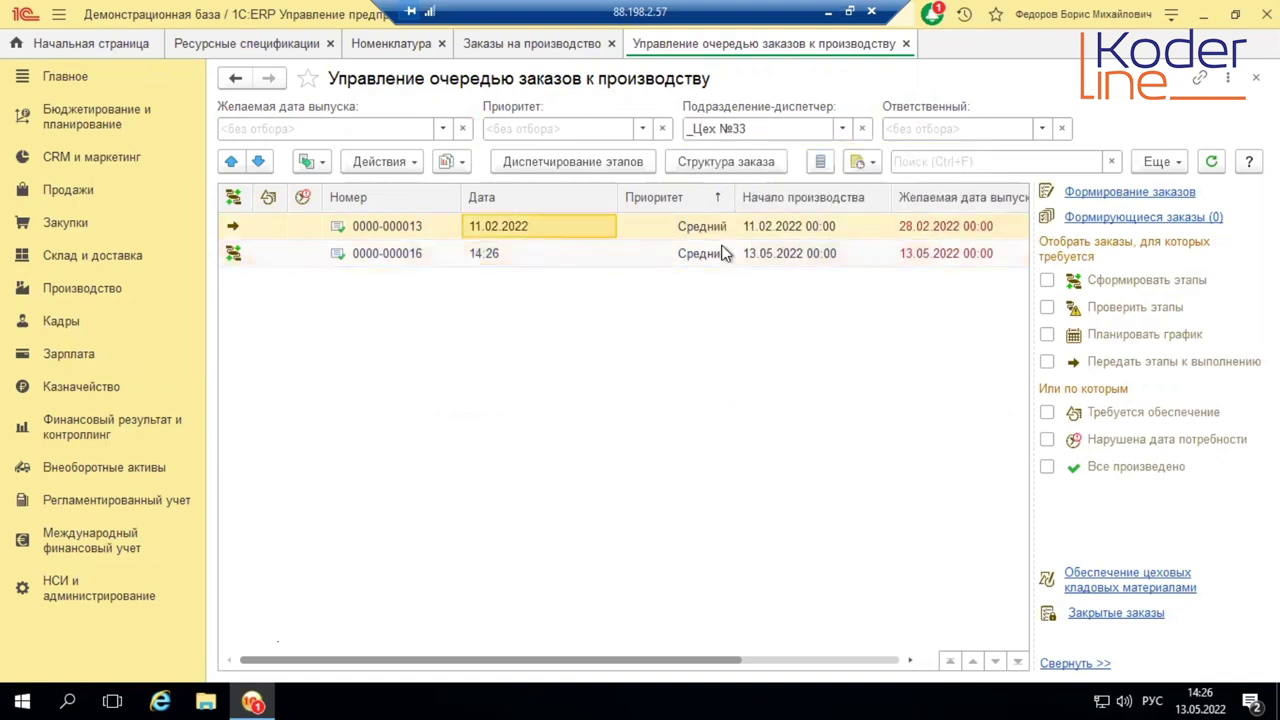
Step: Generate the production stages for the order with the 13.05.2022 production start in the queue
left_click(575, 254)
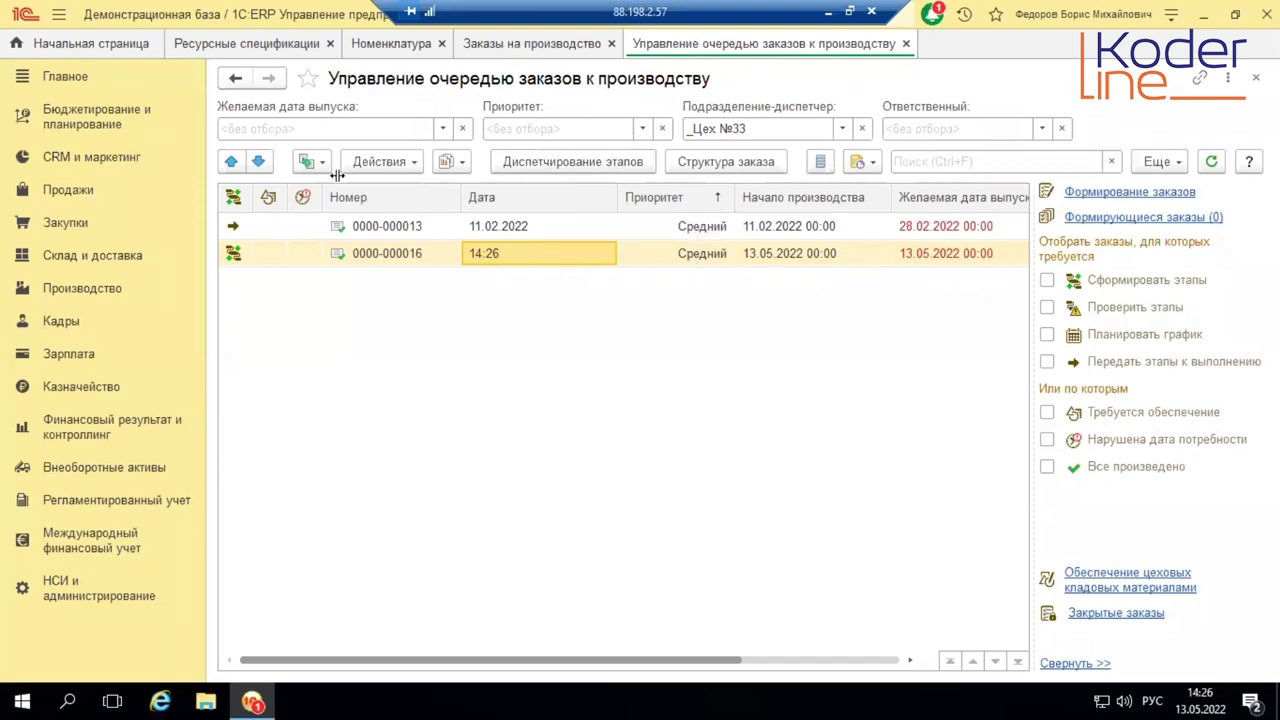
left_click(381, 163)
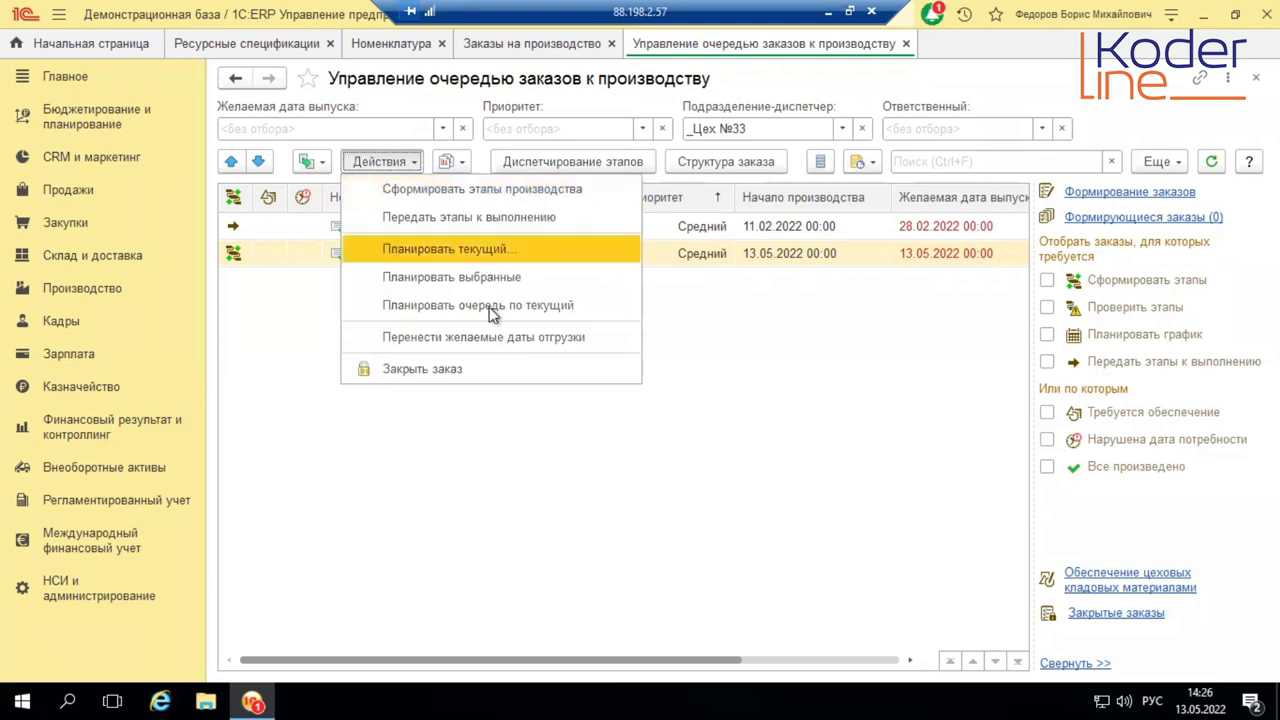
left_click(510, 190)
left_click(614, 231)
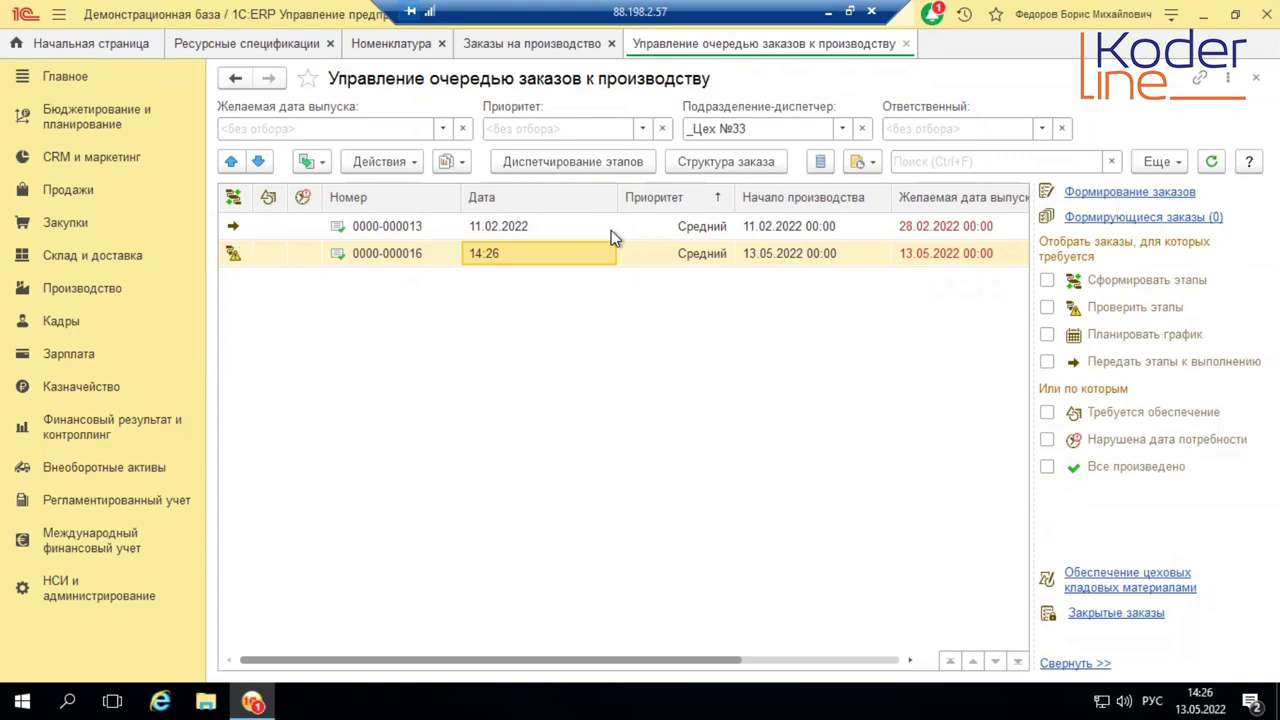
Step: Go to stage dispatching for the selected order and open its "Основной" production stage
left_click(560, 163)
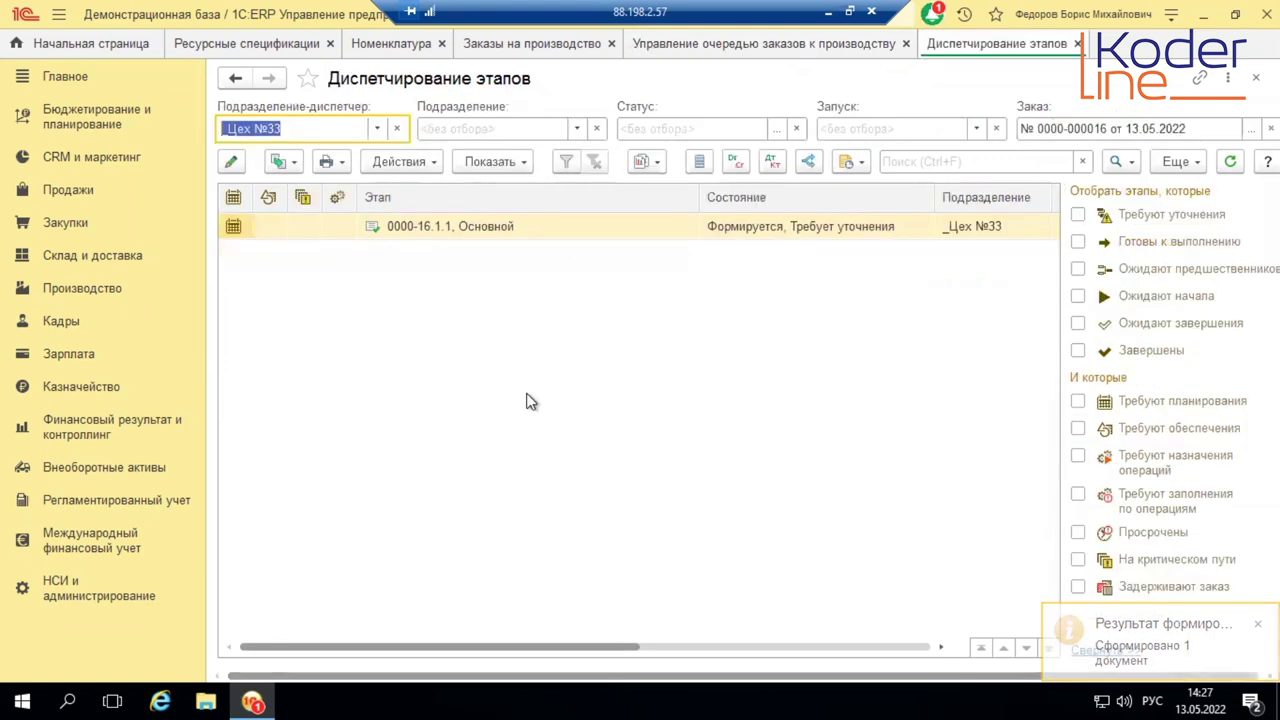
left_click(490, 224)
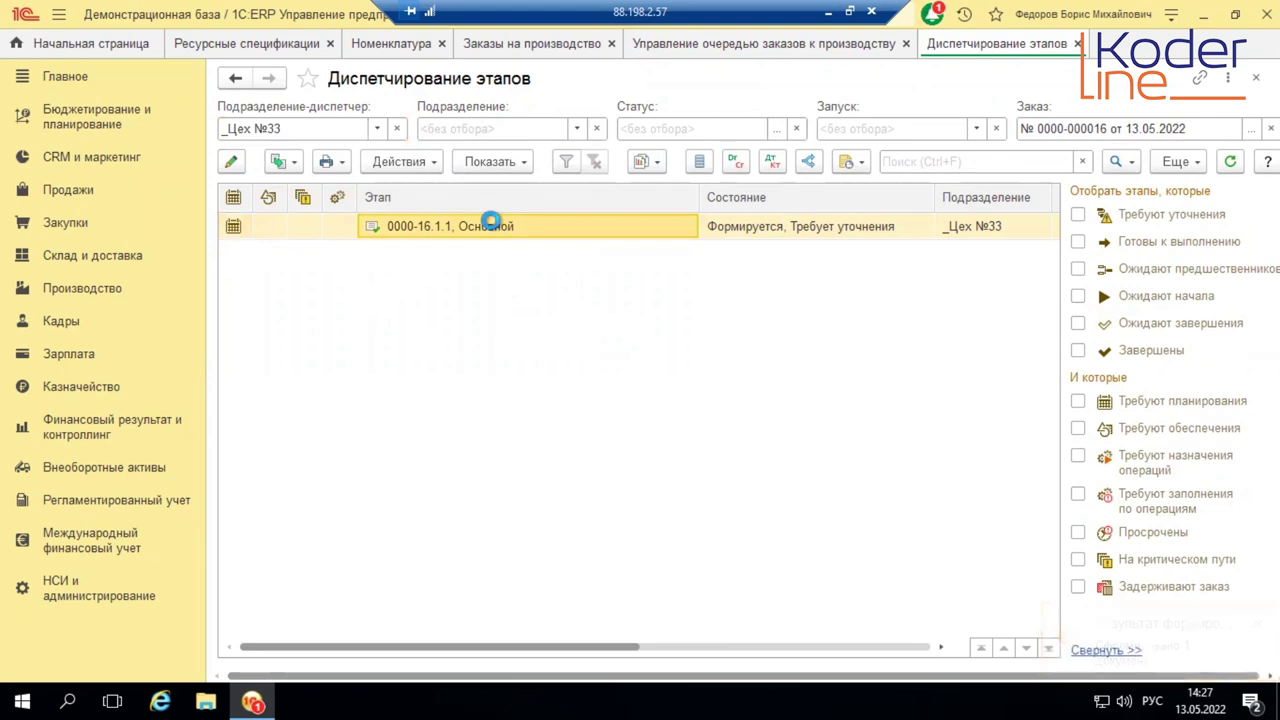
double_click(490, 225)
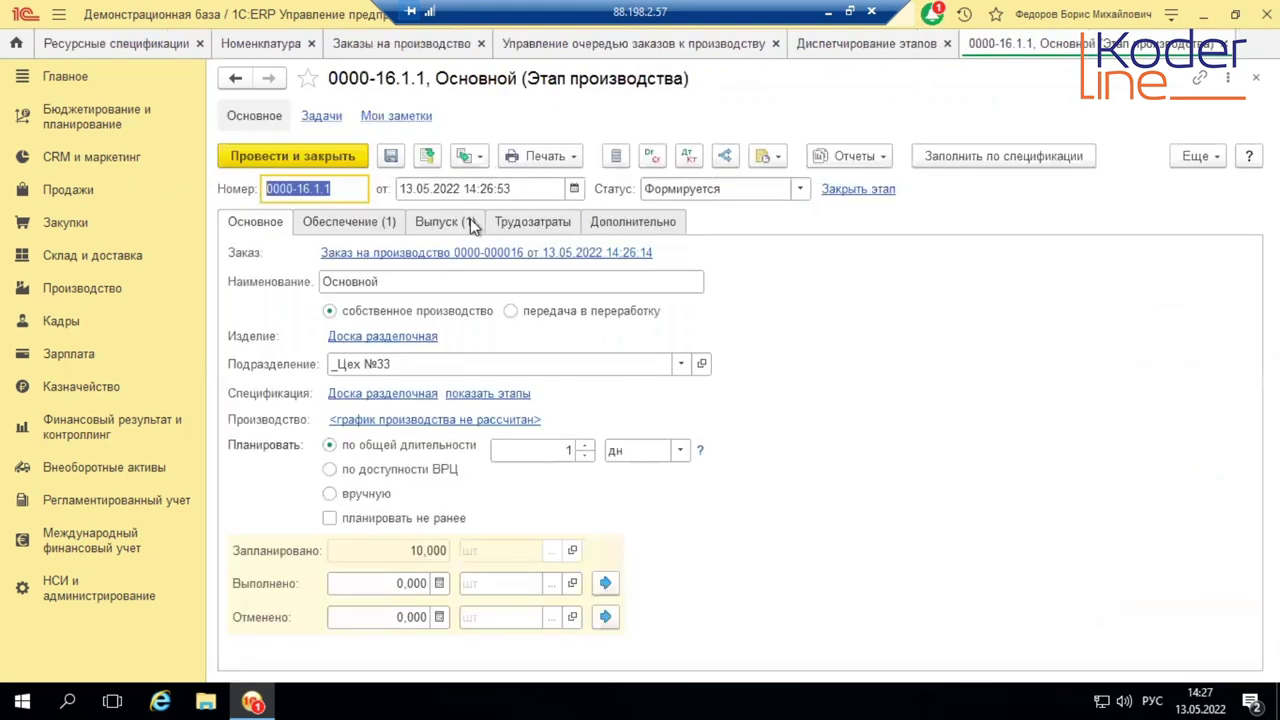
Step: Examine the stage's supply line for "Древесина" across all its columns, including quantity and material application
left_click(360, 222)
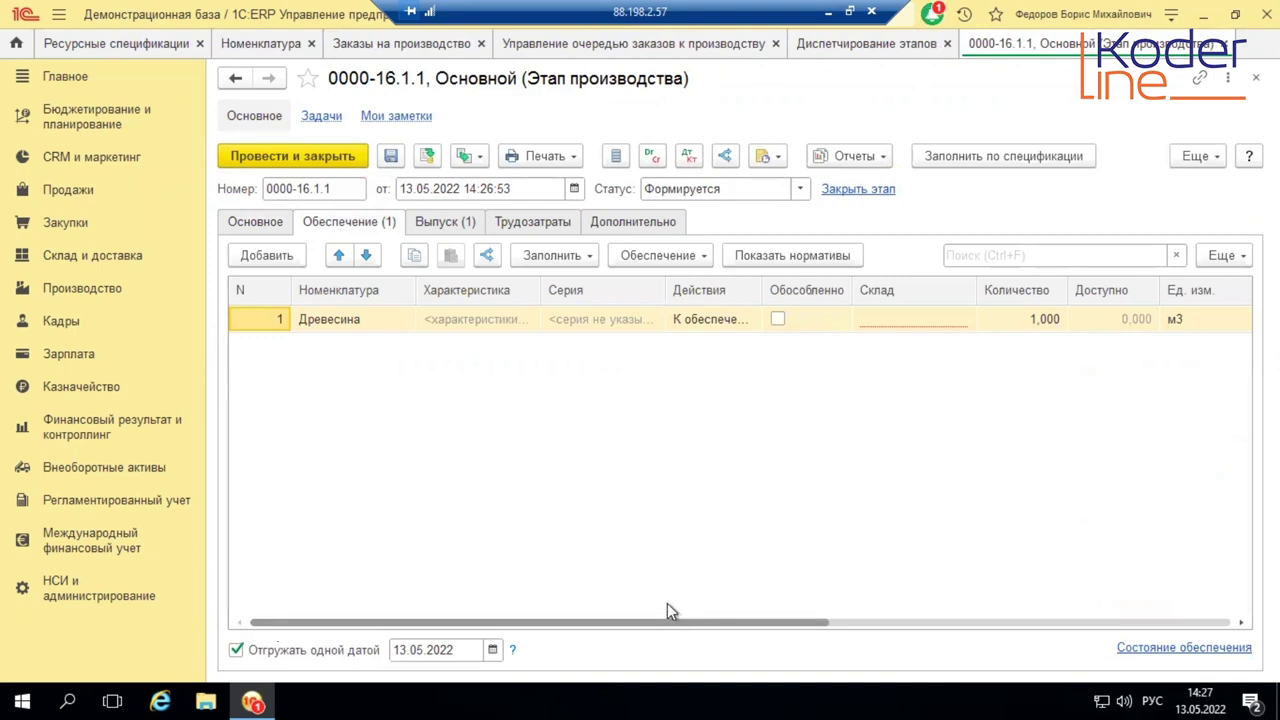
left_click(378, 320)
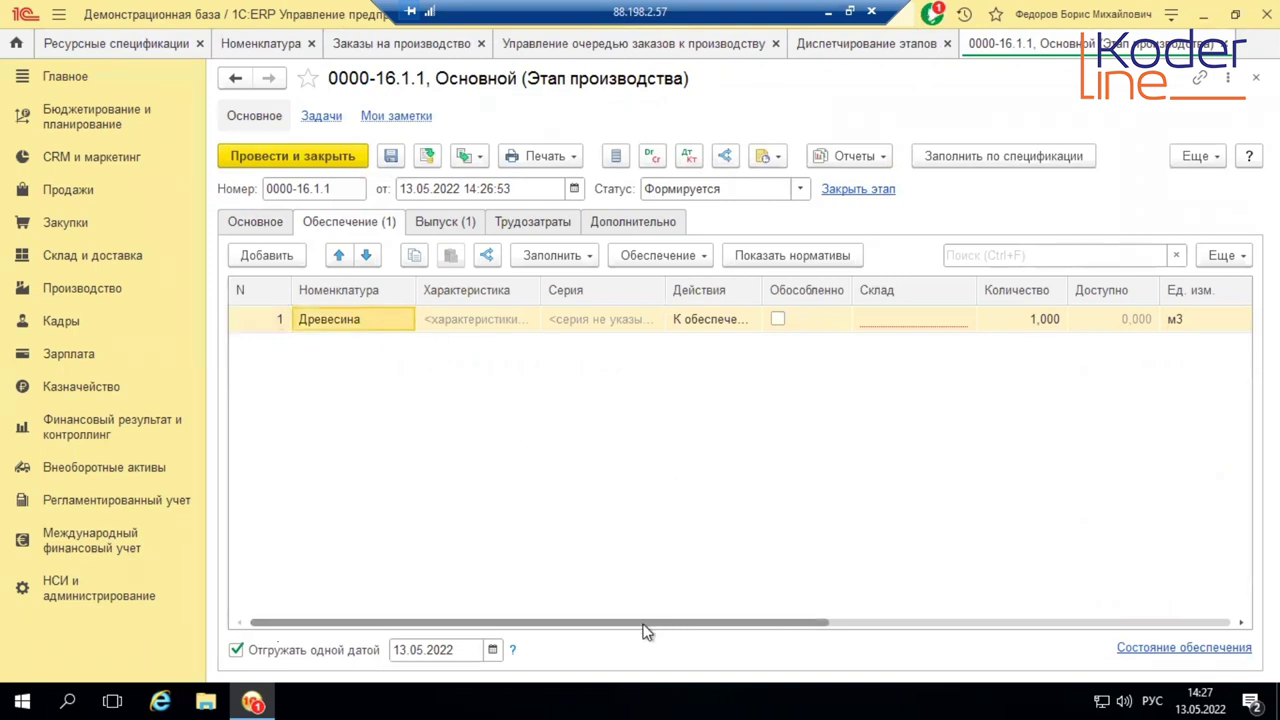
left_click_drag(646, 626, 1192, 620)
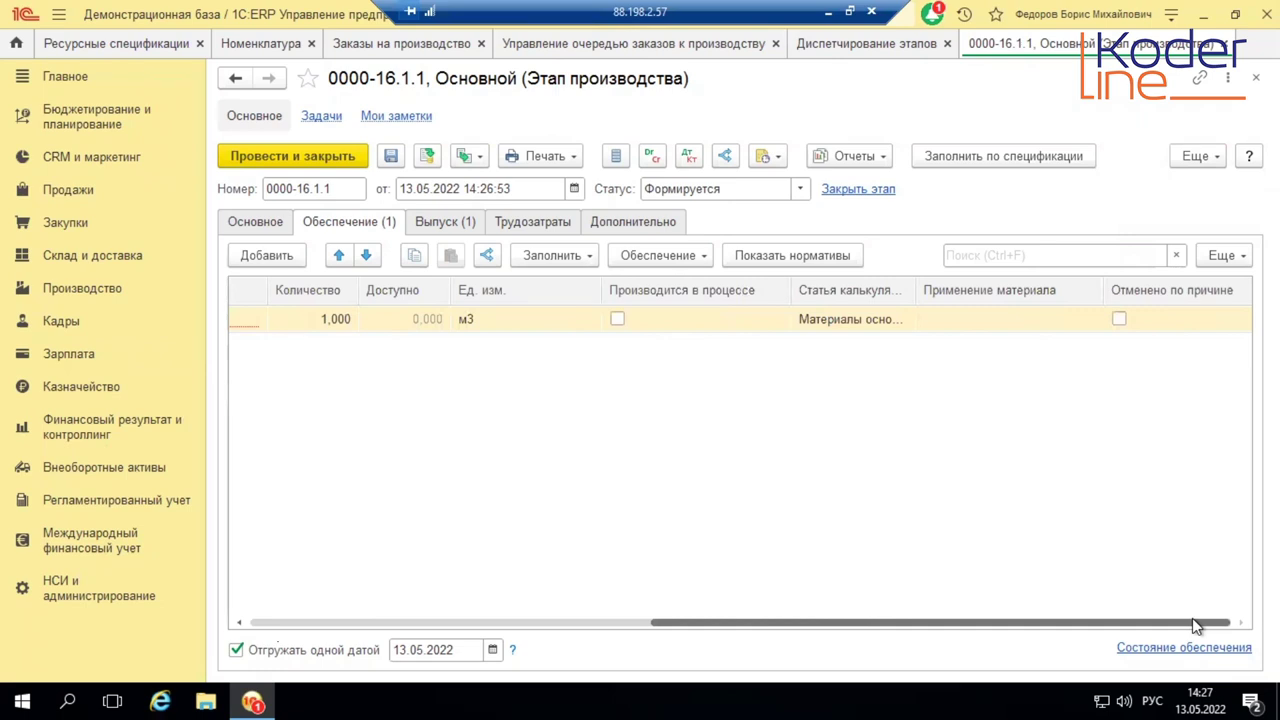
left_click_drag(1192, 624, 820, 630)
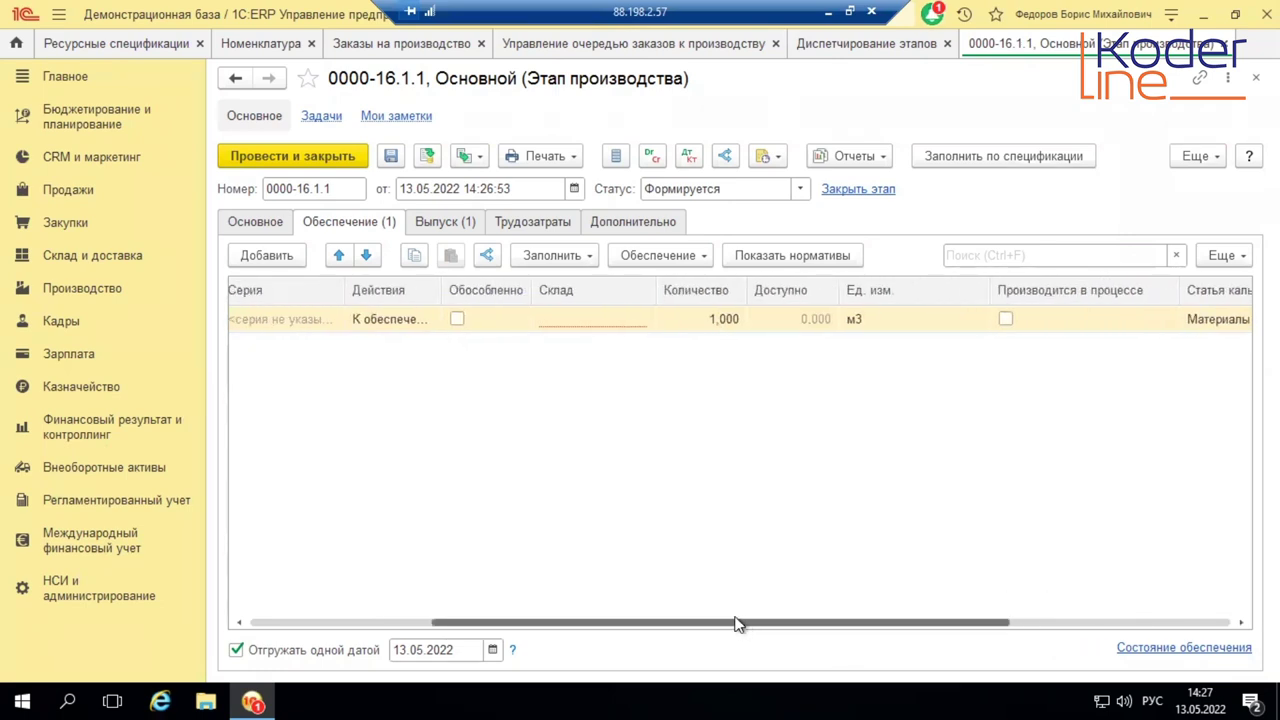
left_click_drag(748, 623, 417, 625)
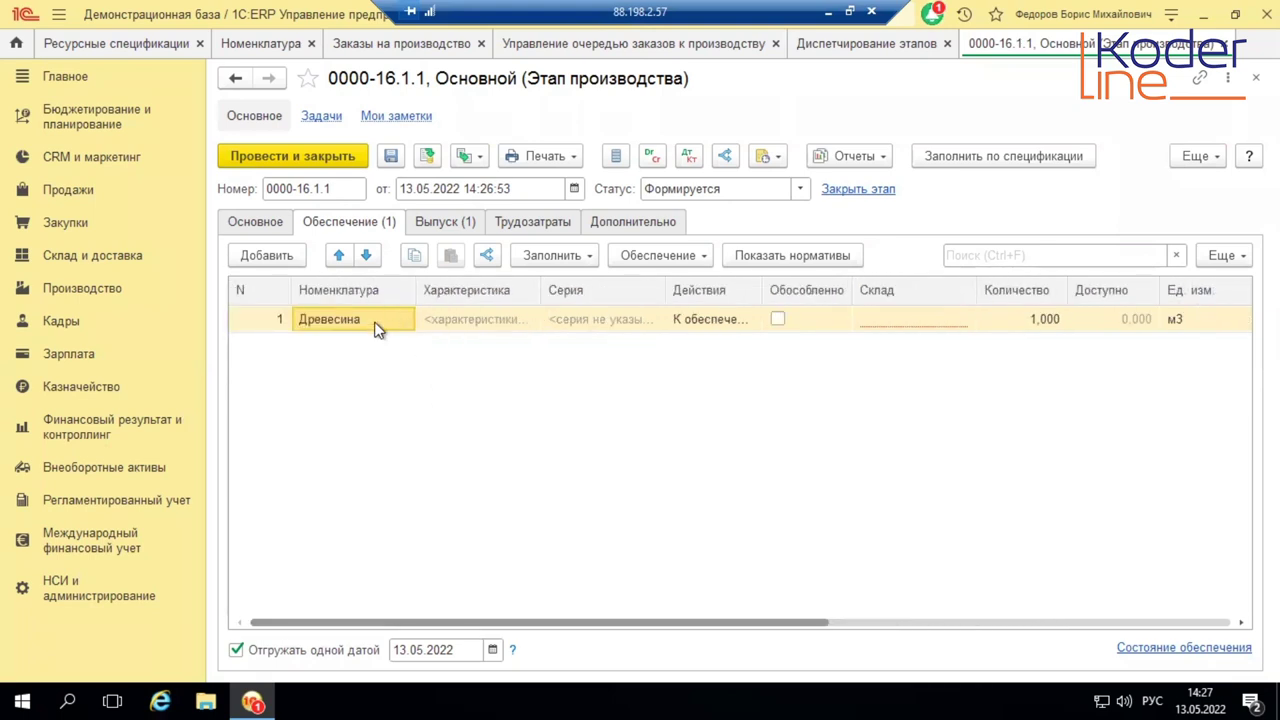
left_click(518, 320)
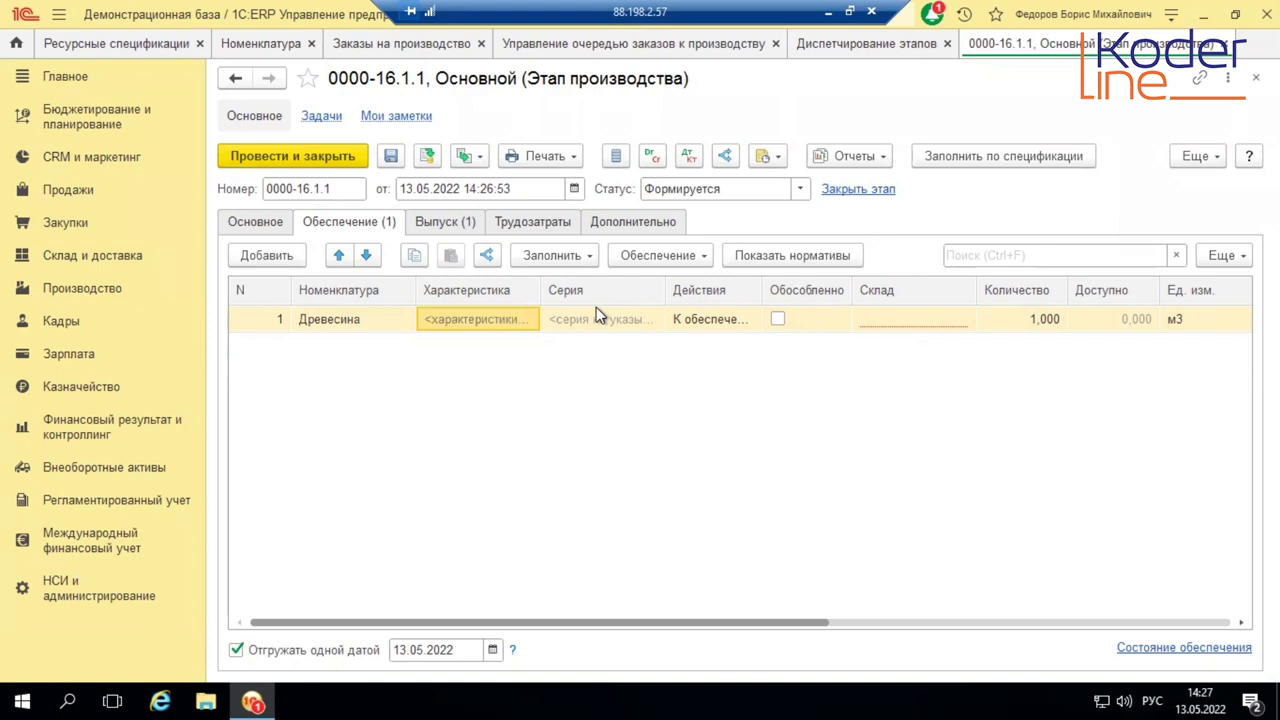
Step: Open the selection of materials by specification for the stage's supply list
left_click(594, 256)
left_click(662, 256)
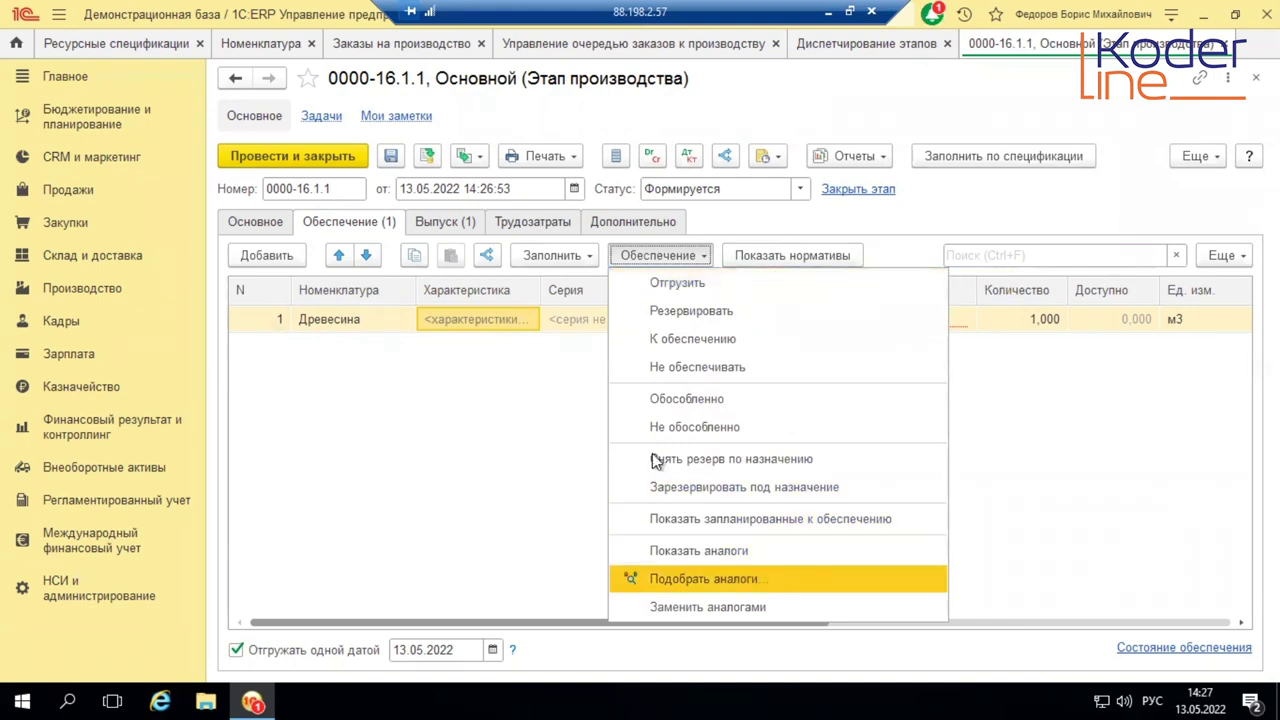
left_click(588, 255)
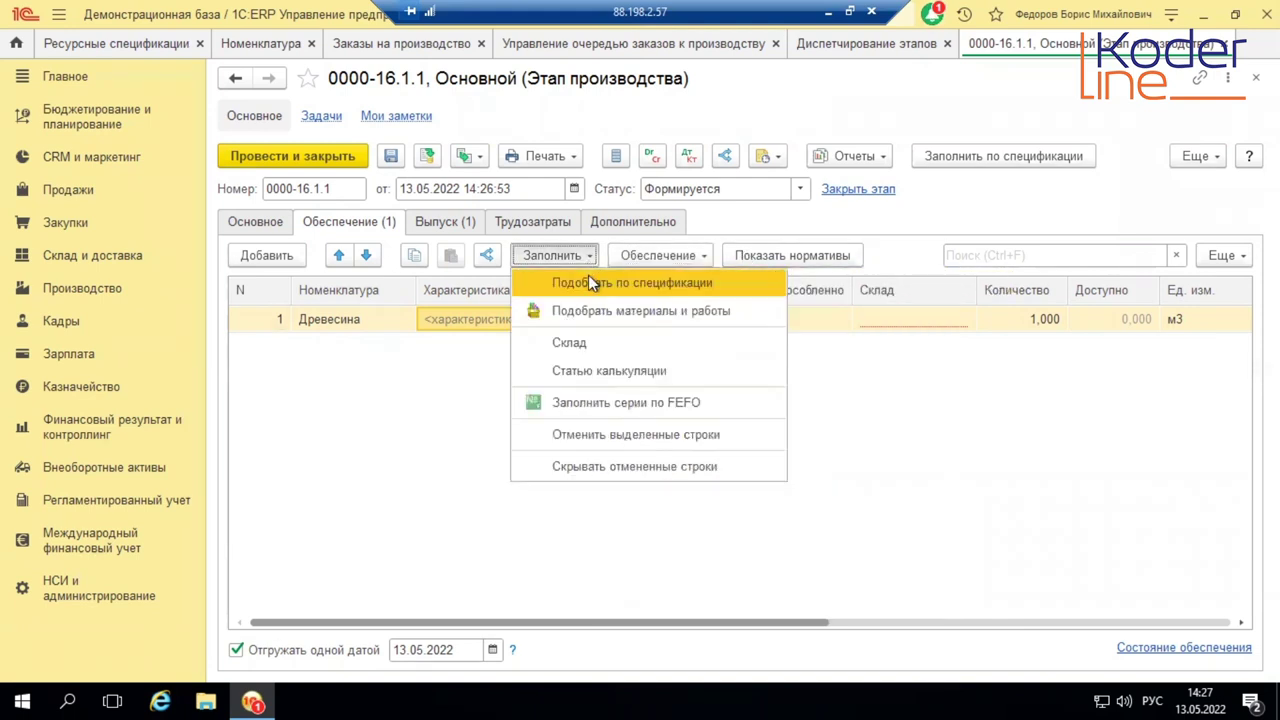
left_click(590, 282)
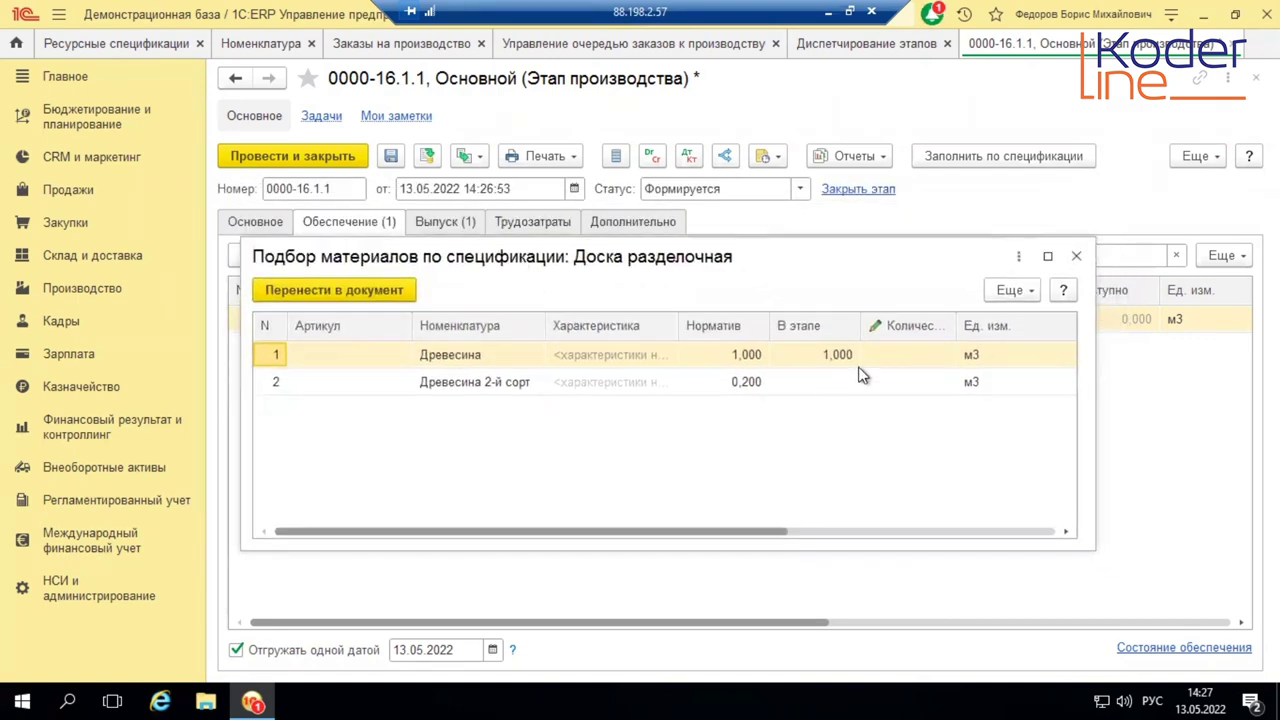
Step: Compare the norm, in-stage quantity and material application of "Древесина" and "Древесина 2-й сорт", widening the application column to read it fully
left_click(857, 365)
left_click(825, 385)
left_click(811, 364)
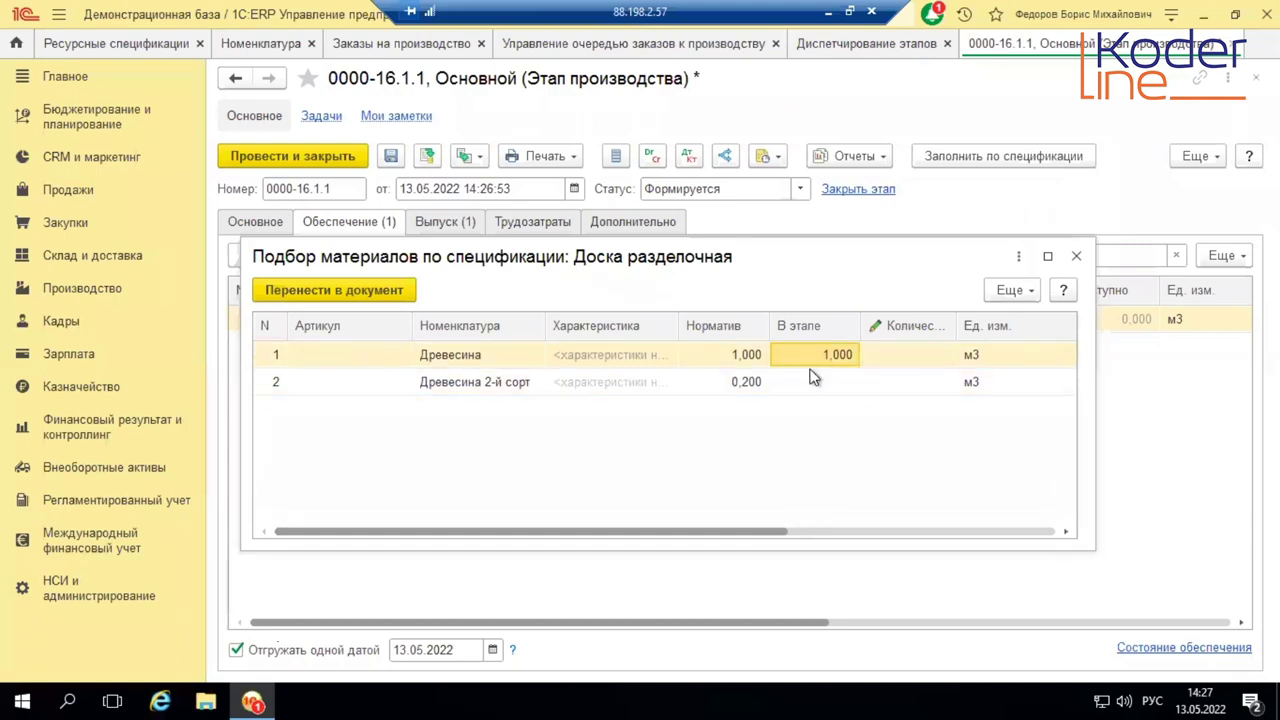
left_click(517, 380)
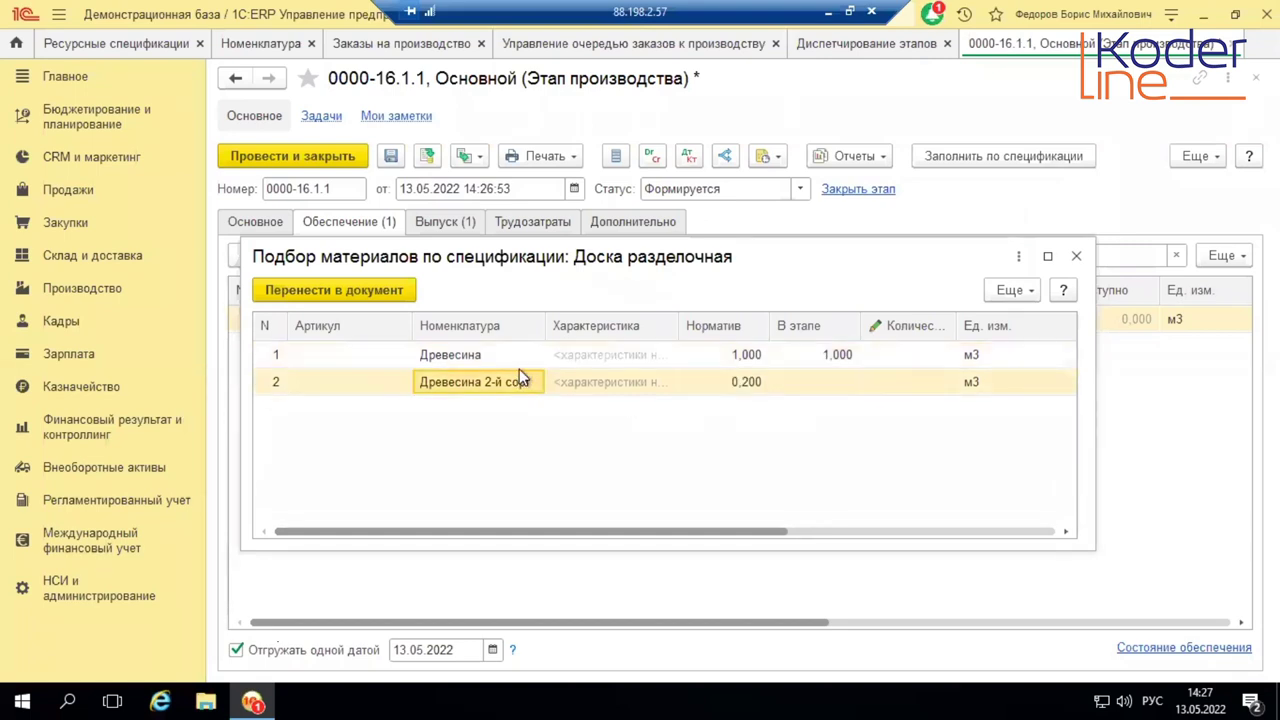
left_click(812, 386)
left_click(676, 388)
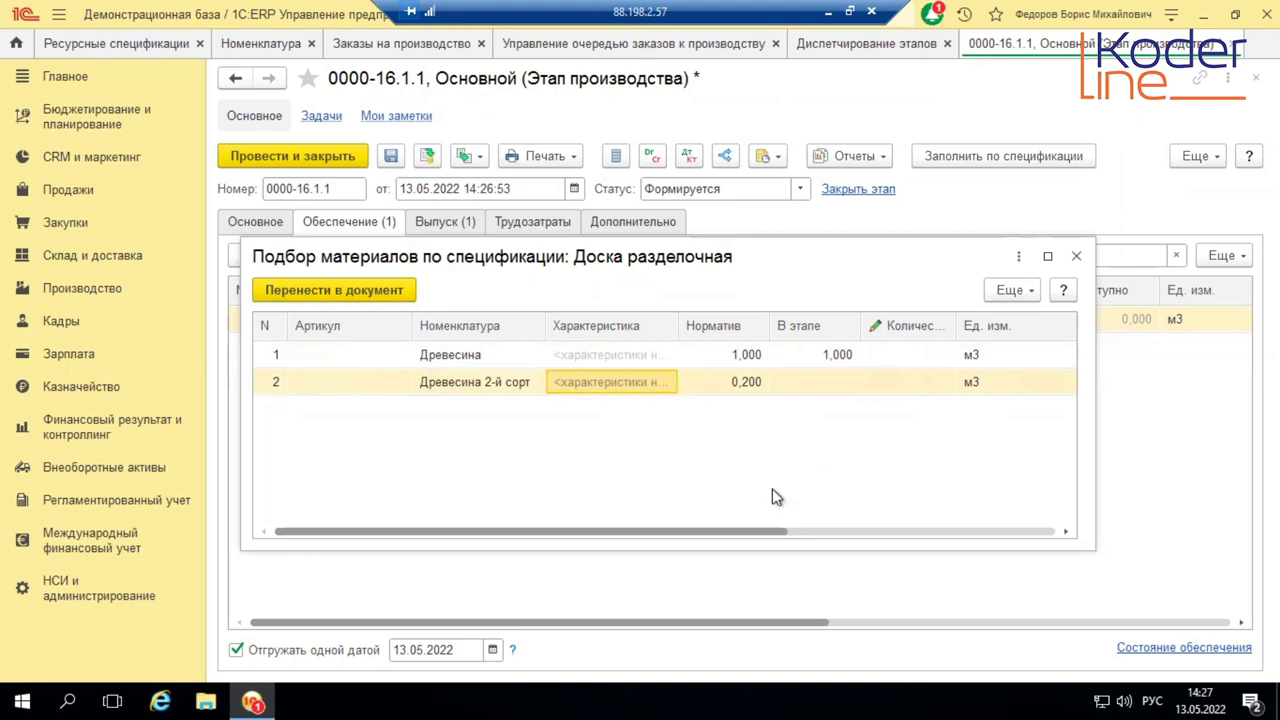
left_click_drag(710, 531, 1066, 540)
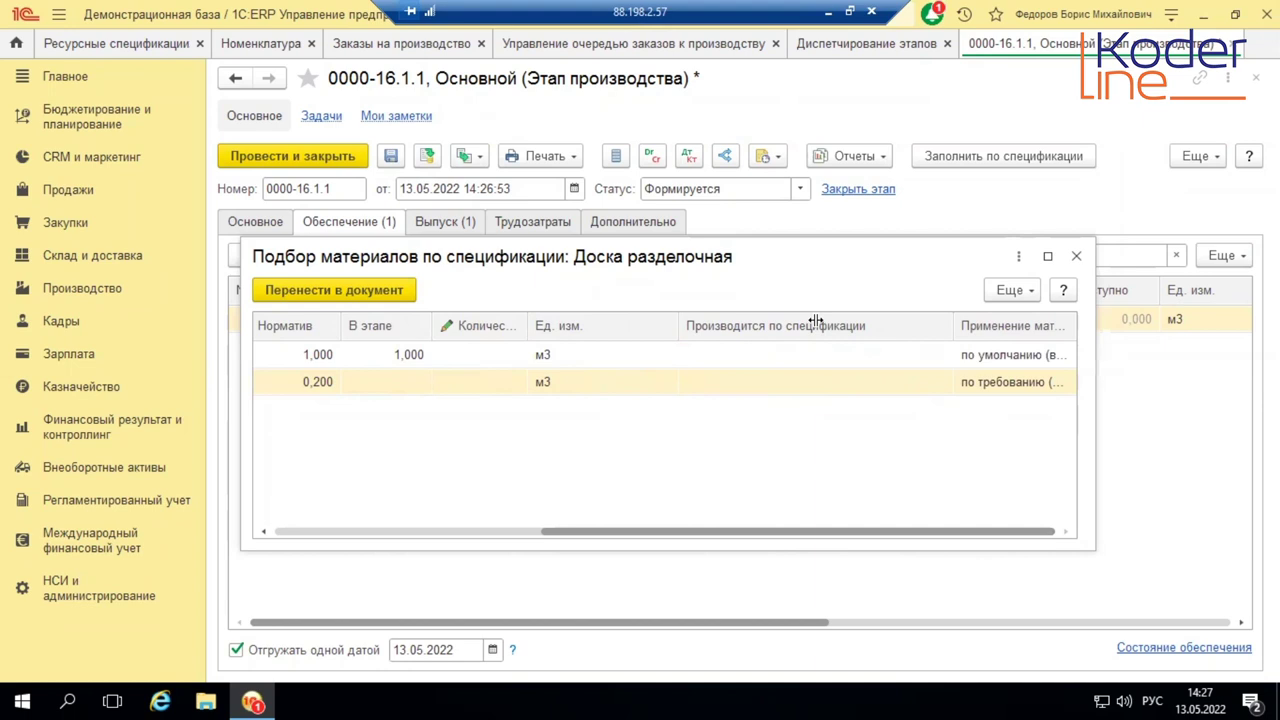
left_click_drag(962, 326, 816, 322)
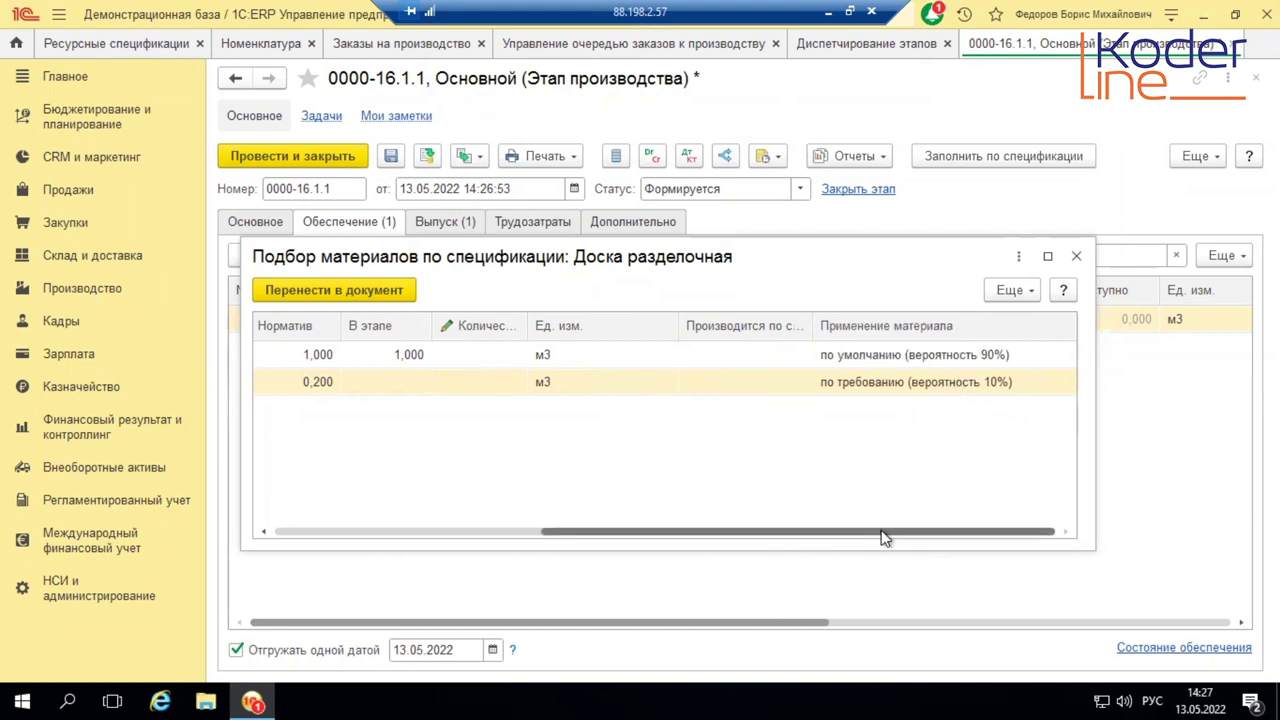
left_click_drag(880, 534, 614, 534)
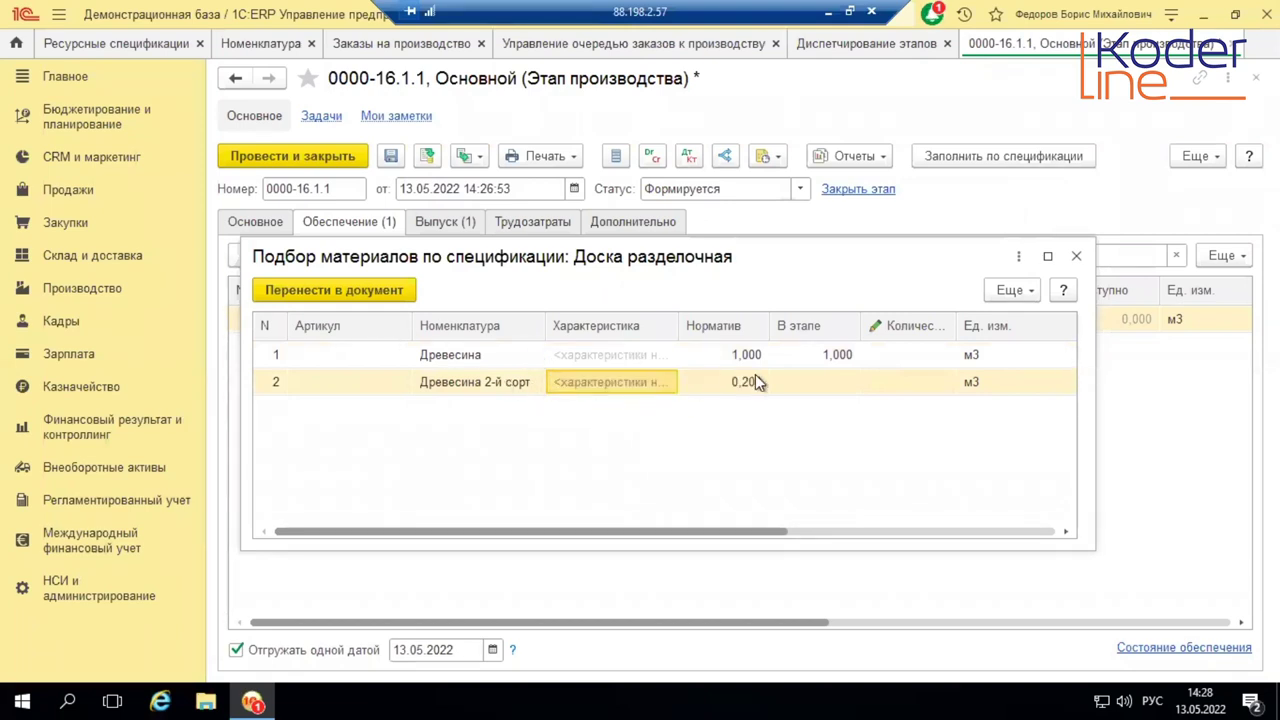
left_click(830, 357)
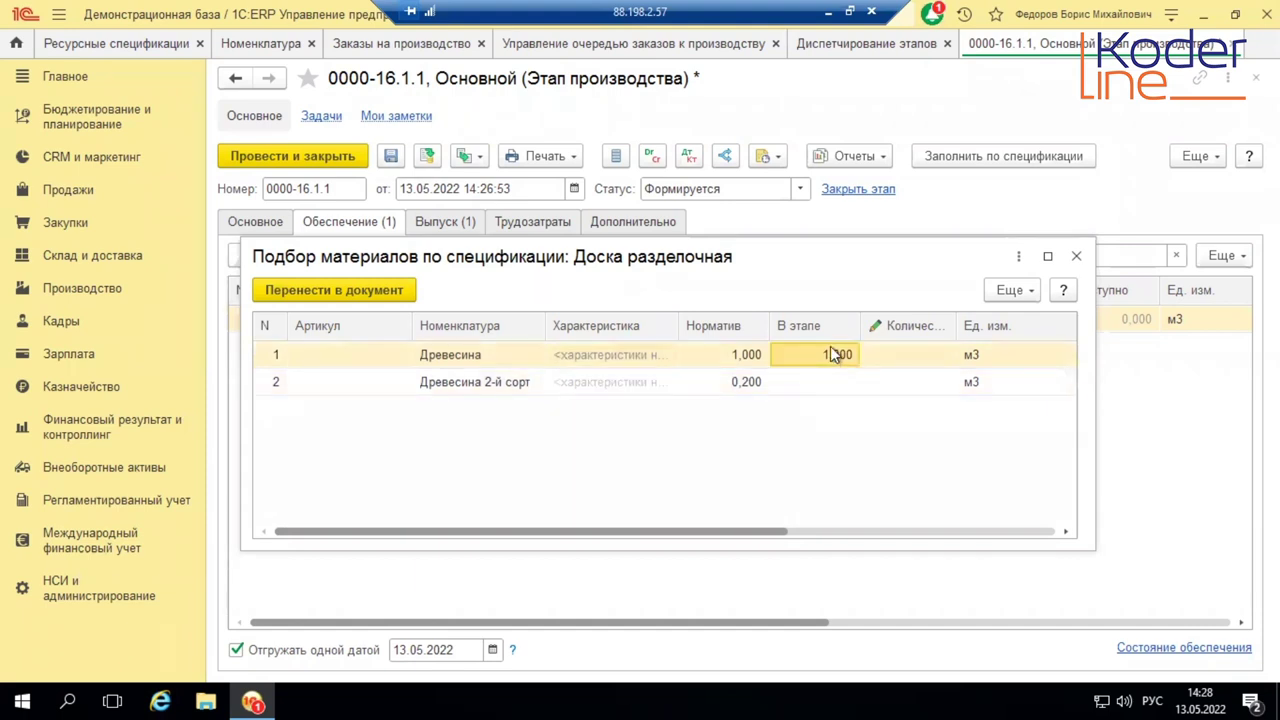
left_click(787, 380)
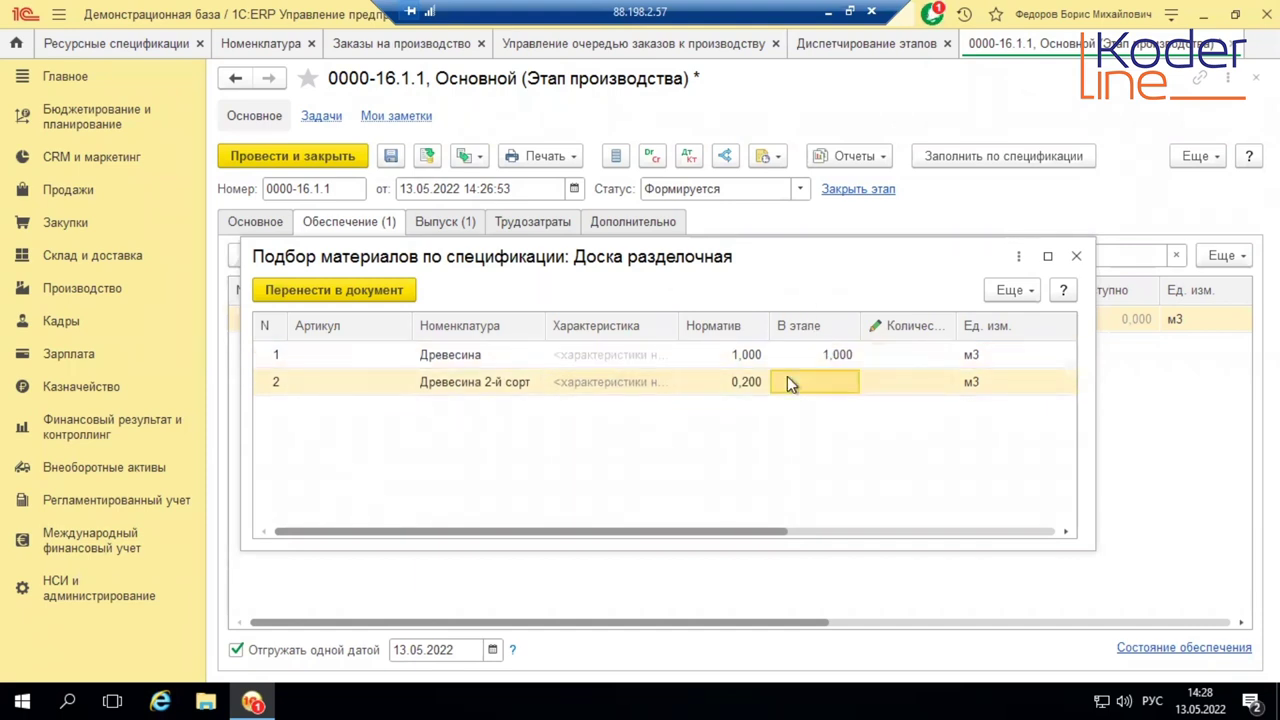
Step: Enter a quantity of 2 for "Древесина 2-й сорт" in the specification material selection and transfer it to the stage document
left_click_drag(452, 537, 315, 492)
left_click(388, 292)
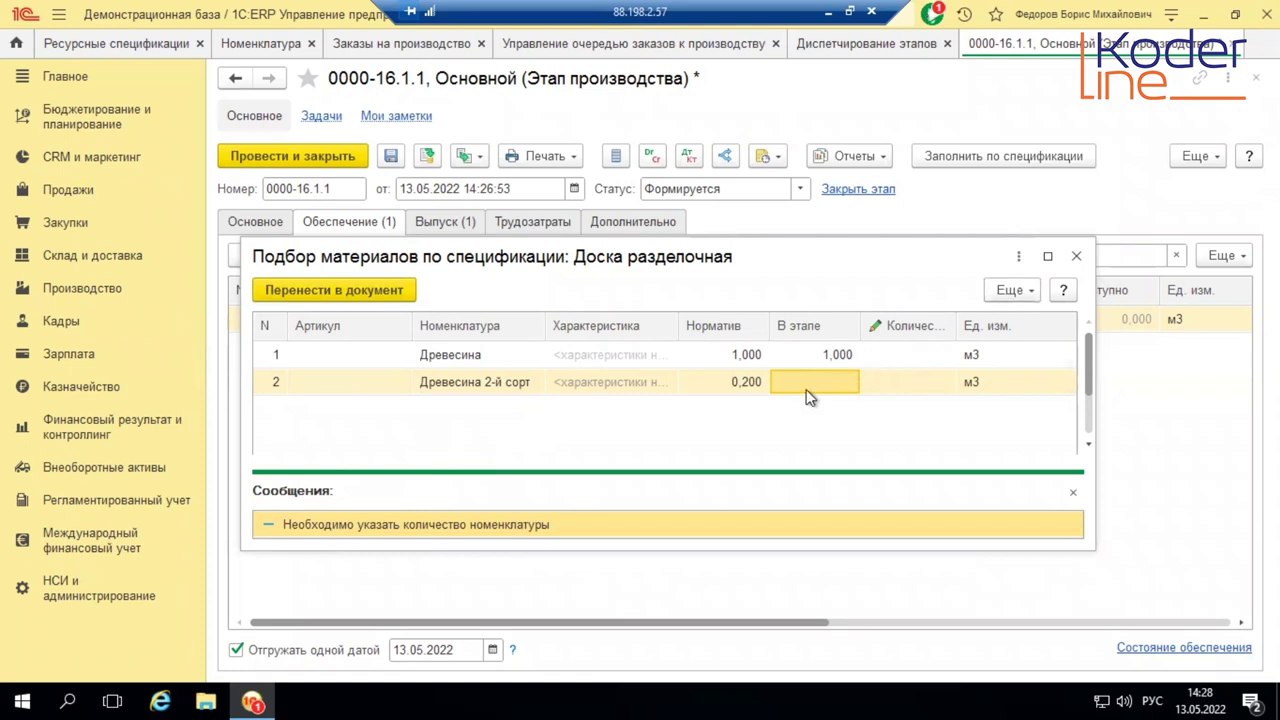
left_click(826, 352)
left_click(909, 345)
left_click(909, 345)
left_click(912, 381)
type("1")
key("BackSpace")
type("2")
key("Return")
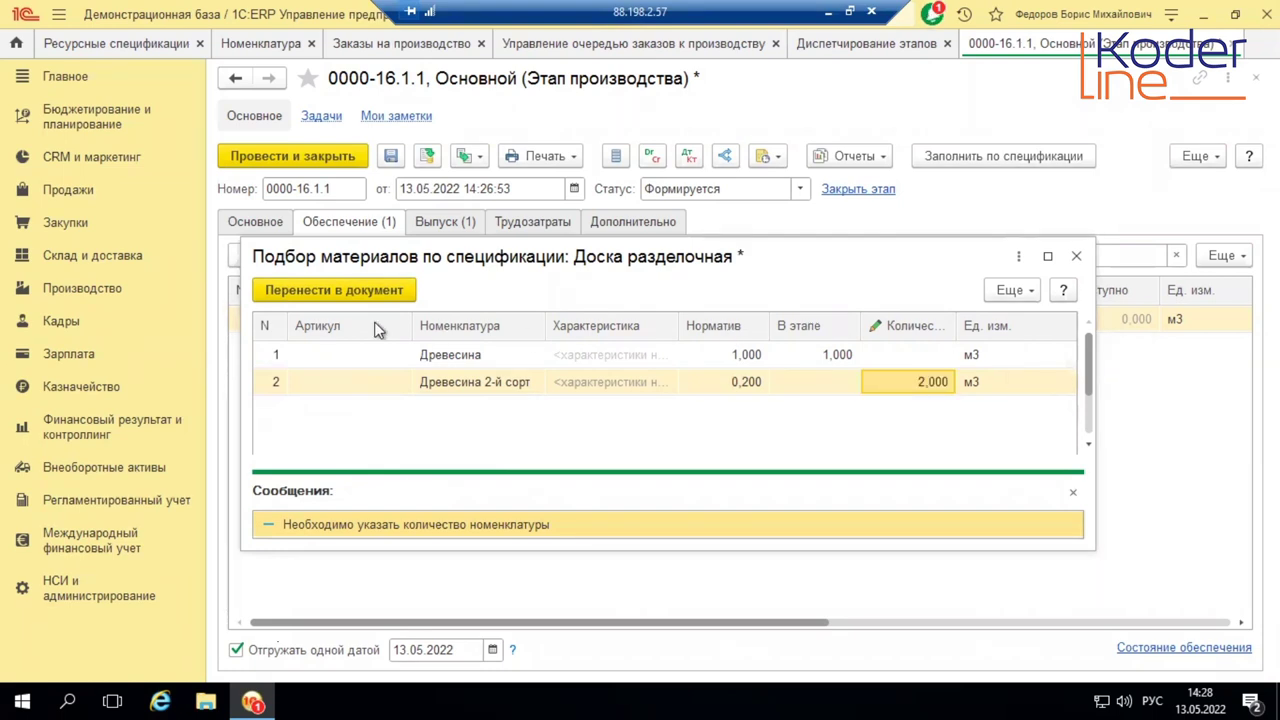
left_click(292, 291)
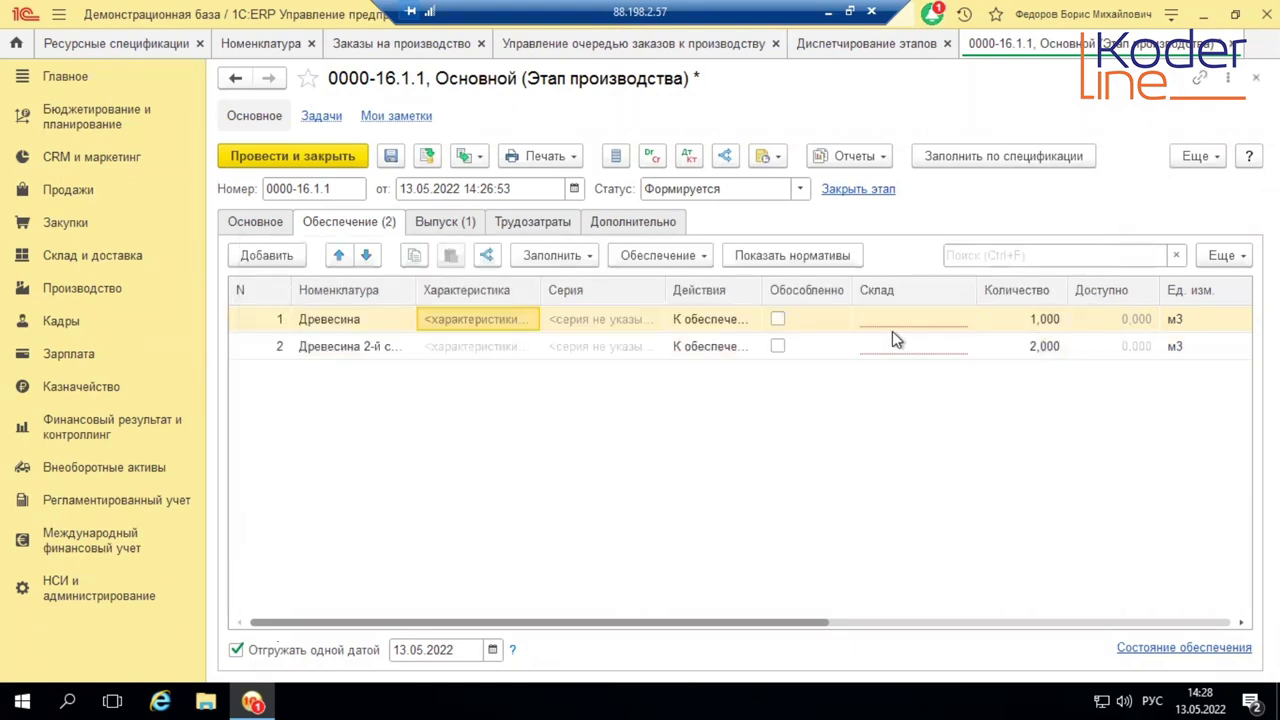
Step: Delete the "Древесина" line from the stage's supply list and check the remaining line's columns through material application
left_click(716, 326)
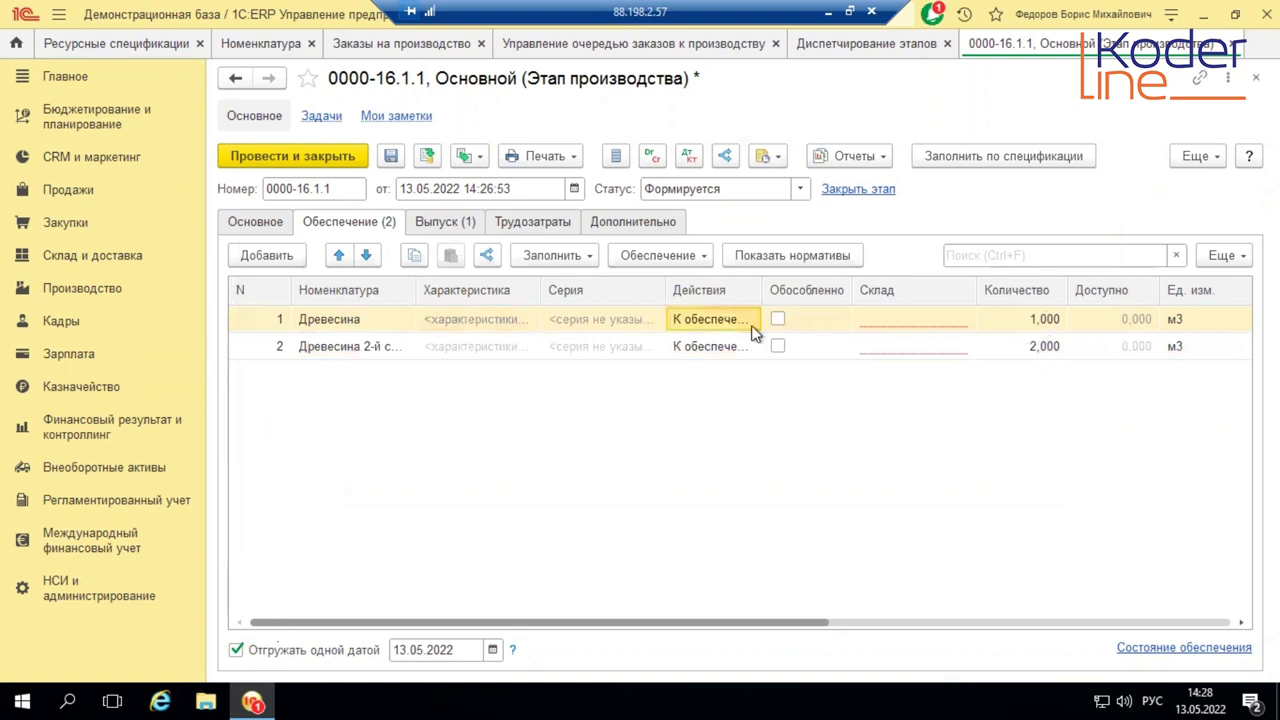
right_click(718, 322)
left_click(787, 234)
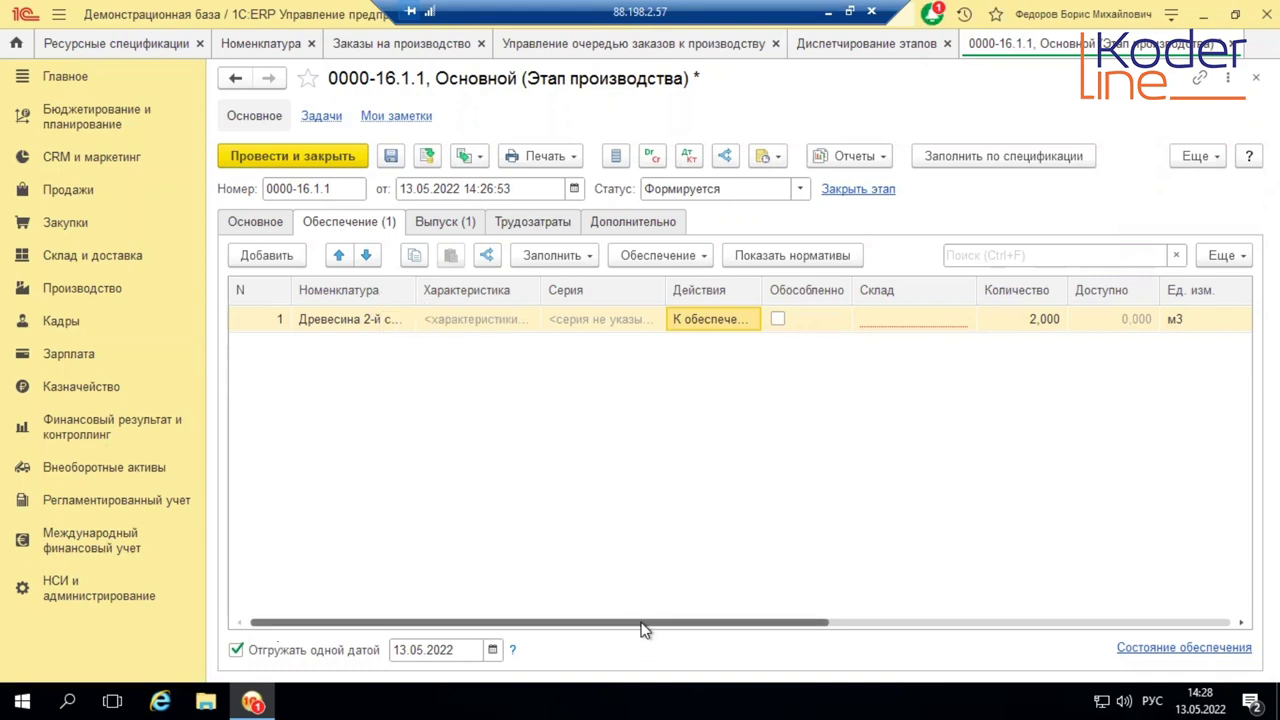
left_click(514, 651)
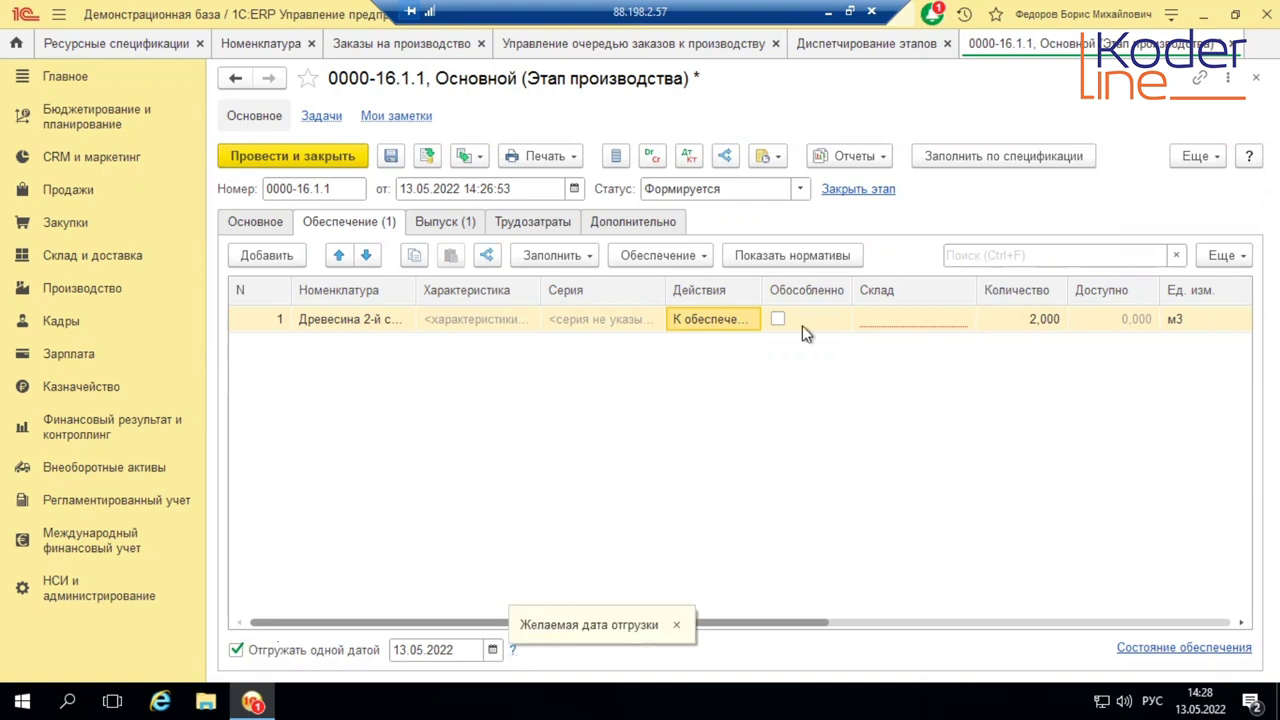
left_click_drag(774, 623, 1237, 622)
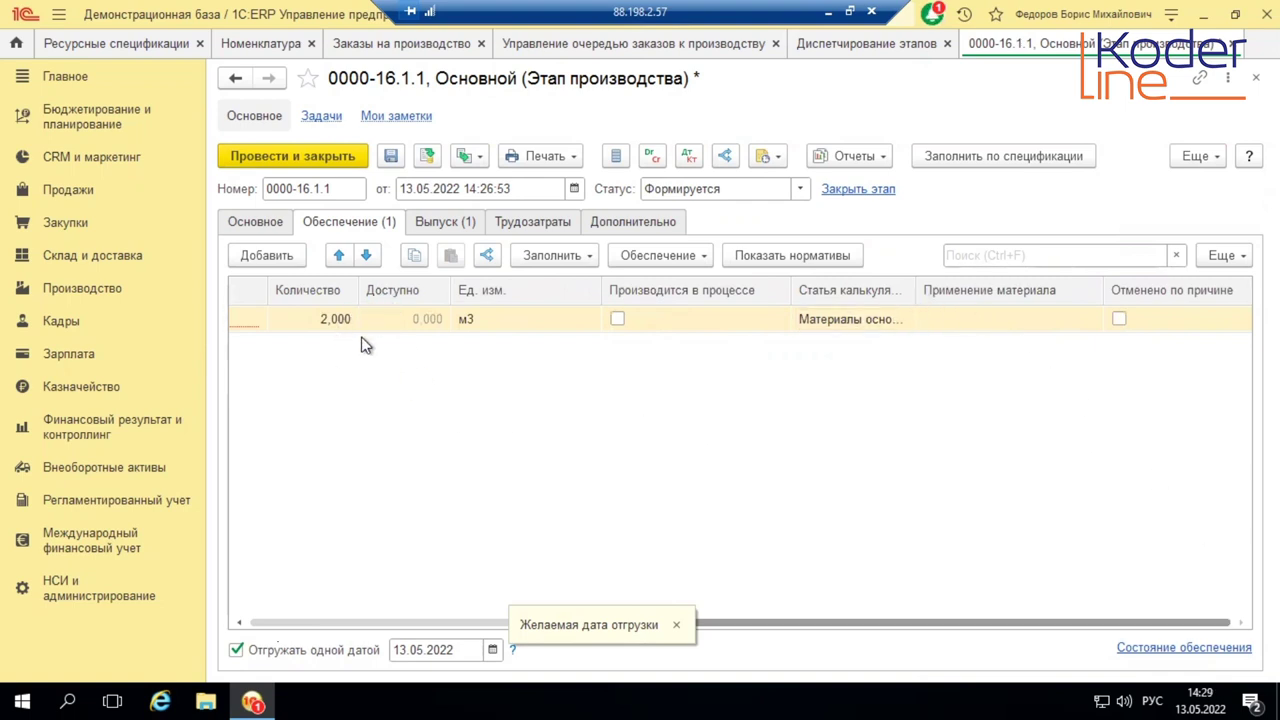
left_click_drag(783, 631, 245, 573)
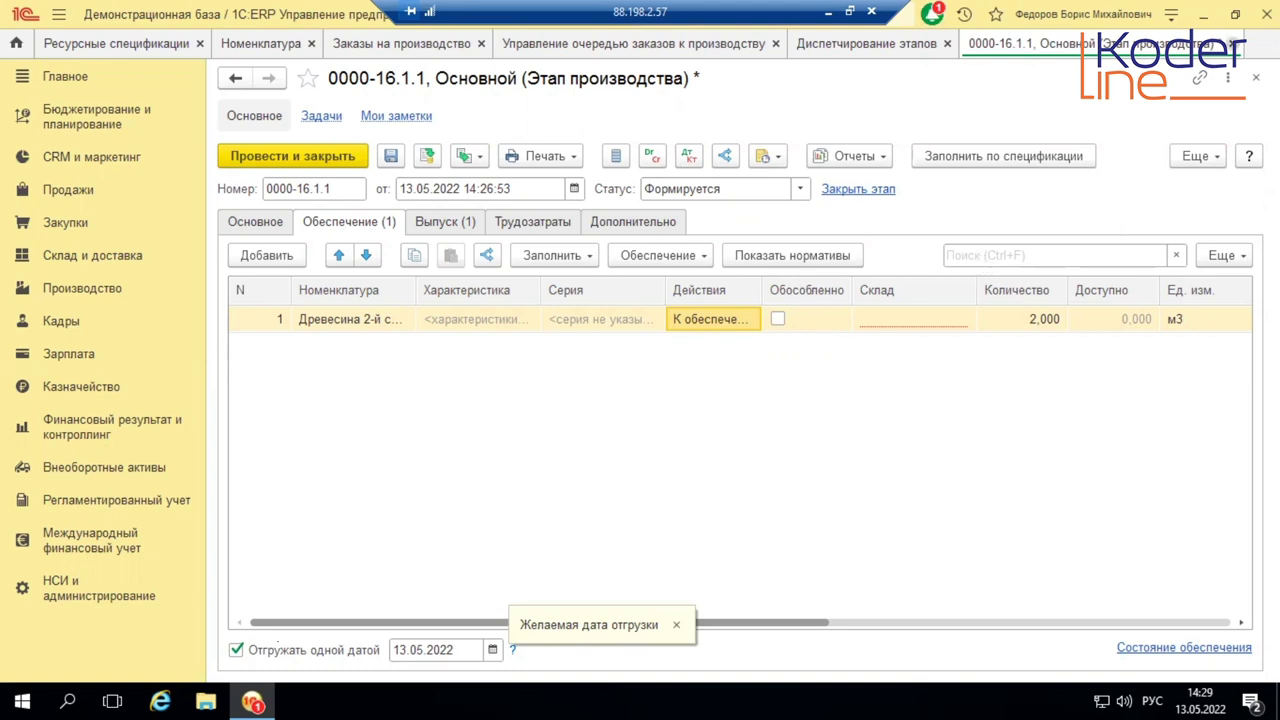
Step: Close the production stage without saving its changes and close the stage dispatching list
left_click(1233, 43)
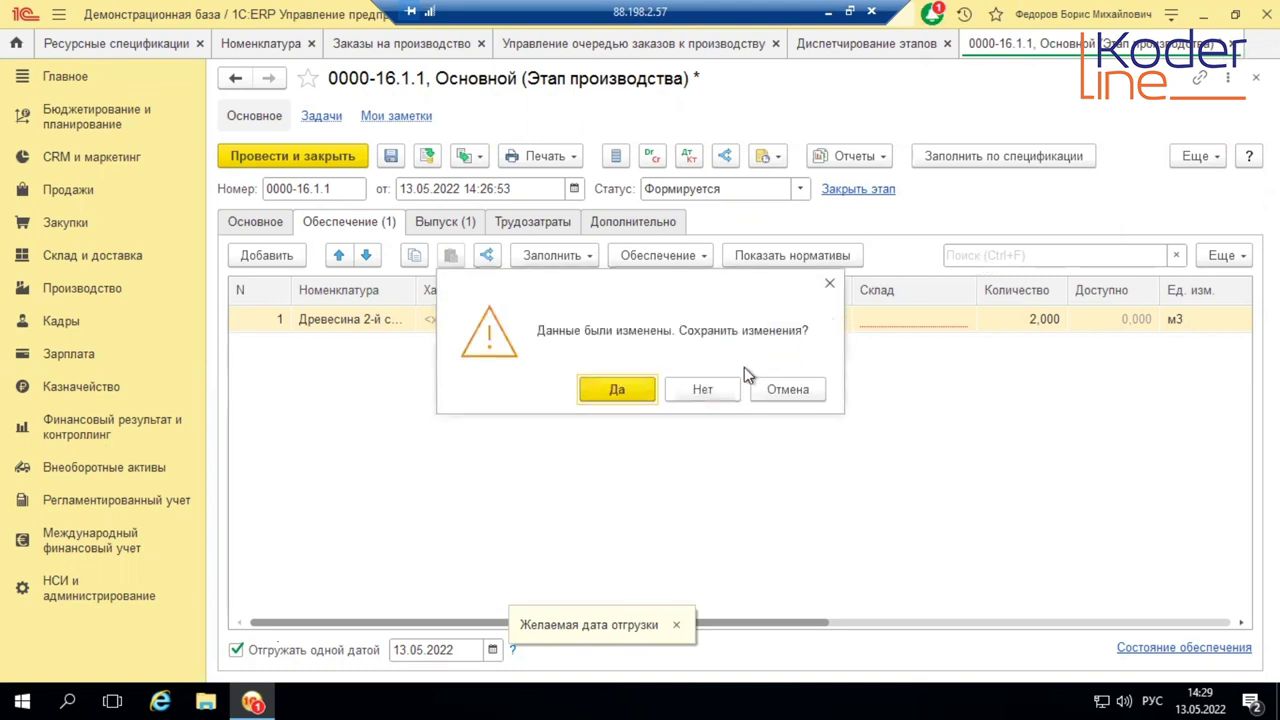
left_click(715, 392)
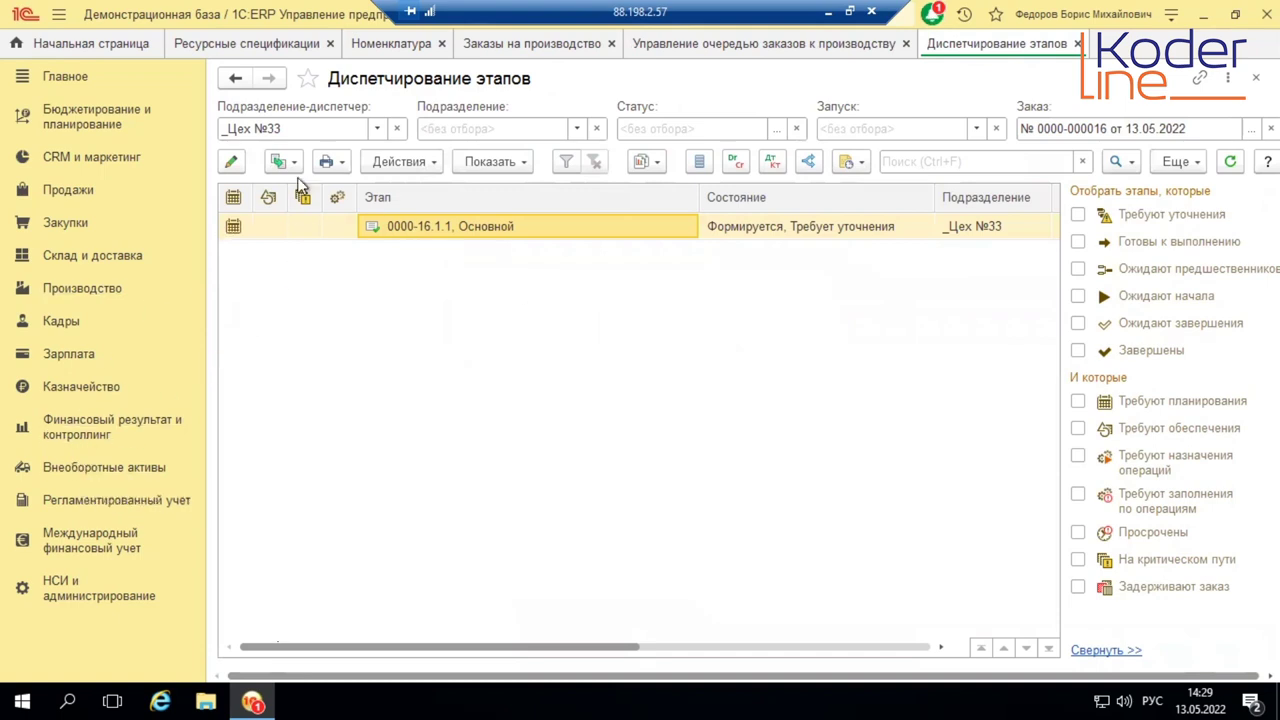
left_click(1076, 43)
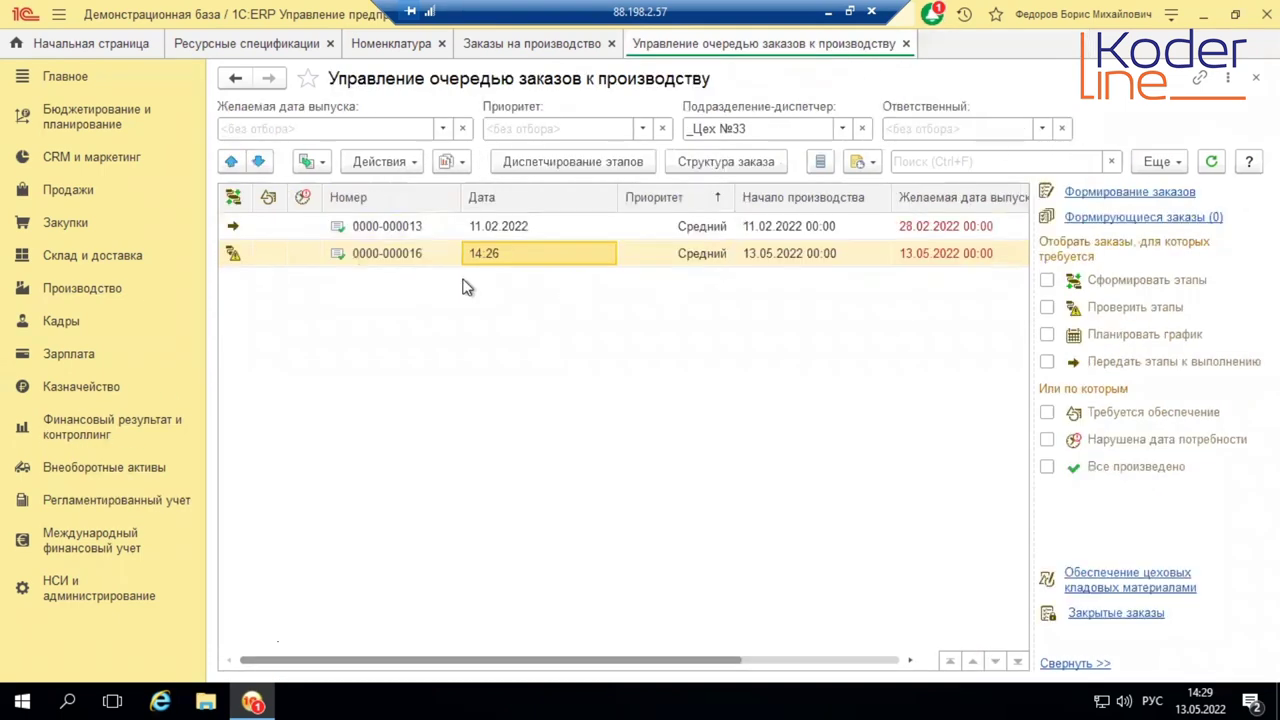
Step: Mark the production stages of the selected order in the order queue for deletion and confirm
right_click(503, 255)
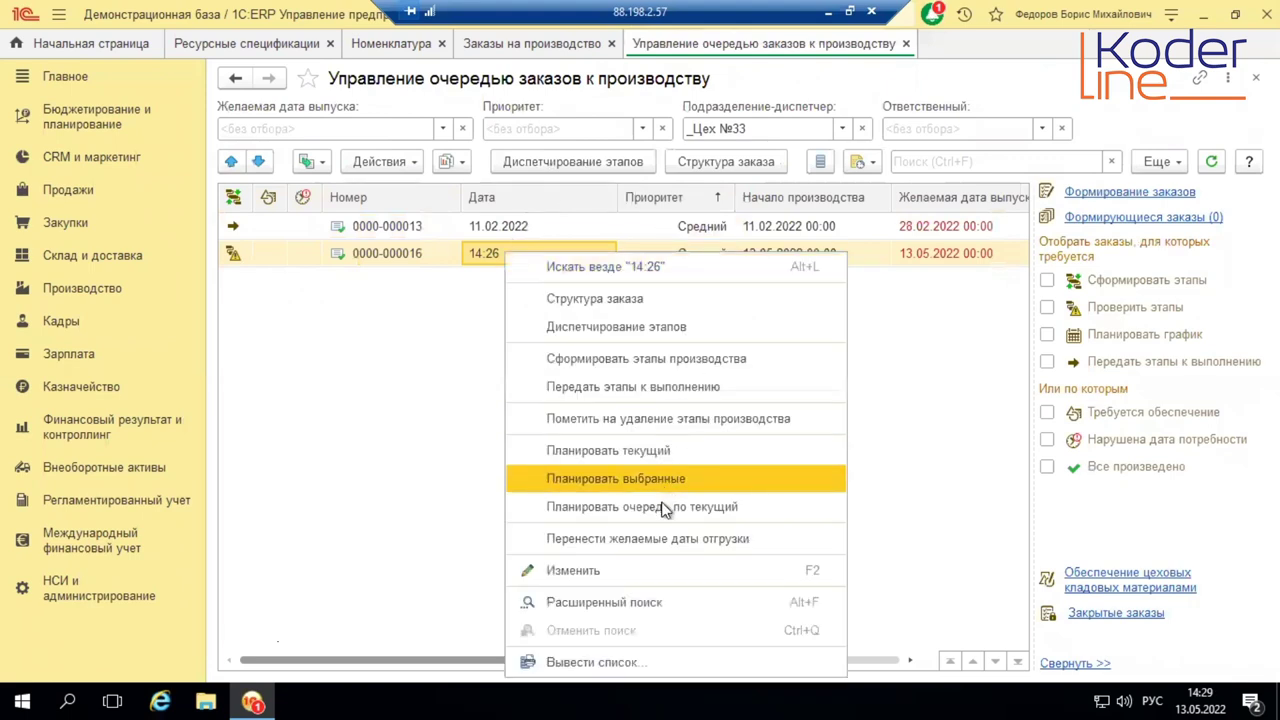
left_click(667, 418)
left_click(752, 389)
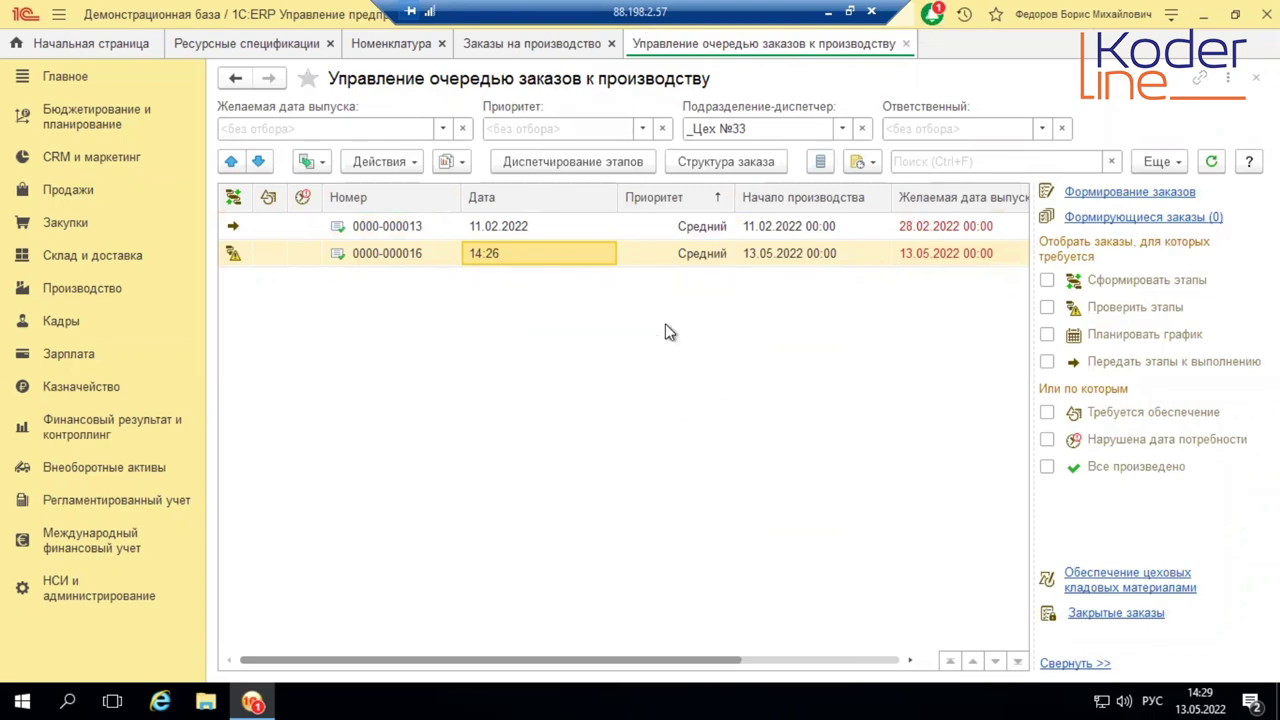
Step: Open the "Доска разделочная" resource specification and set its status to "В разработке"
left_click(100, 290)
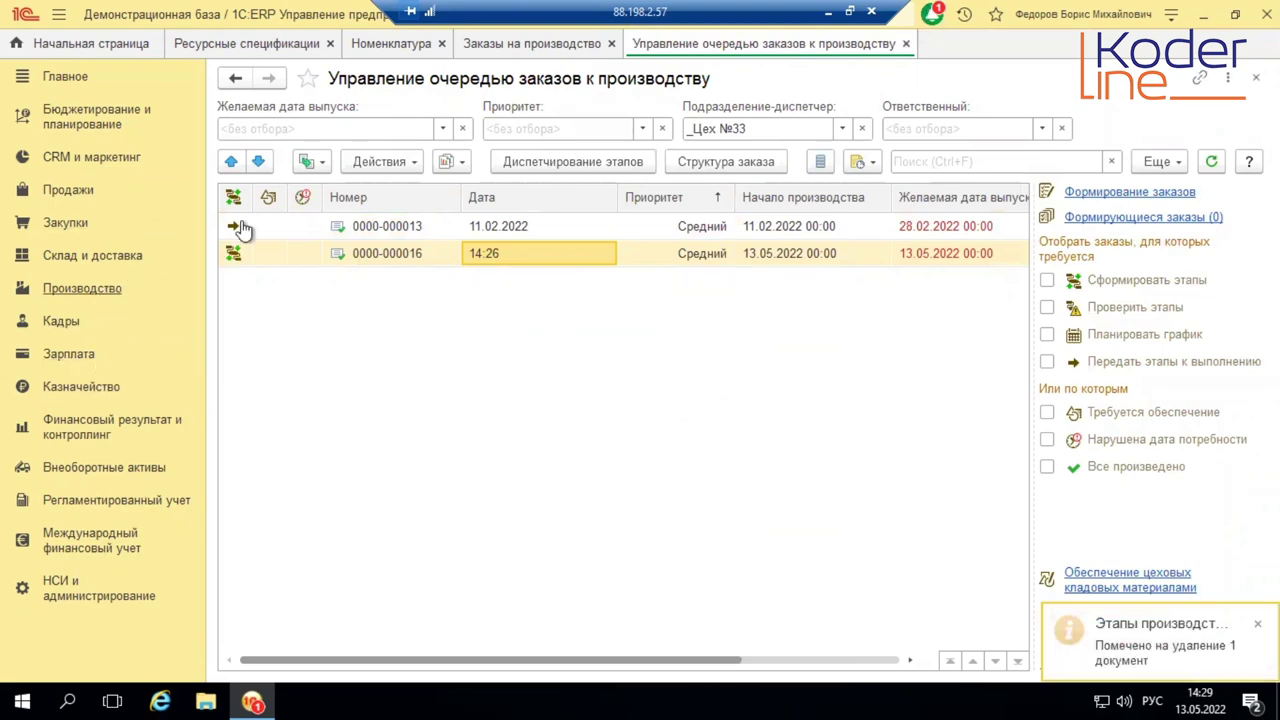
left_click(326, 250)
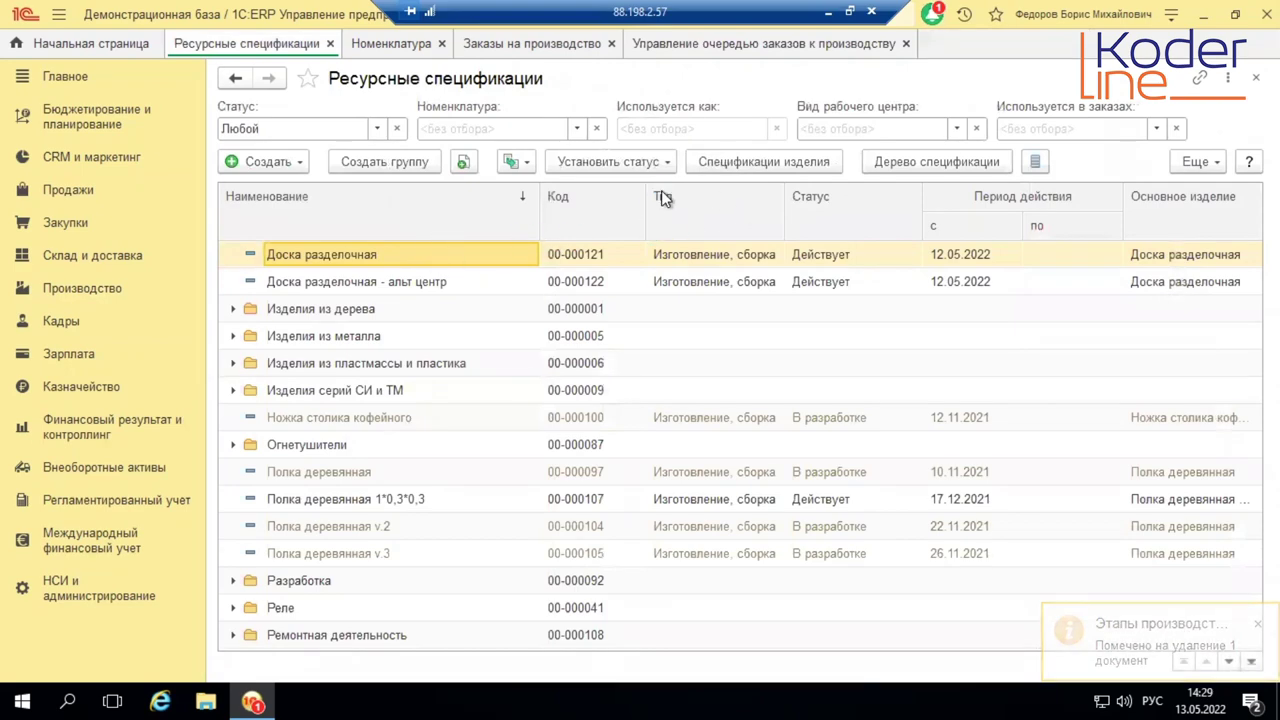
left_click(983, 189)
left_click(962, 215)
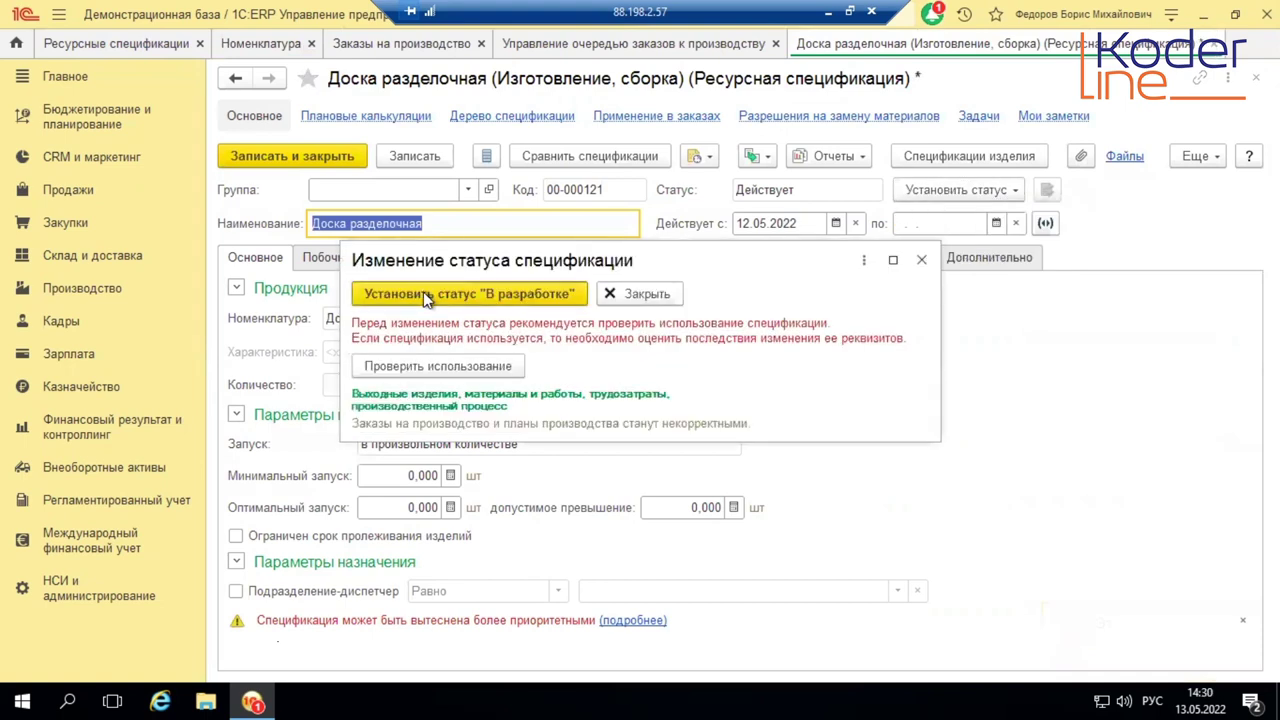
left_click(425, 295)
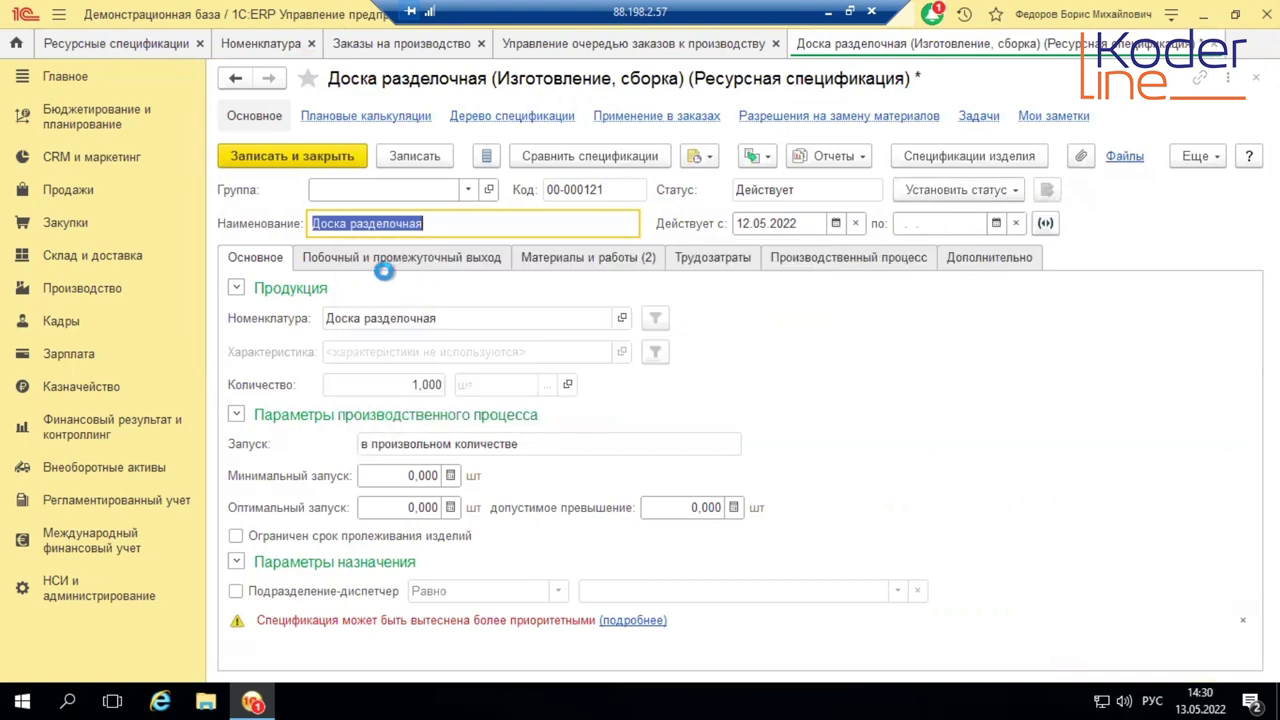
Step: Delete the "Древесина 2-й сорт" line from the specification's materials and works
left_click(567, 262)
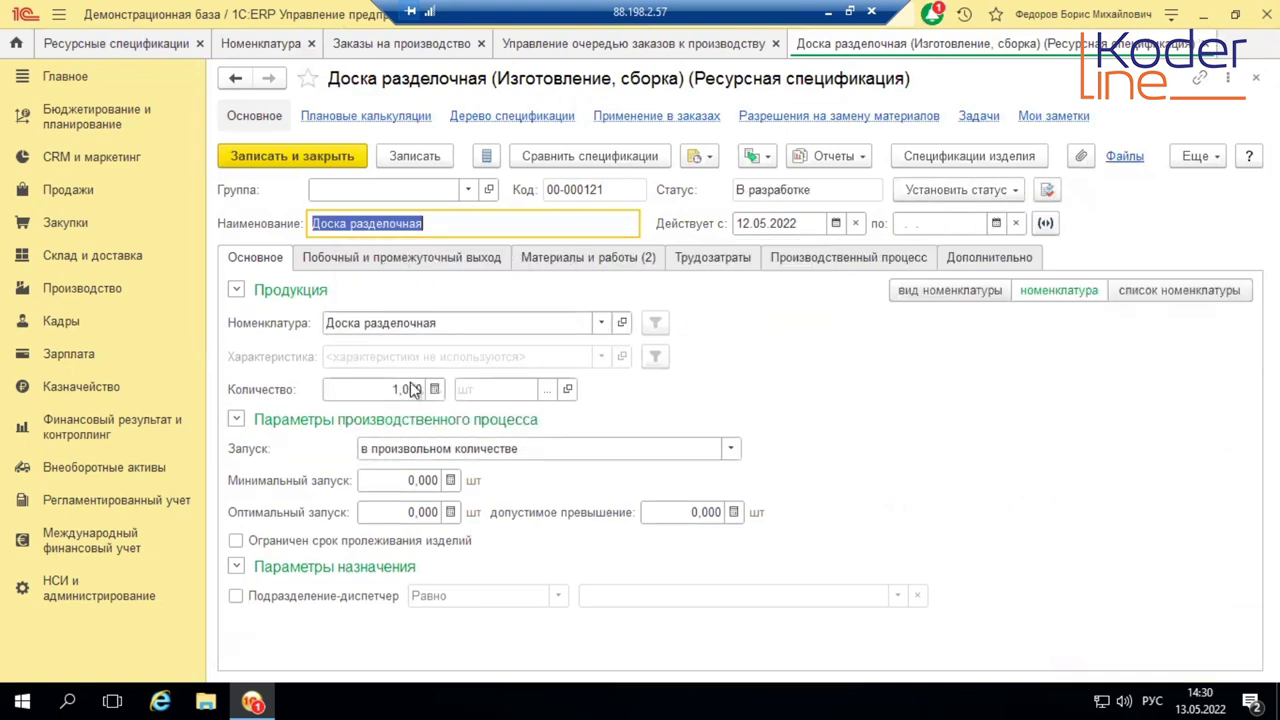
left_click(410, 381)
key("Delete")
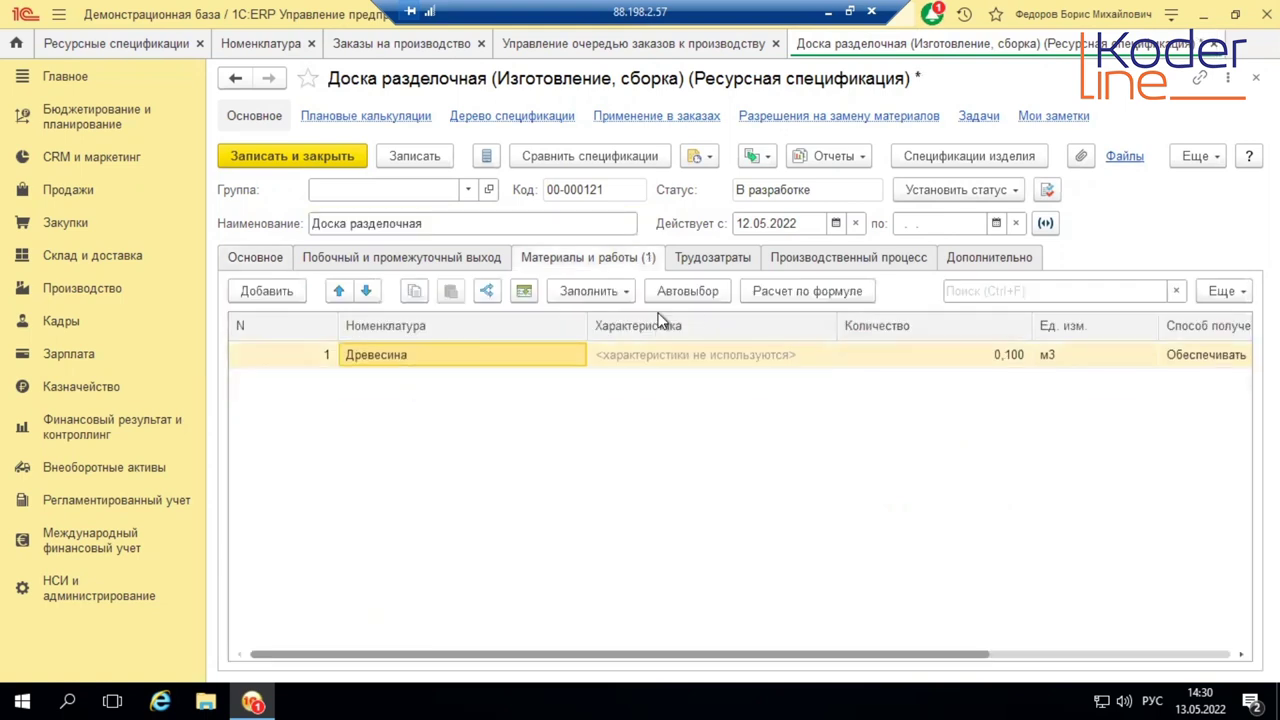
Step: Set the specification's status to "Действует", then save and close it
left_click(995, 193)
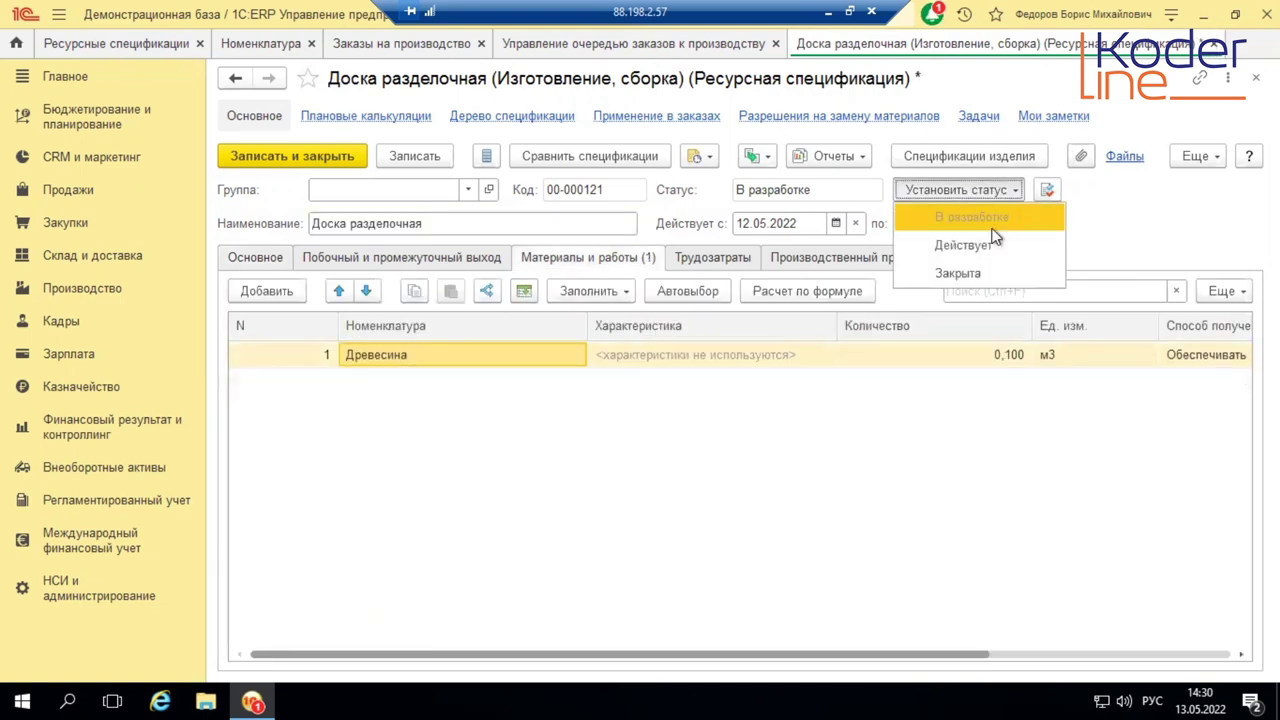
left_click(991, 240)
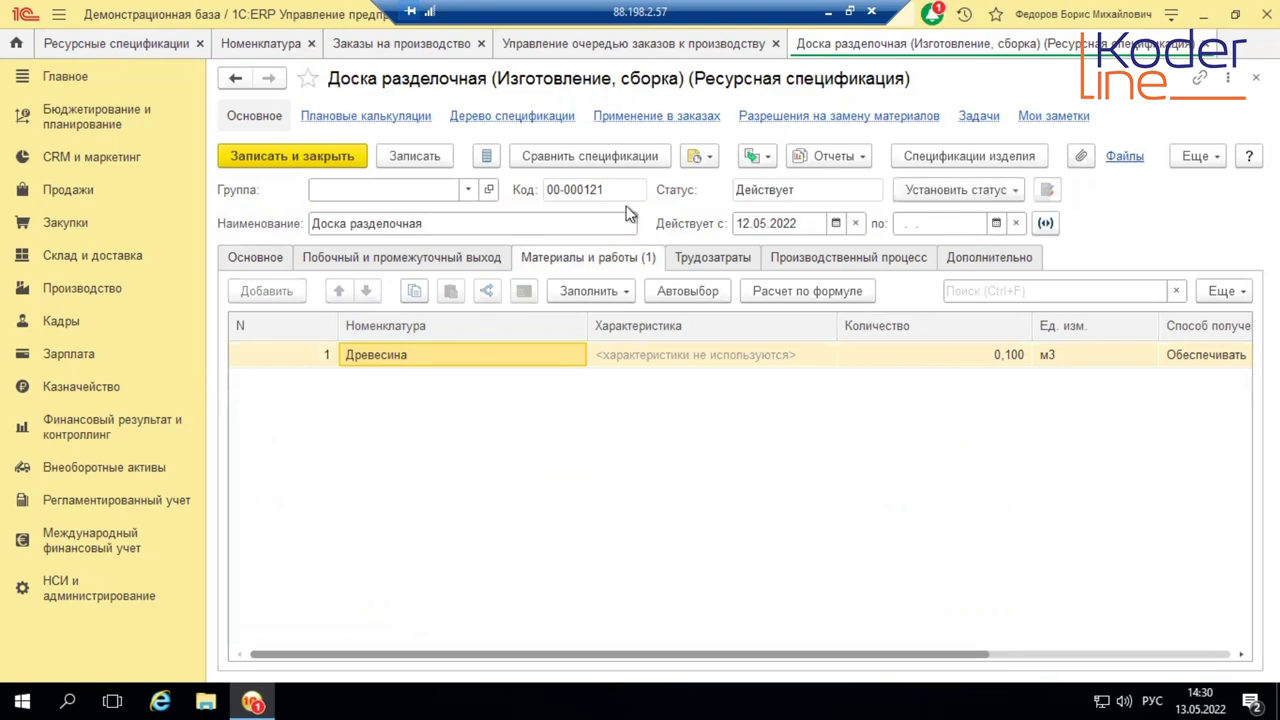
left_click(296, 161)
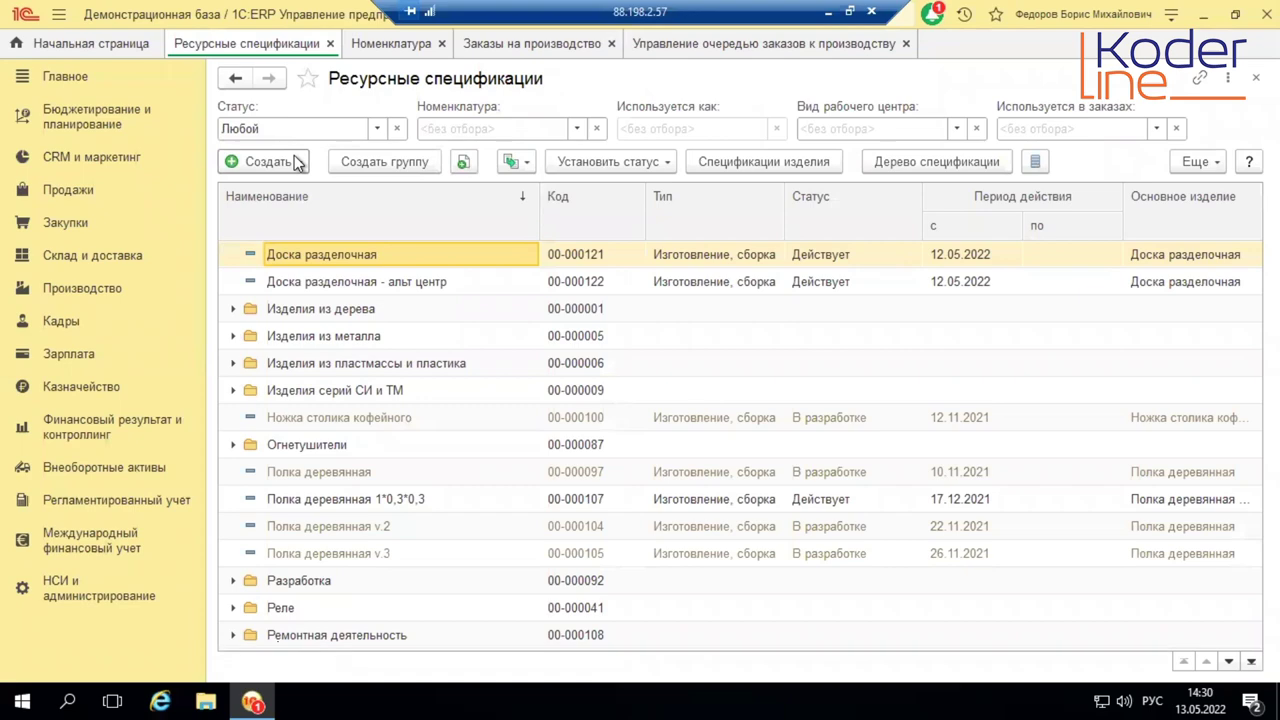
Step: Create a new material substitution permission in the production section with the application instruction "12345"
left_click(100, 292)
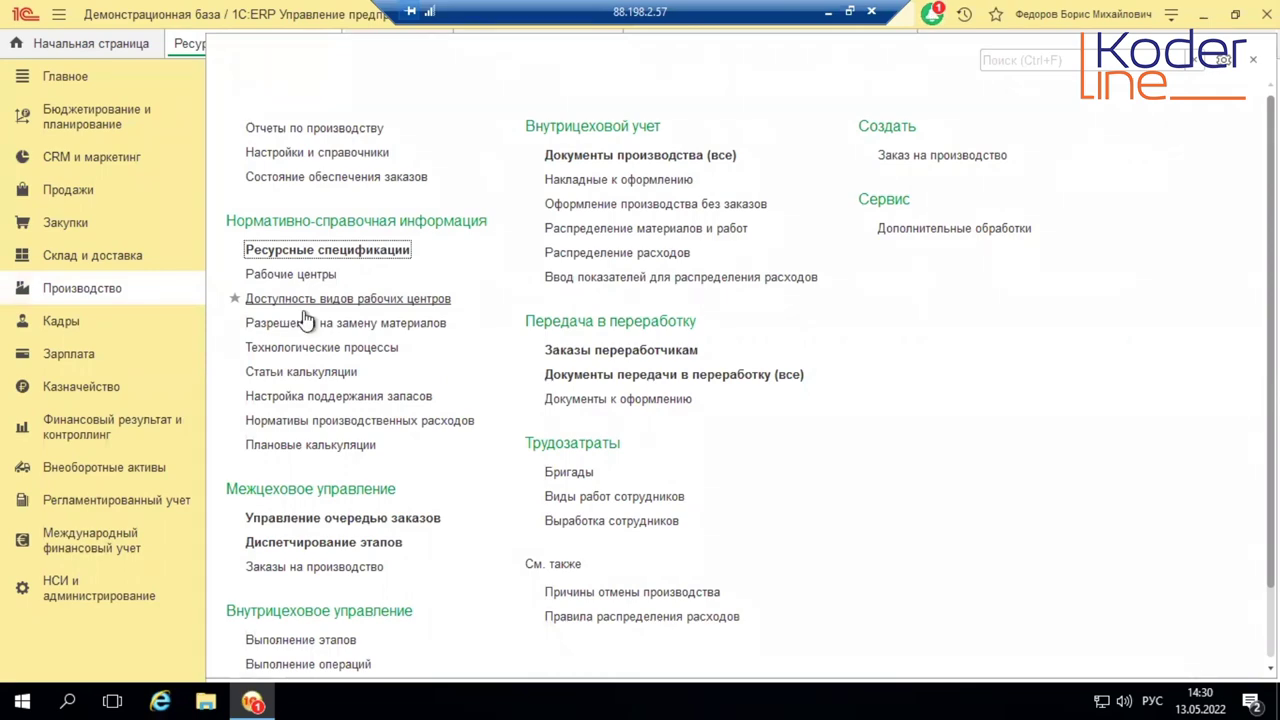
left_click(325, 324)
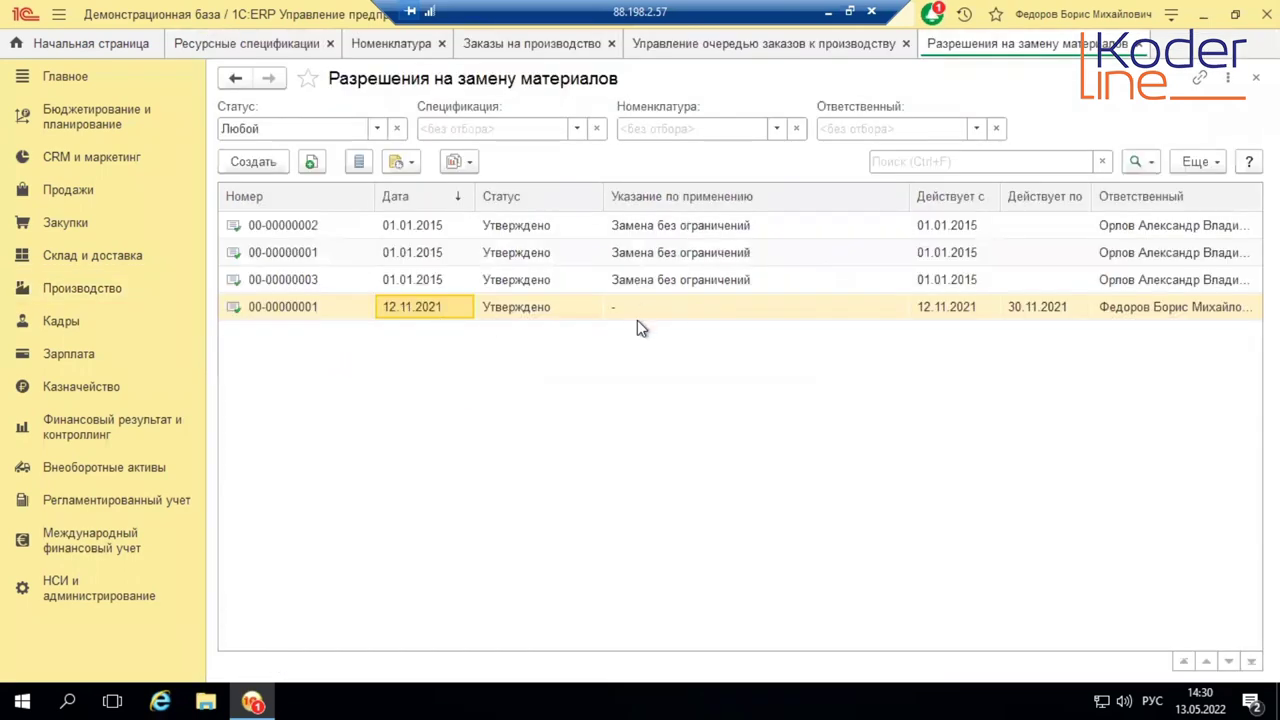
left_click(280, 170)
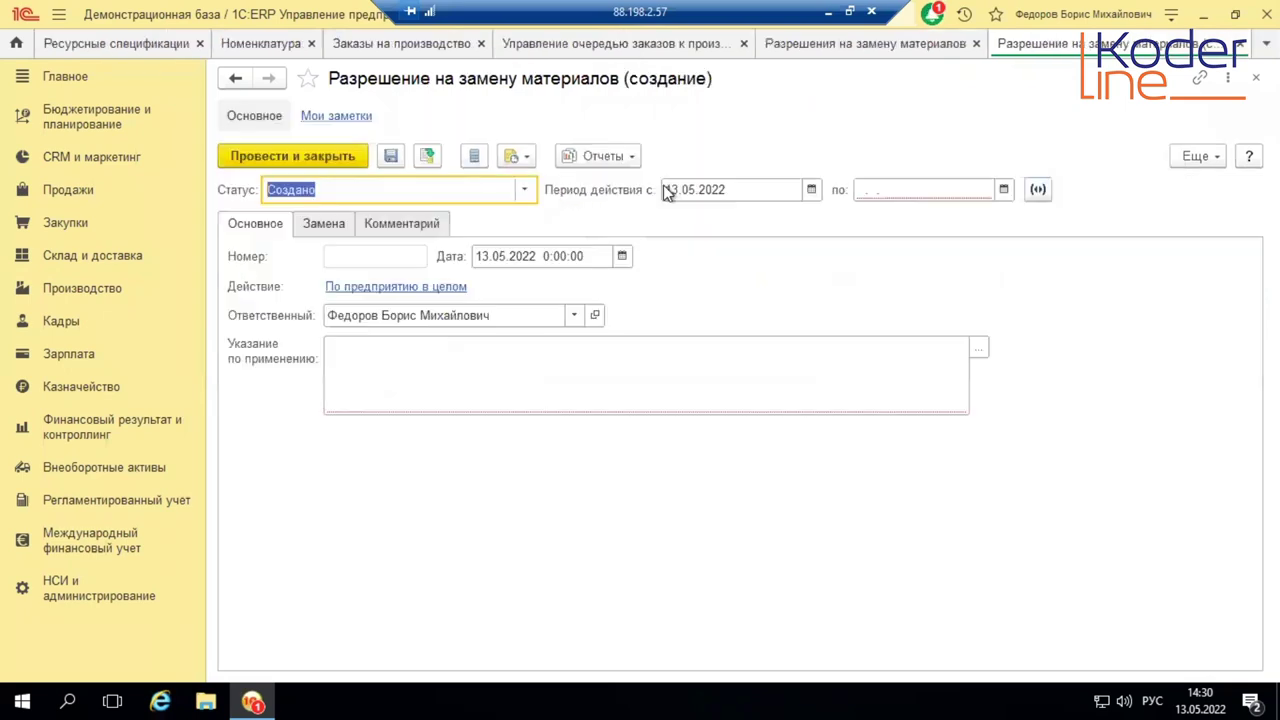
left_click(452, 362)
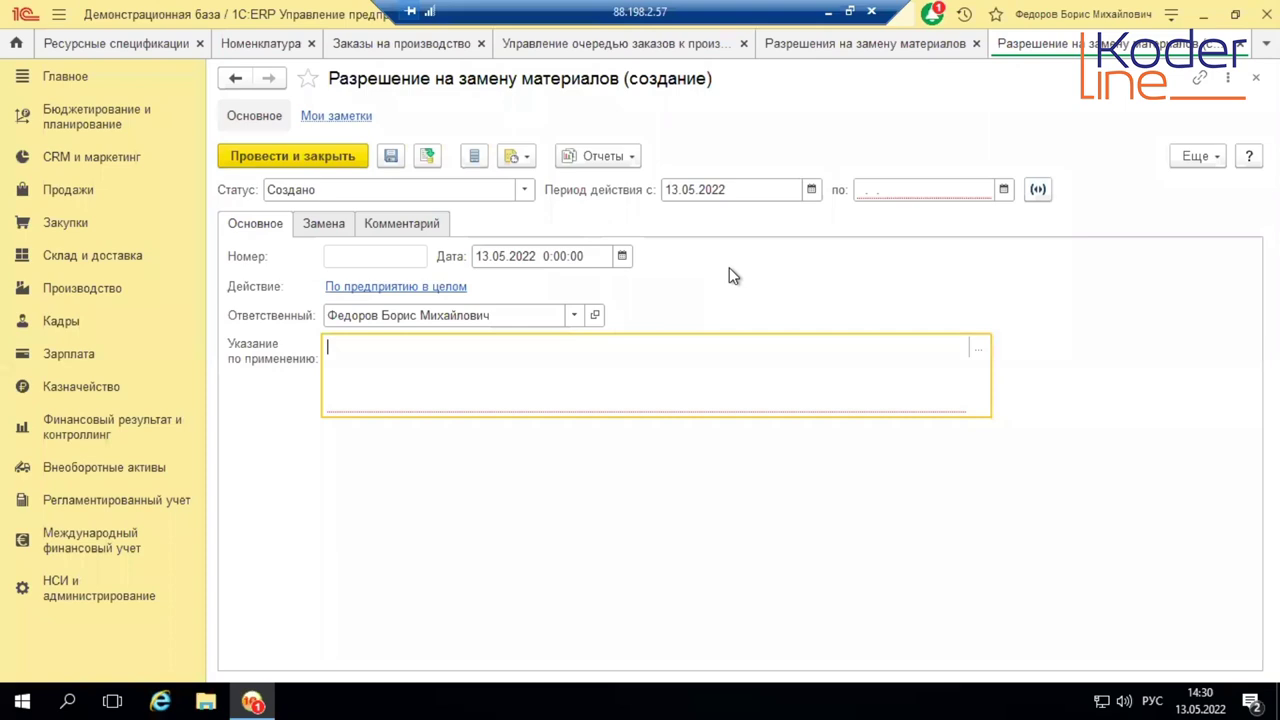
type("12345")
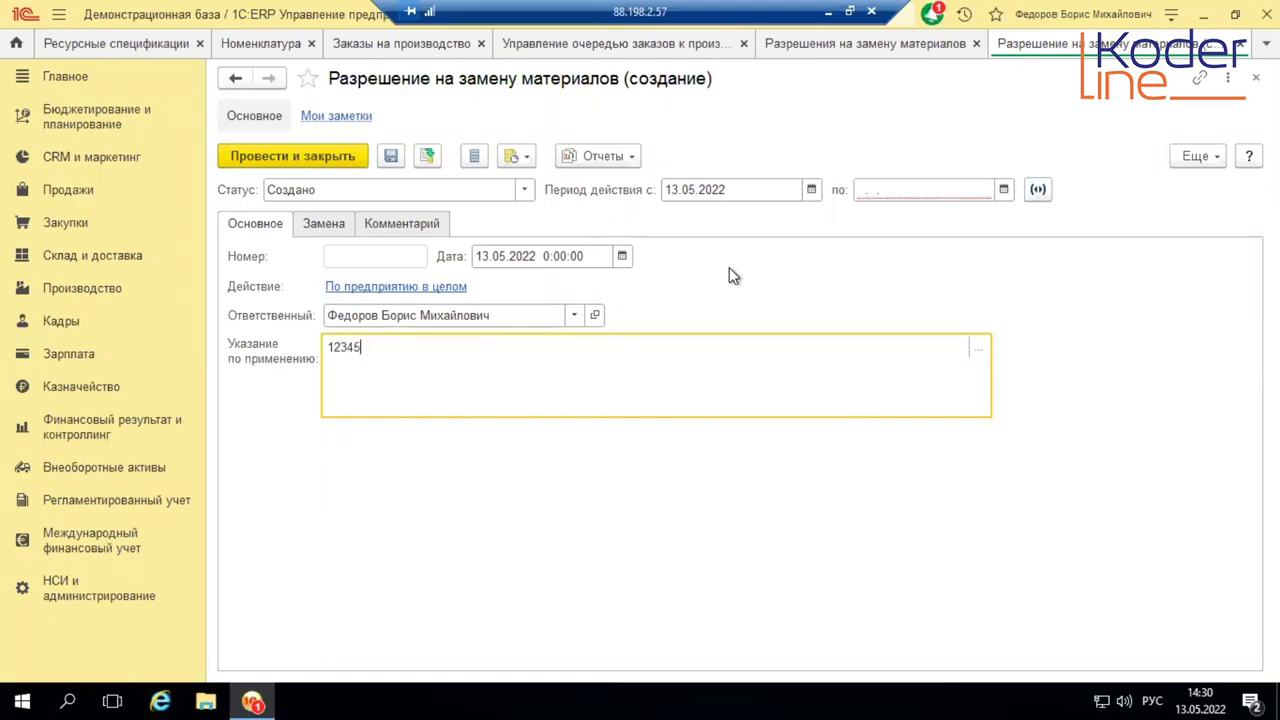
Step: Add "Древесина" with a quantity of 0,1 to the permission's set of replaced materials
left_click(318, 225)
left_click(266, 278)
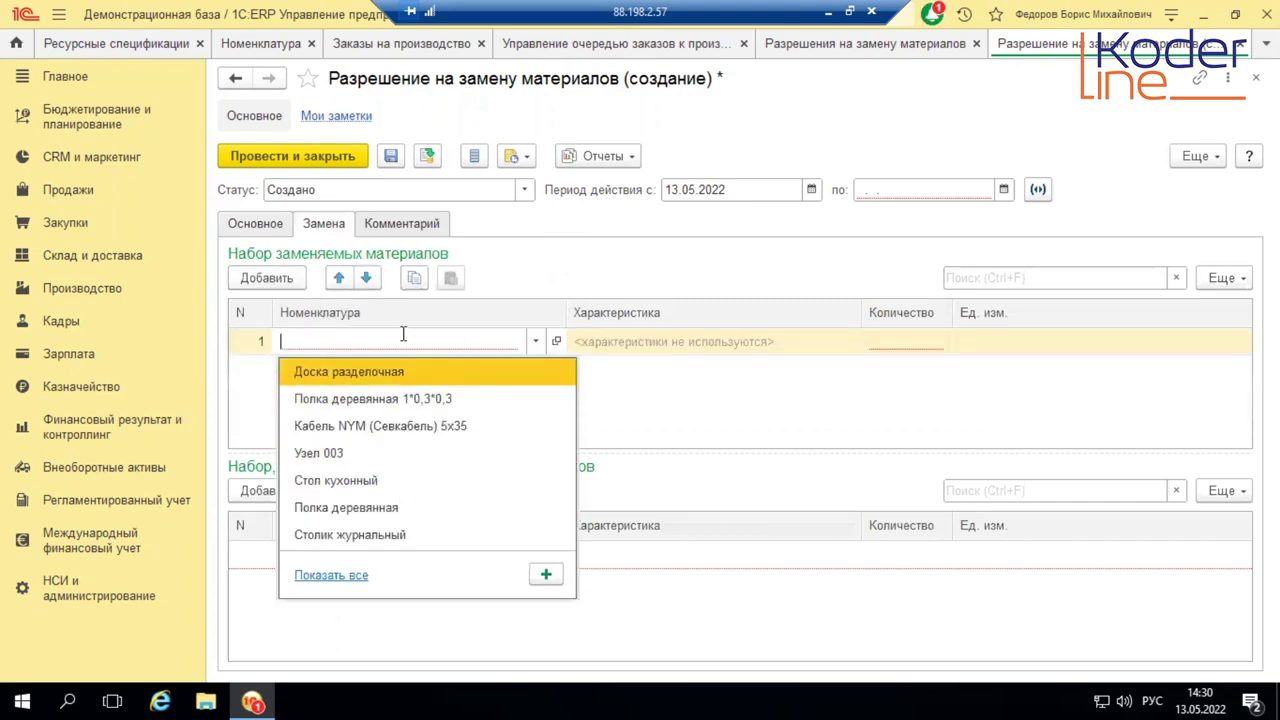
left_click(403, 334)
type("Дре")
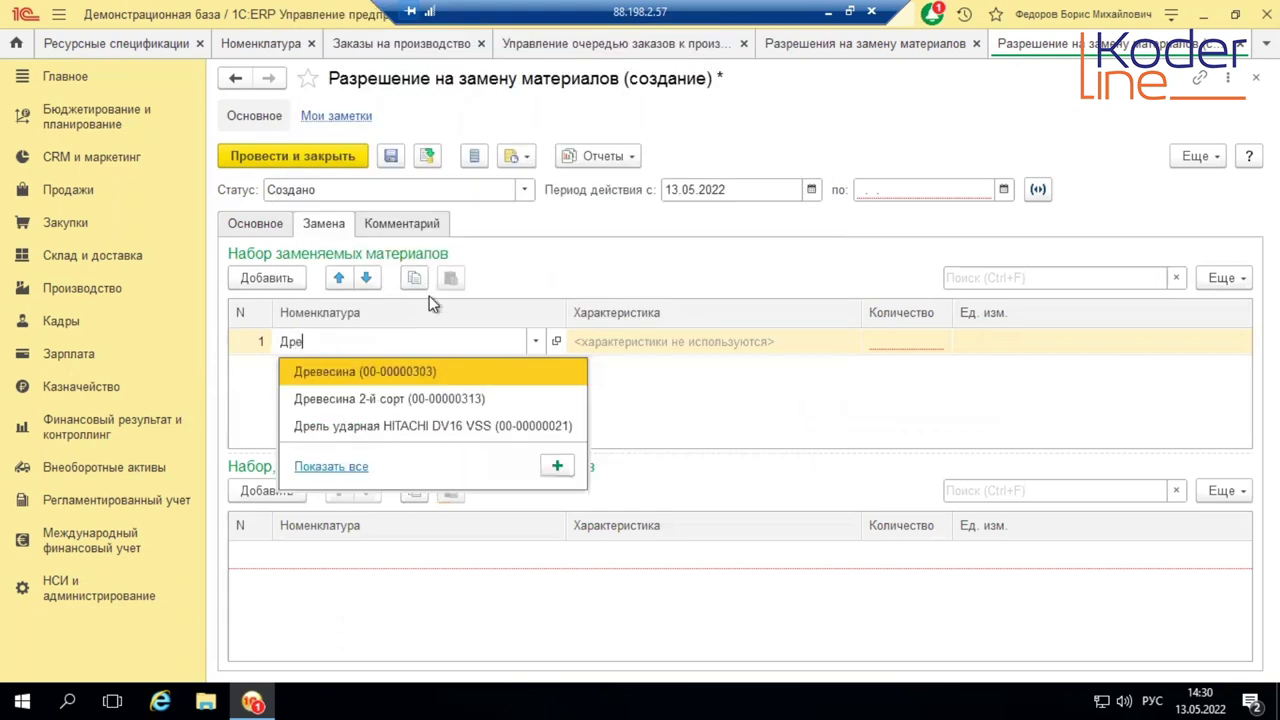
left_click(434, 372)
left_click(895, 340)
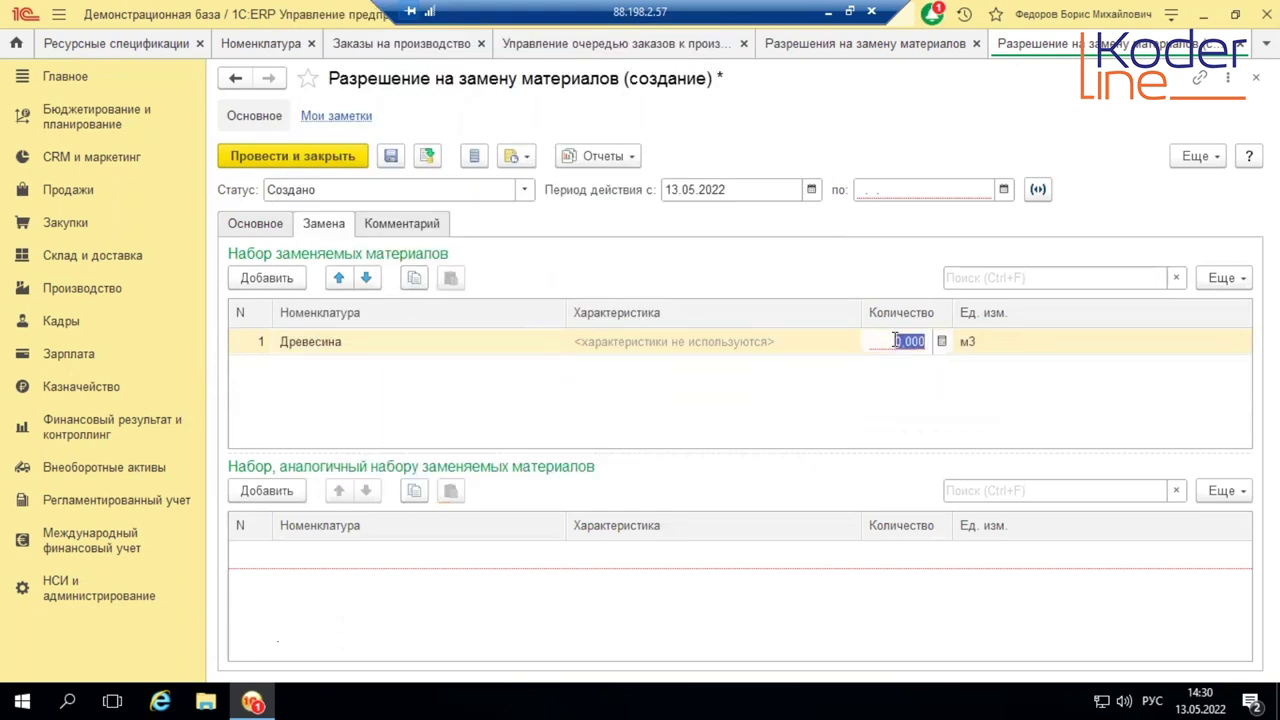
type("0,1")
key("Tab")
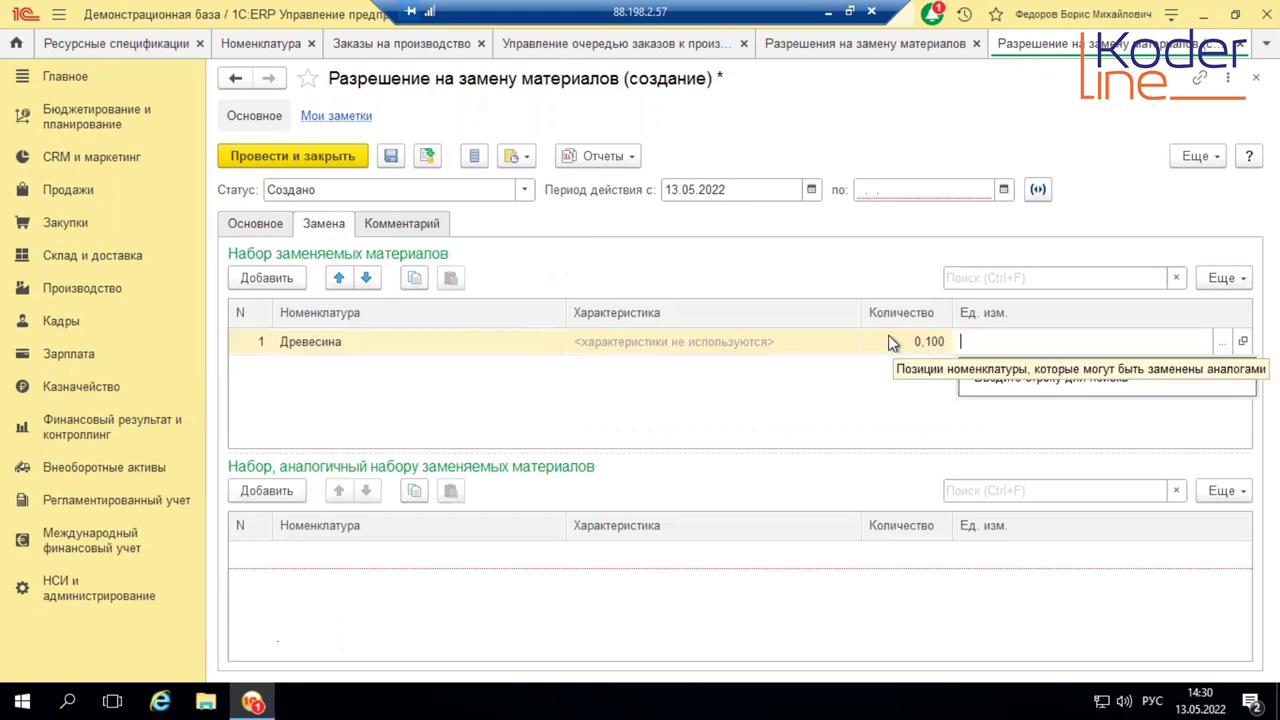
Step: Add "Древесина 2-й сорт" with a quantity of 0,2 to the permission's set of analogous materials
left_click(280, 490)
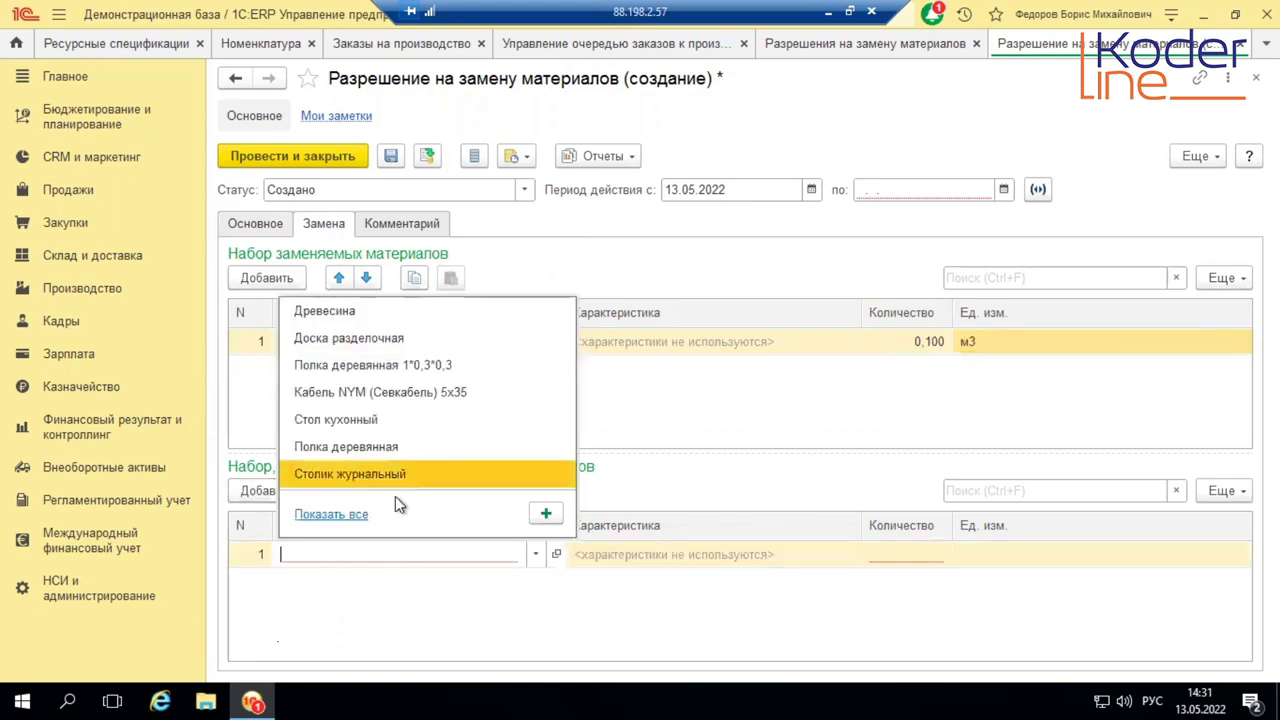
left_click(362, 553)
type("древ")
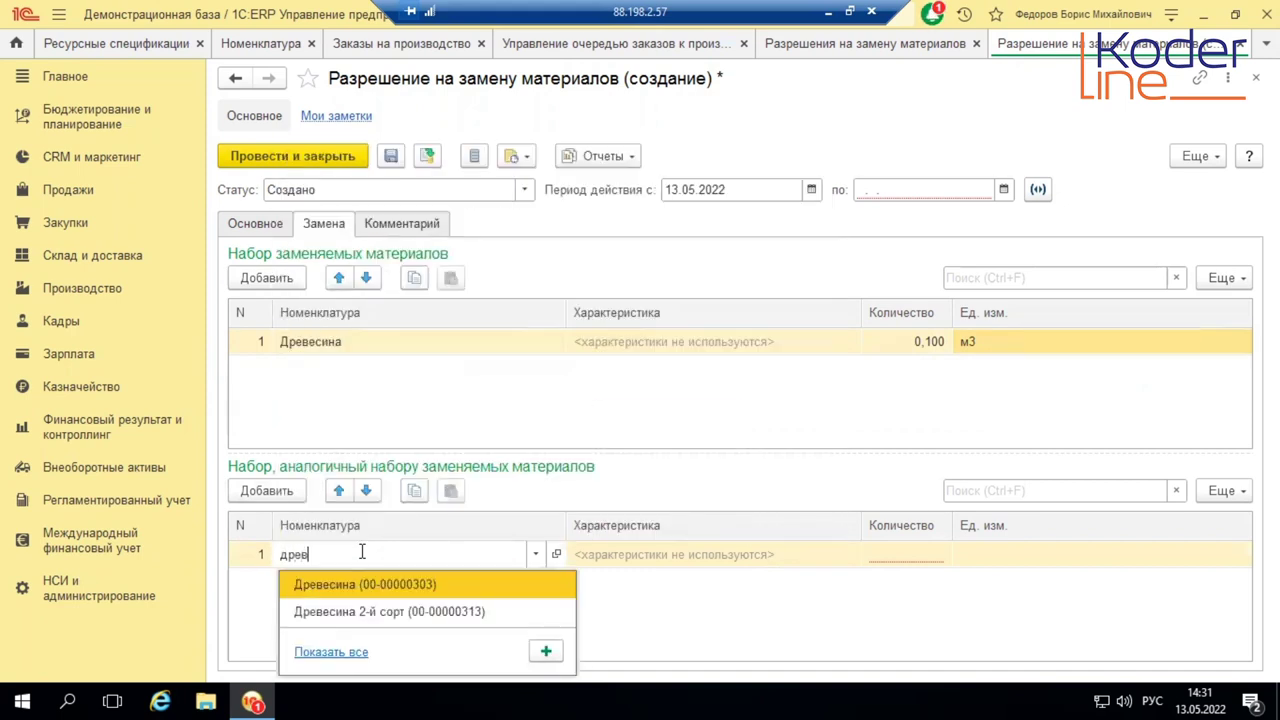
left_click(371, 611)
left_click(890, 556)
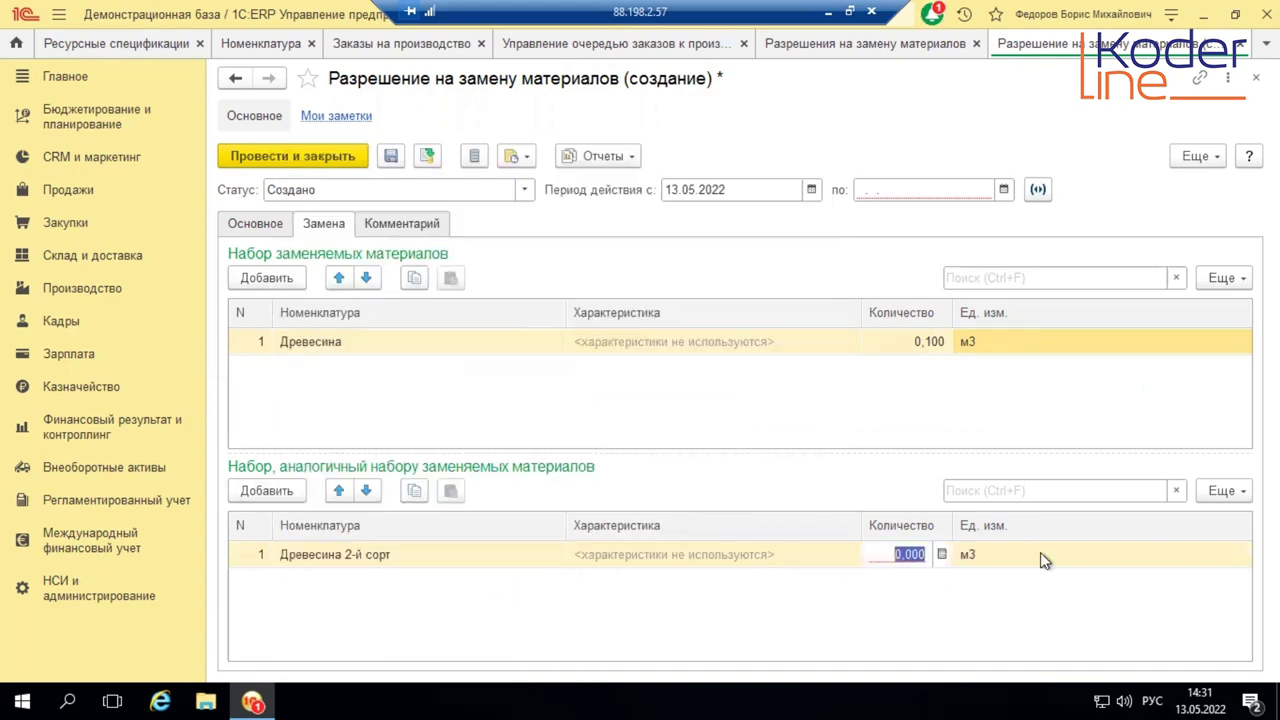
type("0,2")
left_click(1040, 553)
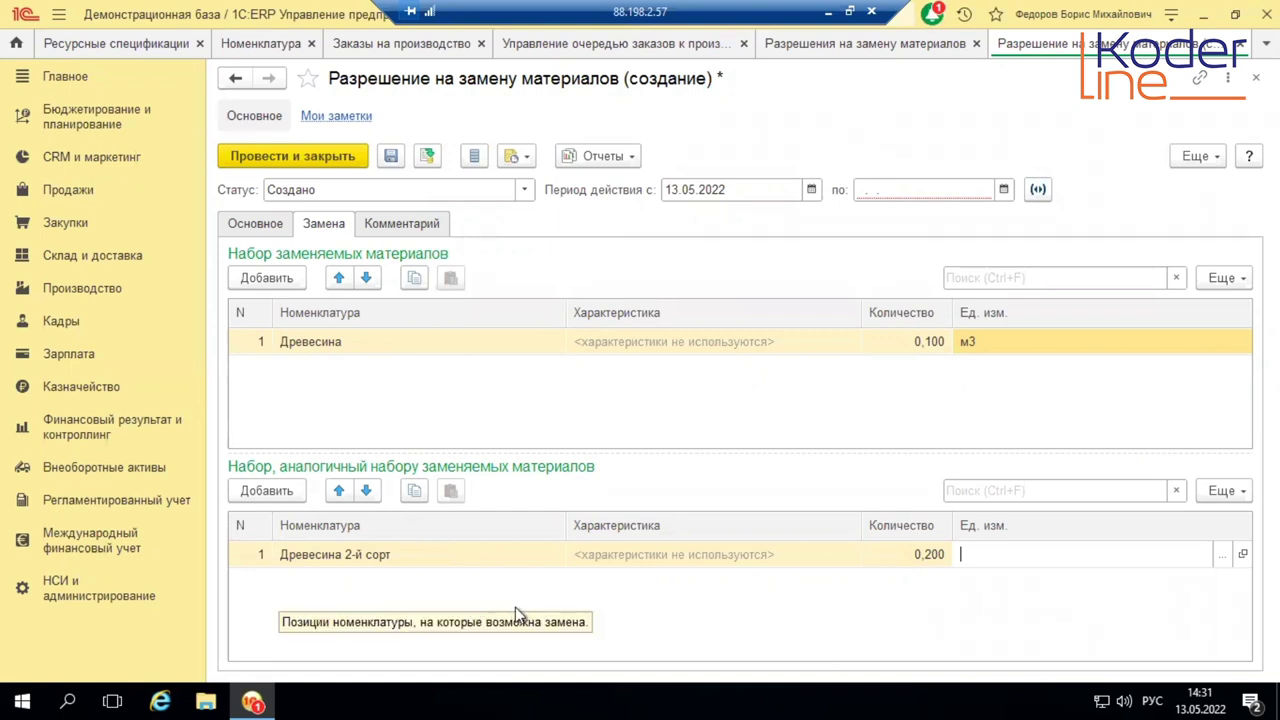
Step: Confirm the analogous material's unit as м3 and set the permission's validity end date to 14.05.2022
key("Return")
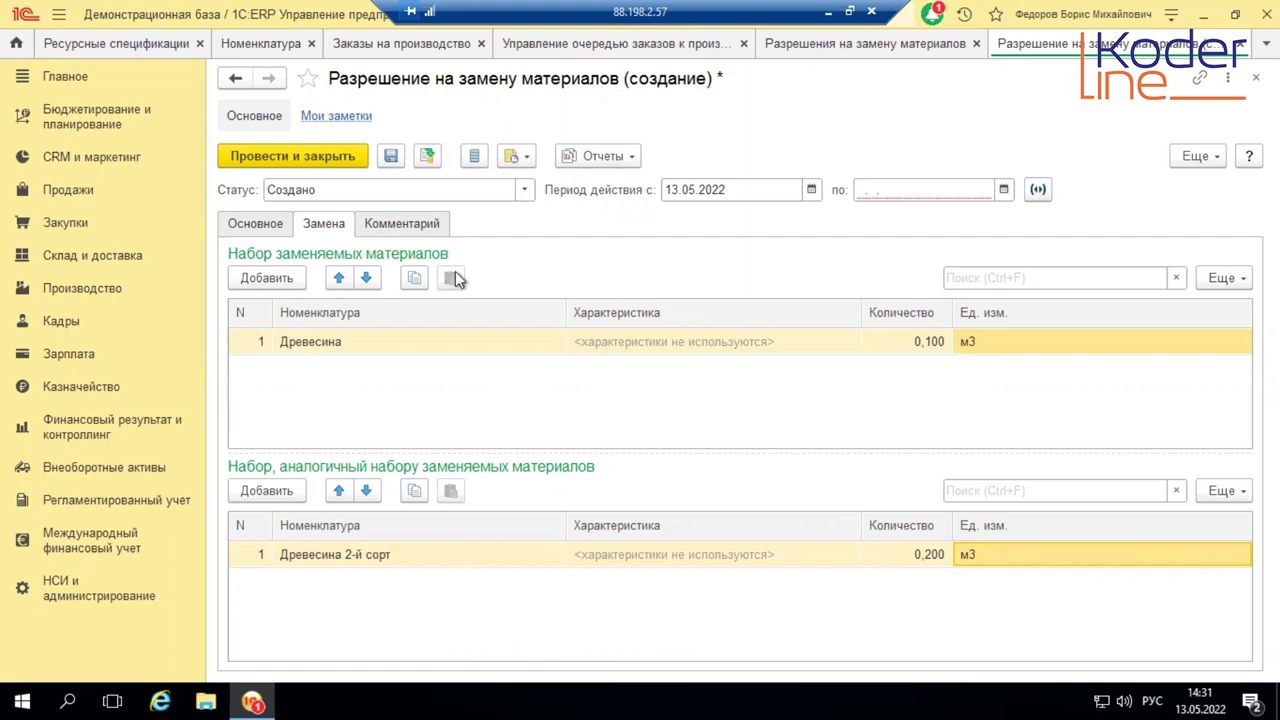
left_click(1005, 190)
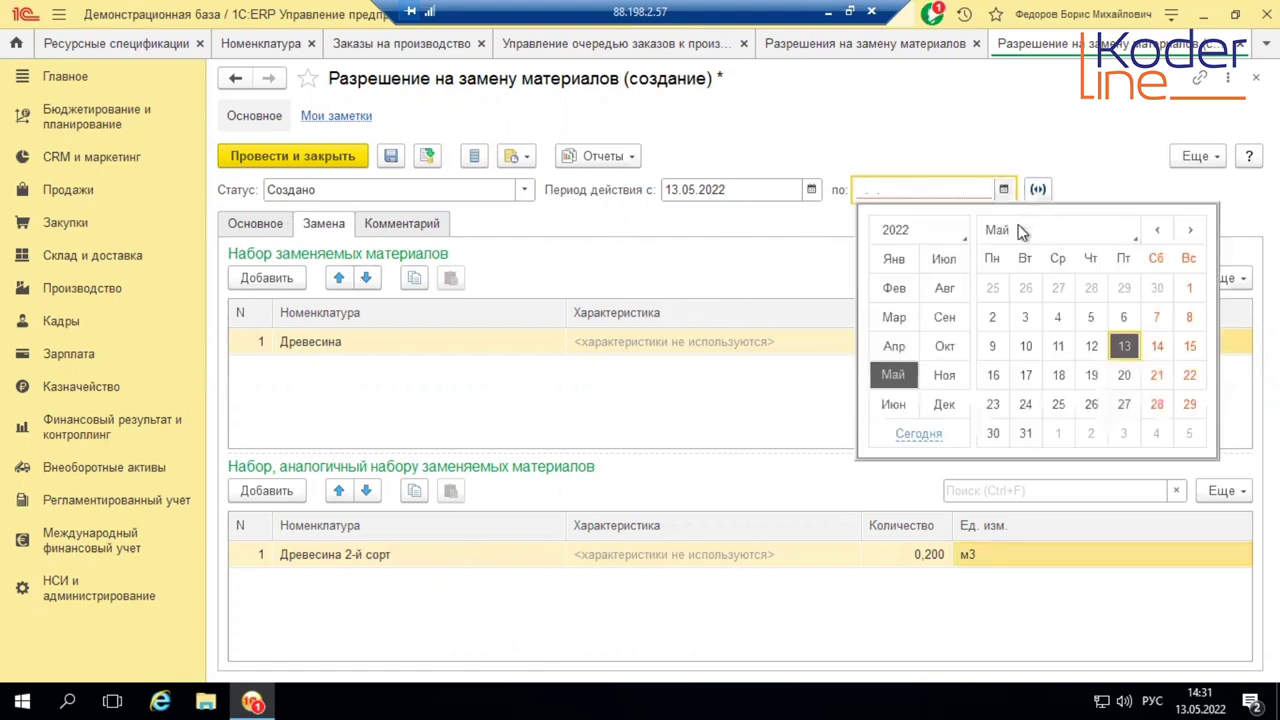
left_click(1156, 346)
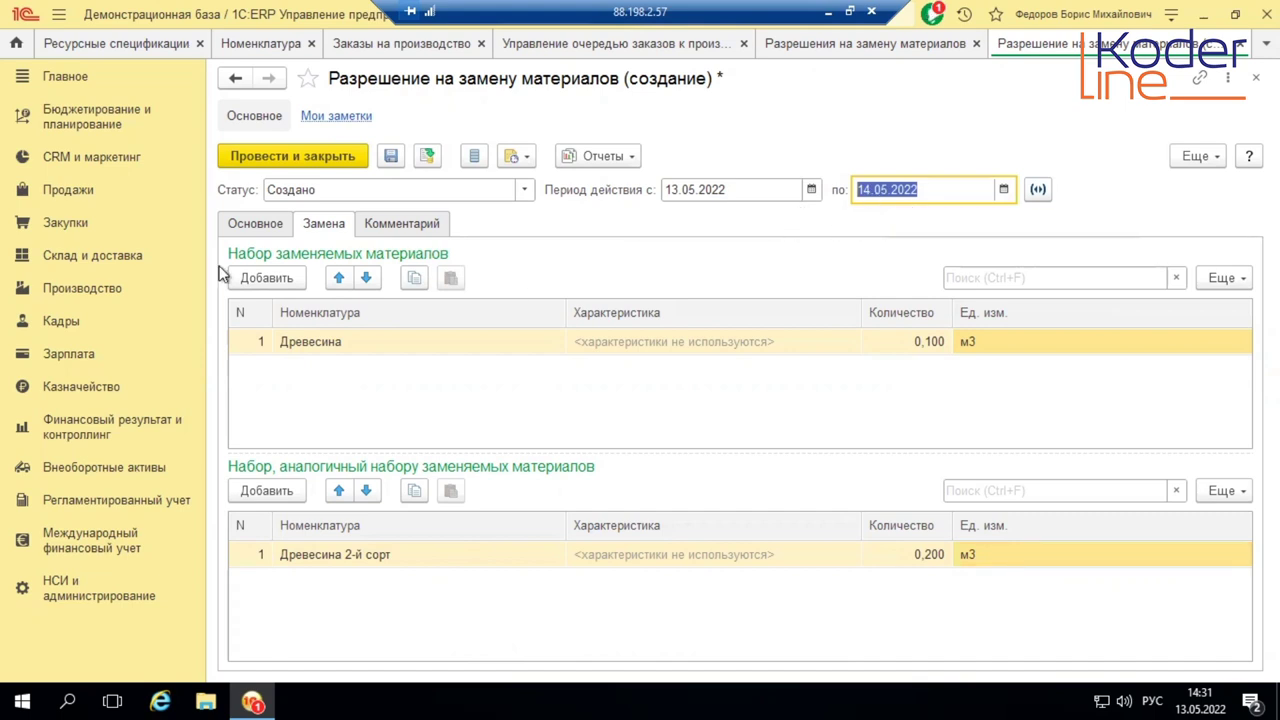
Step: Examine the options for narrowing the permission's scope, keeping it applied to the enterprise as a whole
left_click(260, 222)
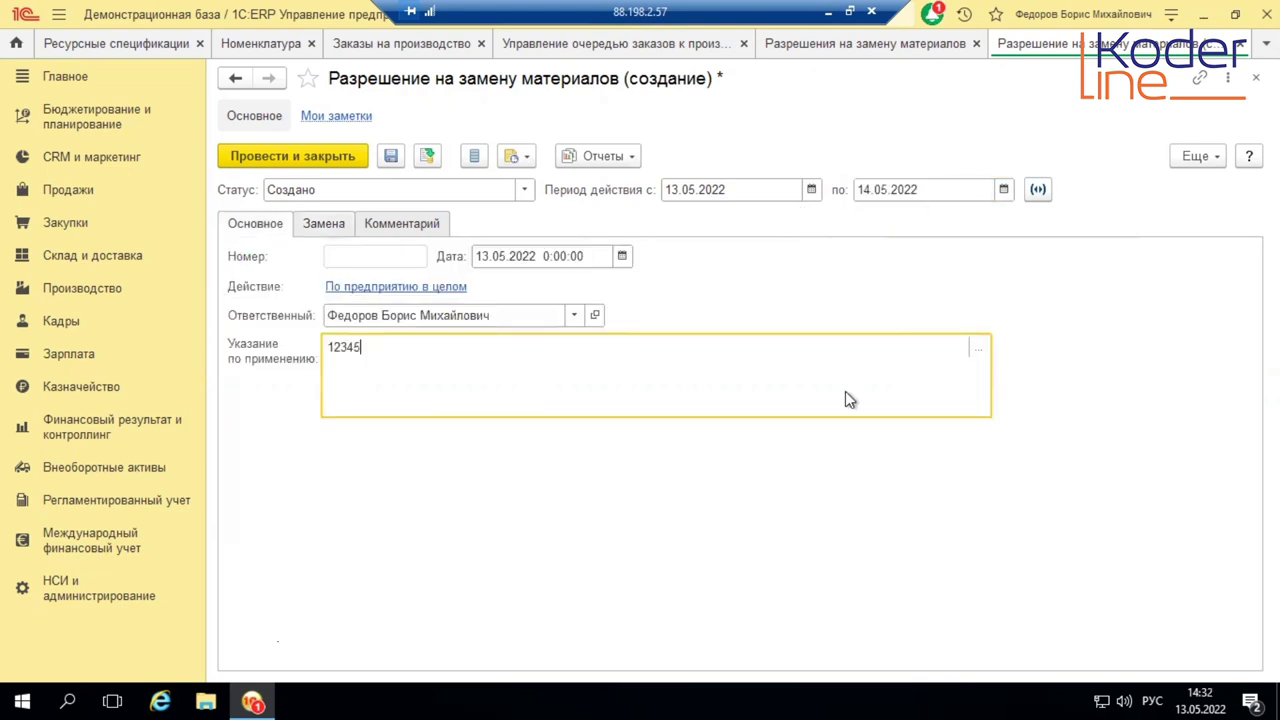
left_click(398, 288)
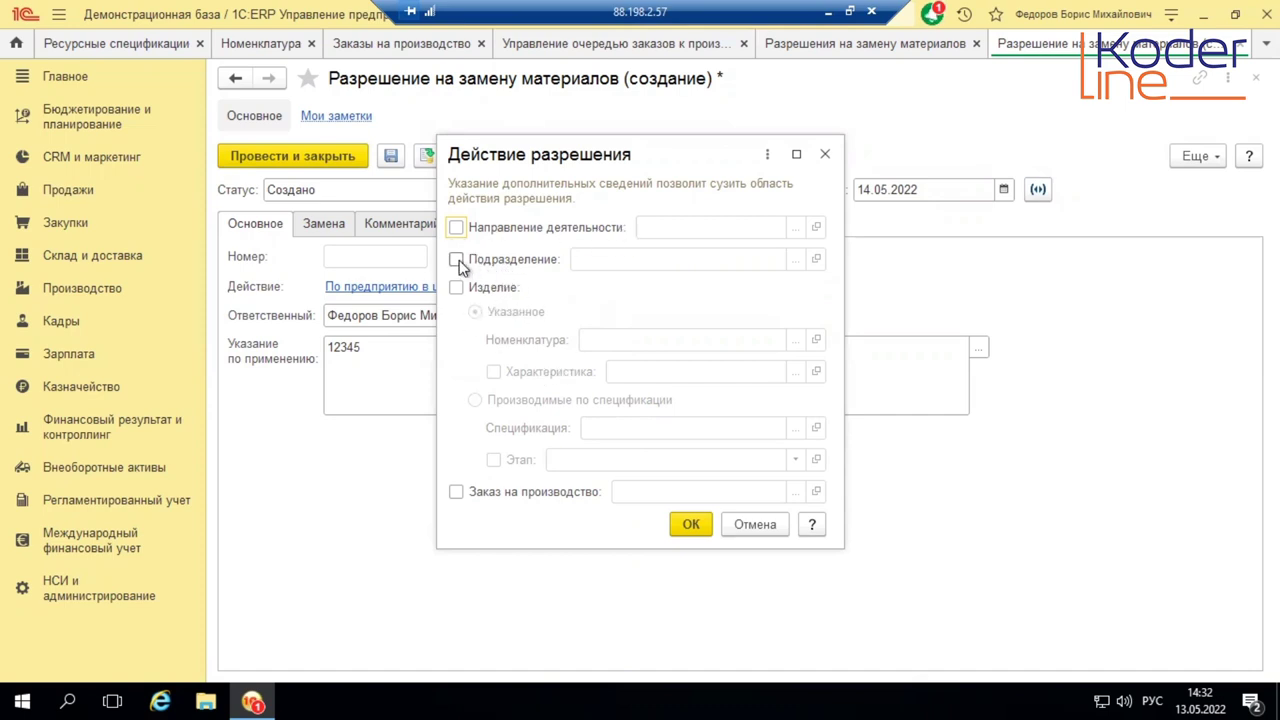
left_click(691, 526)
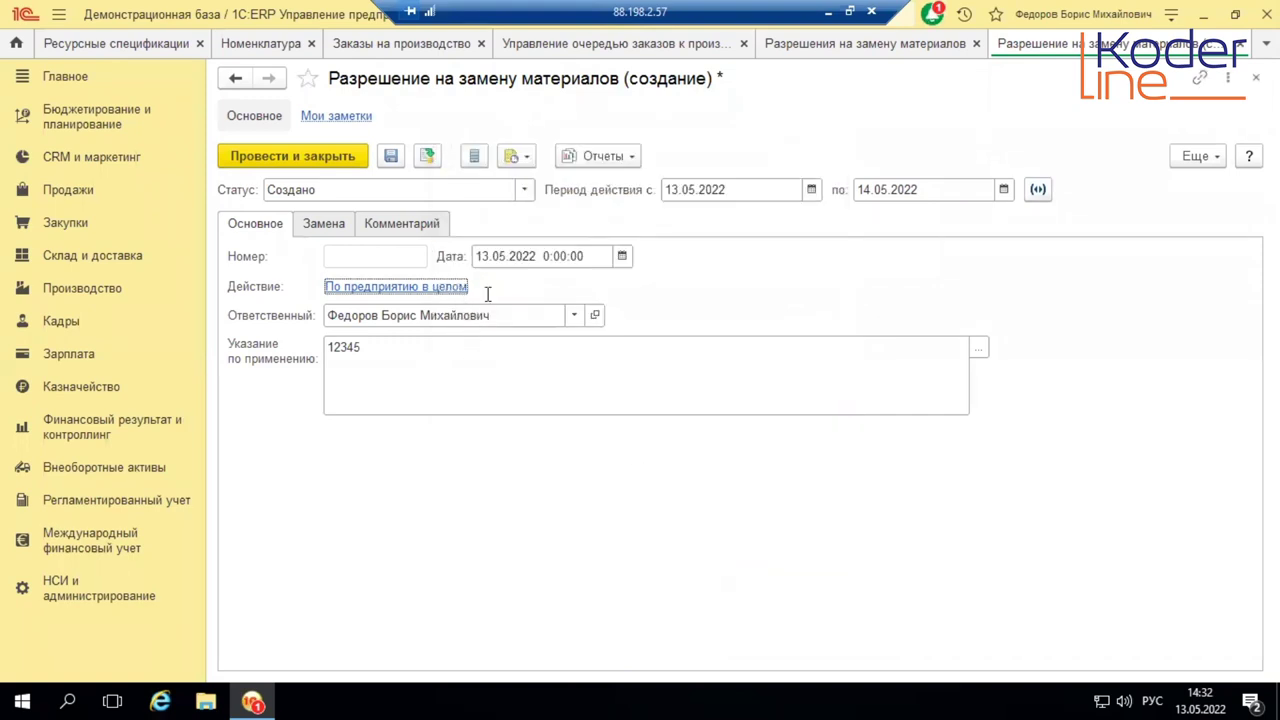
Step: Set the permission's status to "Утверждено", then post and close it
left_click(523, 189)
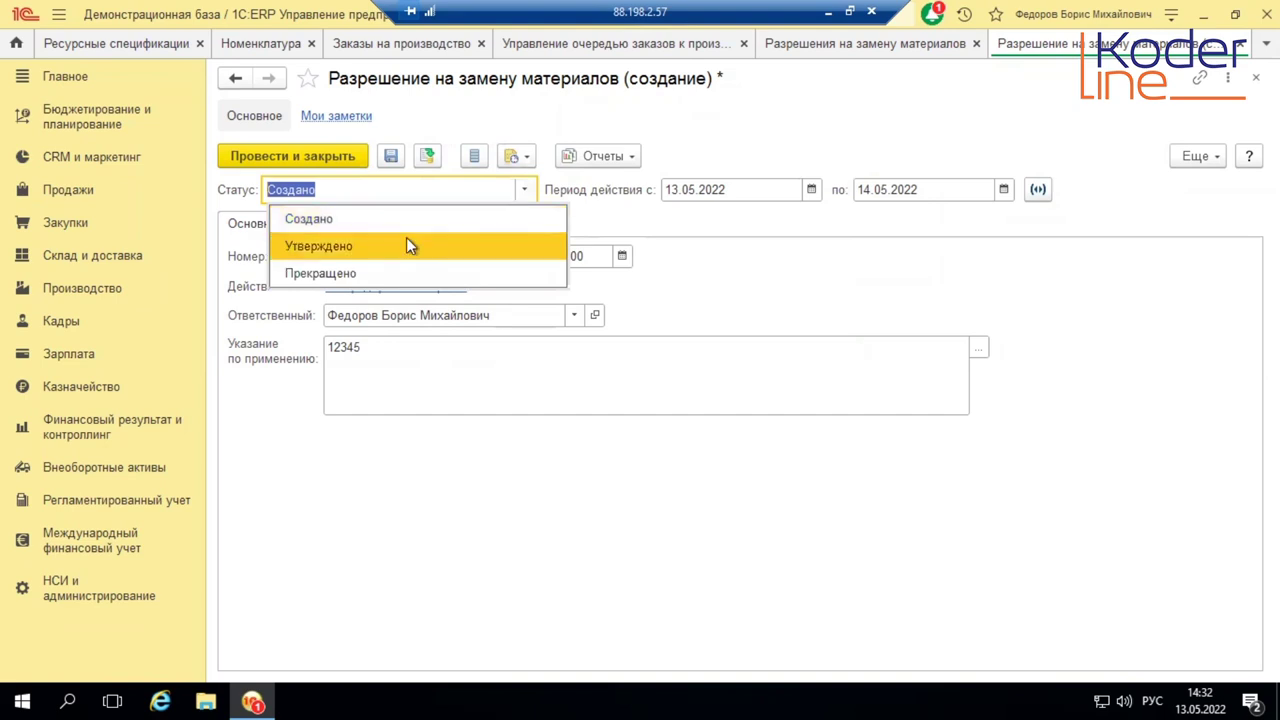
left_click(406, 243)
left_click(340, 158)
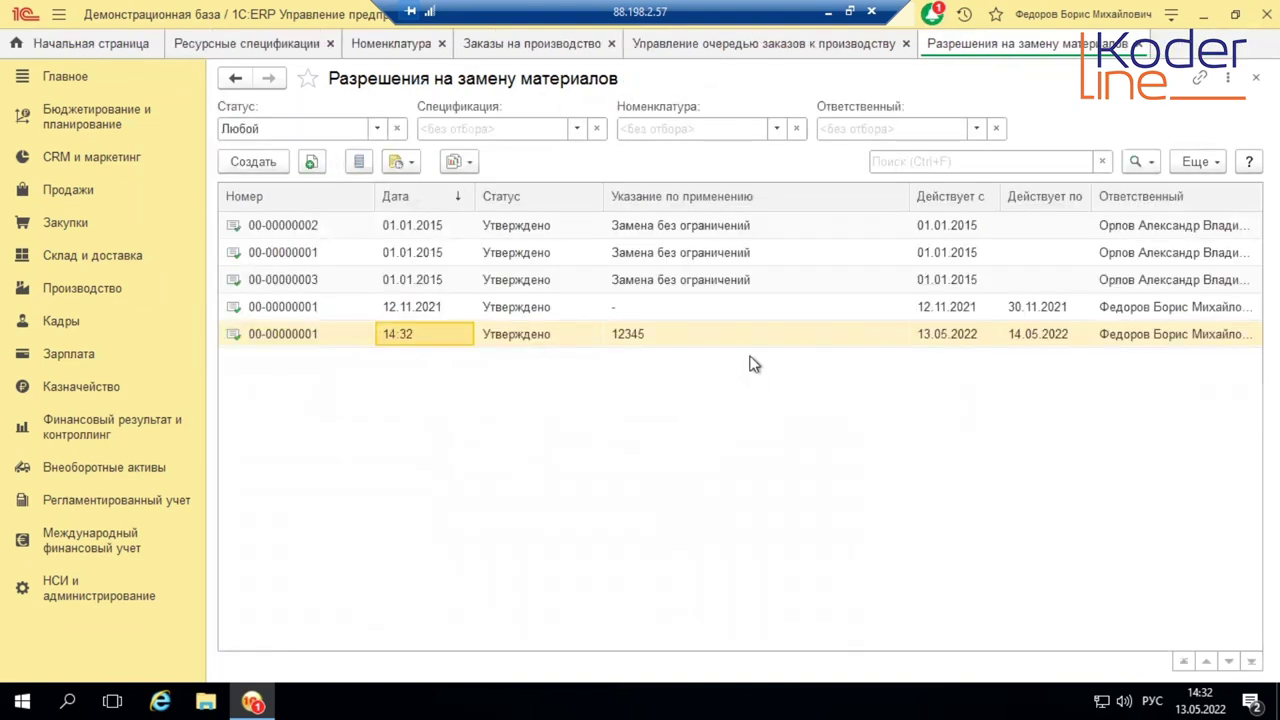
Step: Generate the production stages for the 14:26 order in the production order queue
left_click(737, 46)
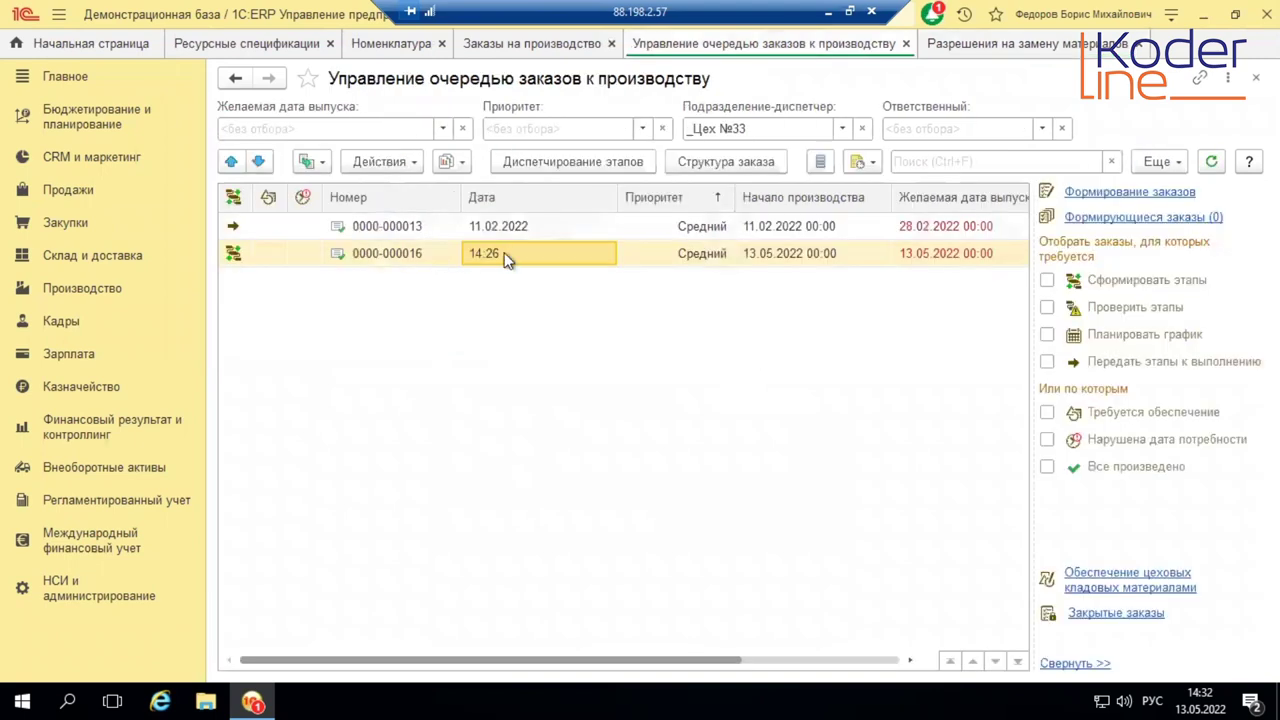
left_click(385, 161)
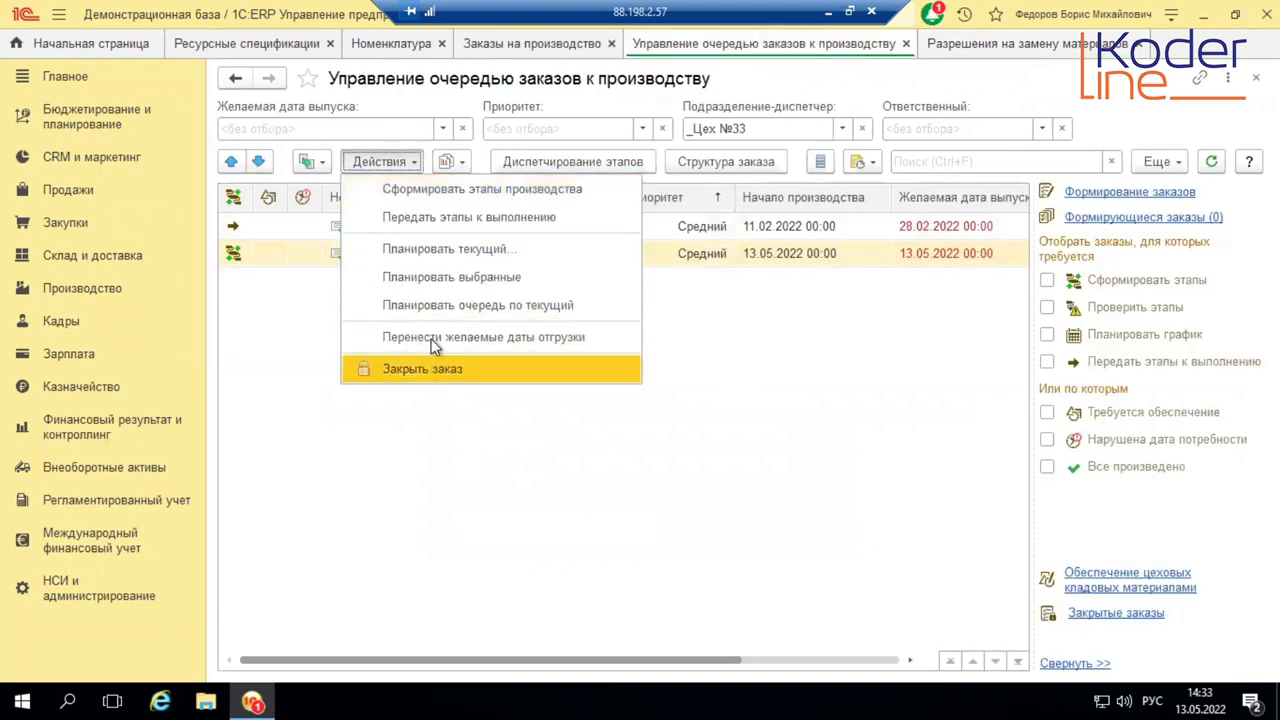
left_click(532, 190)
key("Return")
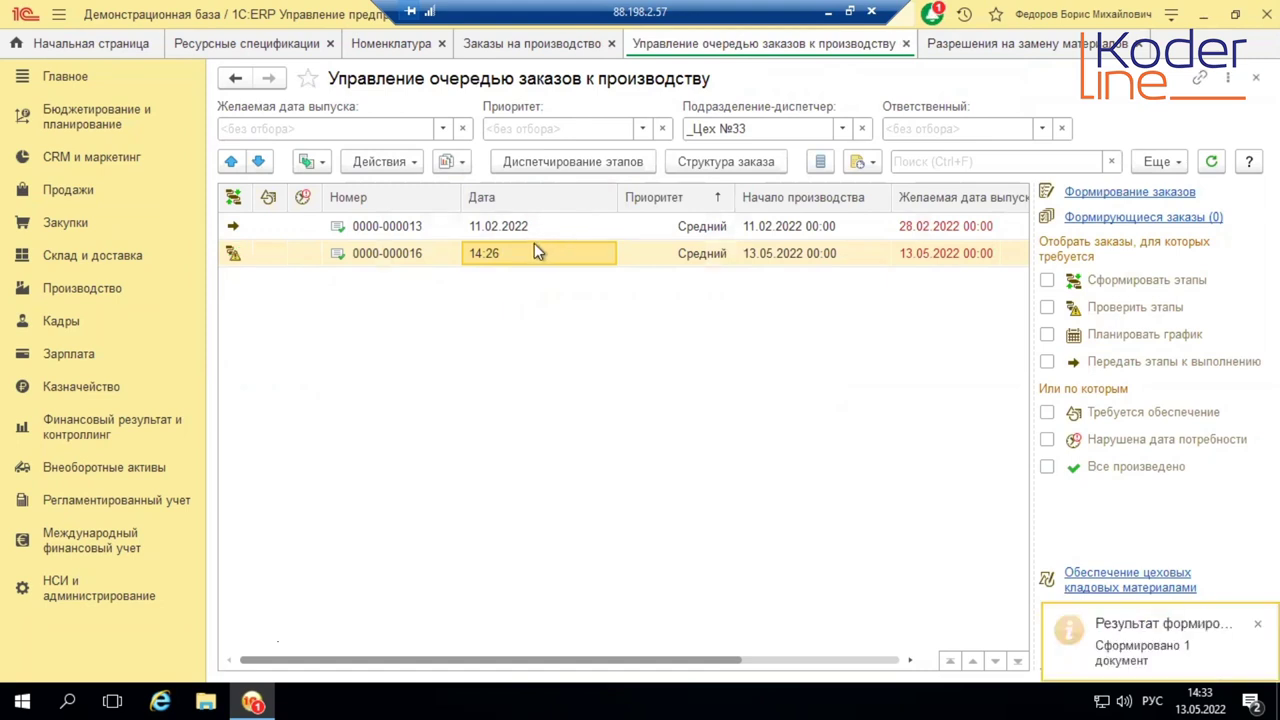
Step: Open the order's production stage through stage dispatching and examine its supply materials
left_click(572, 128)
left_click(573, 104)
left_click(558, 166)
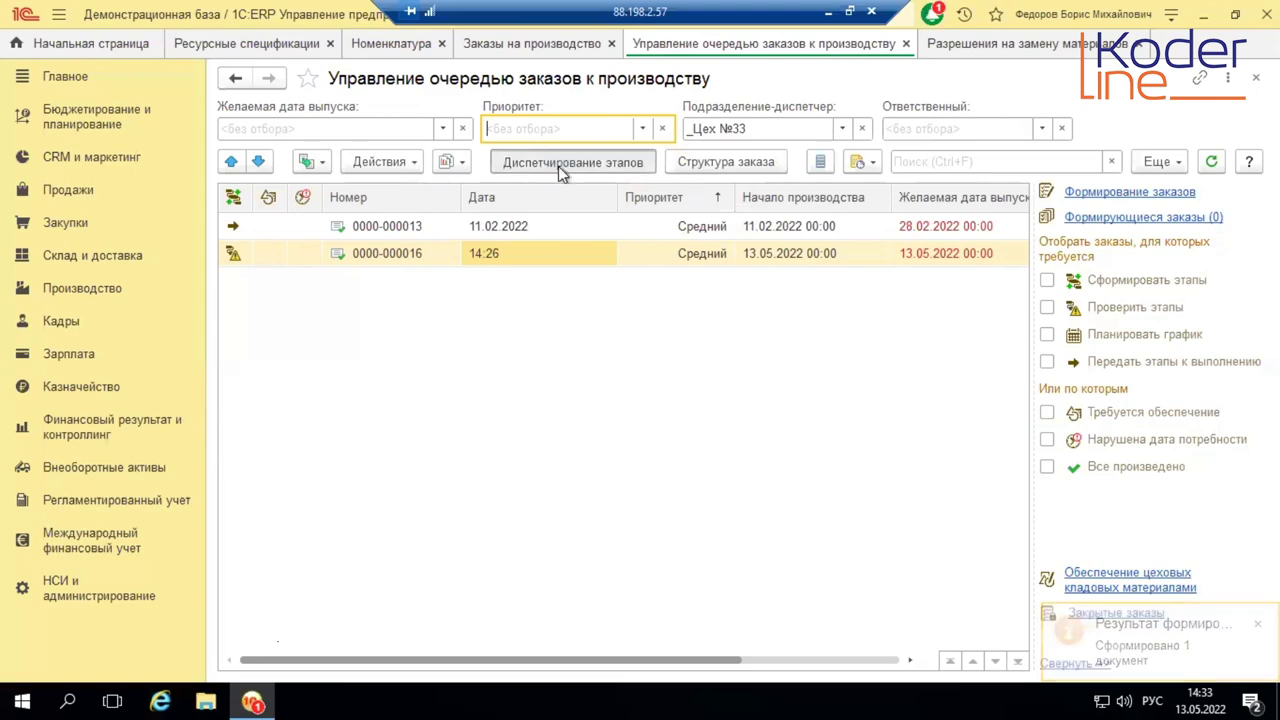
left_click(400, 226)
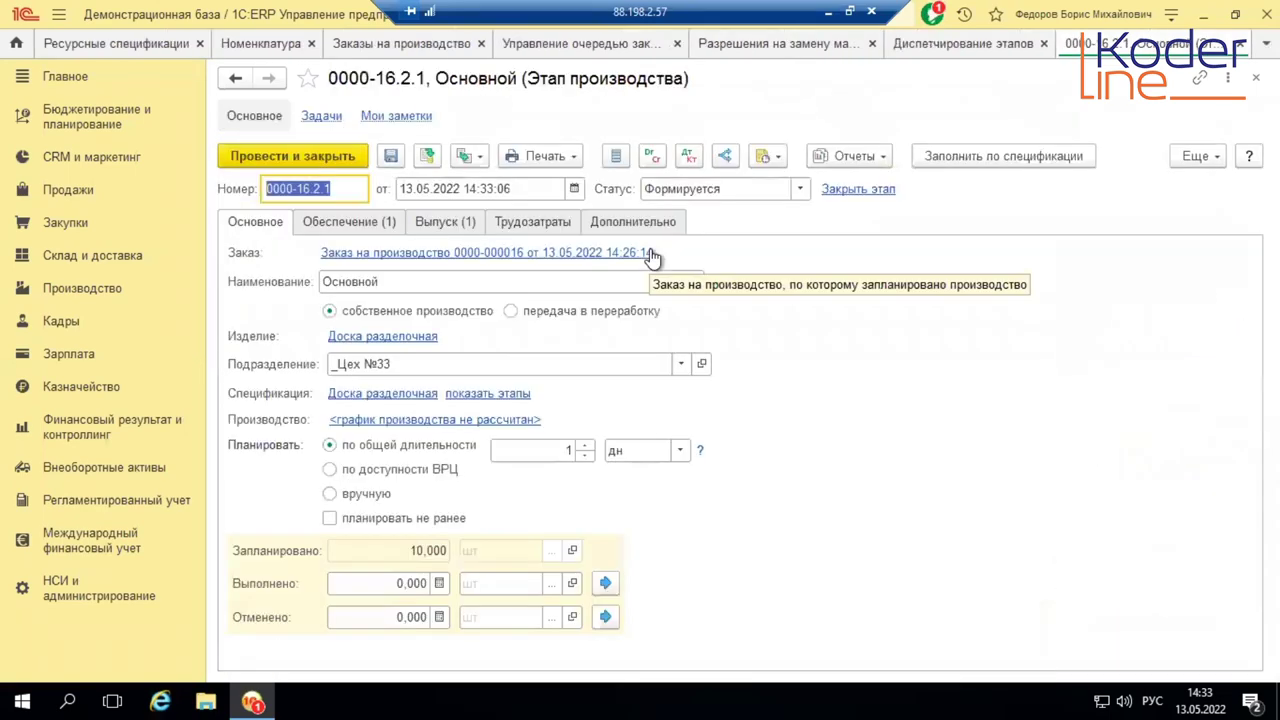
left_click(358, 224)
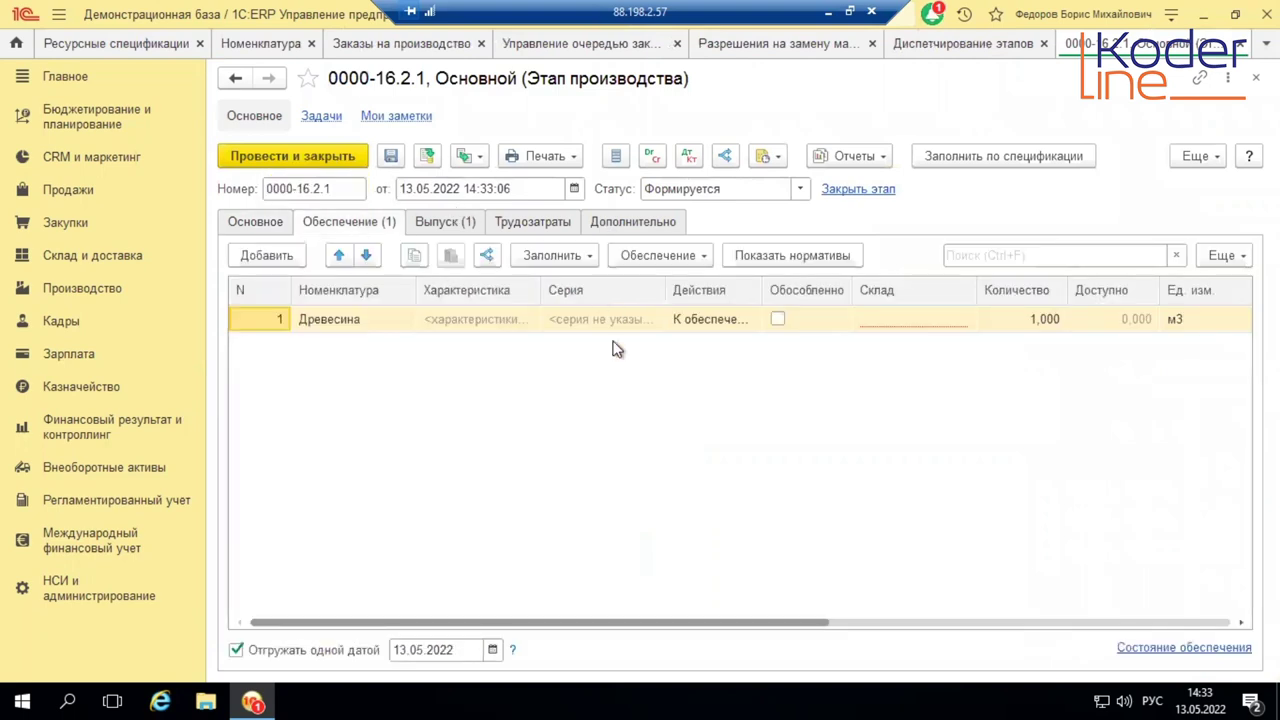
left_click_drag(540, 630, 940, 625)
left_click_drag(680, 624, 280, 624)
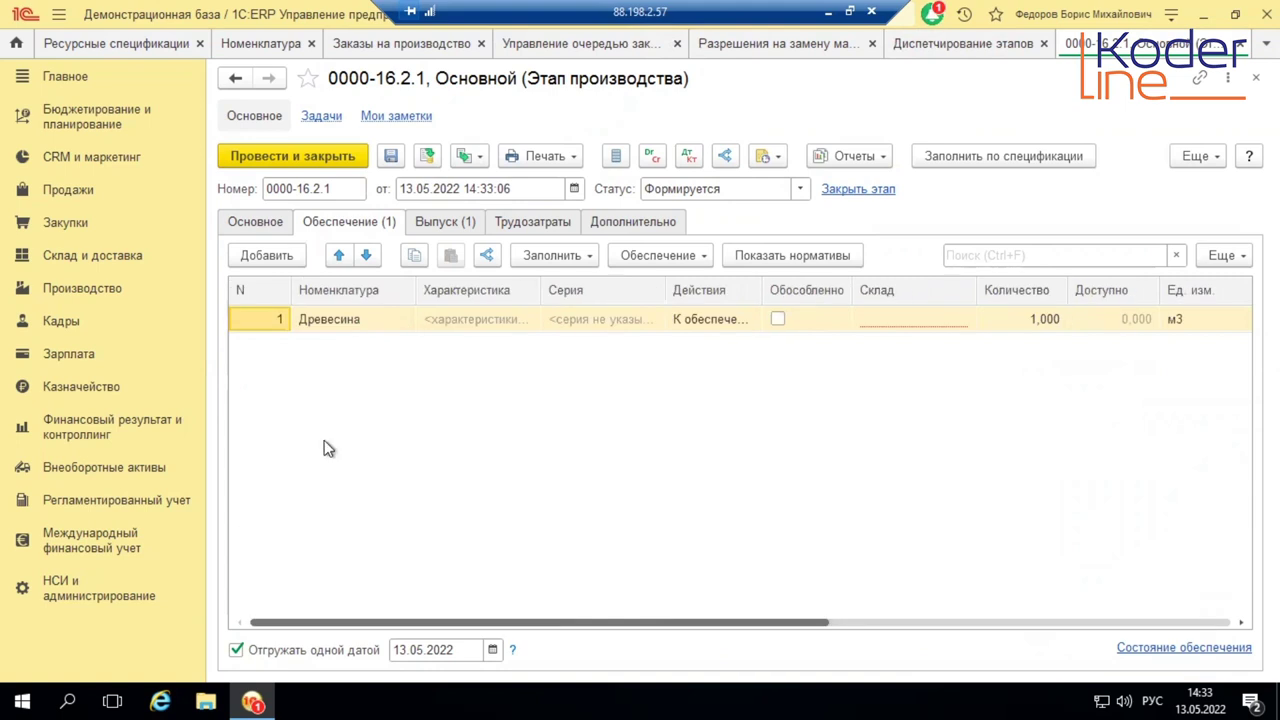
Step: Try to replace "Древесина" with analogs, first by selecting "Древесина 2-й сорт" without a quantity, then by direct replacement
left_click(560, 255)
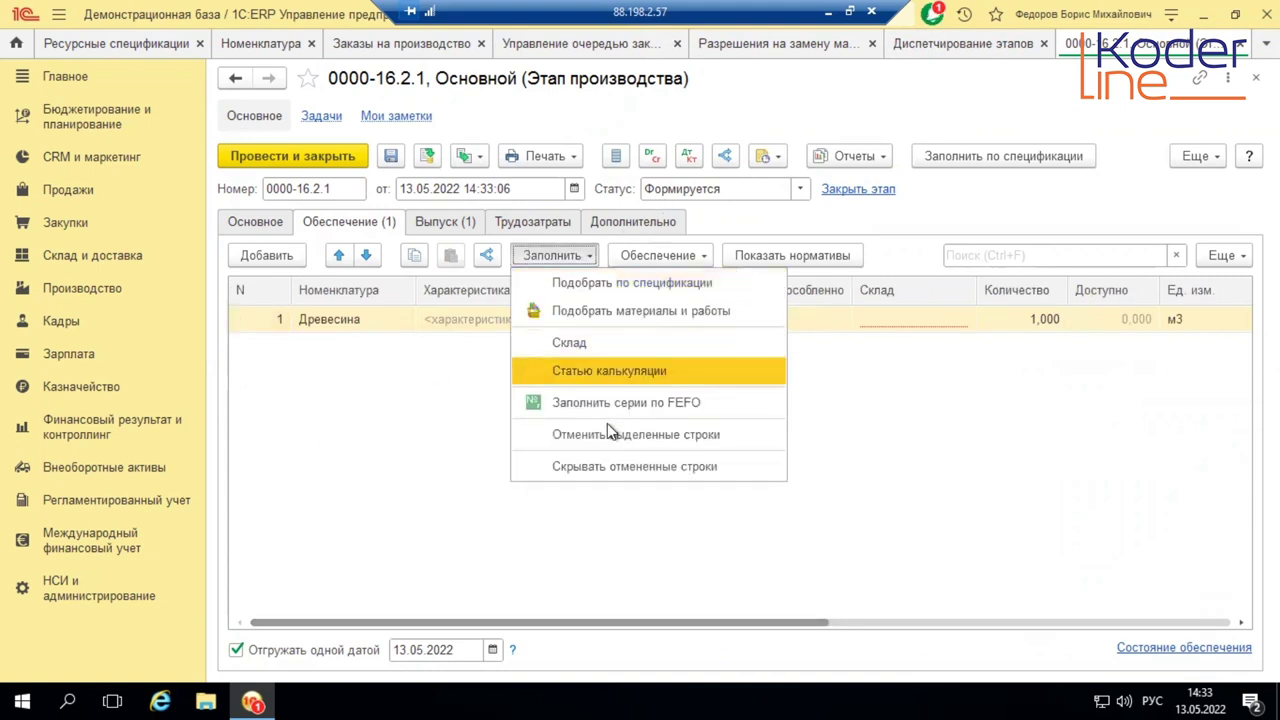
left_click(699, 254)
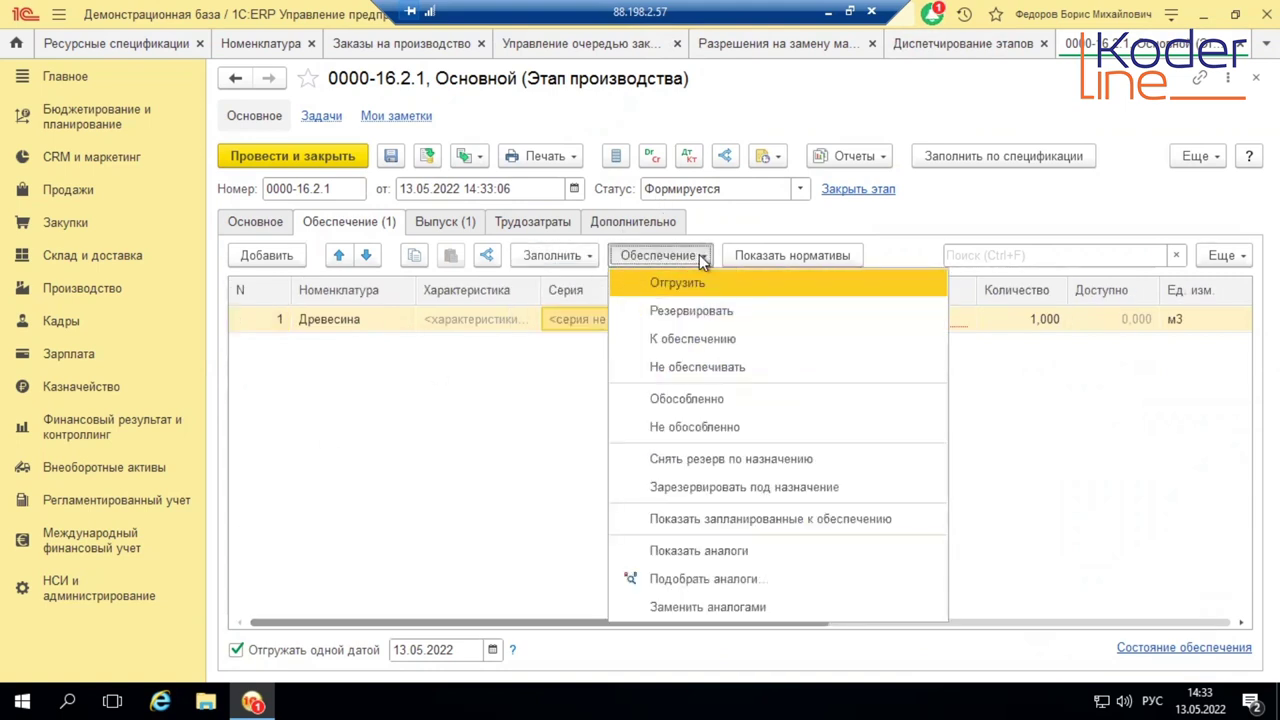
left_click(701, 583)
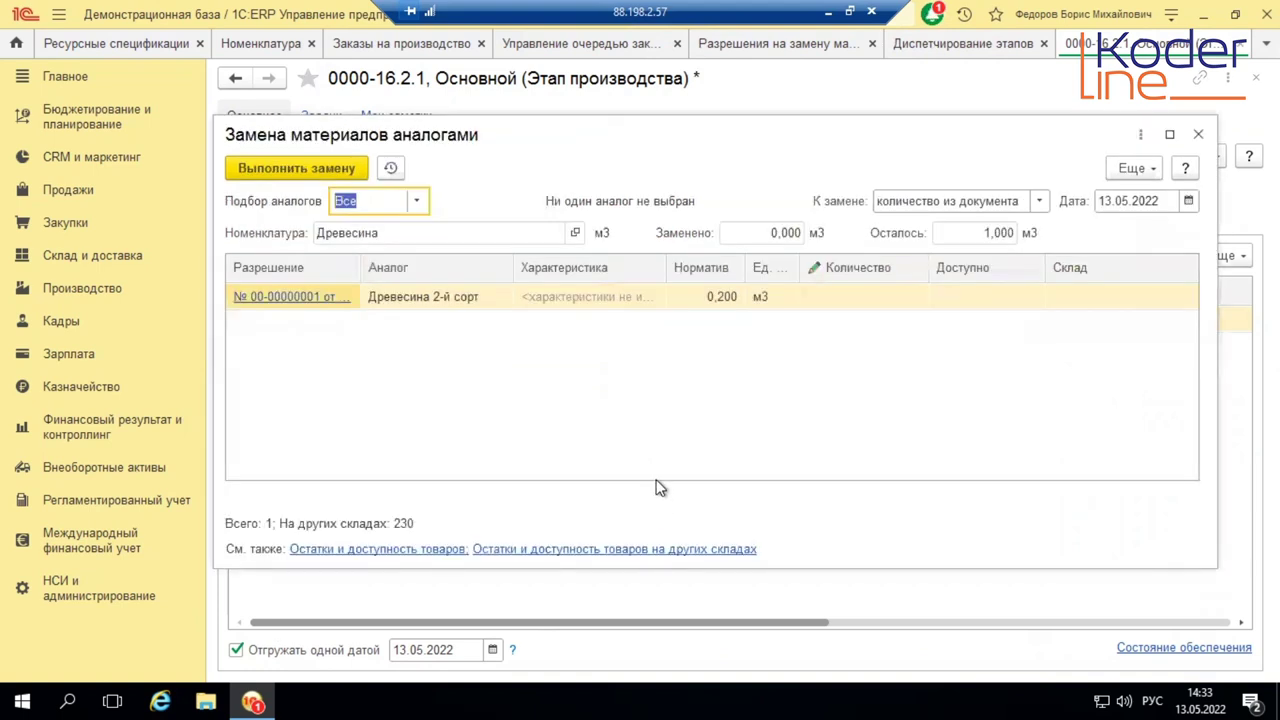
left_click(445, 299)
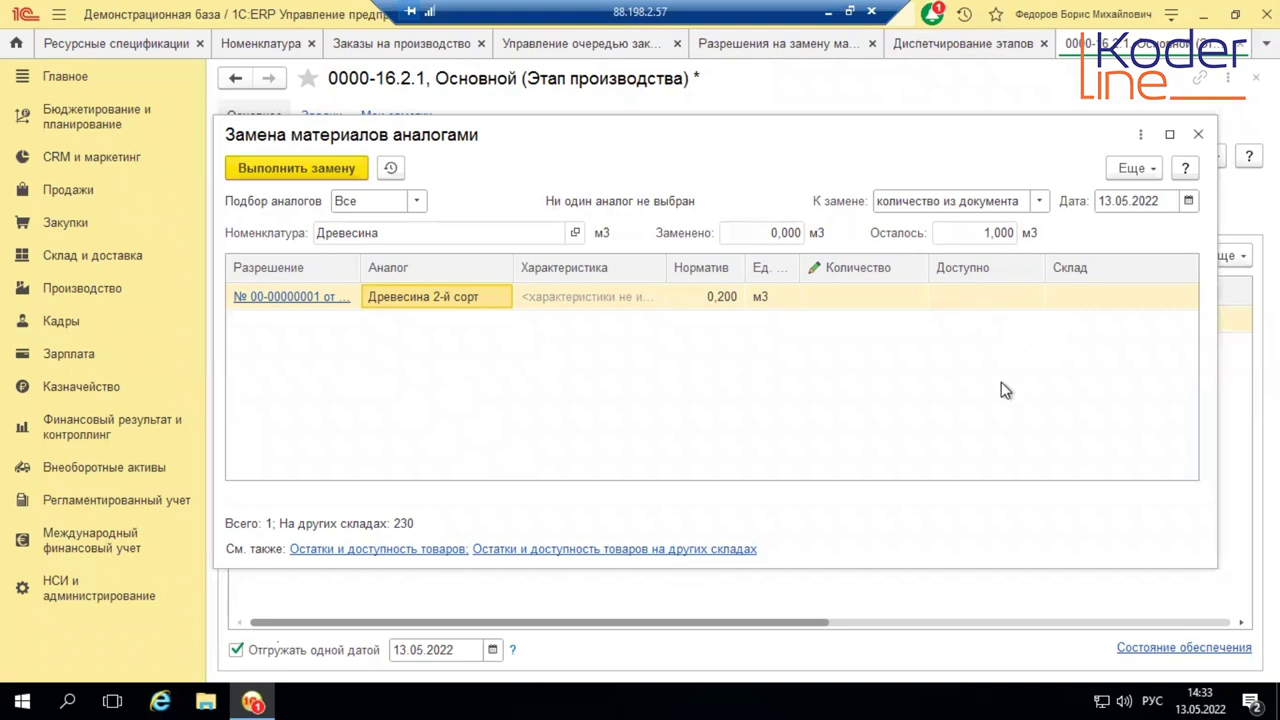
left_click(847, 297)
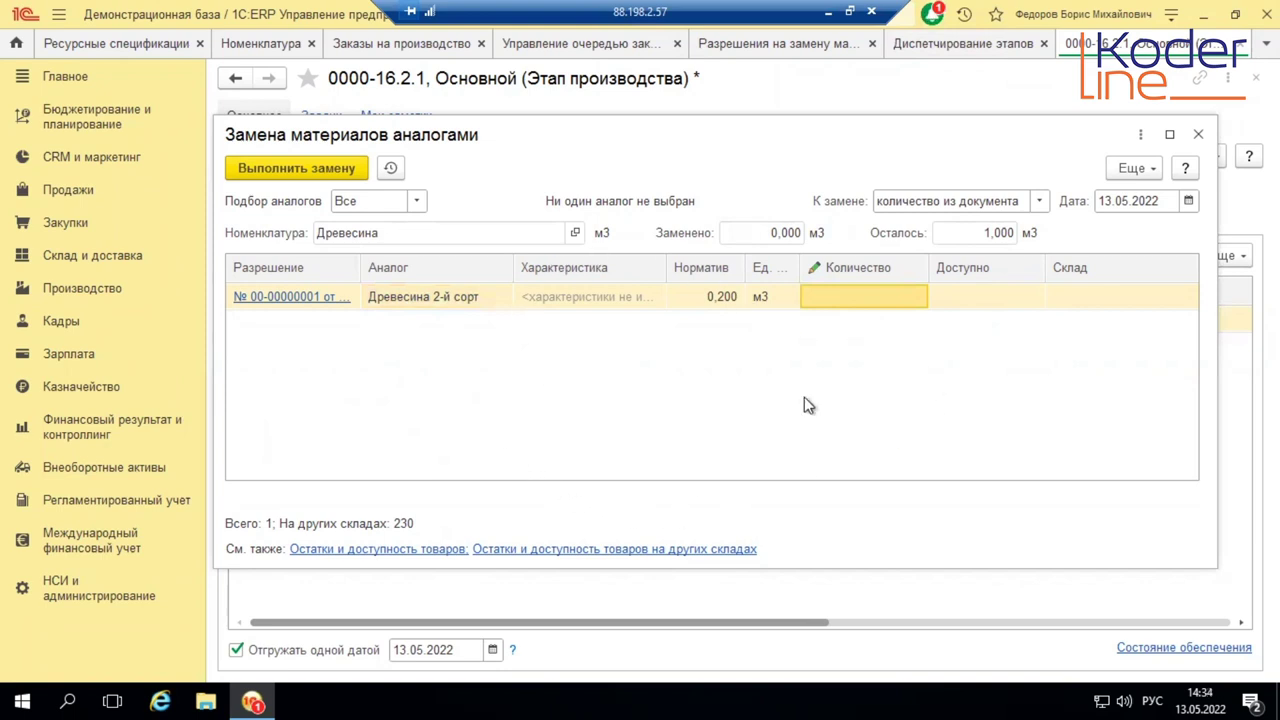
left_click(297, 177)
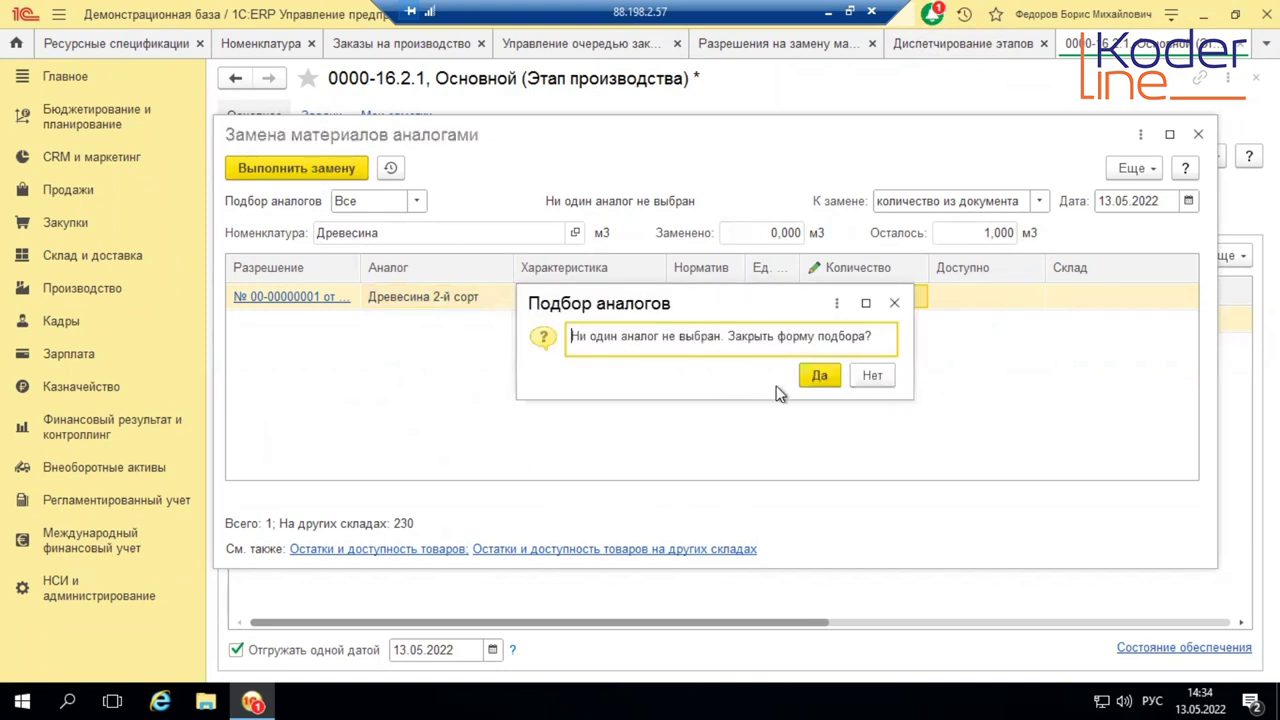
left_click(815, 380)
left_click(683, 255)
left_click(729, 607)
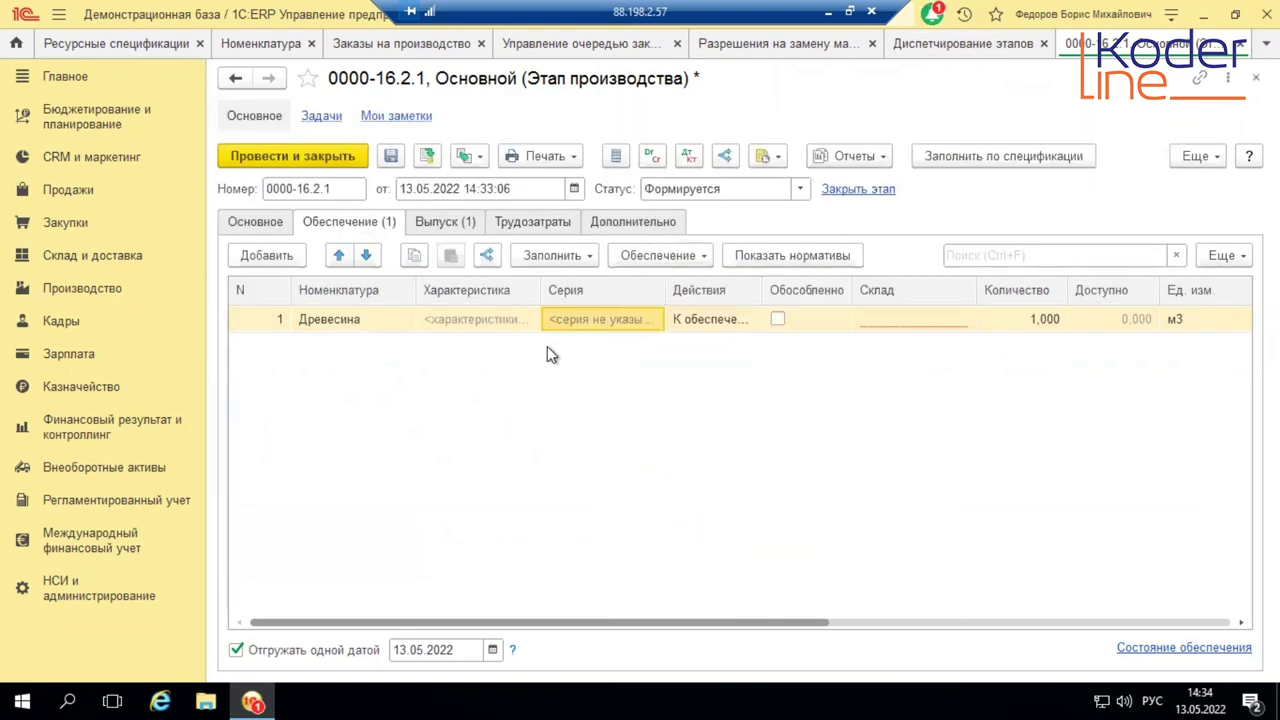
Step: Select "Древесина 2-й сорт" as the analog for "Древесина" with a quantity of 0,2 and carry out the replacement
left_click(633, 258)
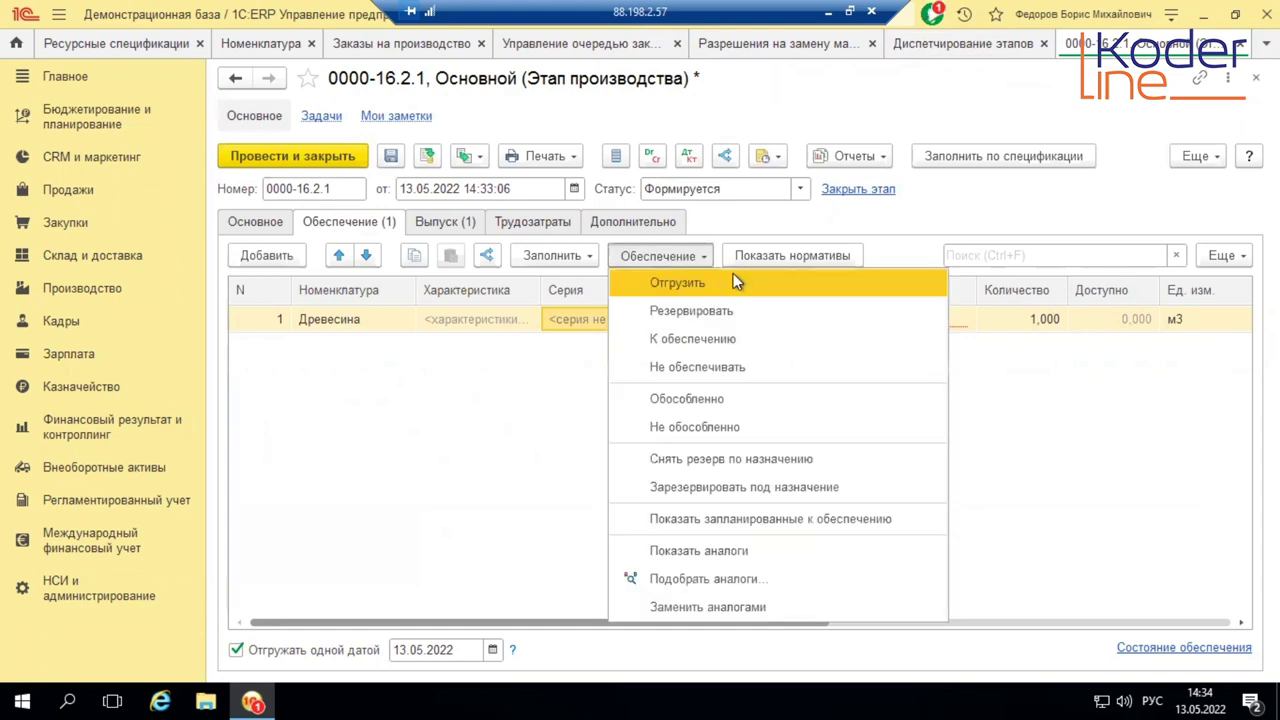
left_click(714, 576)
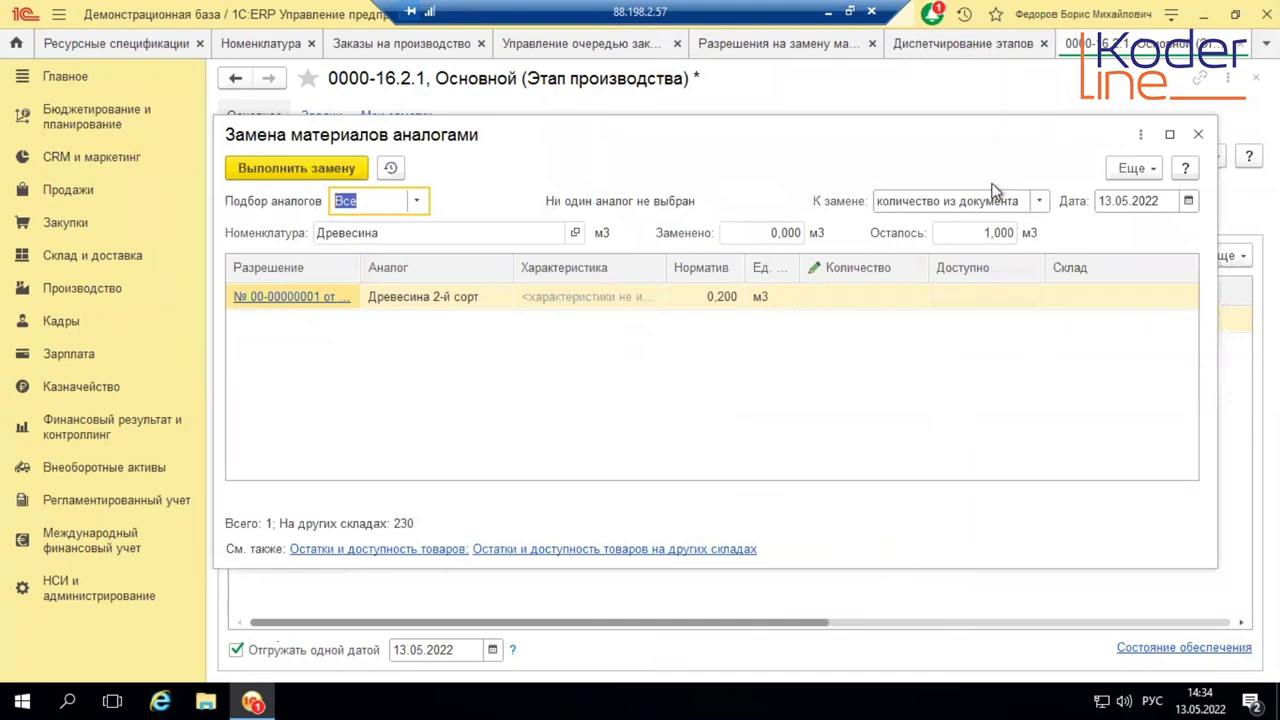
left_click(1038, 201)
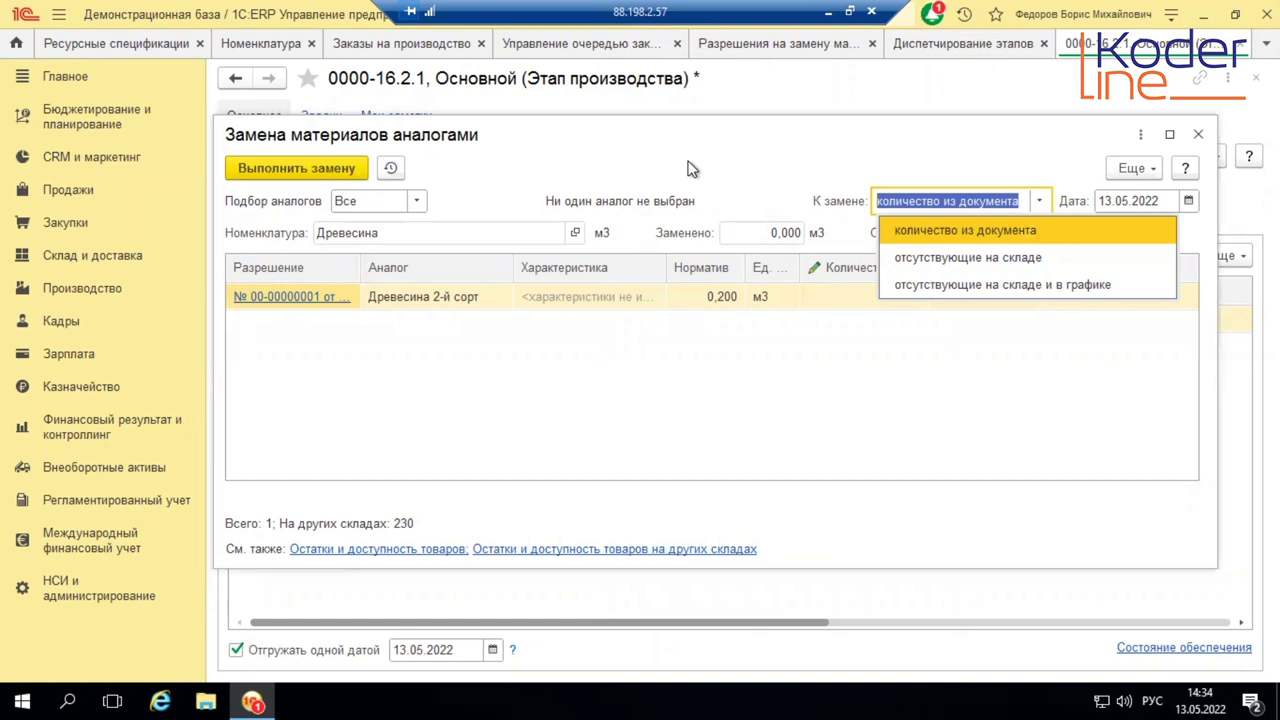
left_click(588, 322)
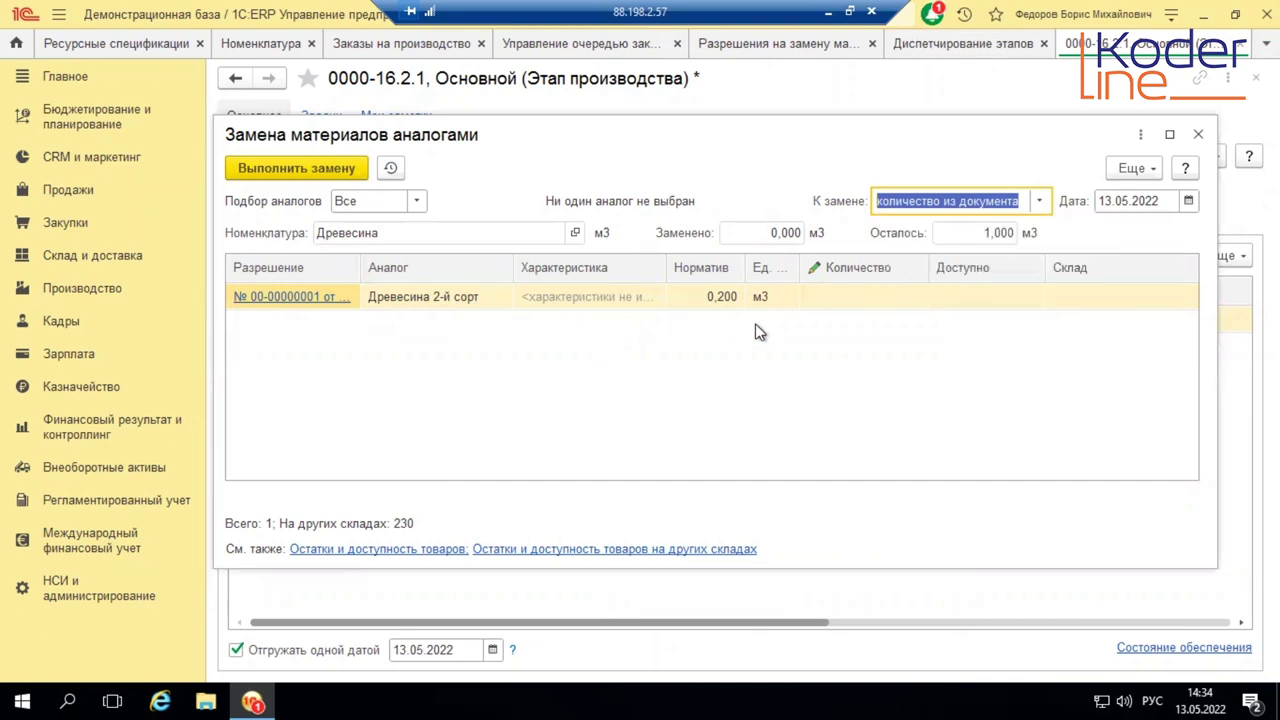
left_click(873, 297)
type("0,2")
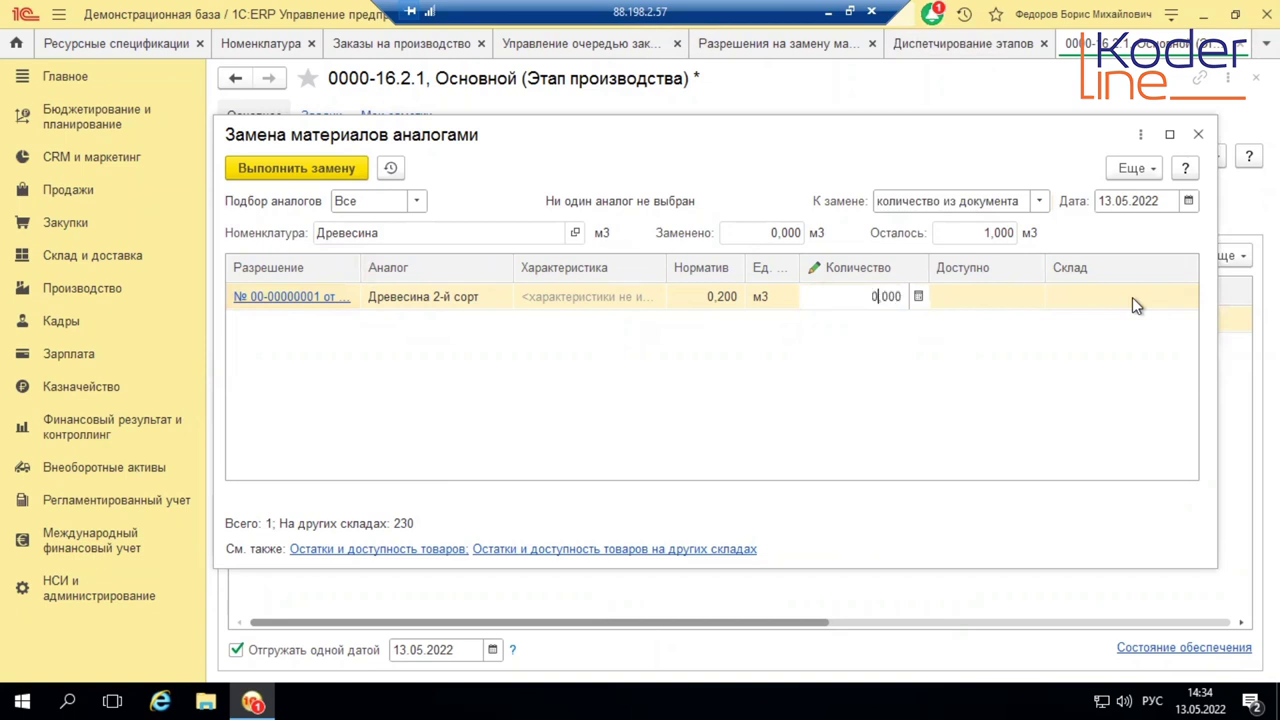
key("Return")
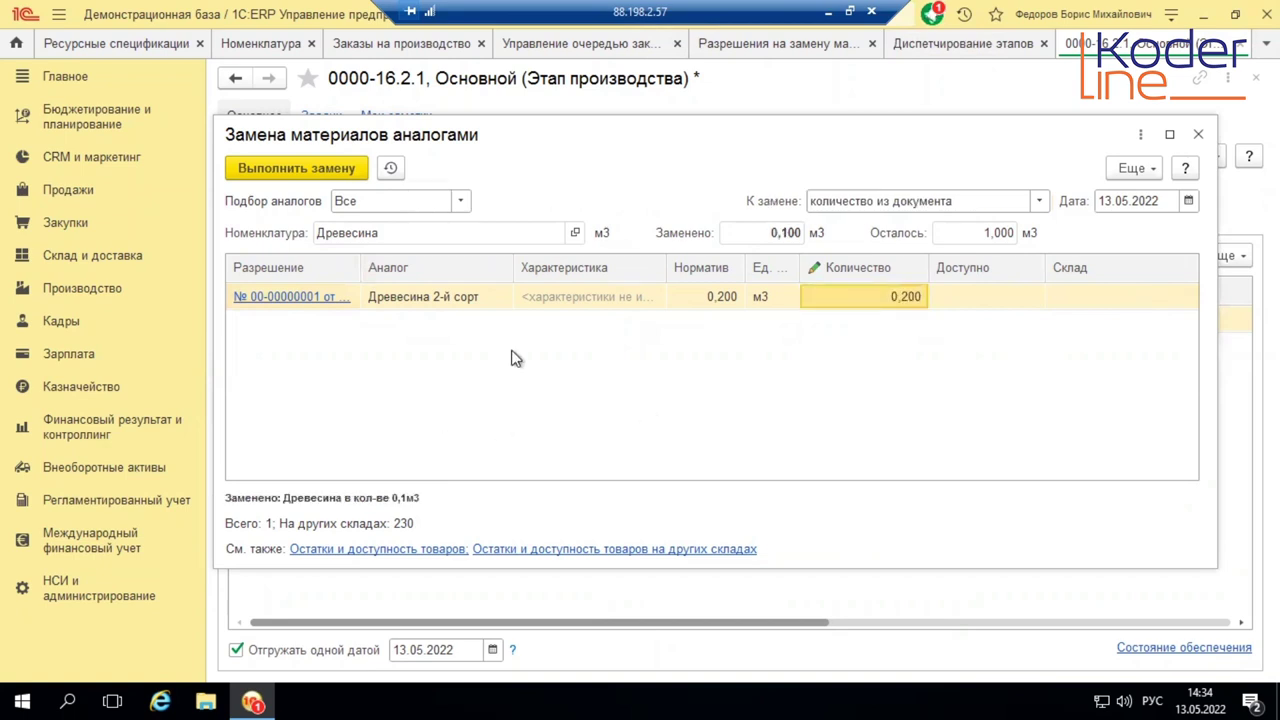
left_click(318, 166)
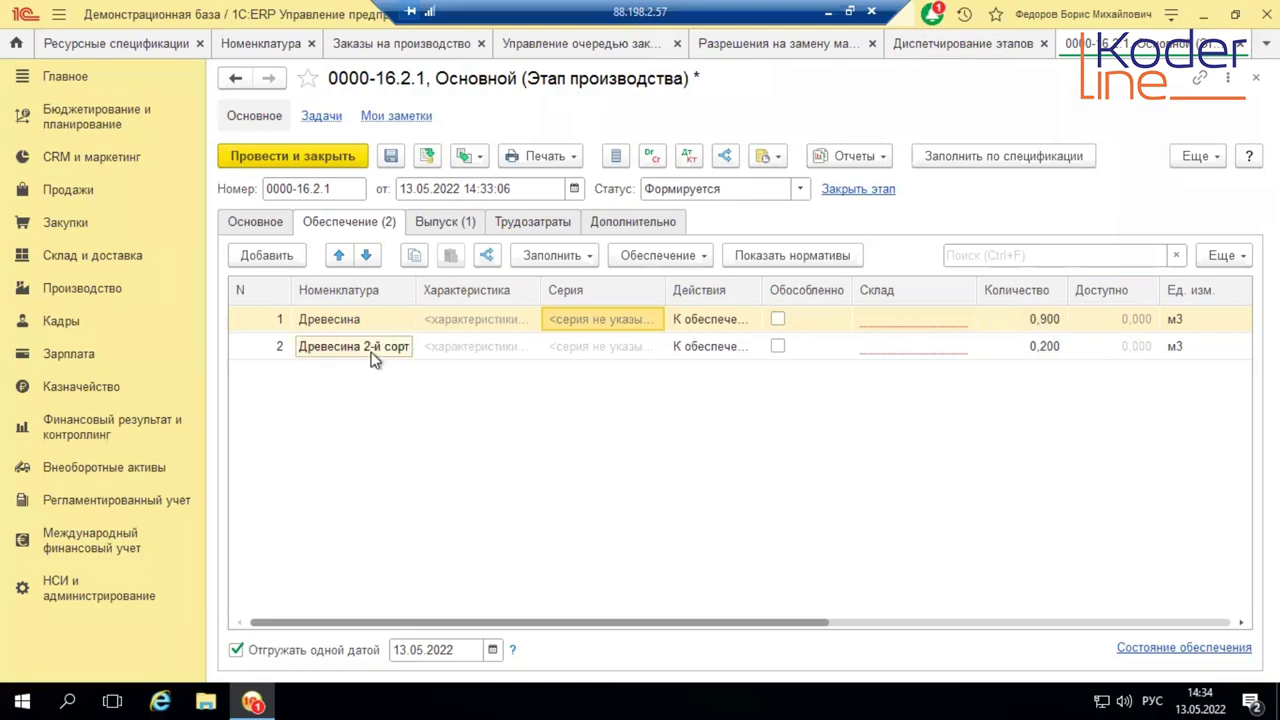
left_click(1049, 328)
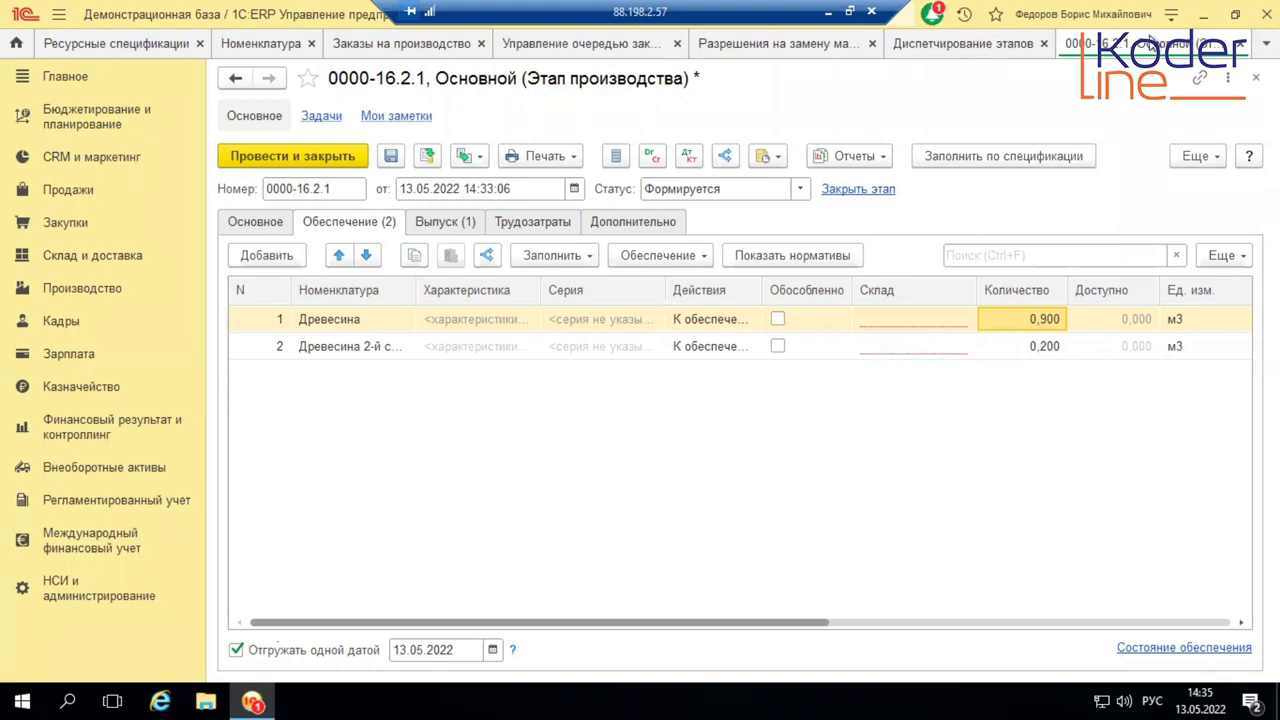
Step: Close the production stage without saving its changes and return to the production order queue
left_click(1255, 77)
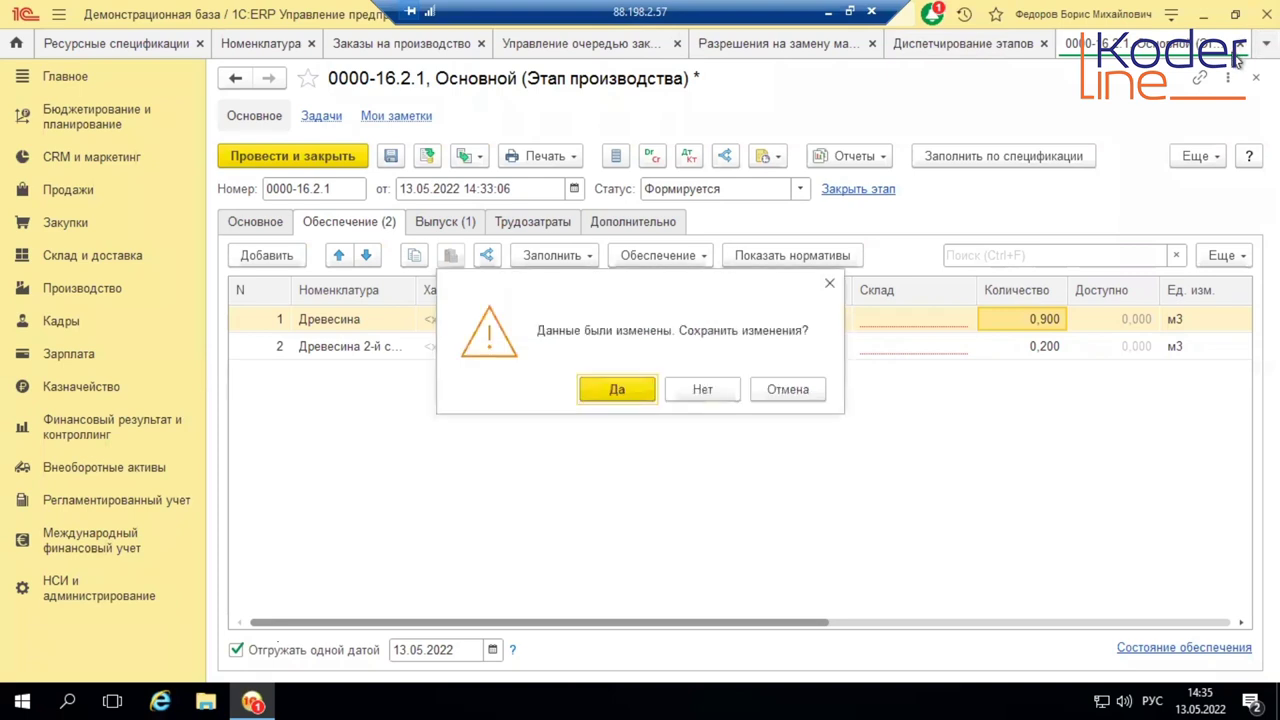
left_click(697, 388)
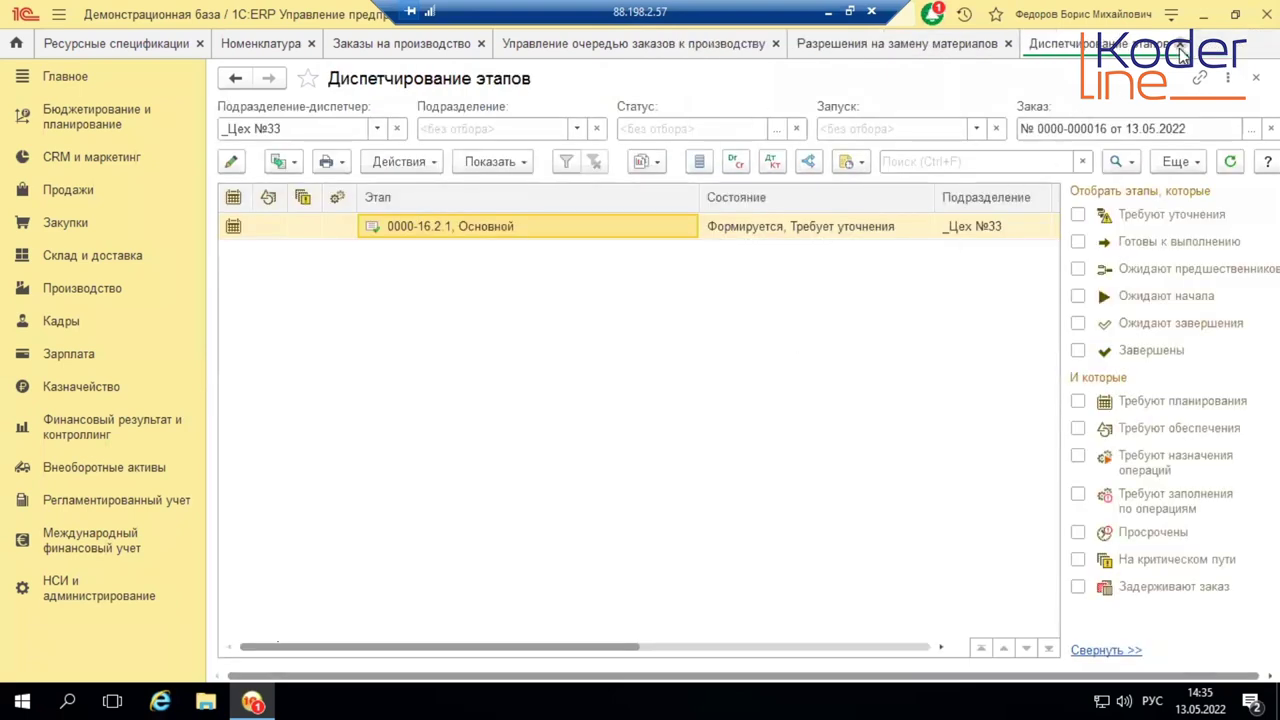
left_click(1182, 52)
Step: Mark the production stages of the 14:26 order for deletion
left_click(510, 253)
right_click(510, 253)
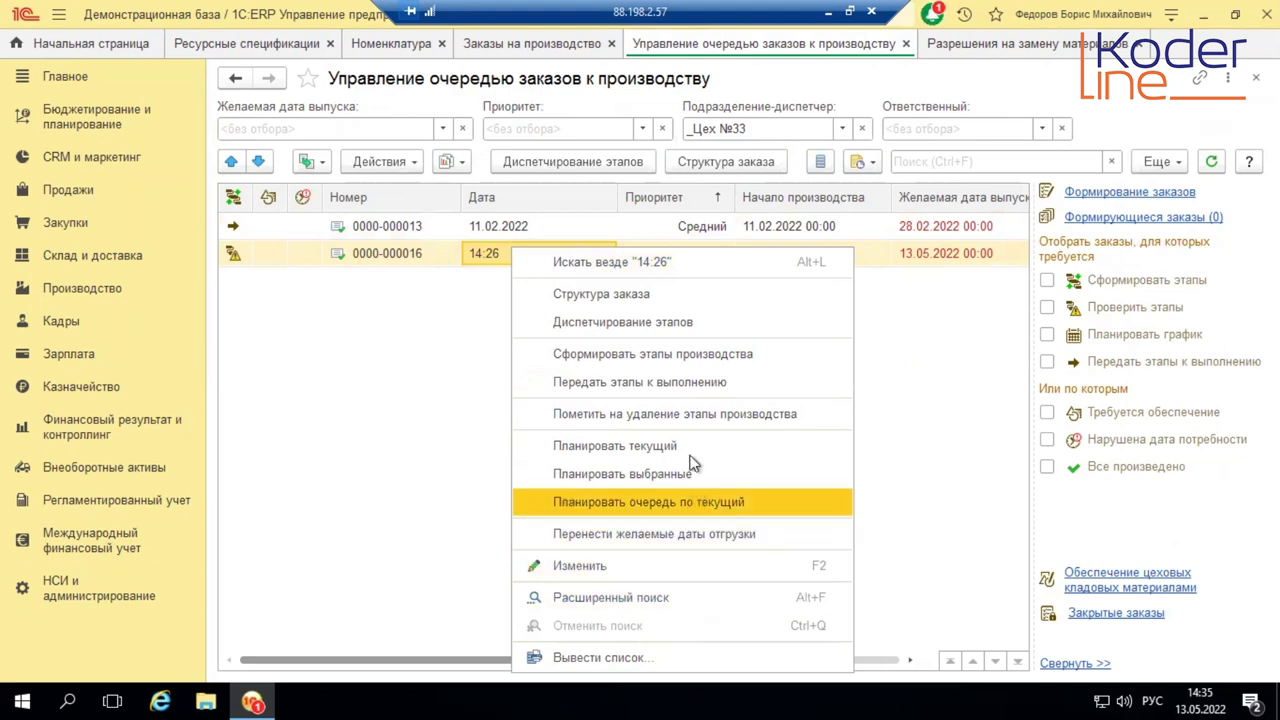
left_click(675, 414)
left_click(776, 395)
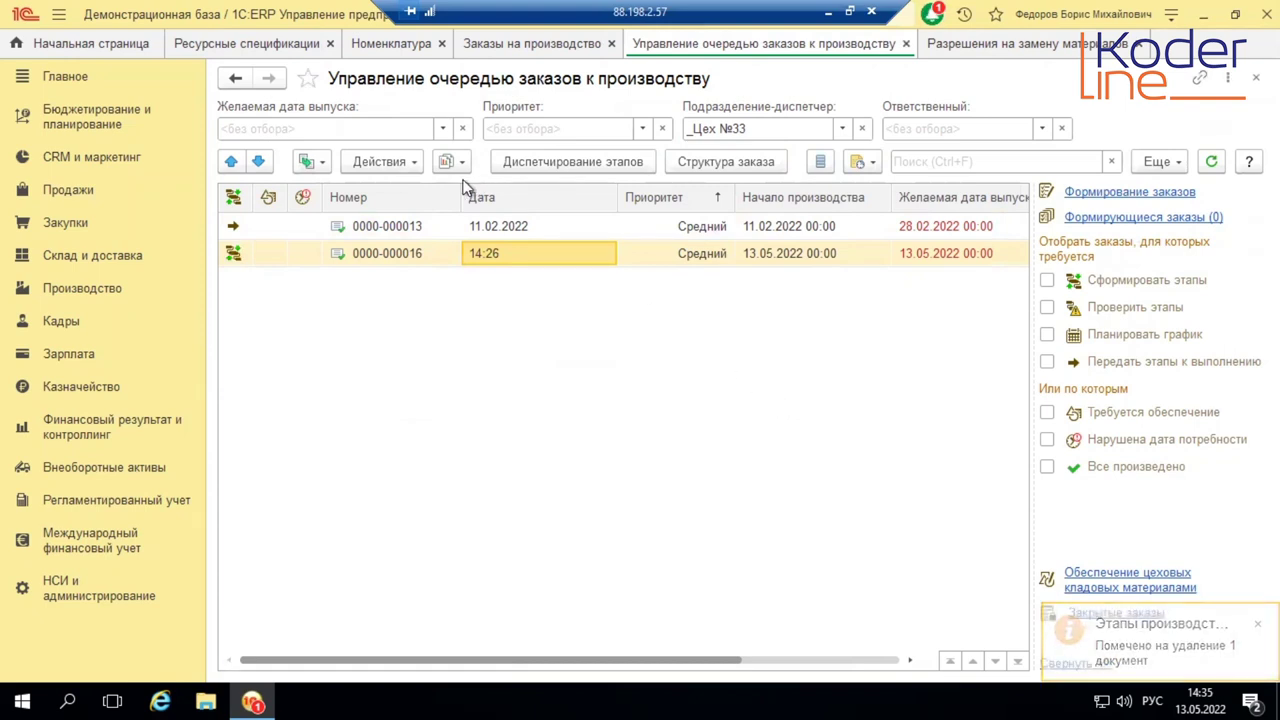
Step: Form the production stages for the 14:26 order with "Заменять на аналоги" enabled for materials
left_click(410, 162)
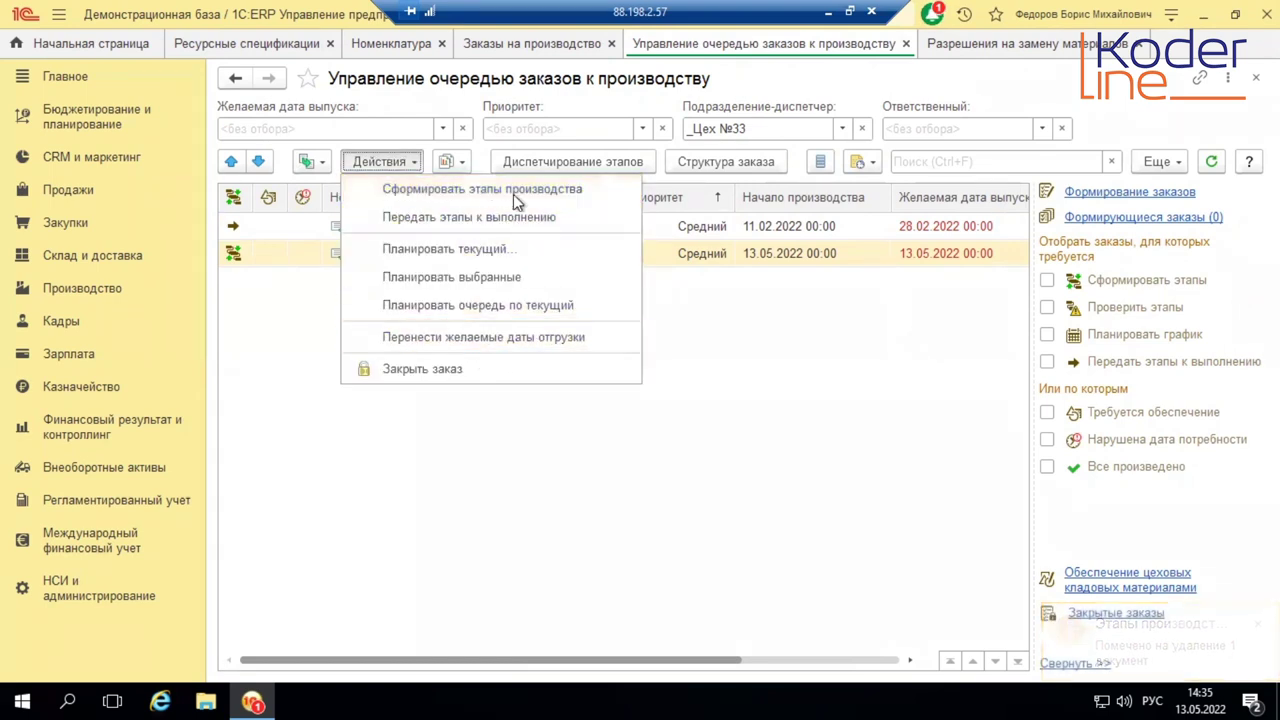
left_click(527, 192)
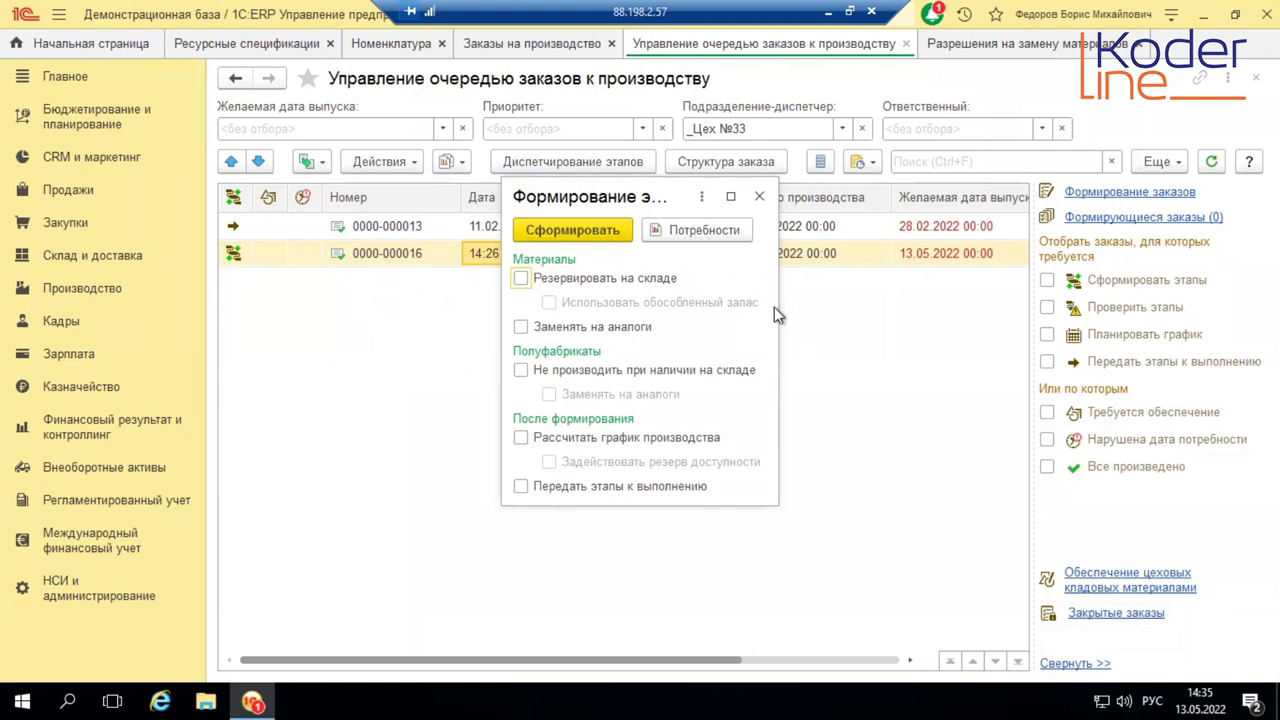
left_click_drag(779, 310, 958, 311)
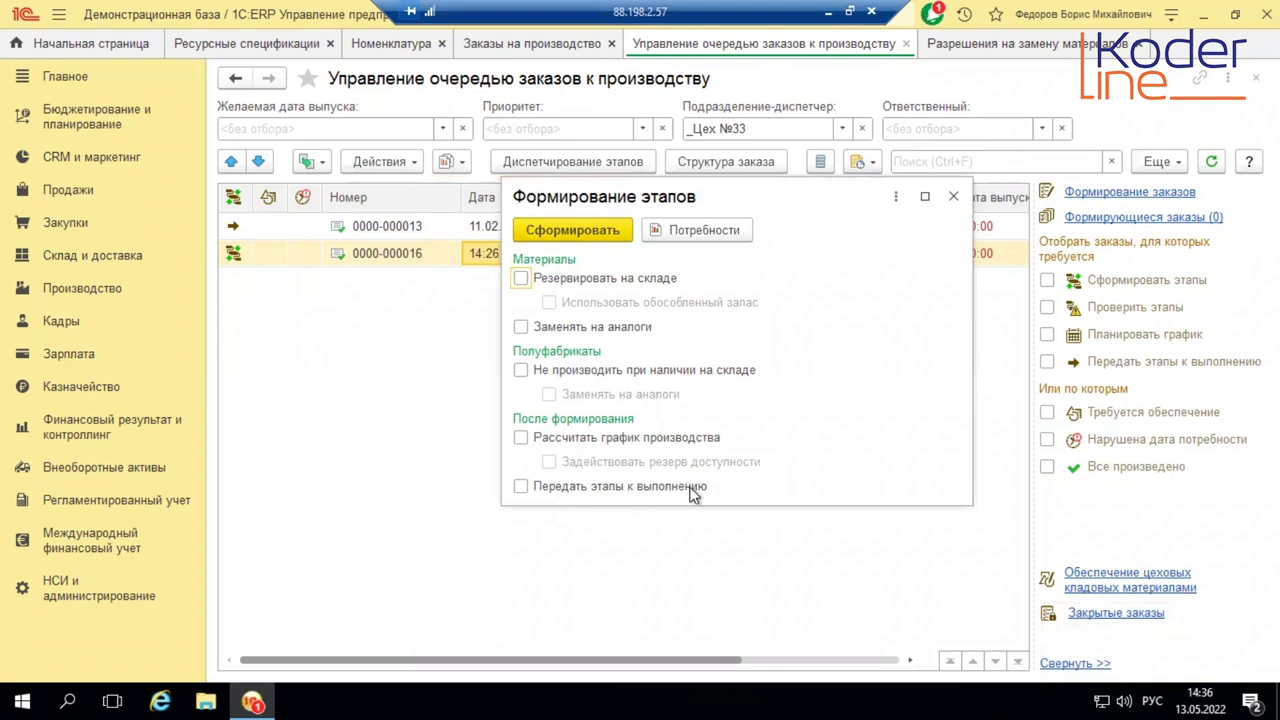
left_click(521, 326)
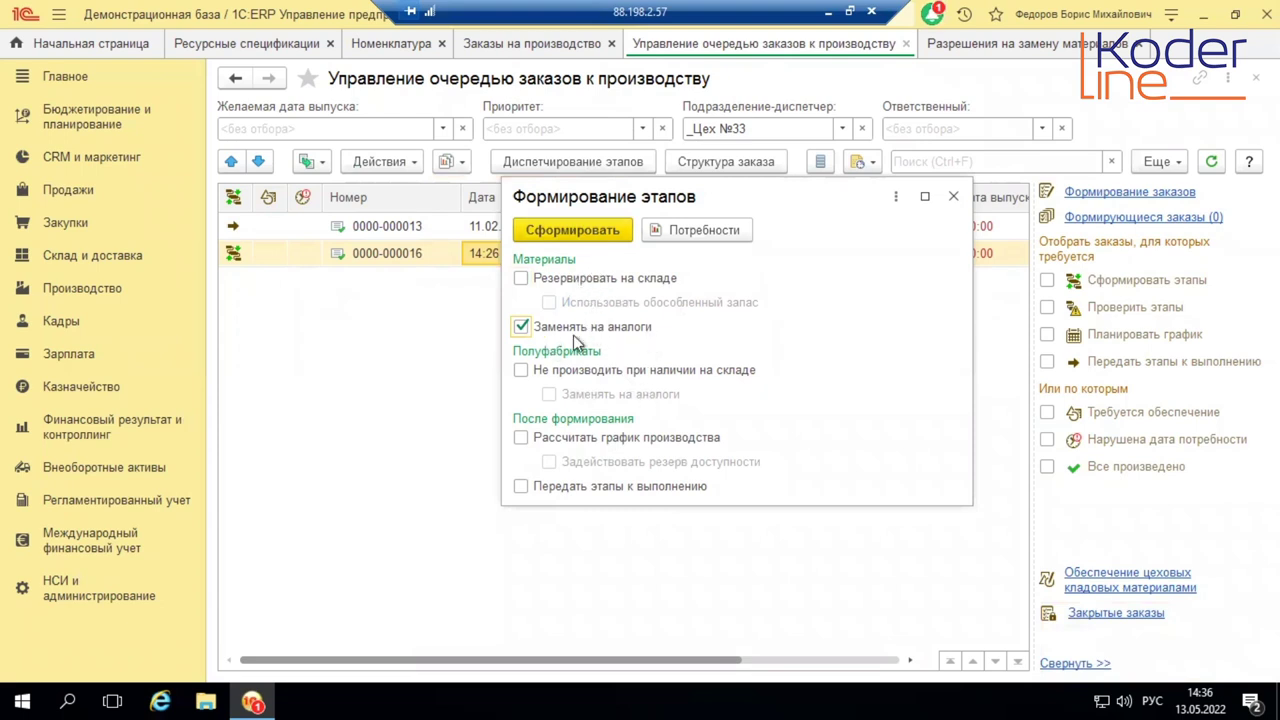
left_click(577, 228)
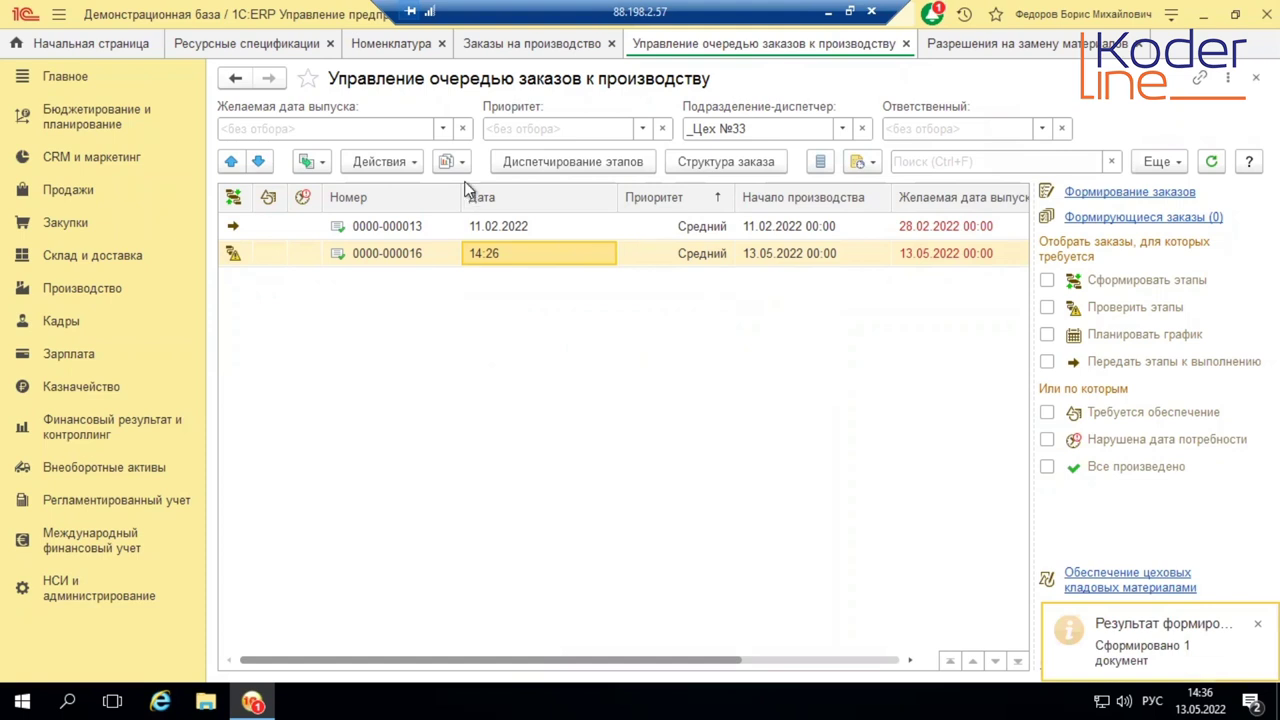
Step: Open the newly formed stage of the 14:26 order from stage dispatching, check its material supply, and return to the order queue
left_click(386, 162)
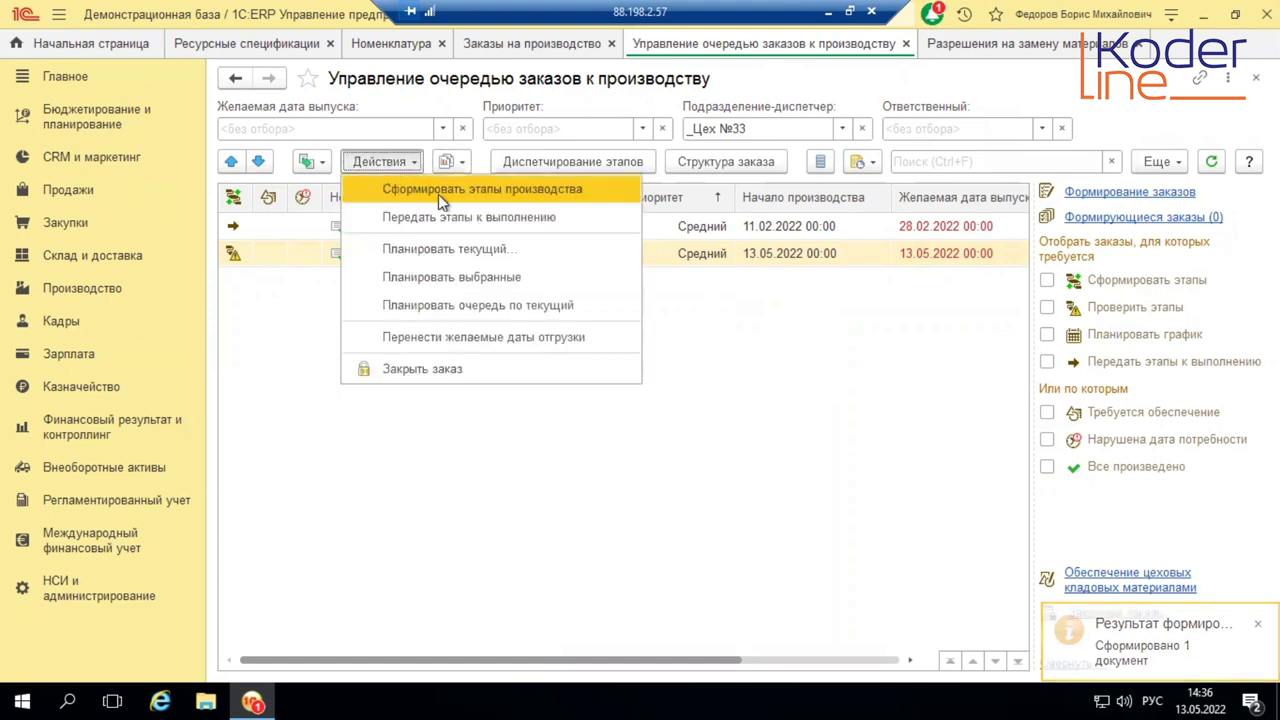
left_click(614, 162)
left_click(508, 215)
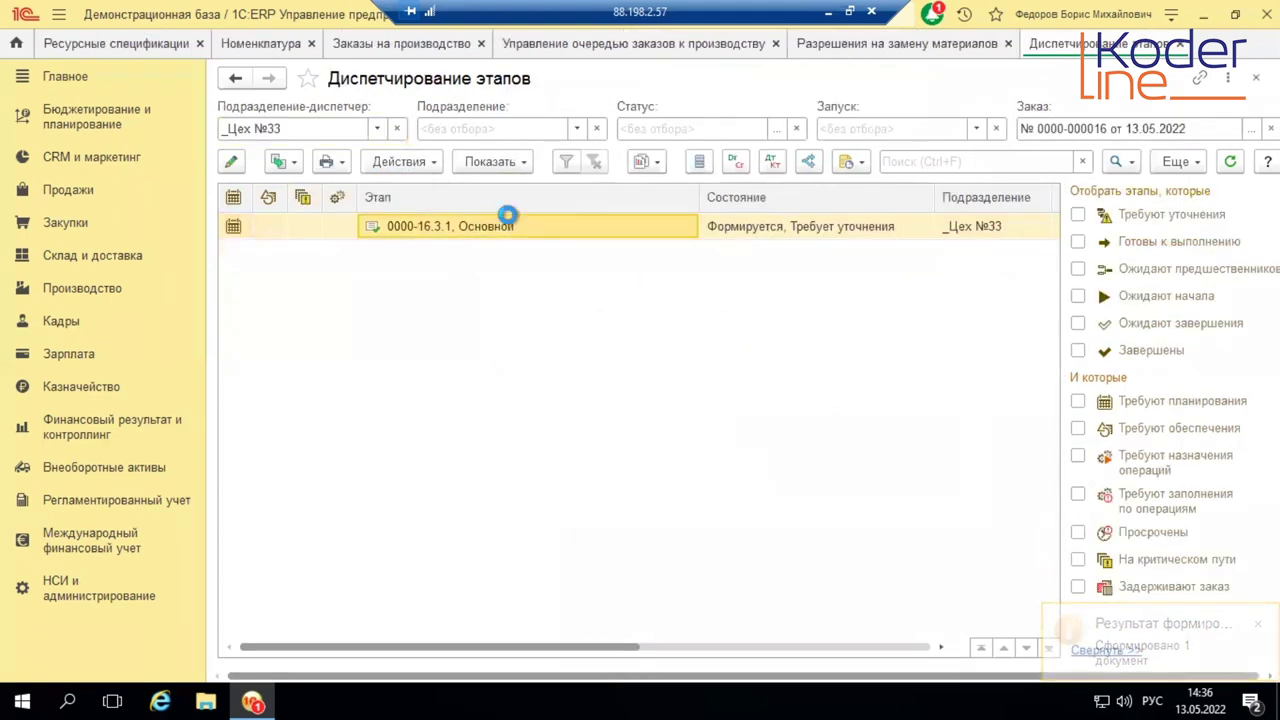
key("Return")
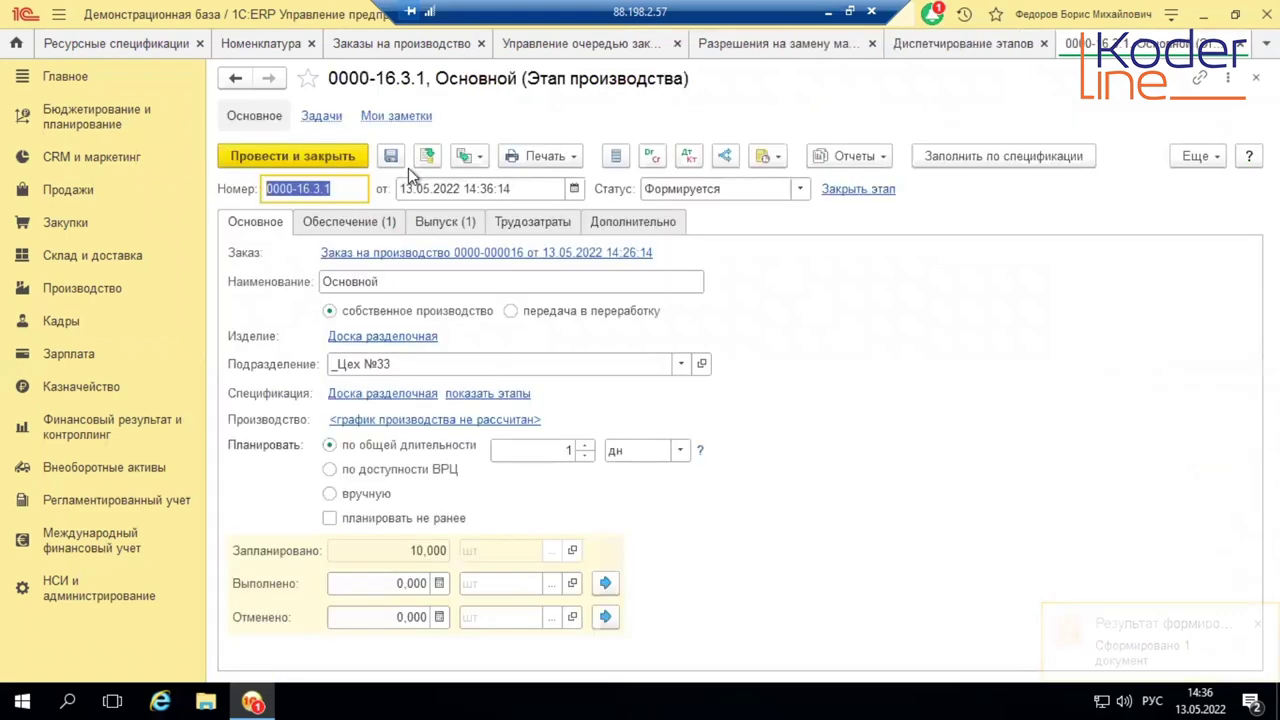
left_click(355, 221)
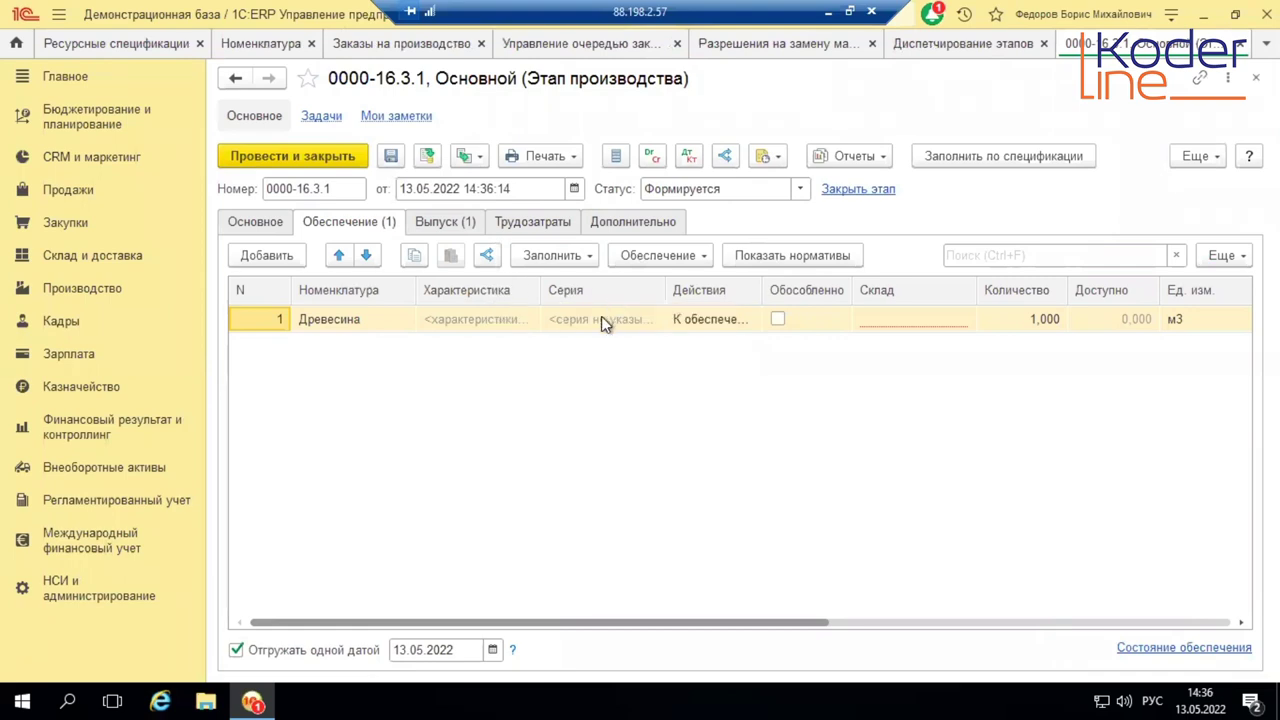
left_click(601, 316)
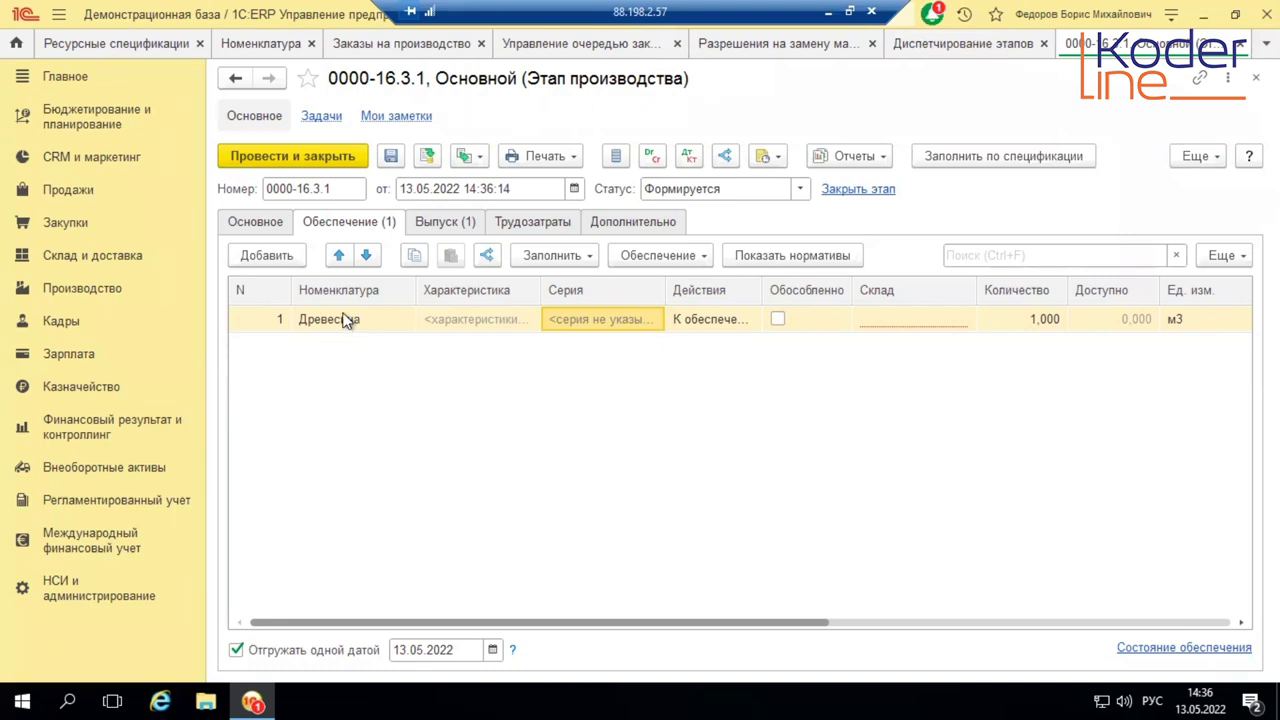
left_click(1240, 44)
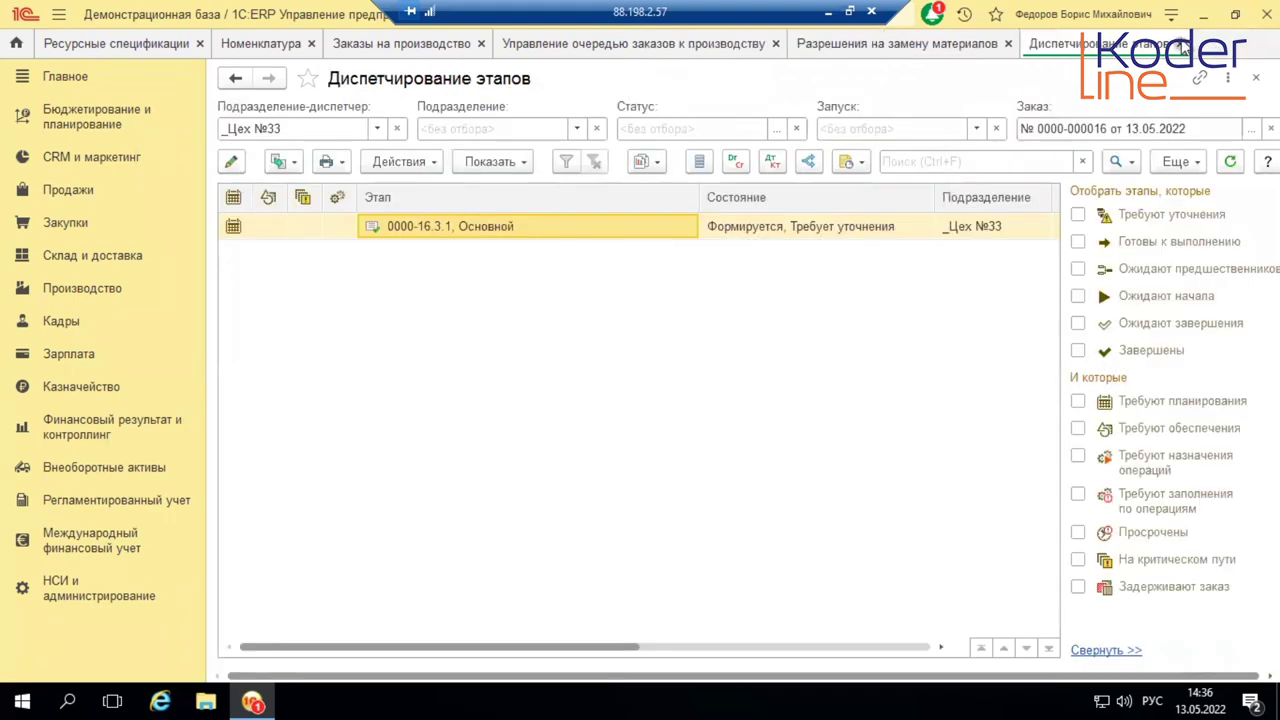
left_click(1183, 46)
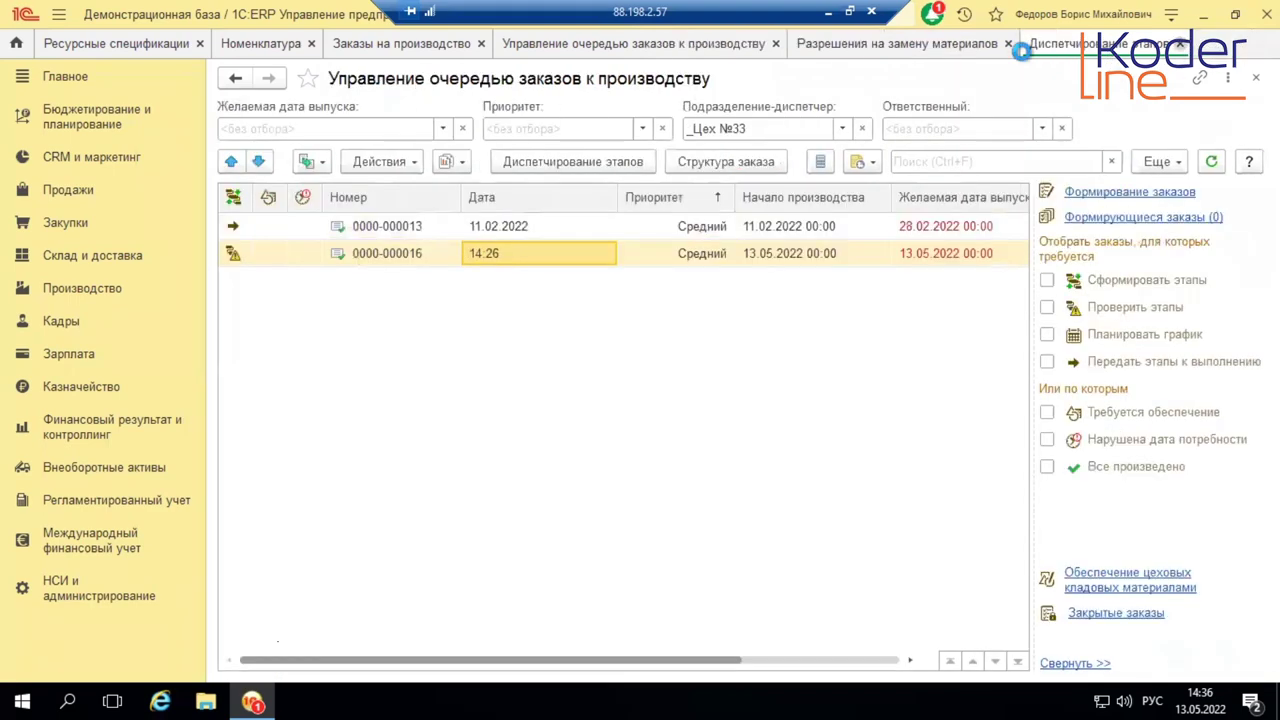
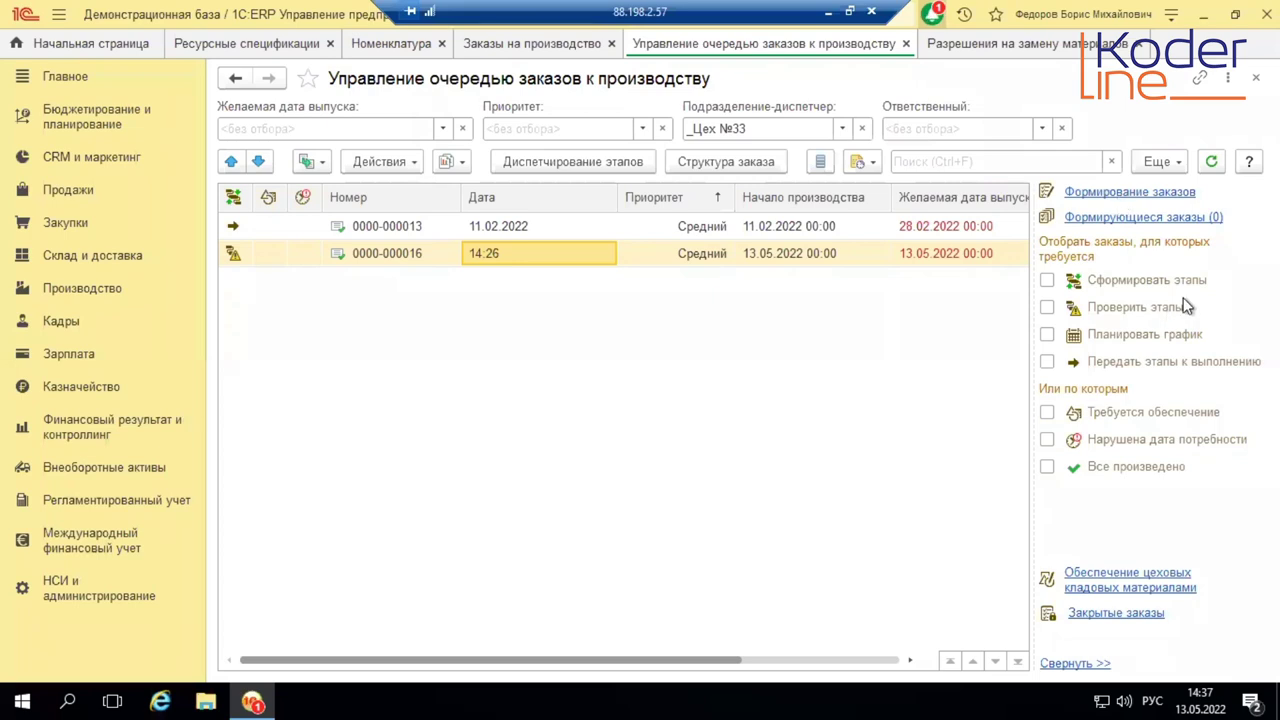
Step: Review the replaced and analog material sets in the 14:32 material substitution permission, then close the document
left_click(1059, 46)
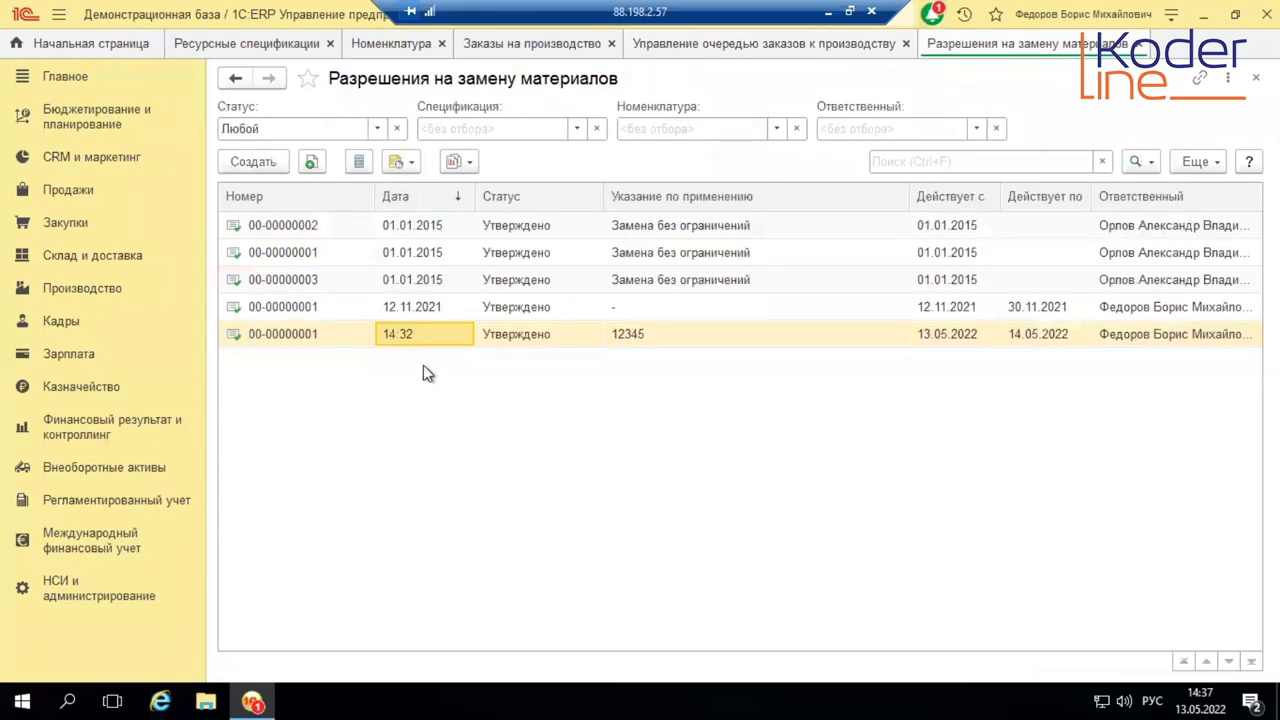
double_click(428, 338)
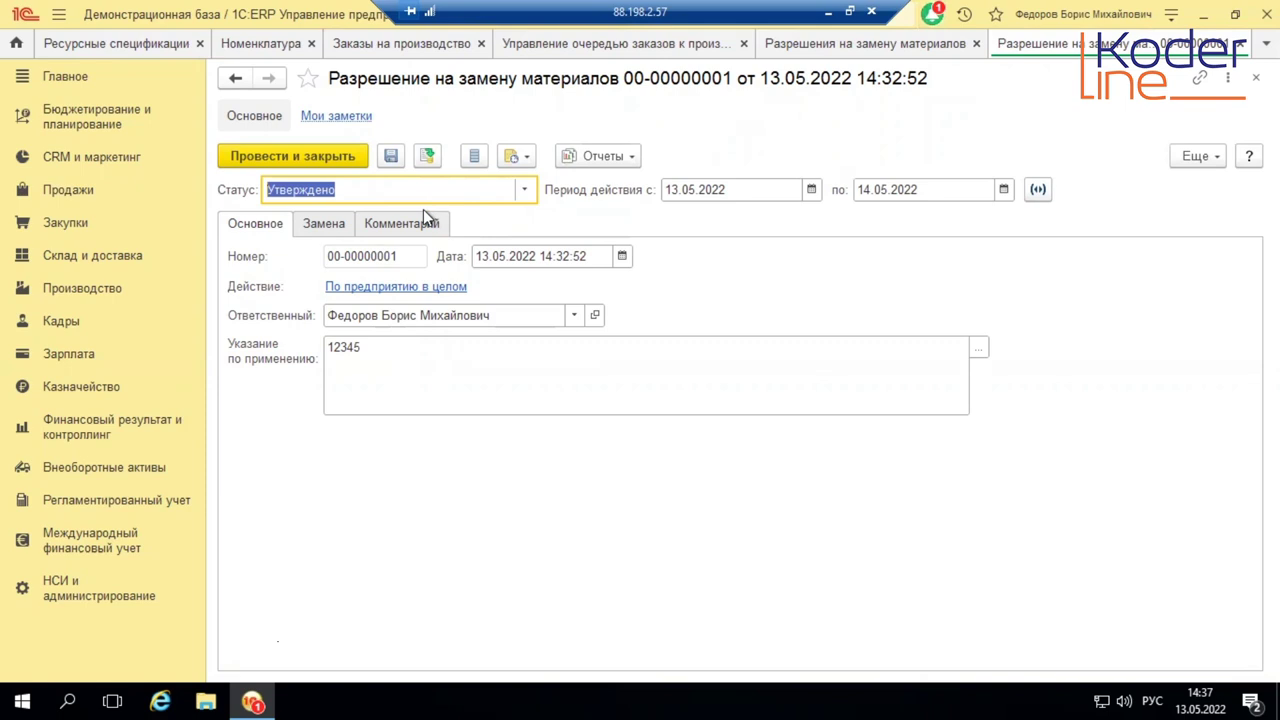
left_click(343, 222)
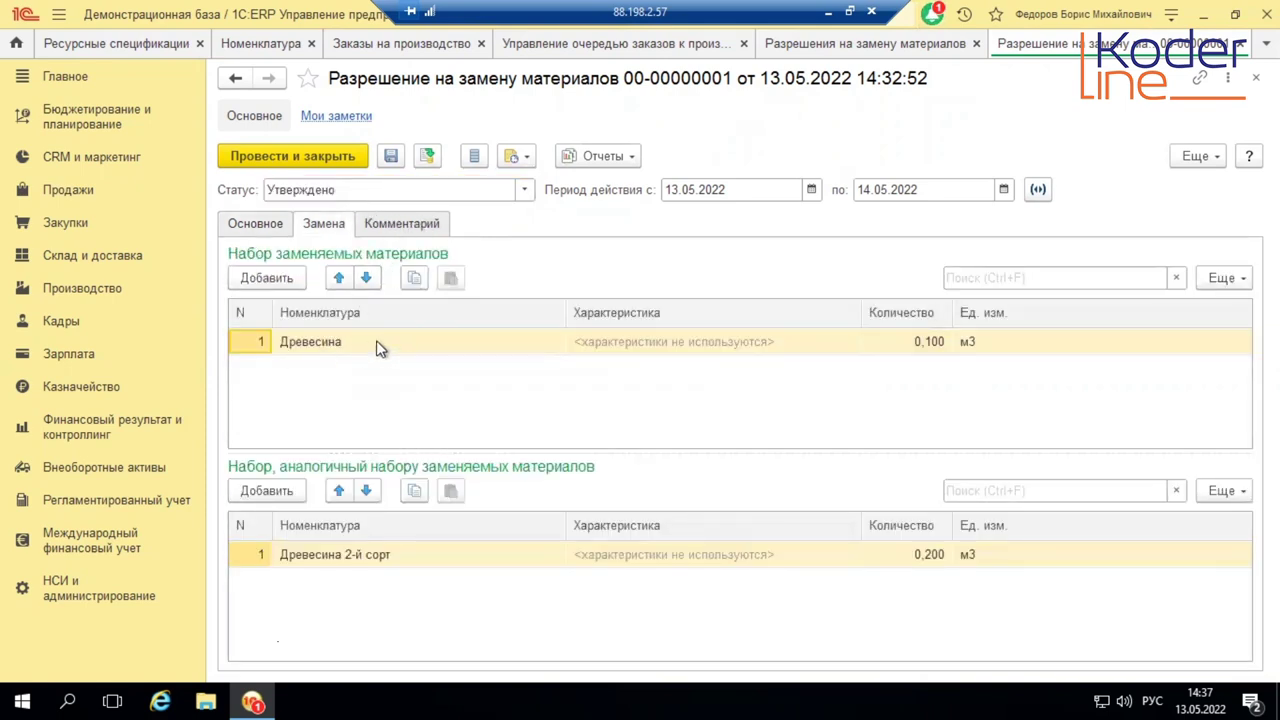
left_click(380, 347)
left_click(431, 566)
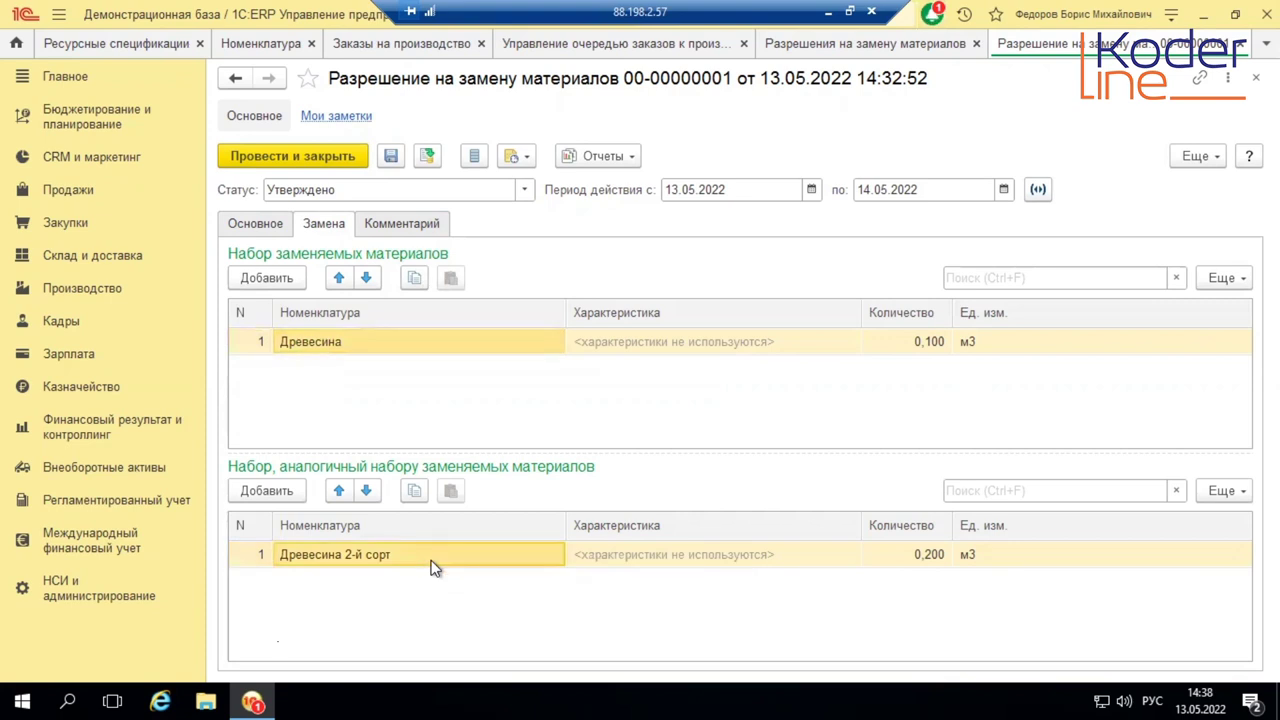
mouse_move(405, 630)
left_click(1255, 78)
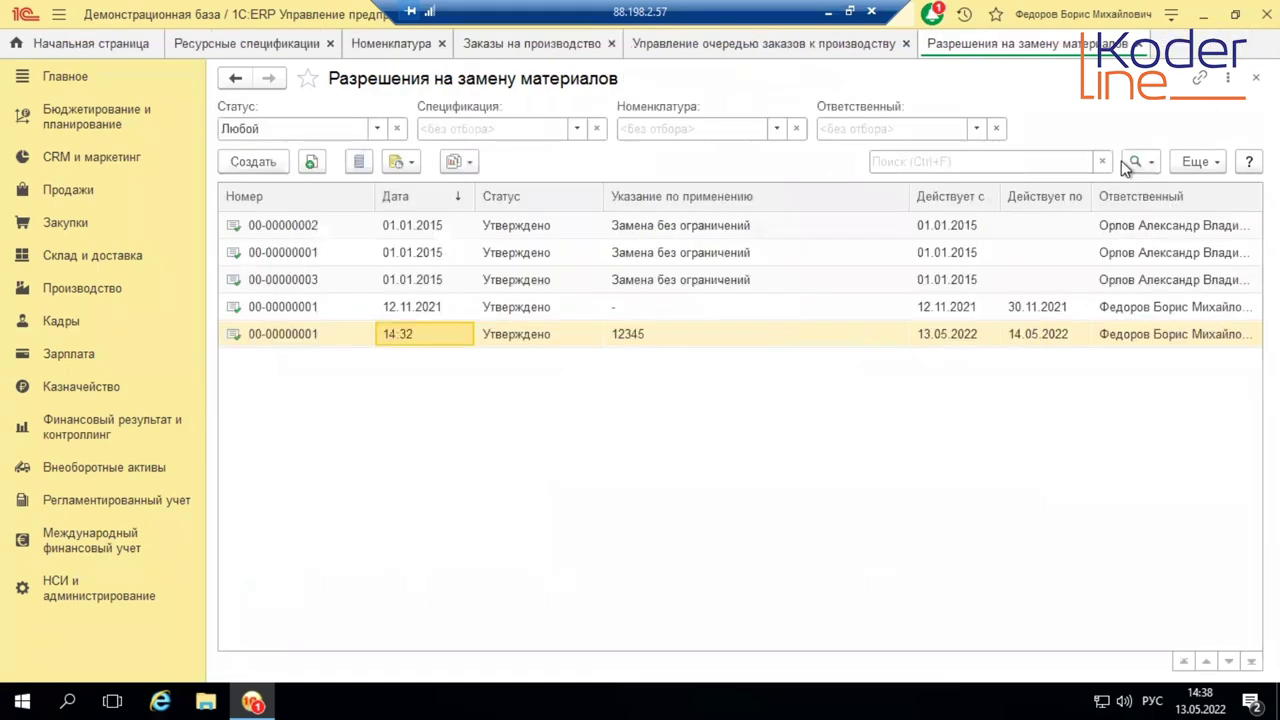
Step: Close the lists of substitution permissions, the order queue, production orders and nomenclature, leaving the resource specifications open
left_click(1134, 44)
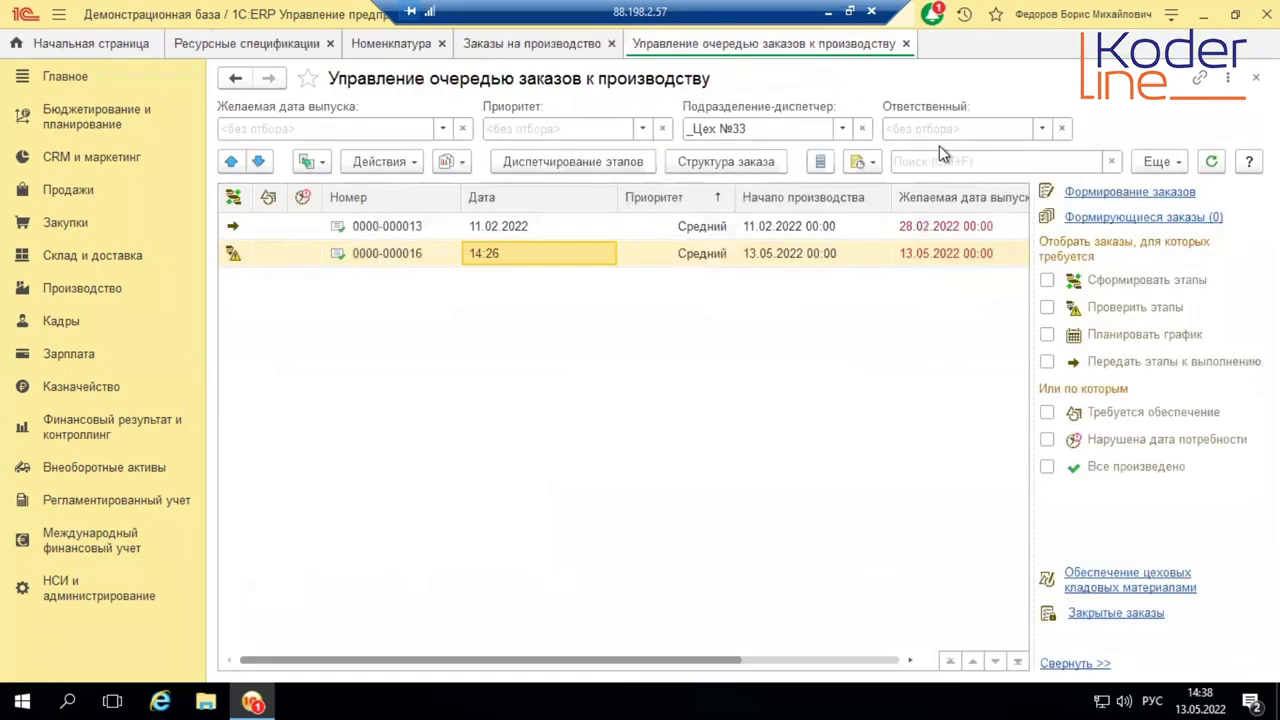
left_click(906, 44)
left_click(611, 44)
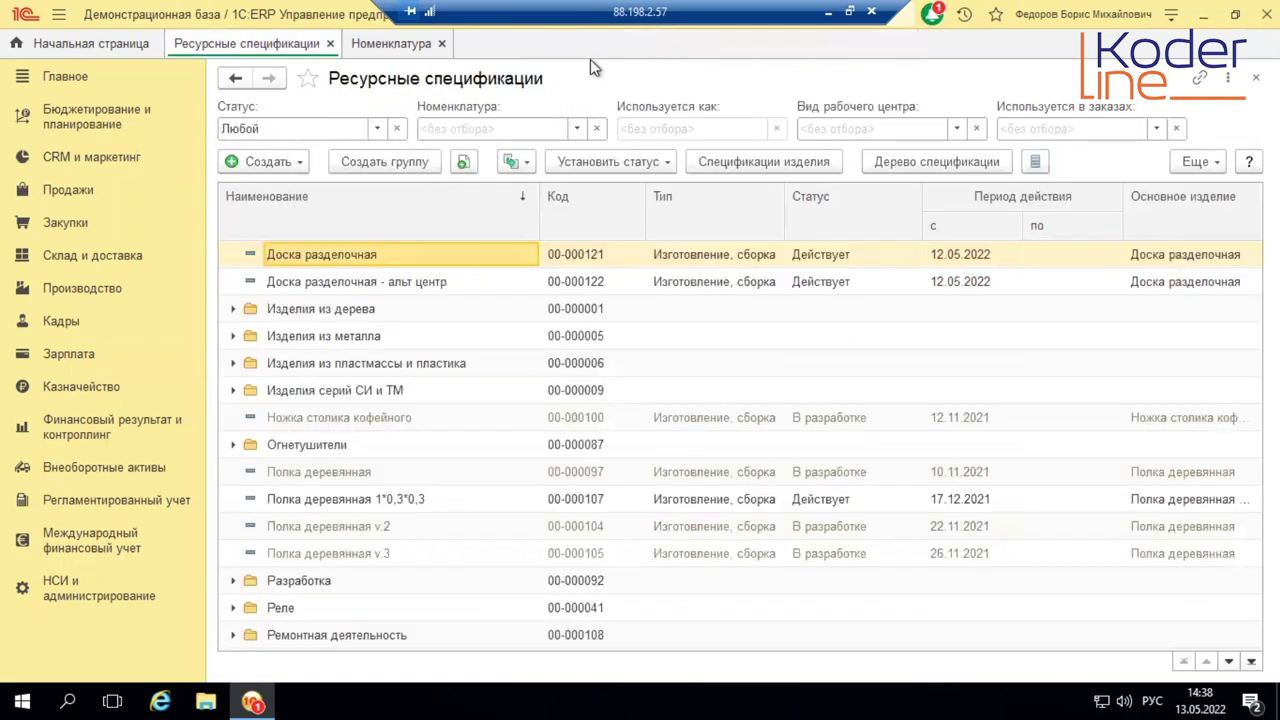
left_click(441, 44)
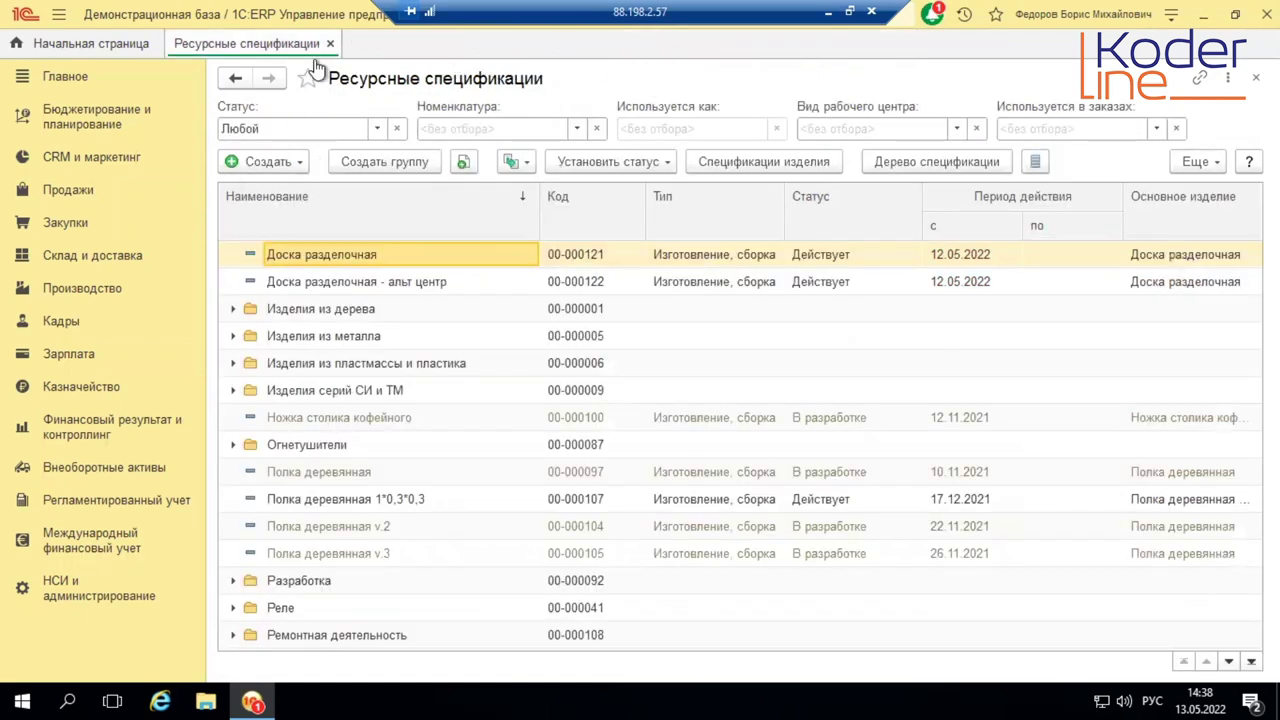
Step: Open the specification "Доска разделочная - альт центр" and expand the work centre types of its production stage, including the alternative under "Координатные станки"
left_click(84, 292)
left_click(358, 258)
left_click(405, 284)
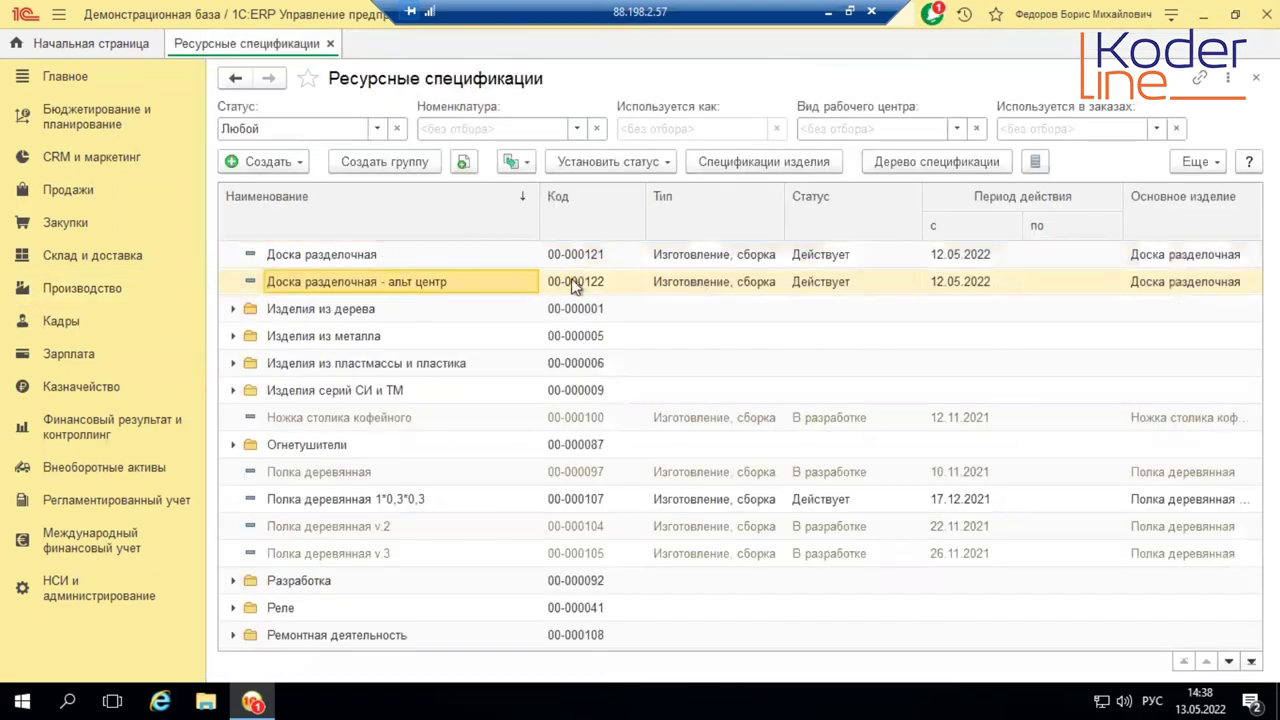
double_click(466, 282)
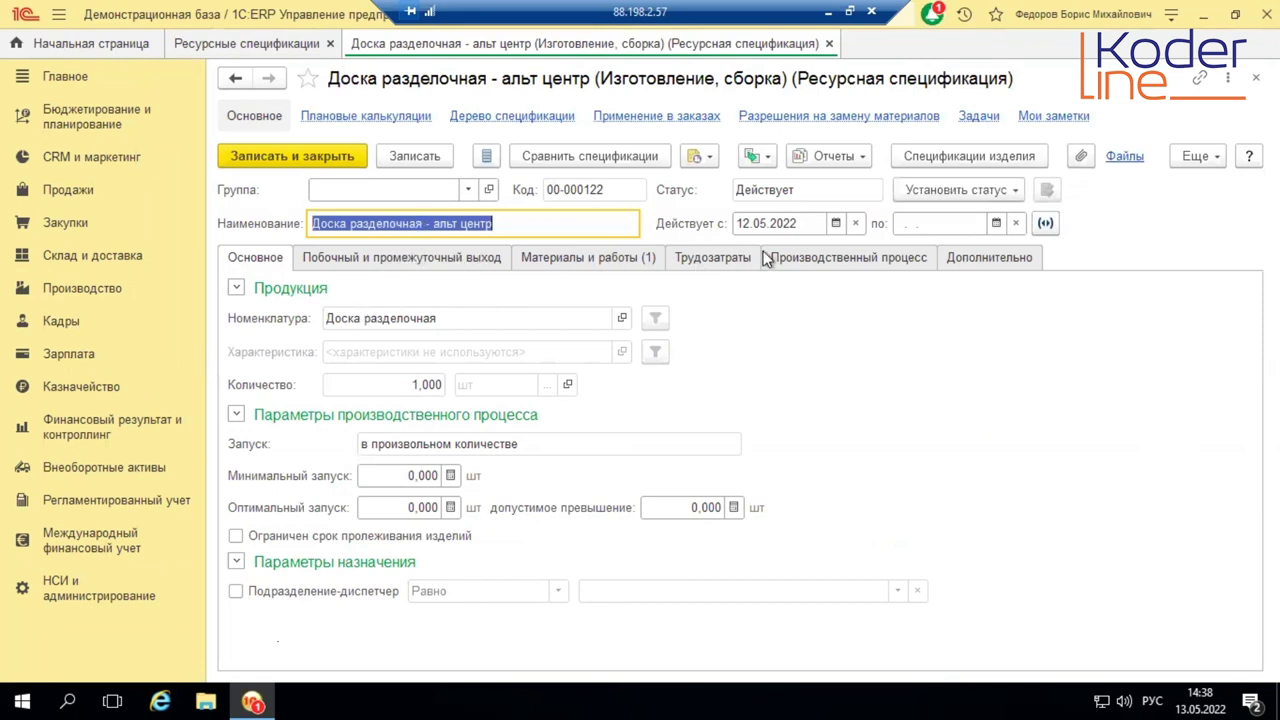
left_click(795, 258)
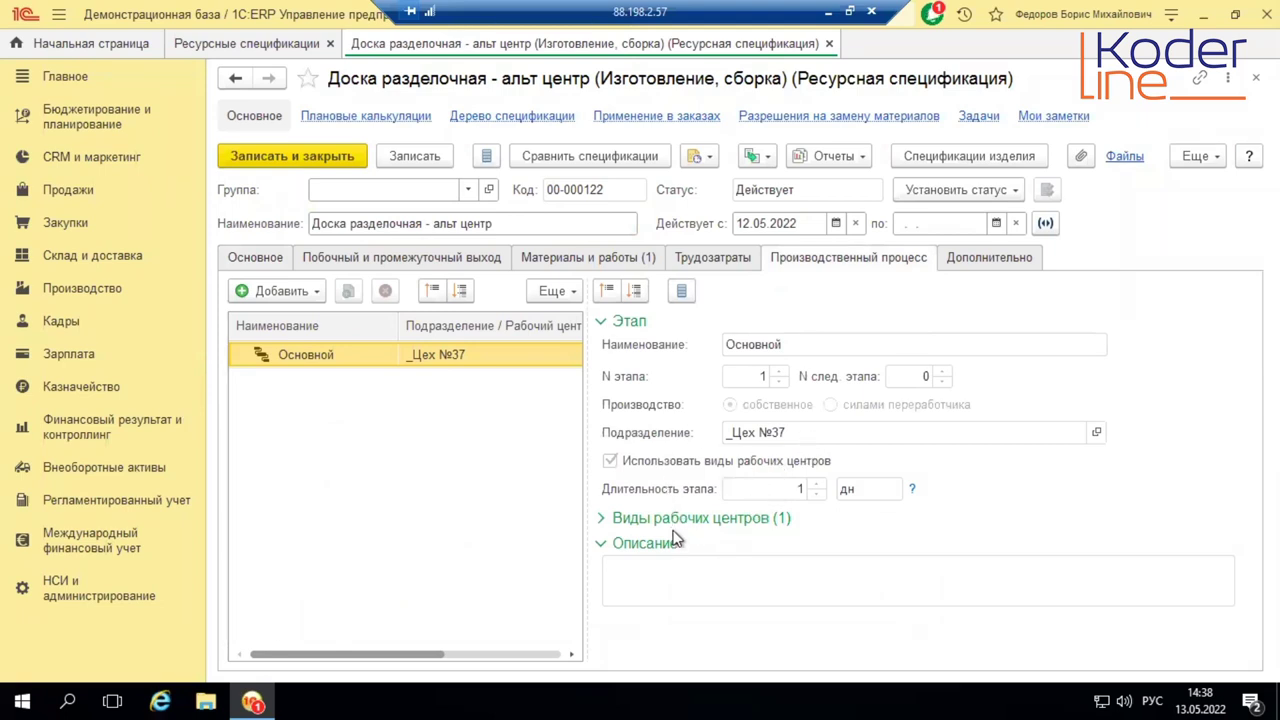
left_click(601, 518)
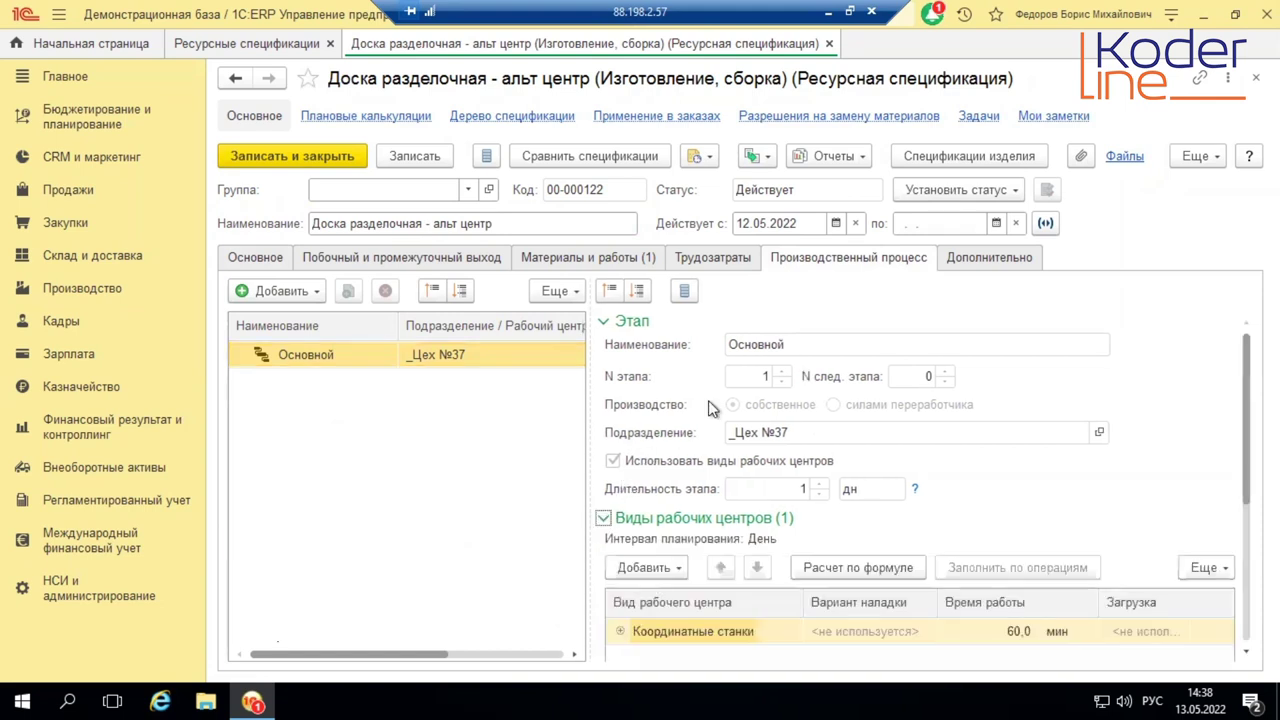
scroll(780, 390, "down", 1)
left_click(620, 462)
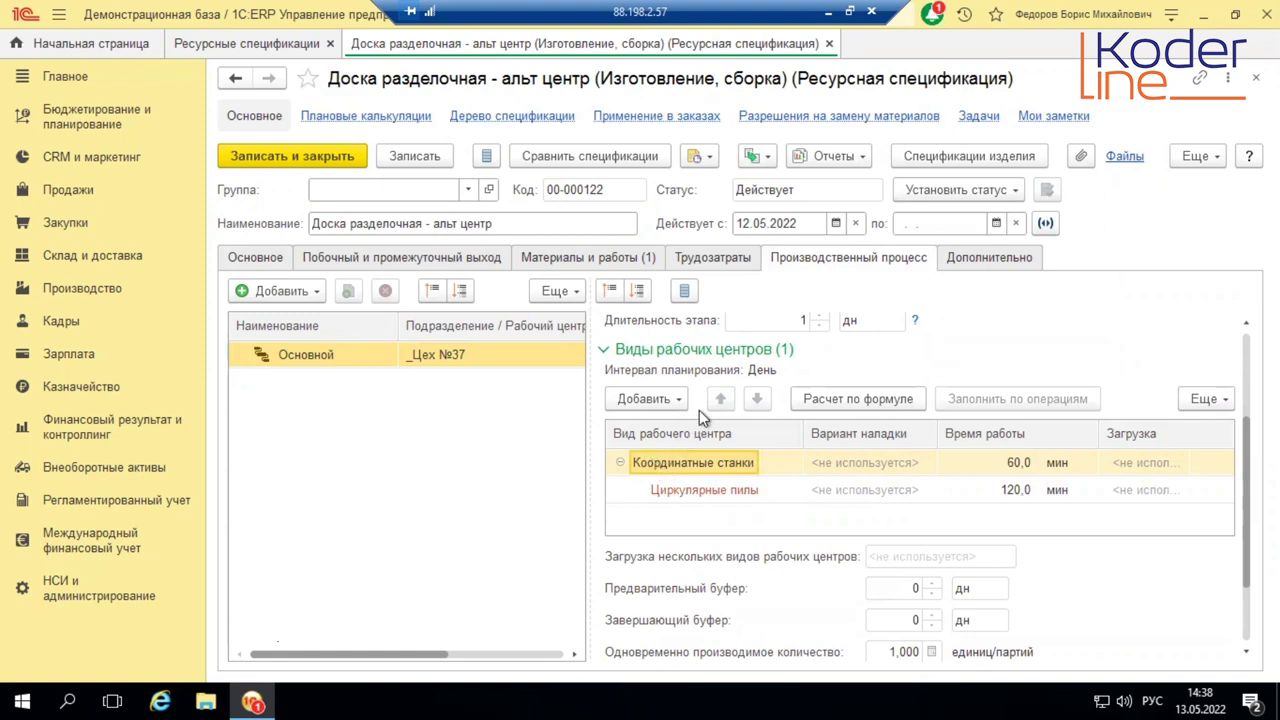
Step: Inspect the options for adding work centre types and the working time of the alternative "Циркулярные пилы"
left_click(663, 402)
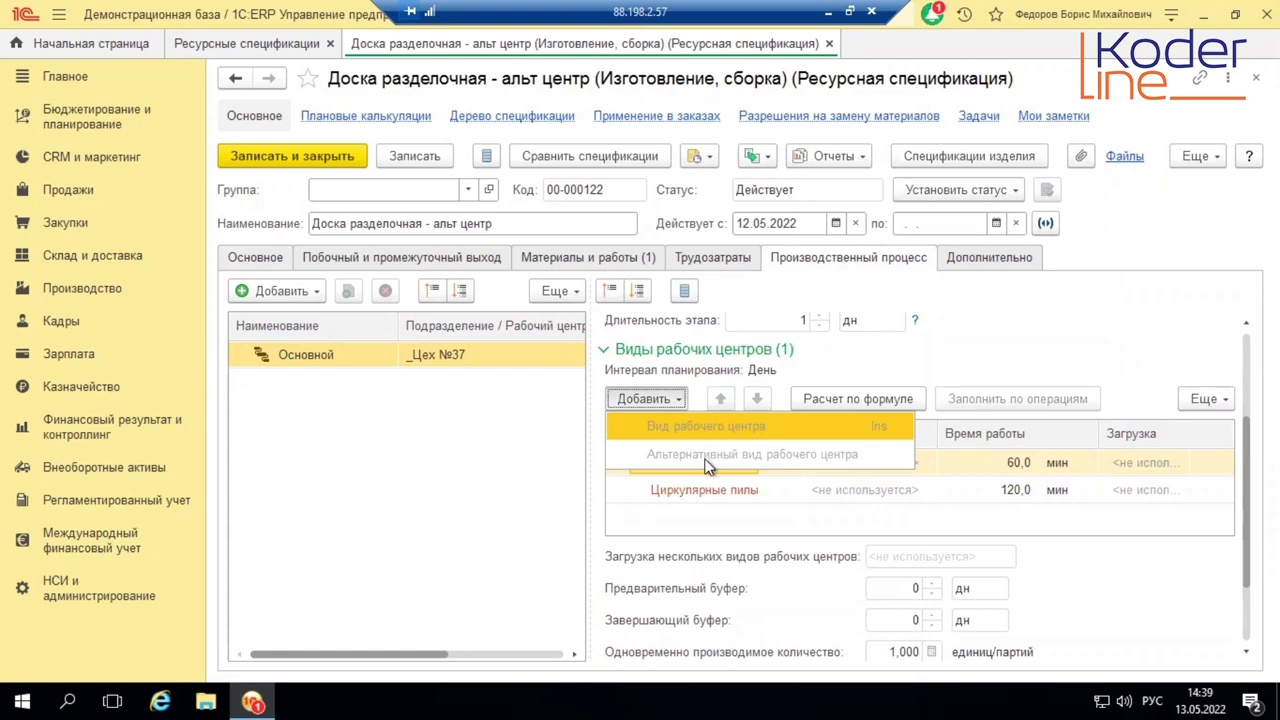
left_click(934, 348)
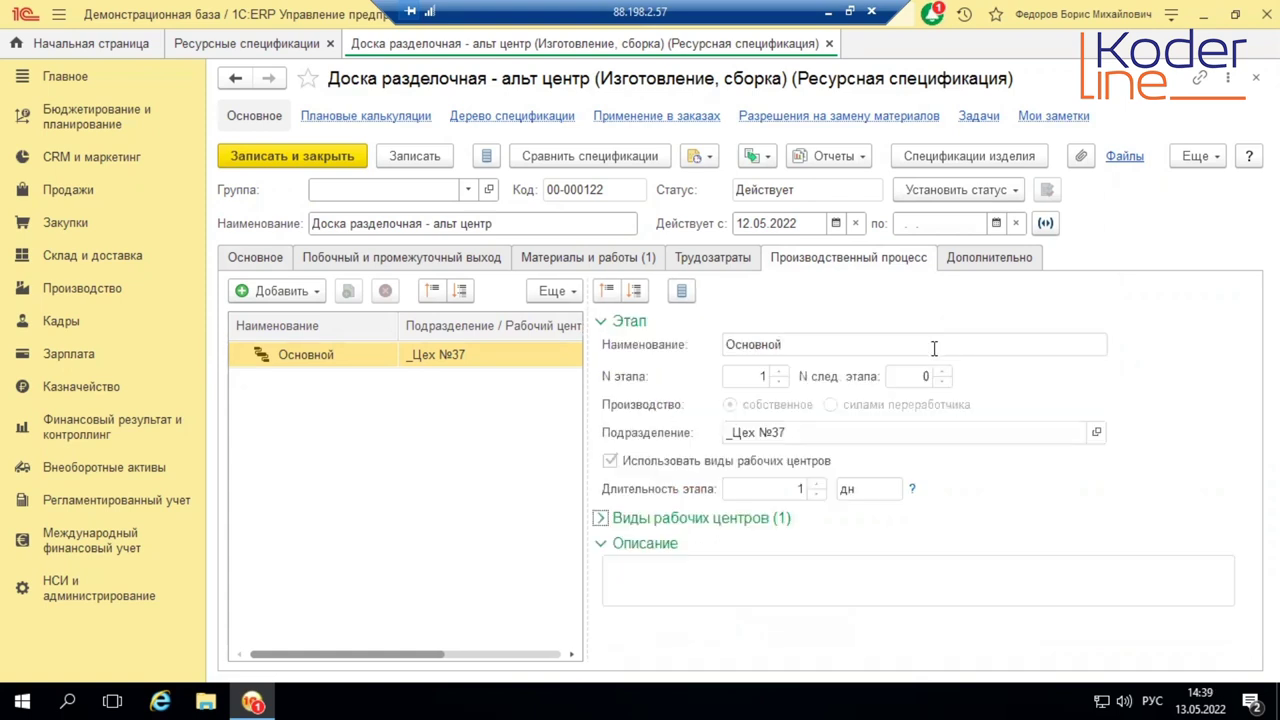
left_click(601, 520)
scroll(755, 468, "down", 3)
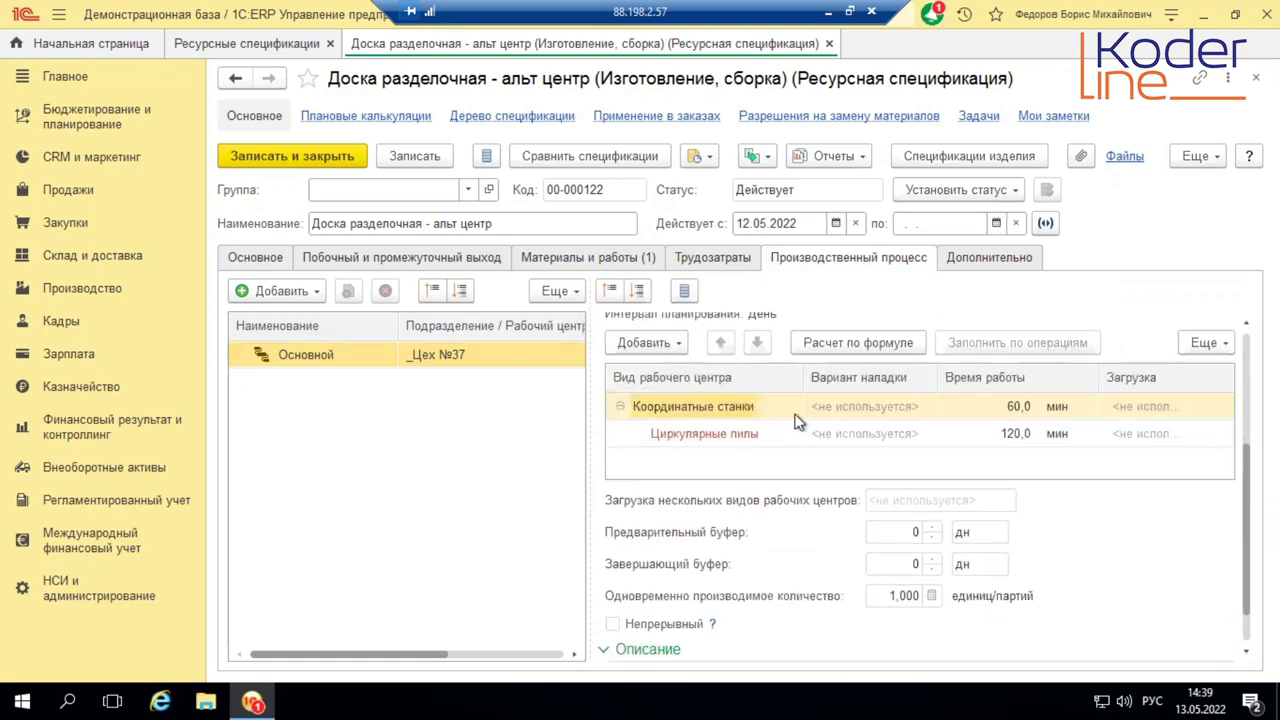
left_click(692, 436)
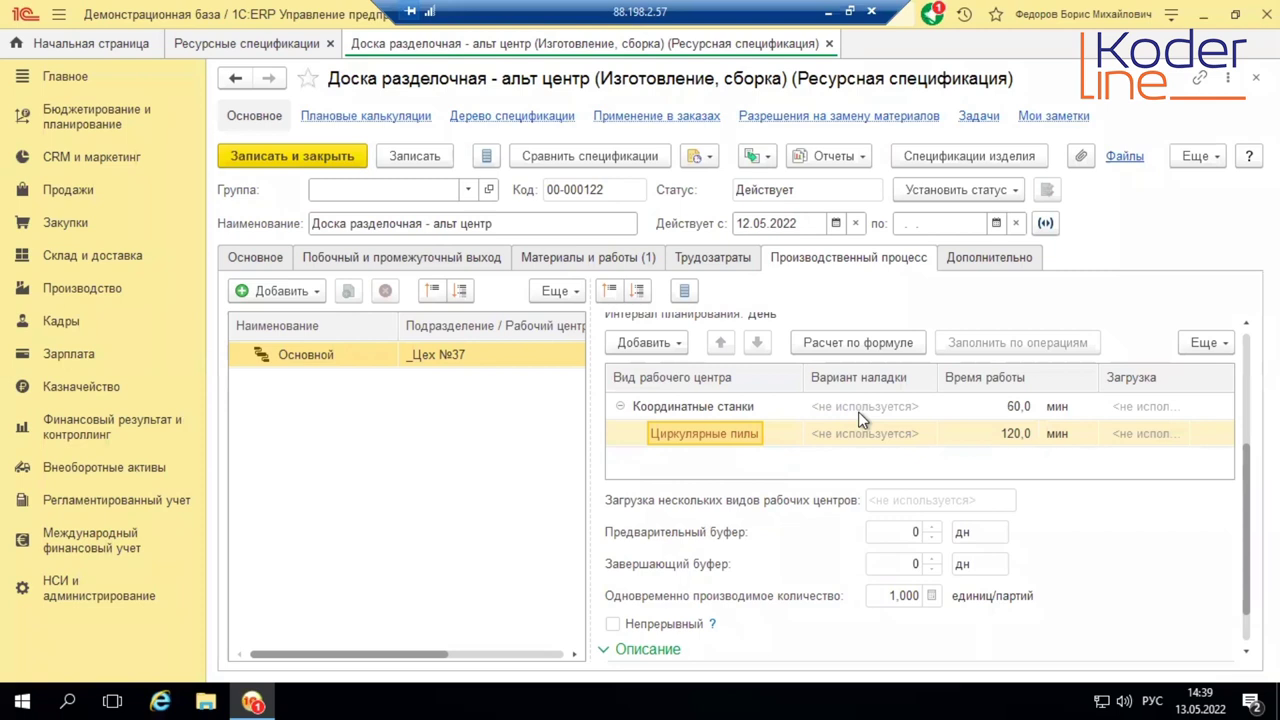
left_click(1016, 430)
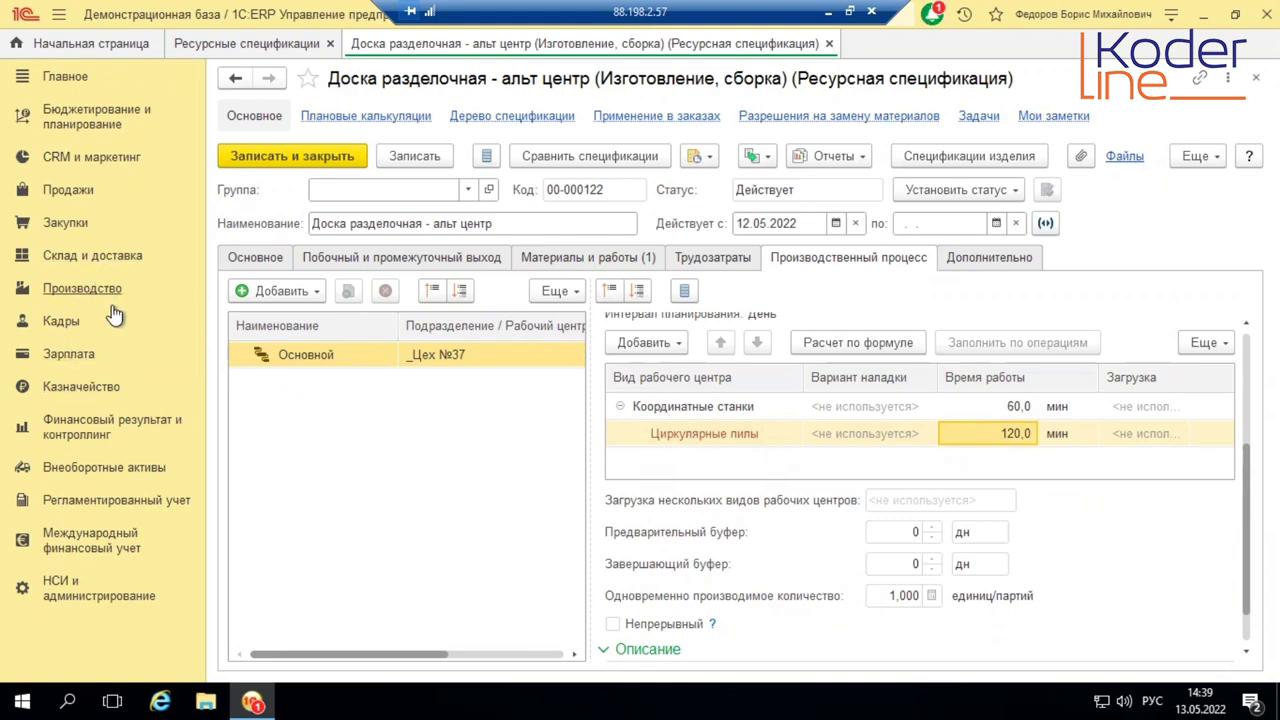
Step: Open the work centre structure and view the work centres of "Координатные станки" and "Циркулярные пилы"
left_click(83, 292)
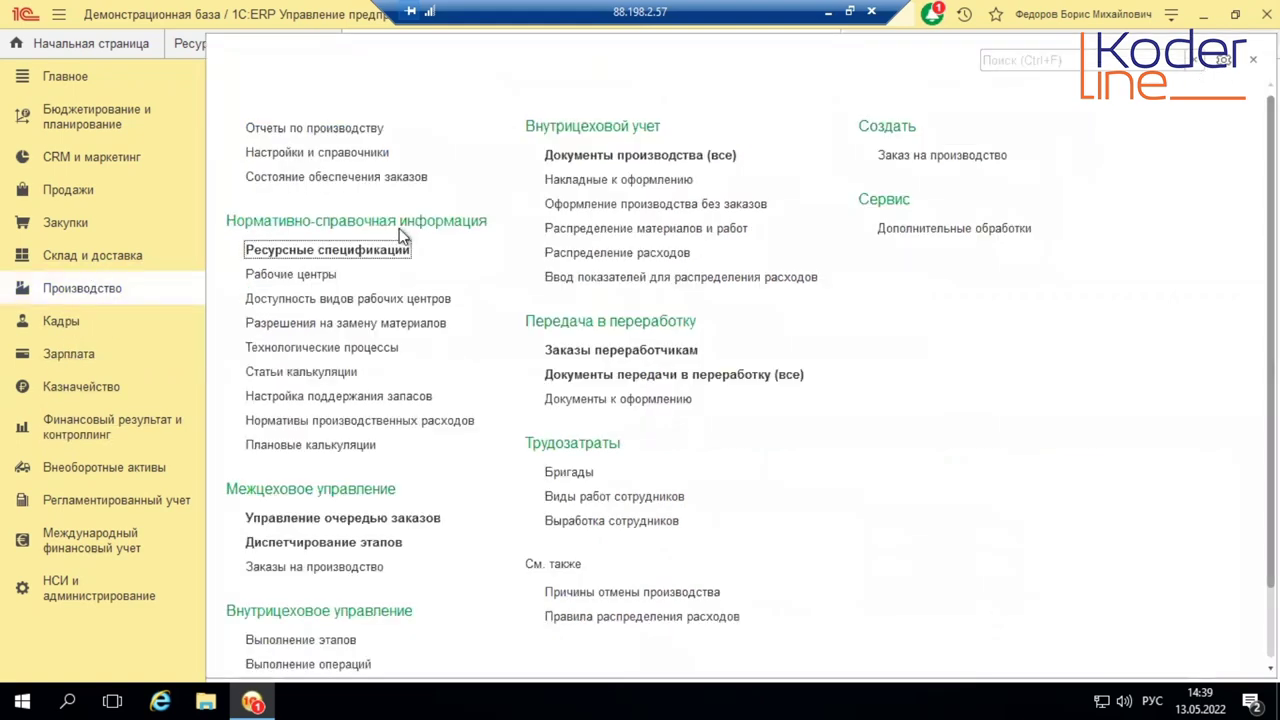
left_click(317, 270)
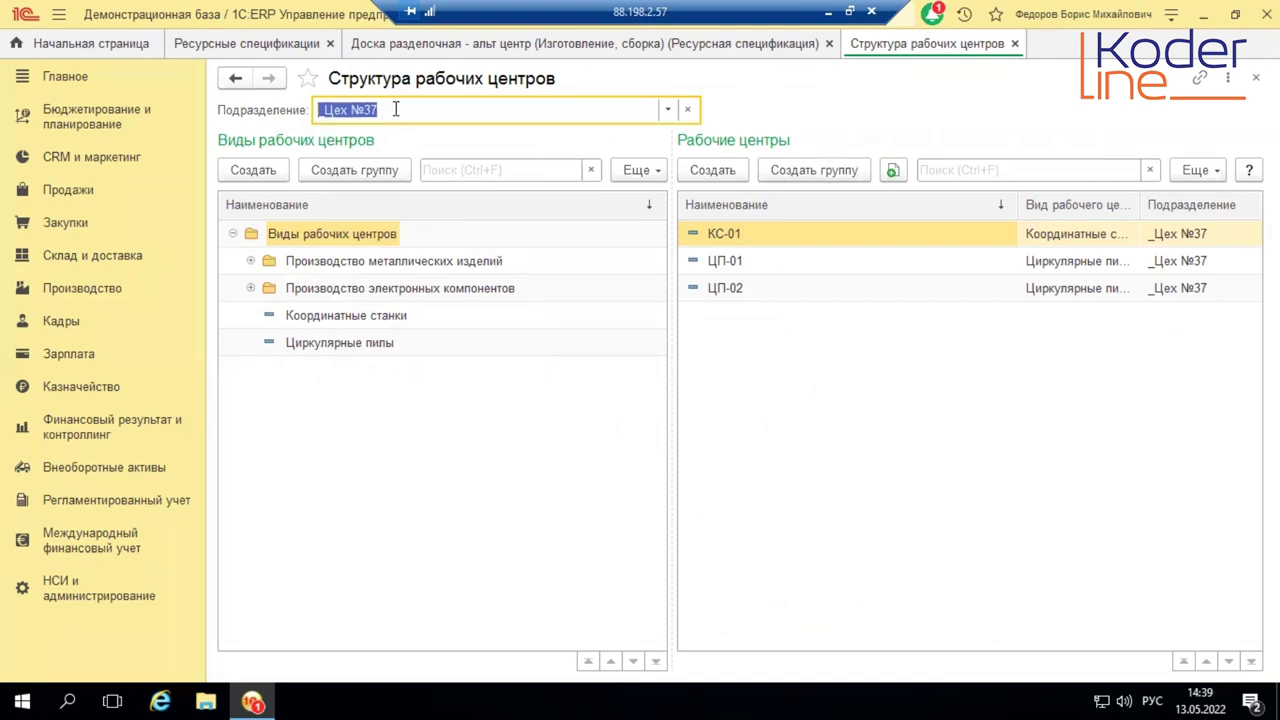
left_click(309, 316)
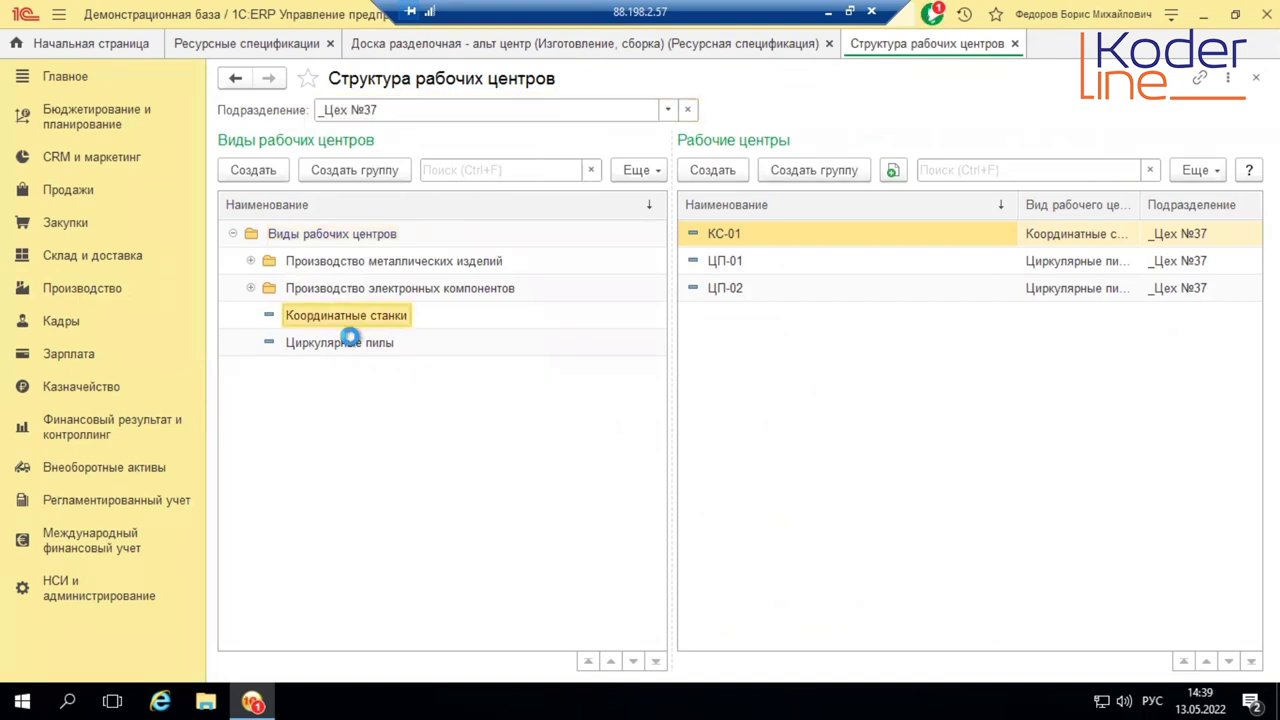
left_click(354, 343)
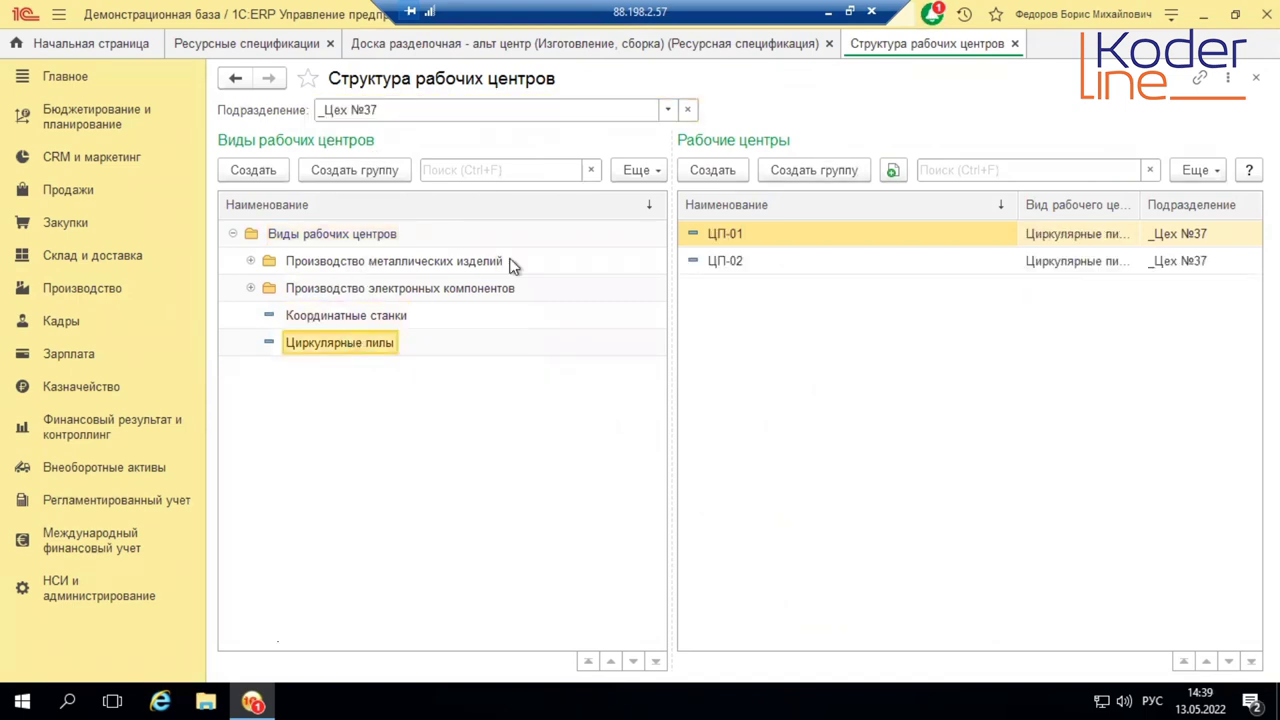
Step: View the card of the work centre type "Координатные станки" and its production schedule planning parameters, and close it without saving
left_click(350, 315)
left_click(352, 340)
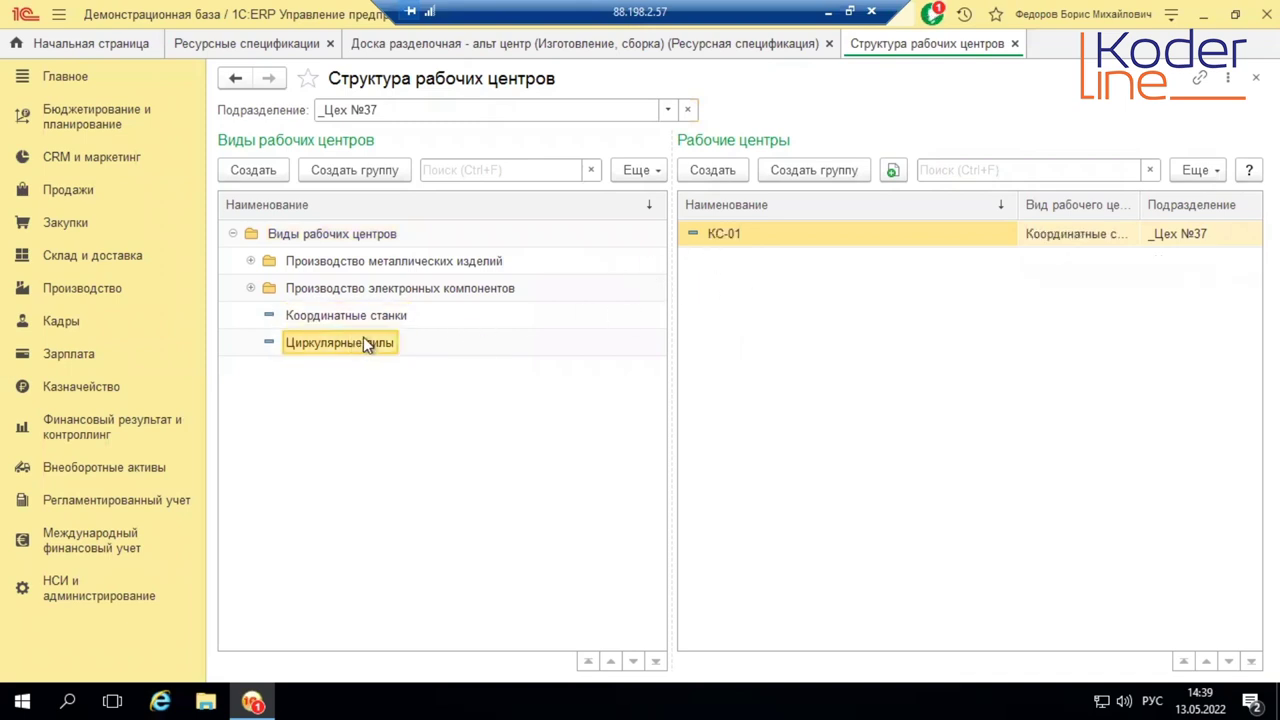
double_click(363, 318)
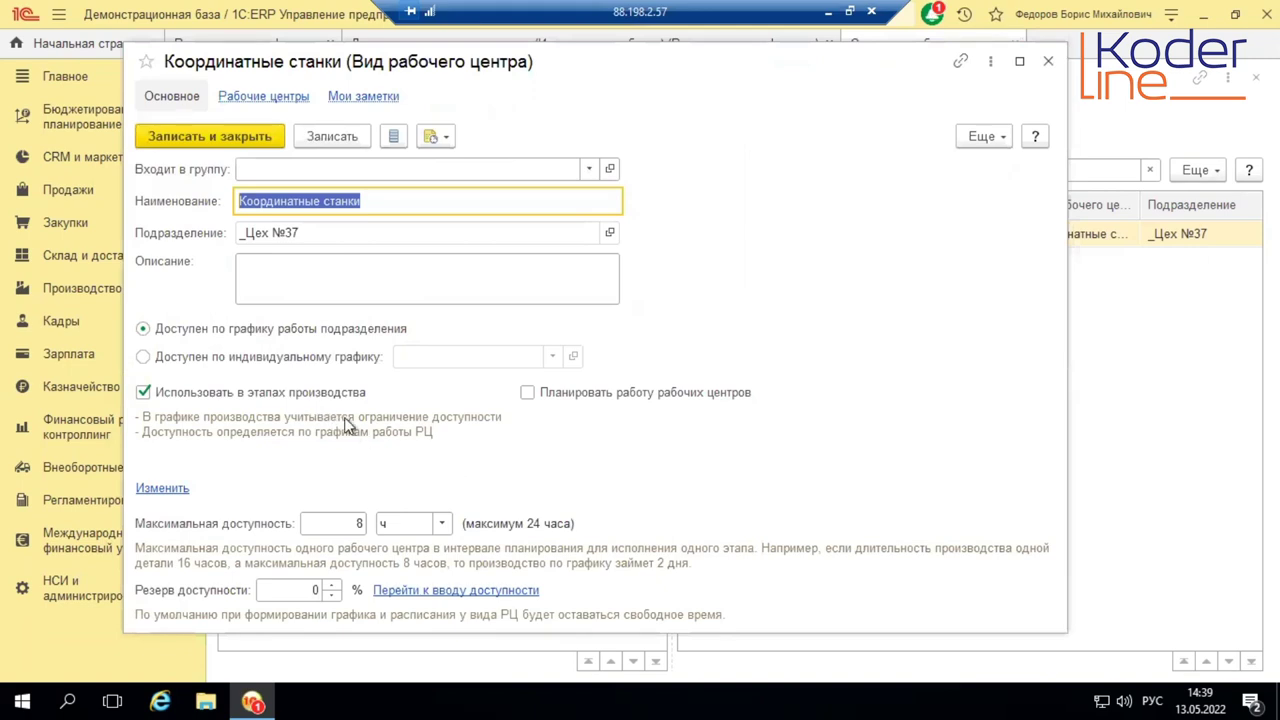
left_click(160, 489)
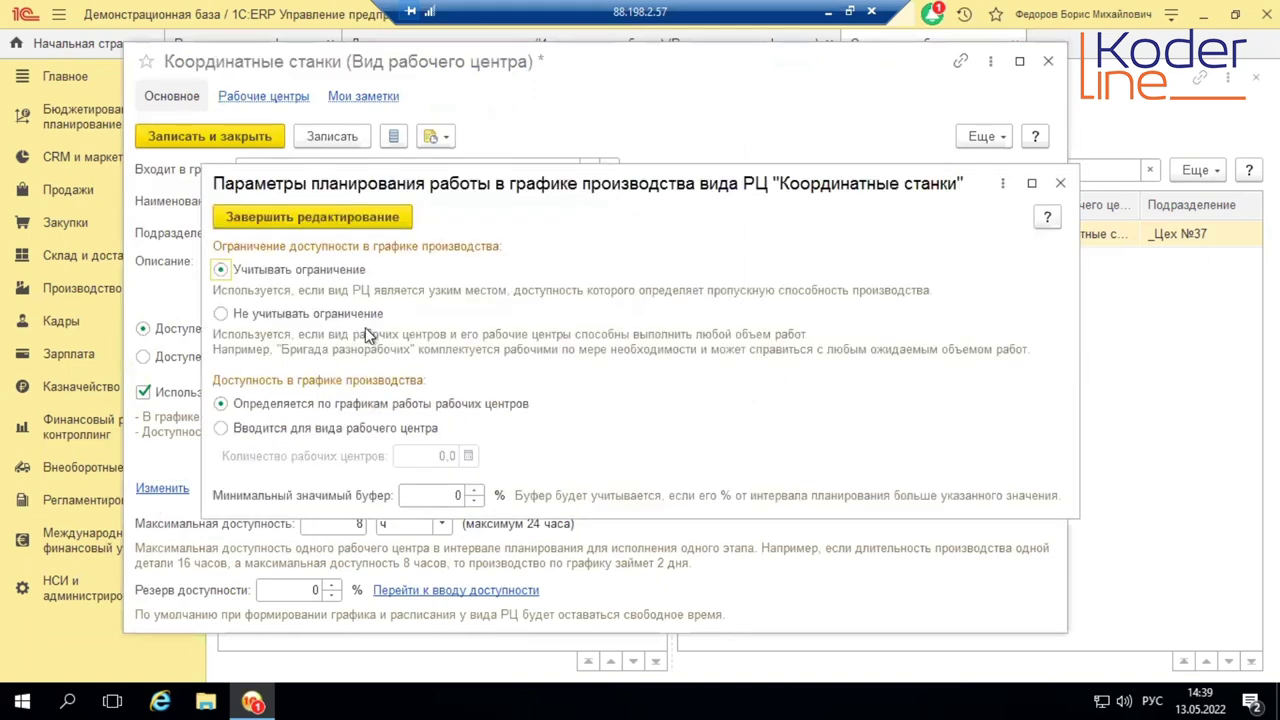
left_click(398, 217)
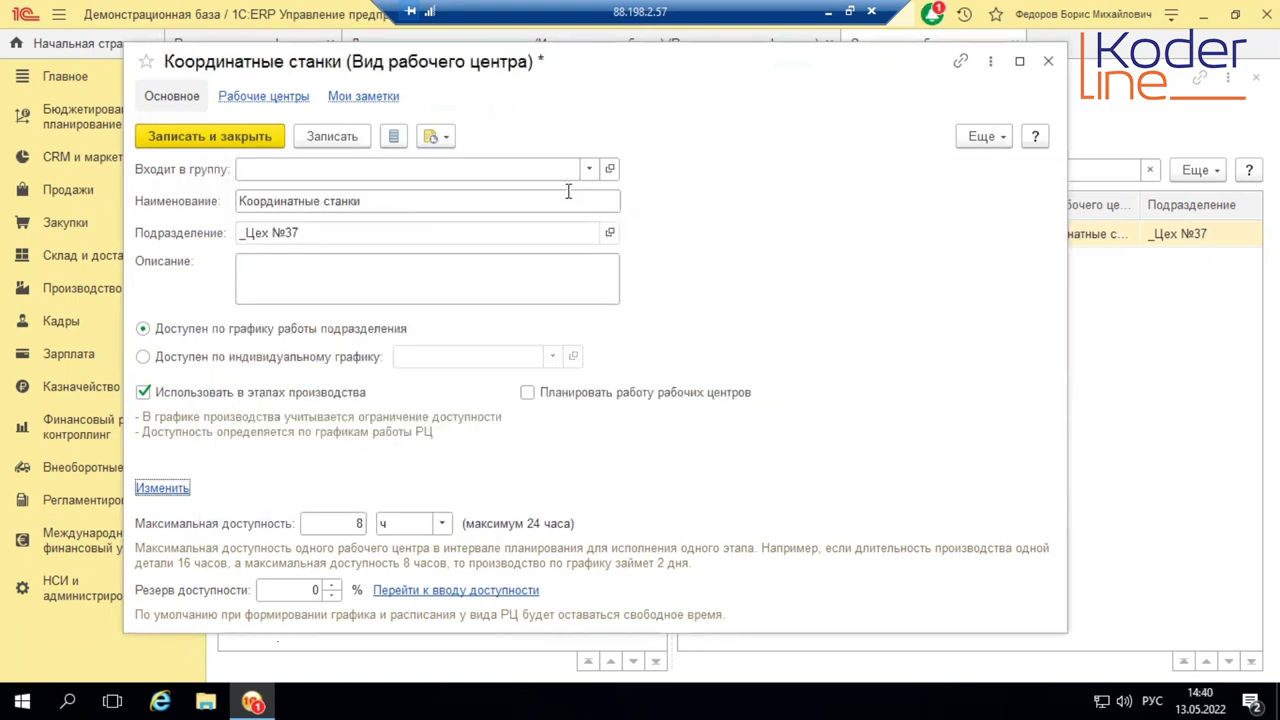
left_click(1050, 64)
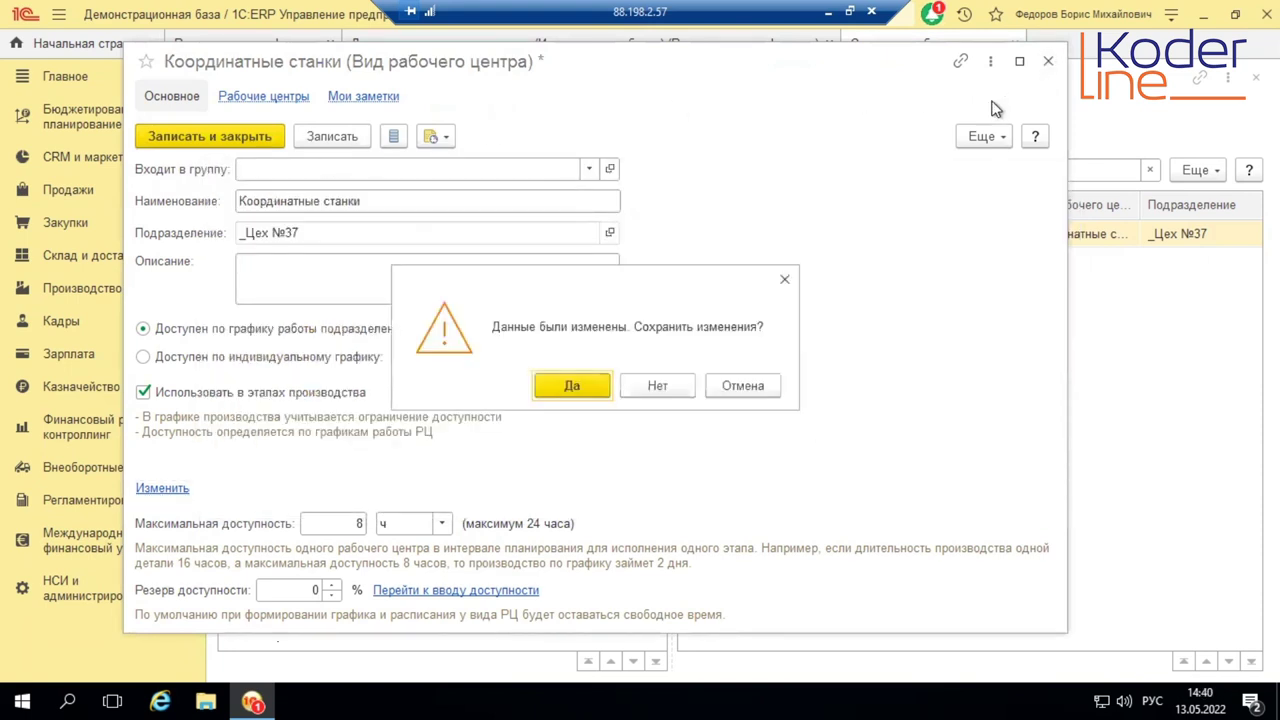
left_click(657, 383)
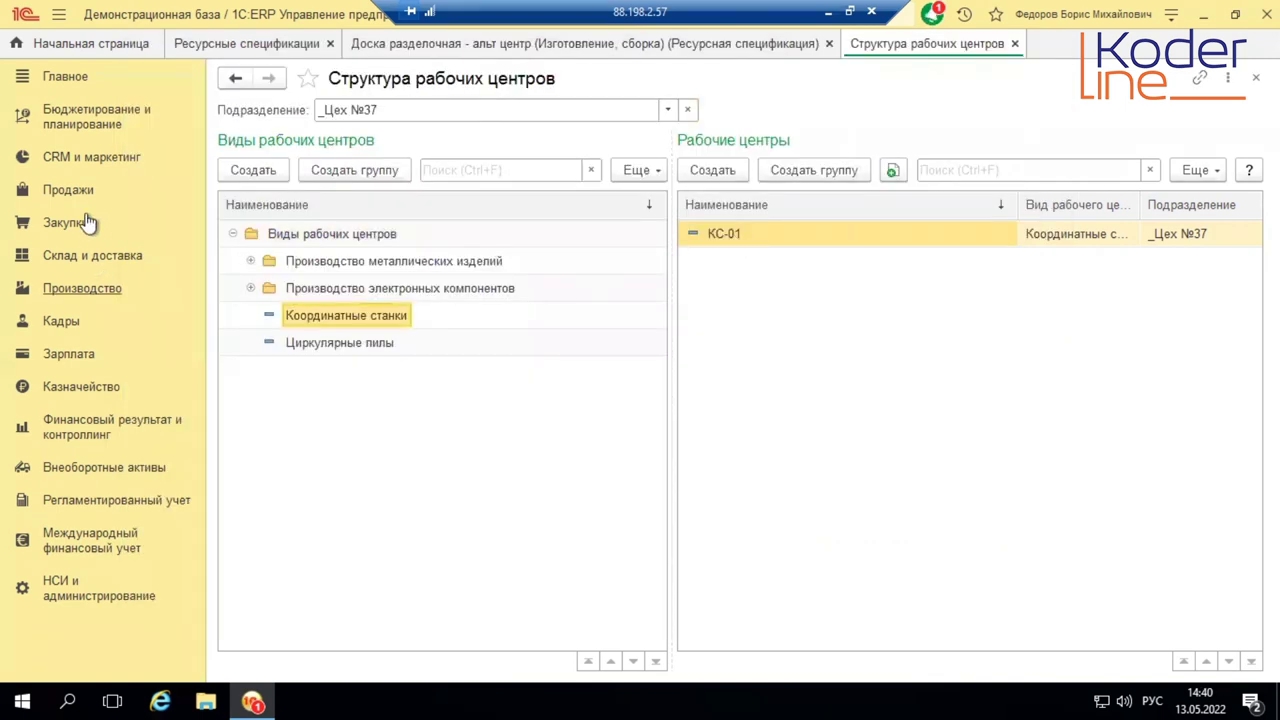
Step: View the availability of work centre types for _Цех №37 and close all open forms, returning to the home page
left_click(138, 282)
left_click(352, 300)
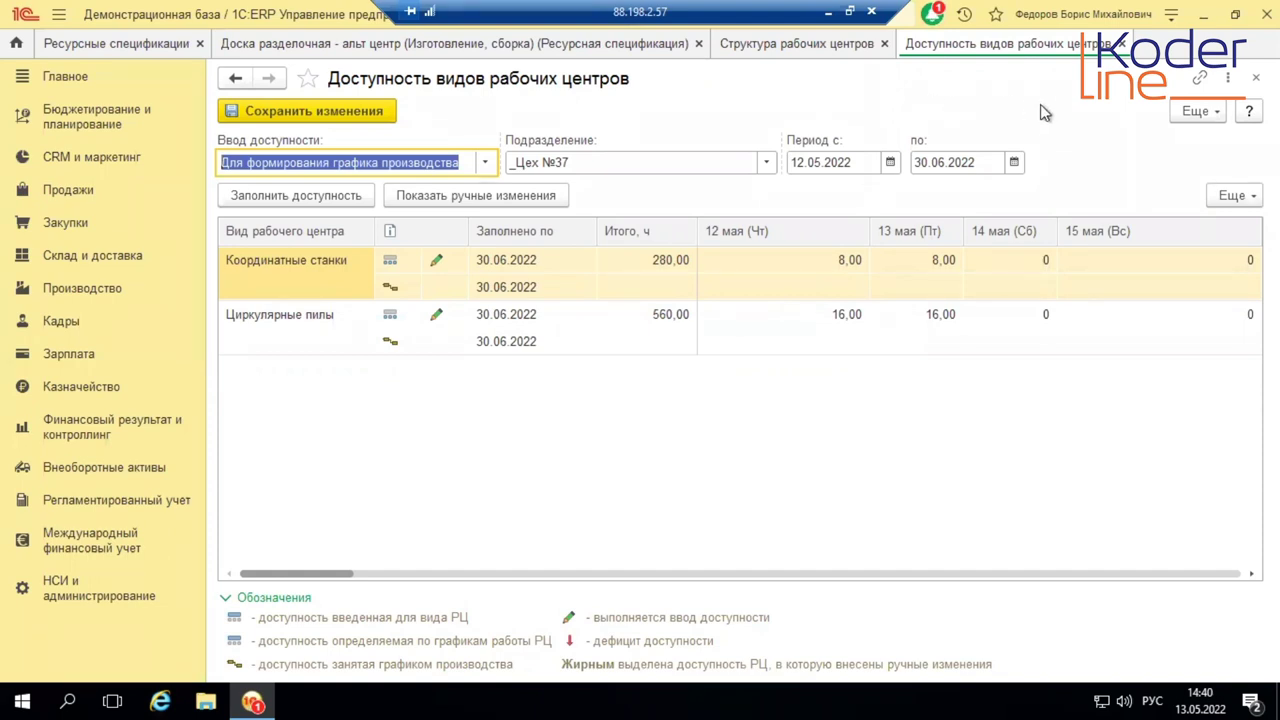
left_click(1121, 43)
left_click(1014, 44)
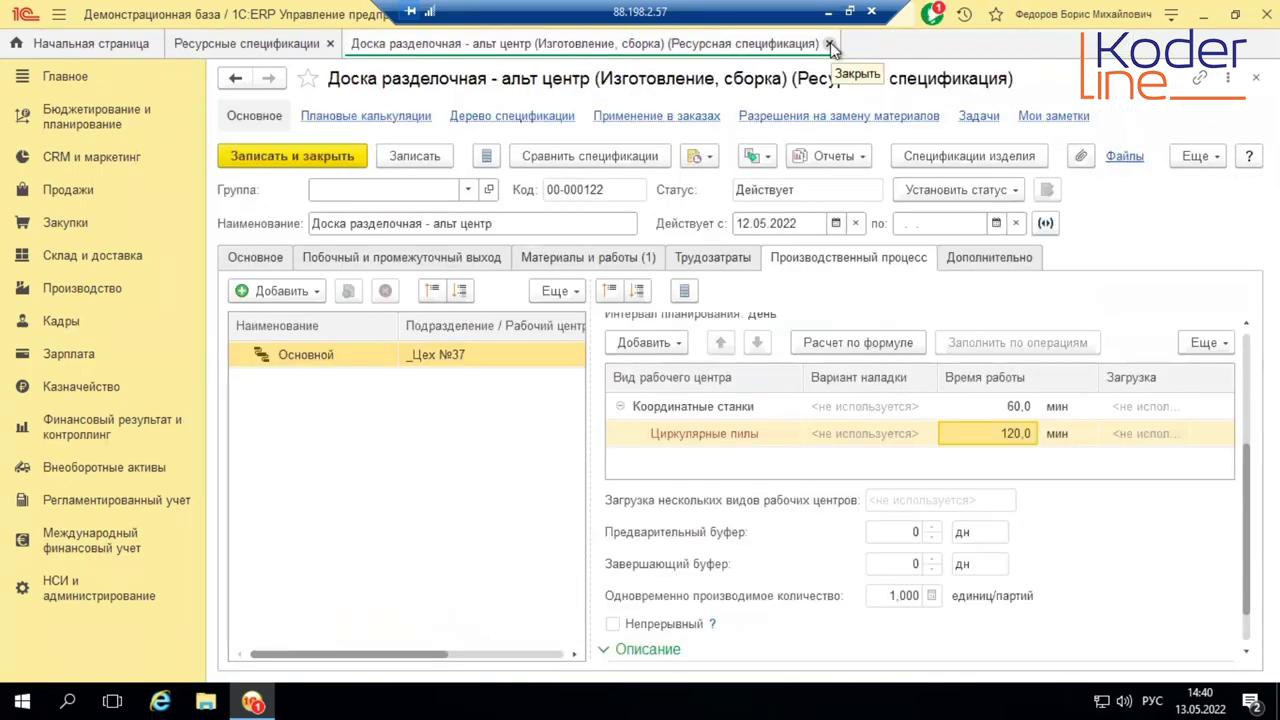
left_click(829, 44)
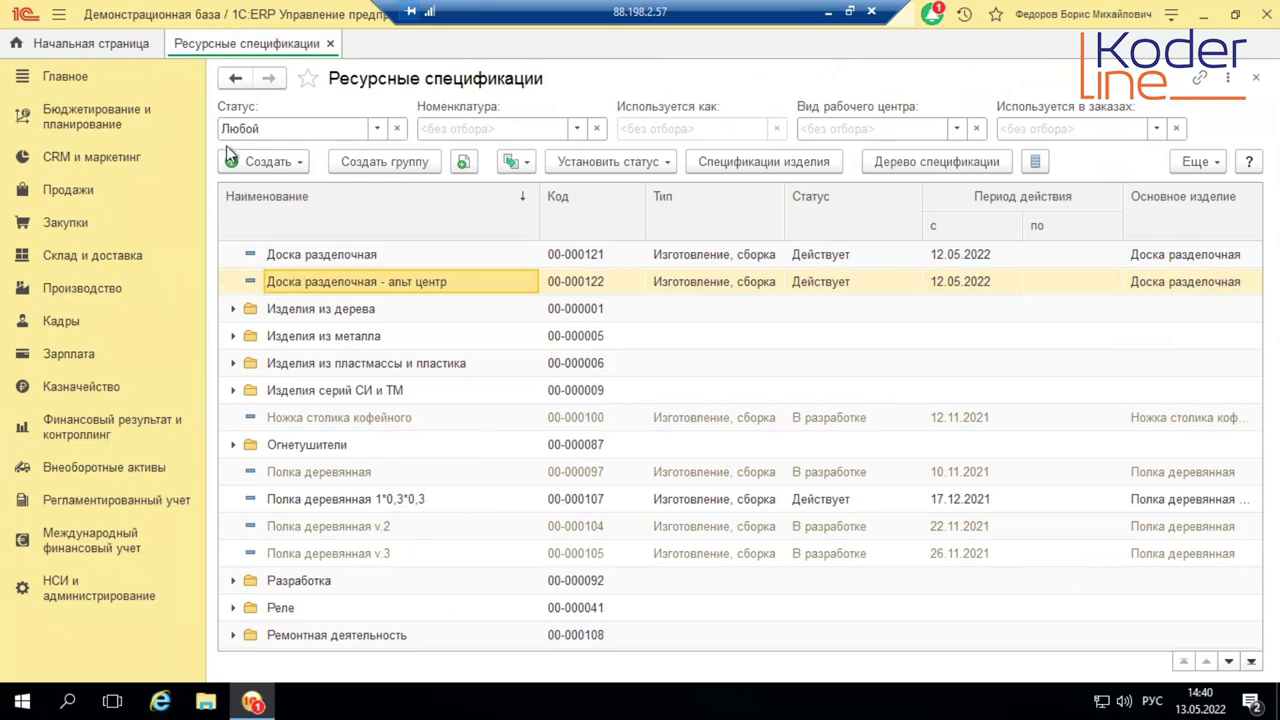
left_click(330, 44)
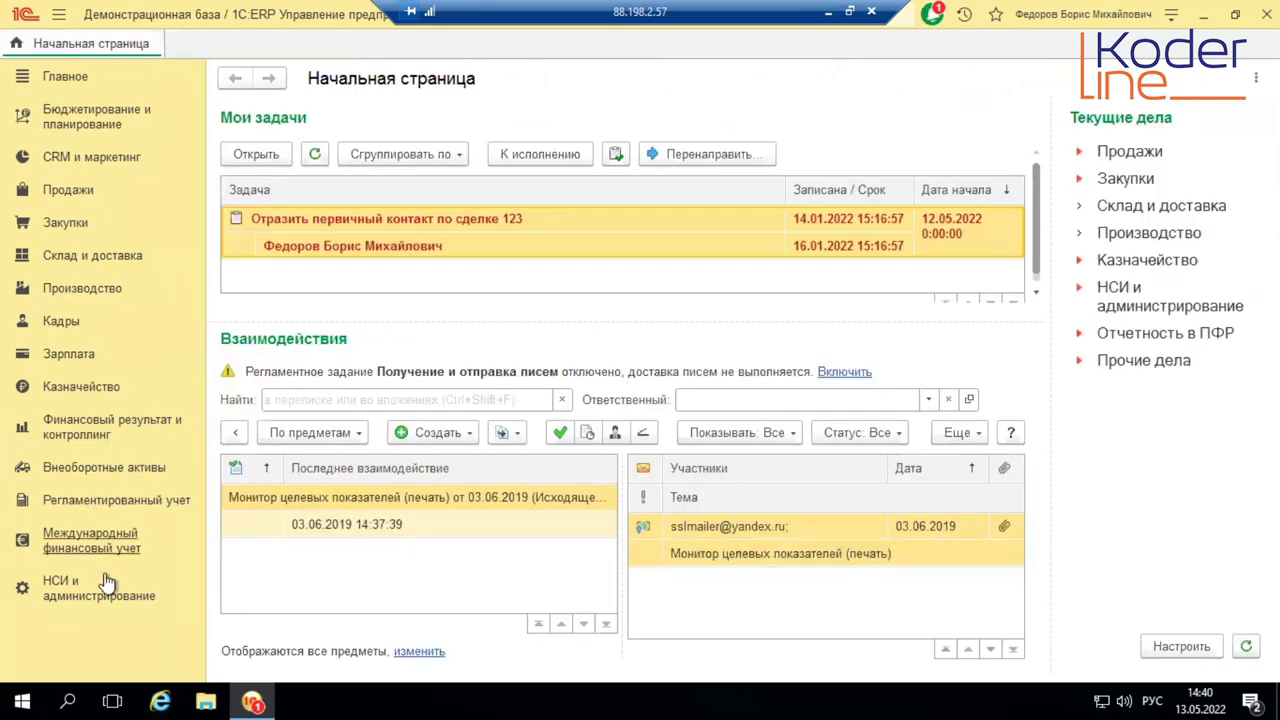
Step: Open the production order queue management and filter it by the dispatching department _Цех №37
left_click(82, 288)
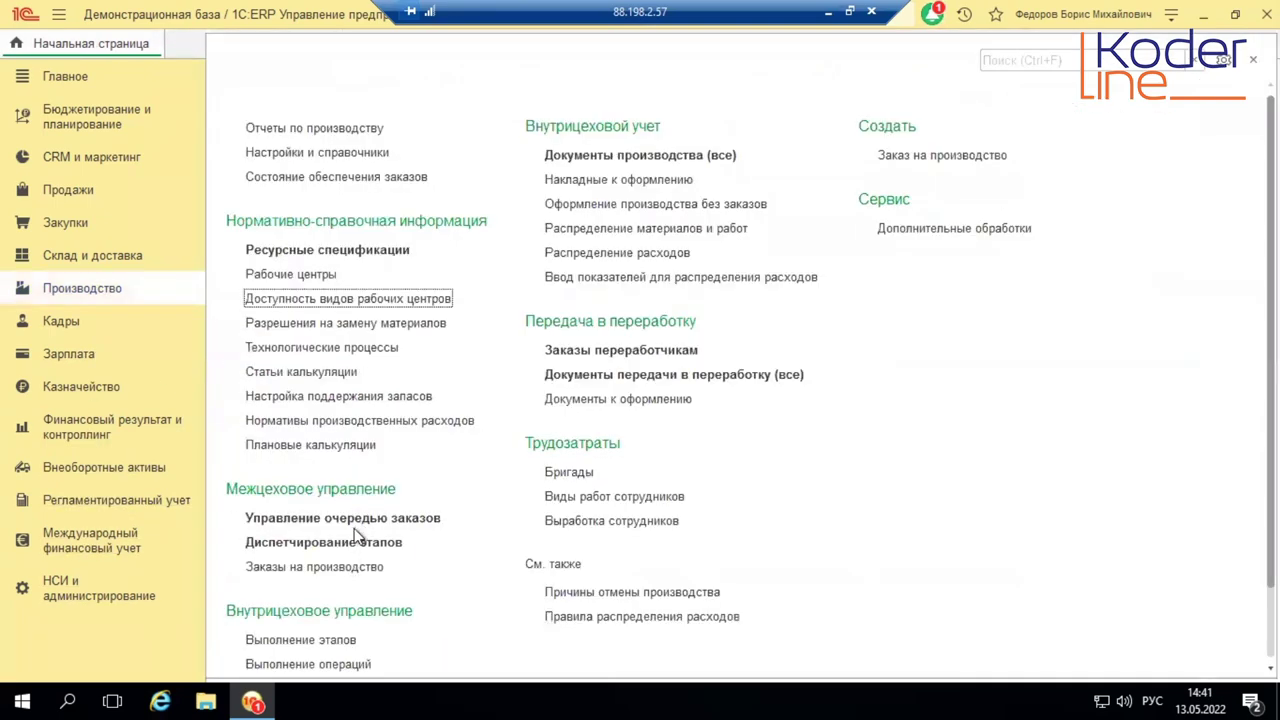
left_click(357, 520)
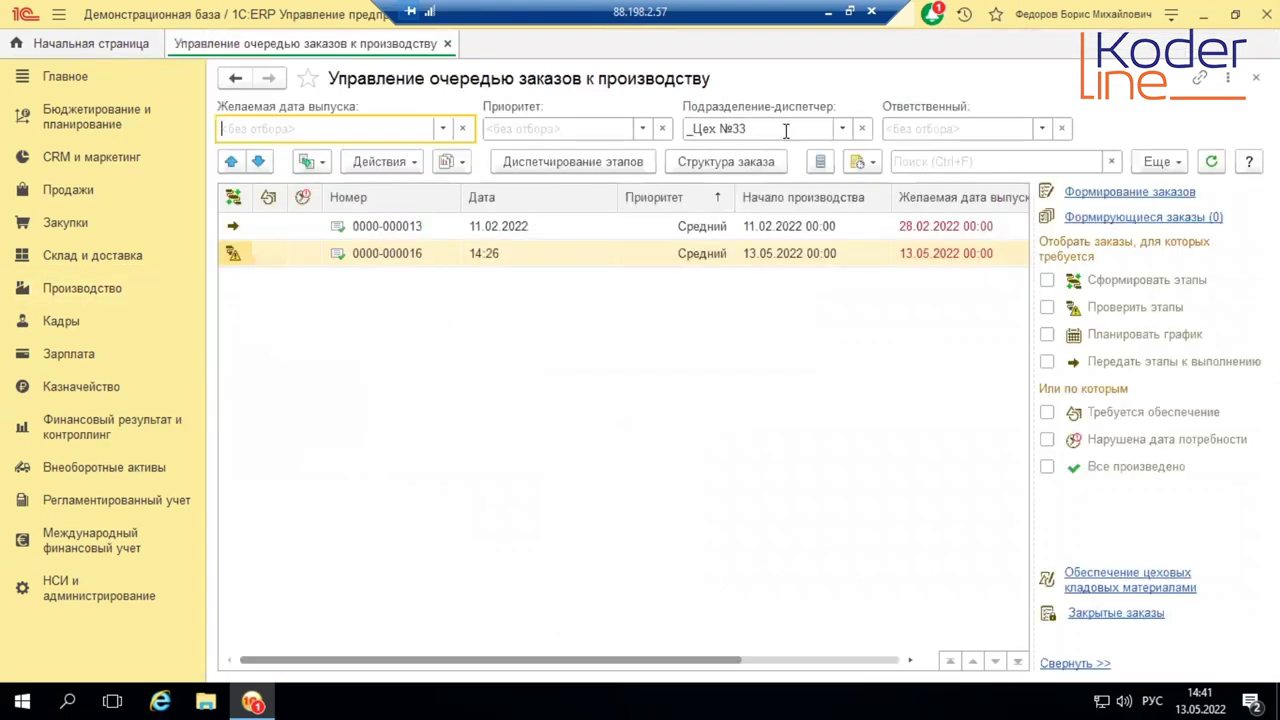
left_click(786, 129)
left_click(772, 184)
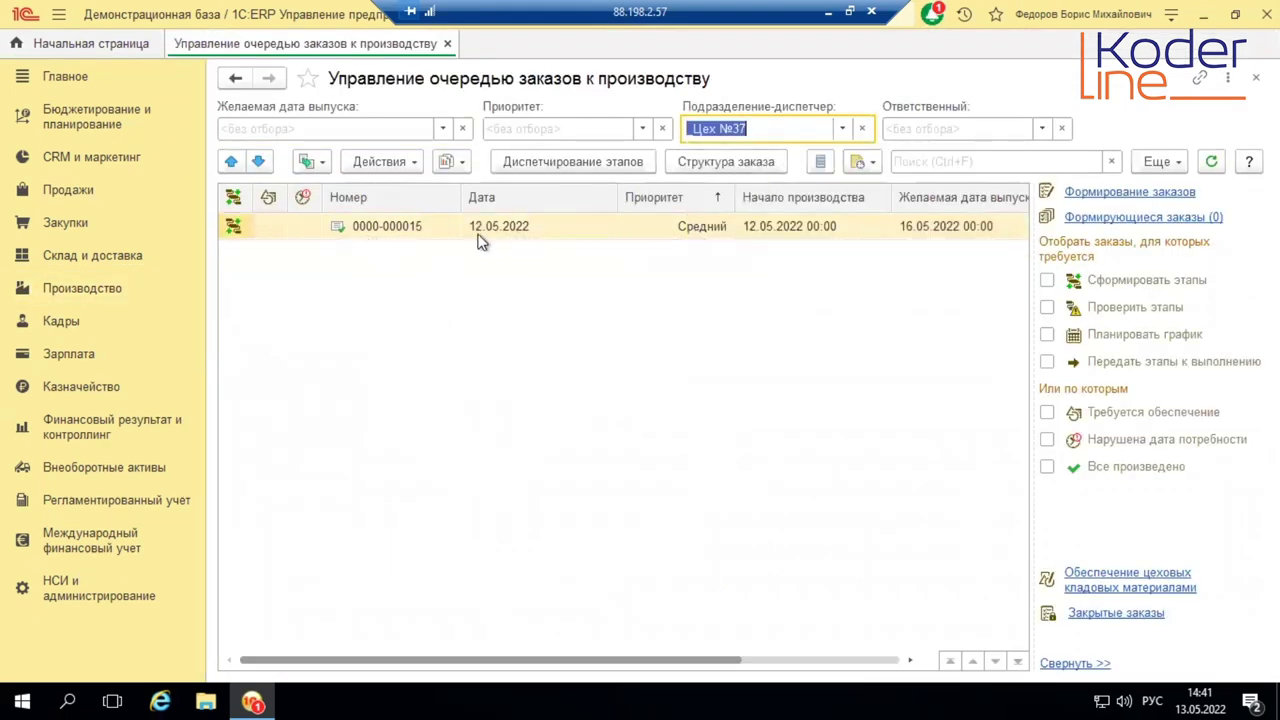
Step: Open the production order of 12.05.2022, check the specification of its product line, and close the order
left_click(405, 227)
double_click(405, 227)
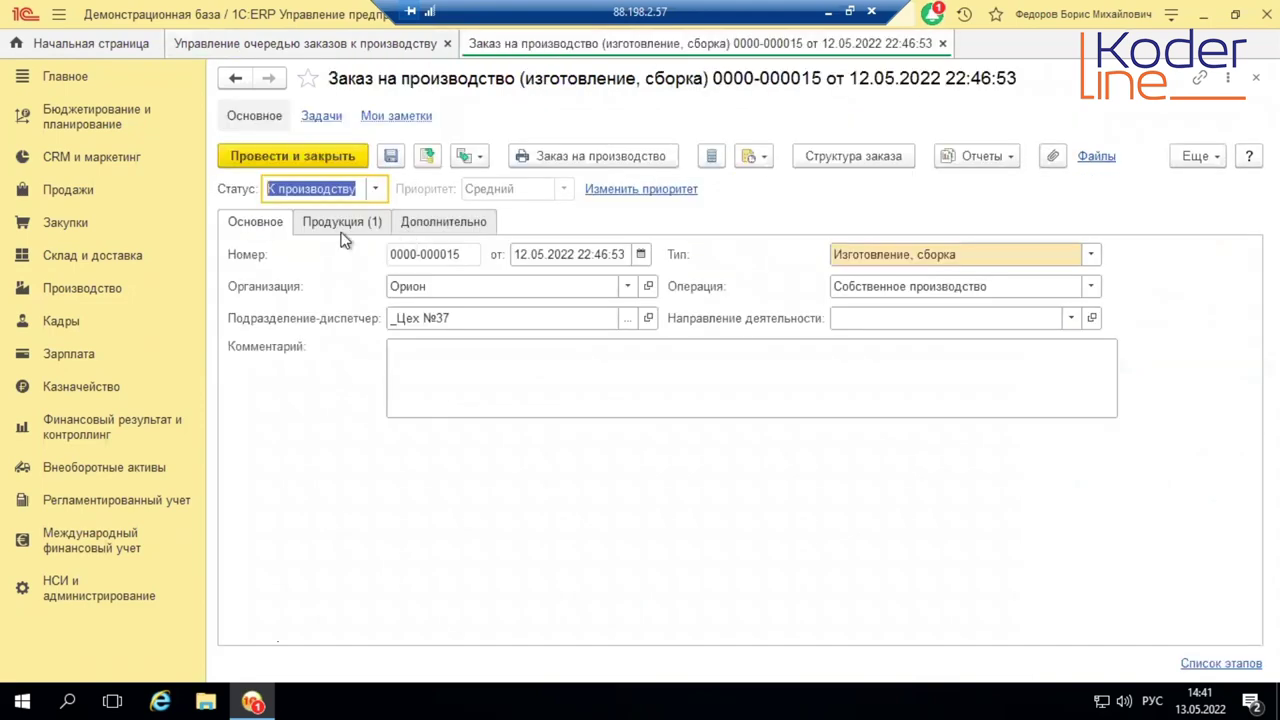
left_click(328, 220)
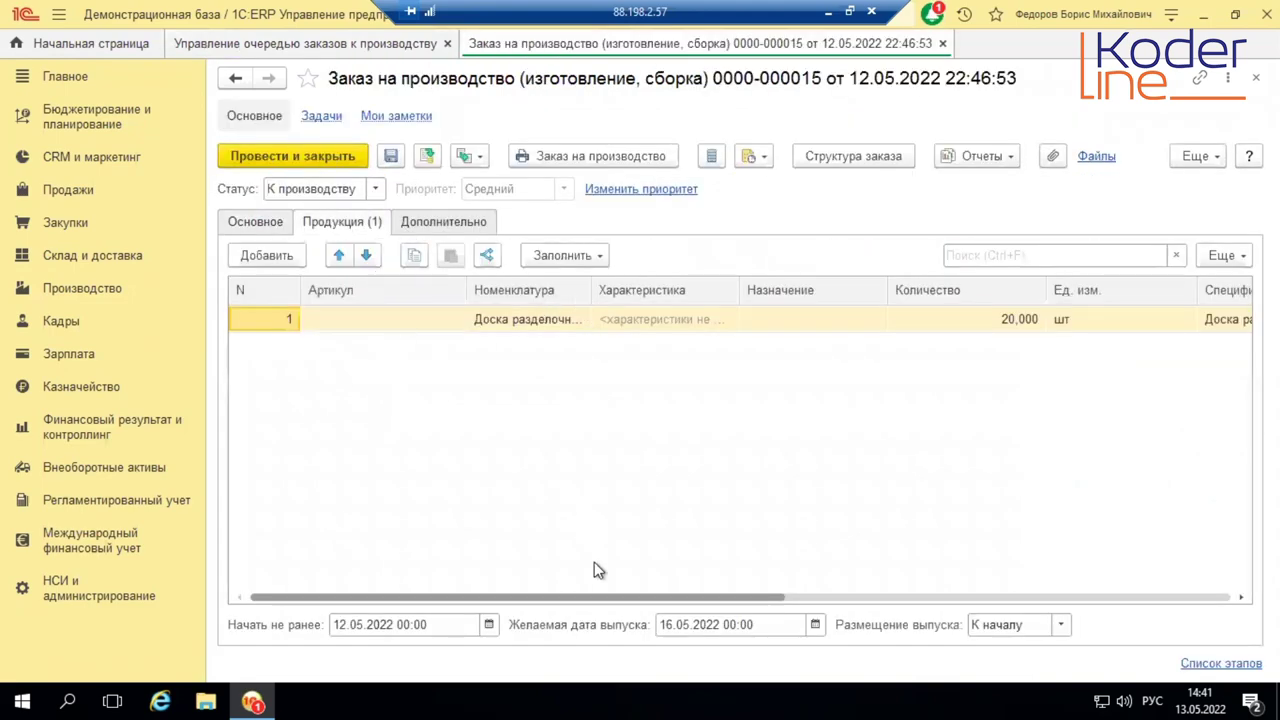
left_click_drag(605, 599, 963, 601)
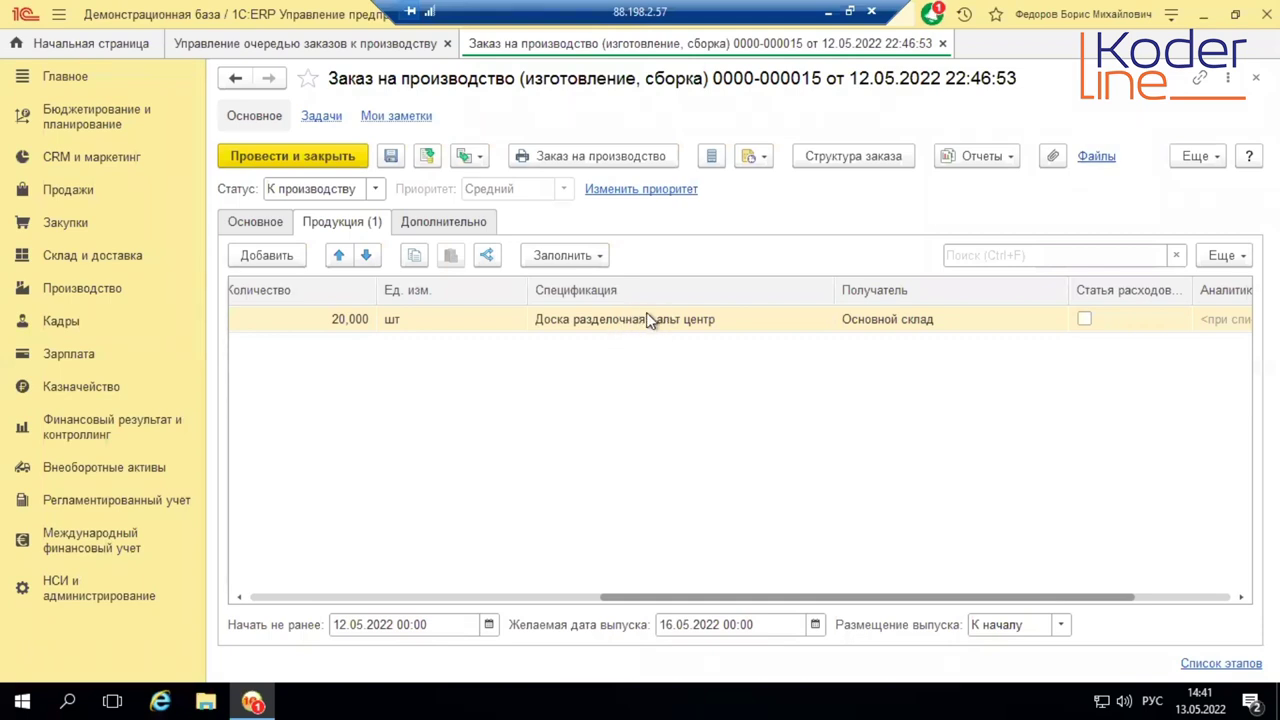
left_click(940, 44)
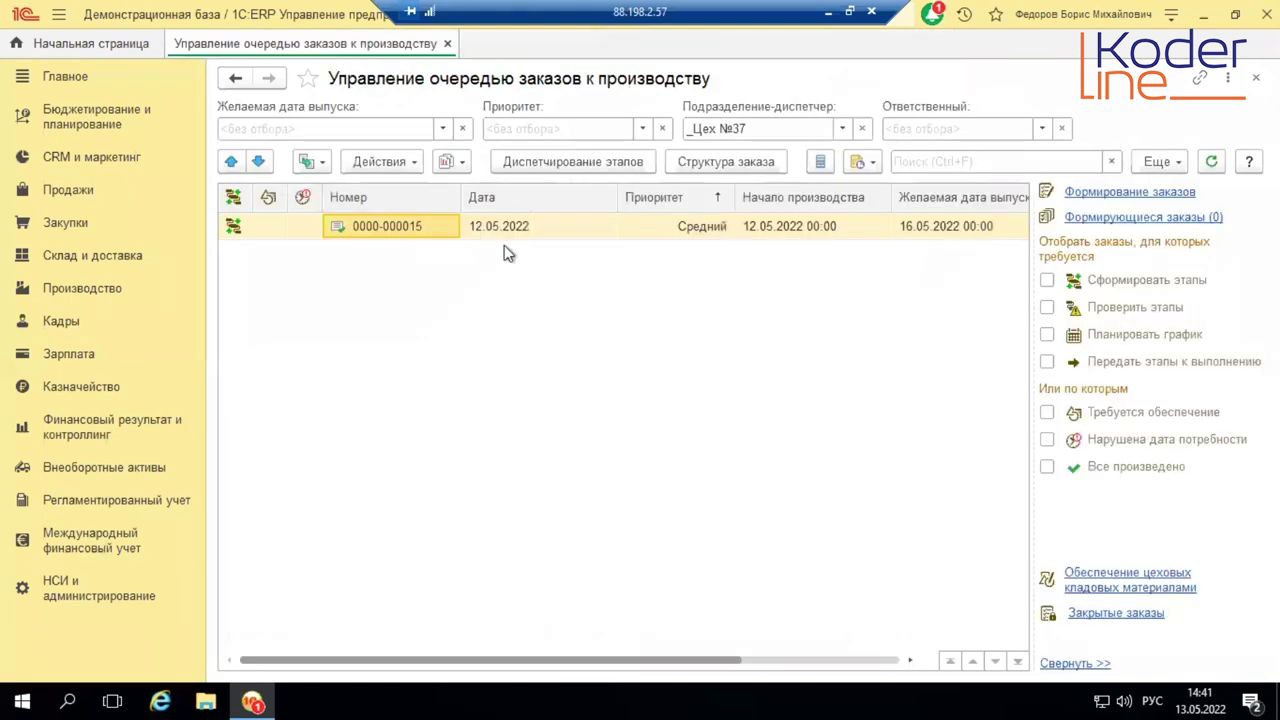
Step: Form the production stages for the selected order with replacement of materials by analogs enabled
left_click(410, 161)
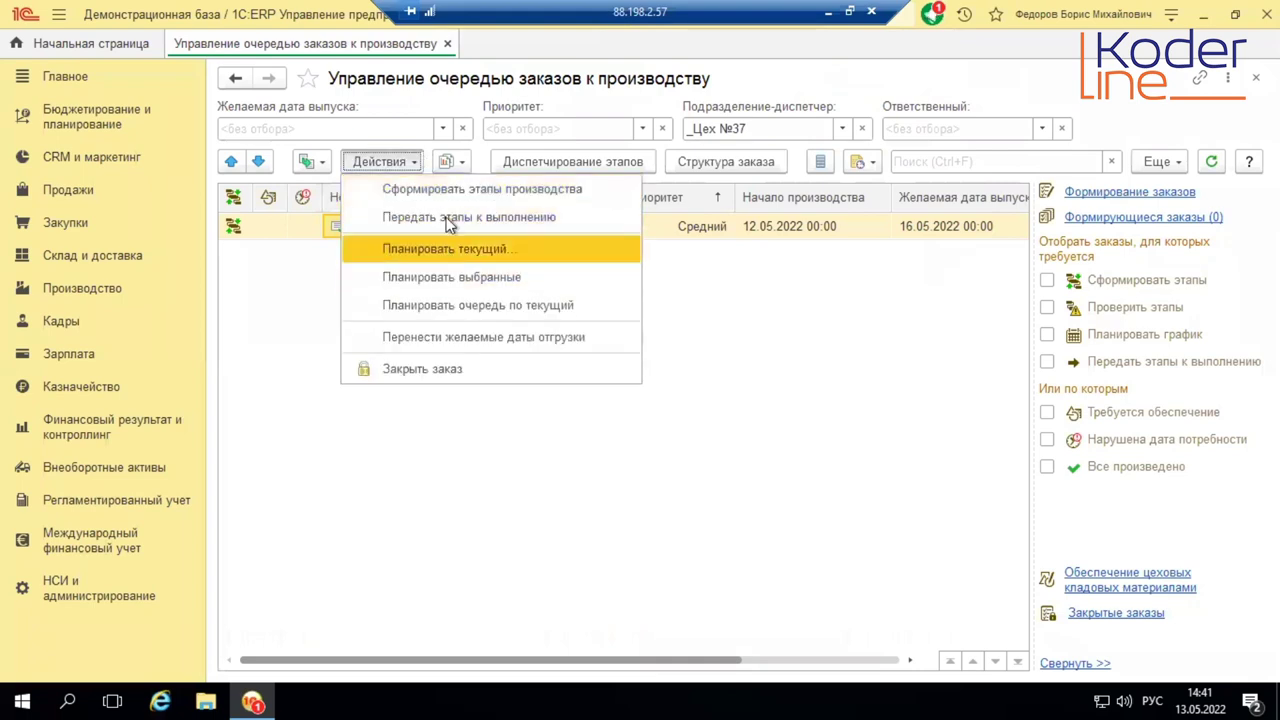
left_click(455, 188)
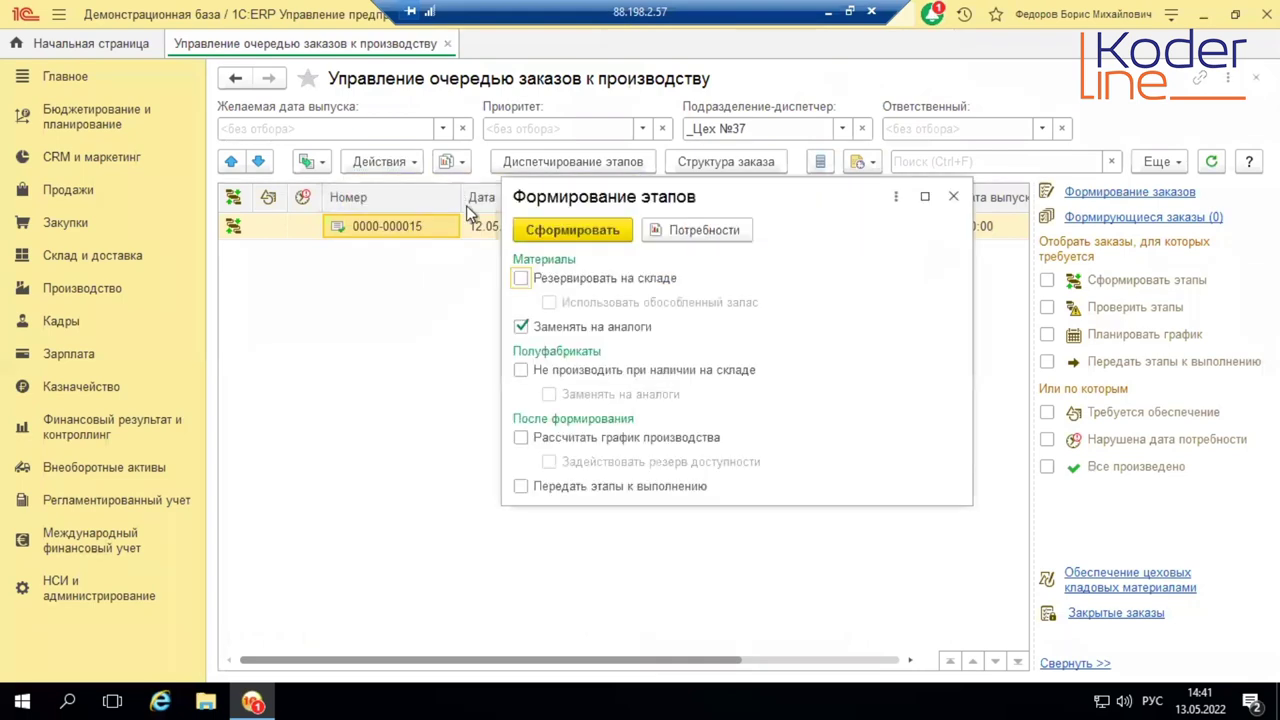
left_click(584, 230)
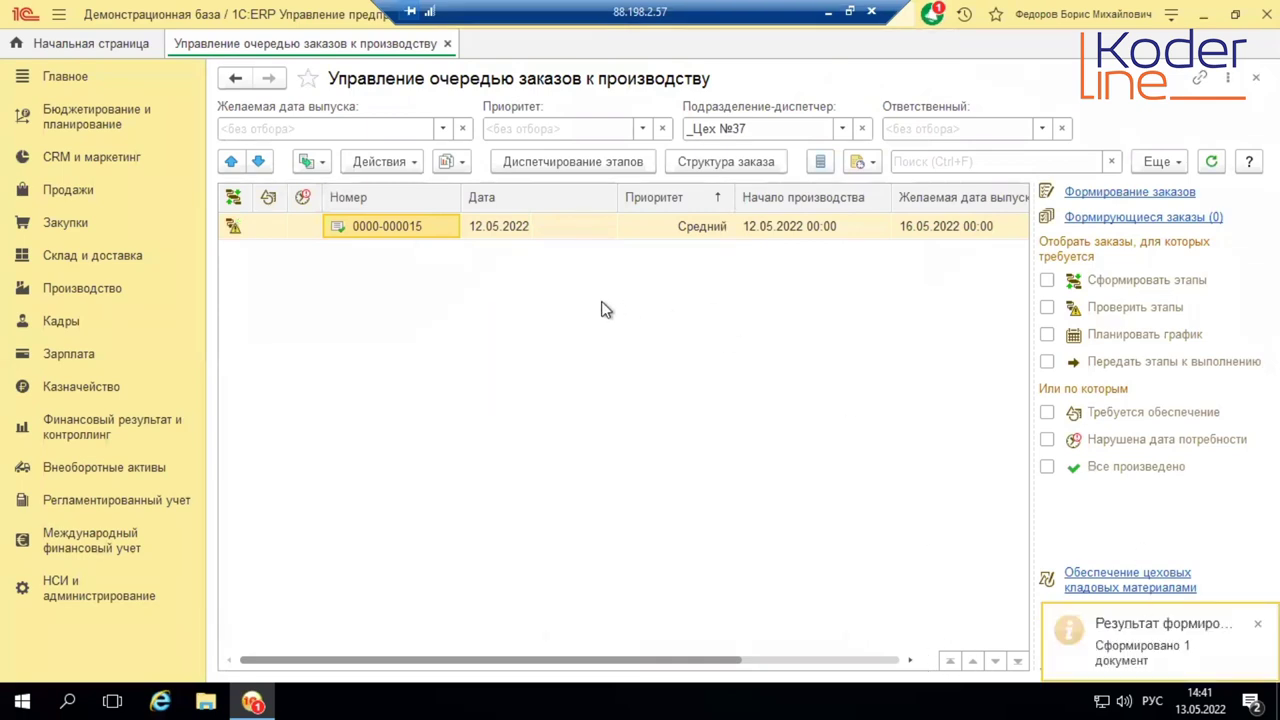
Step: Open stage dispatching for the order, view the card of the production stage "Основной", and close the card
left_click(600, 160)
left_click(485, 226)
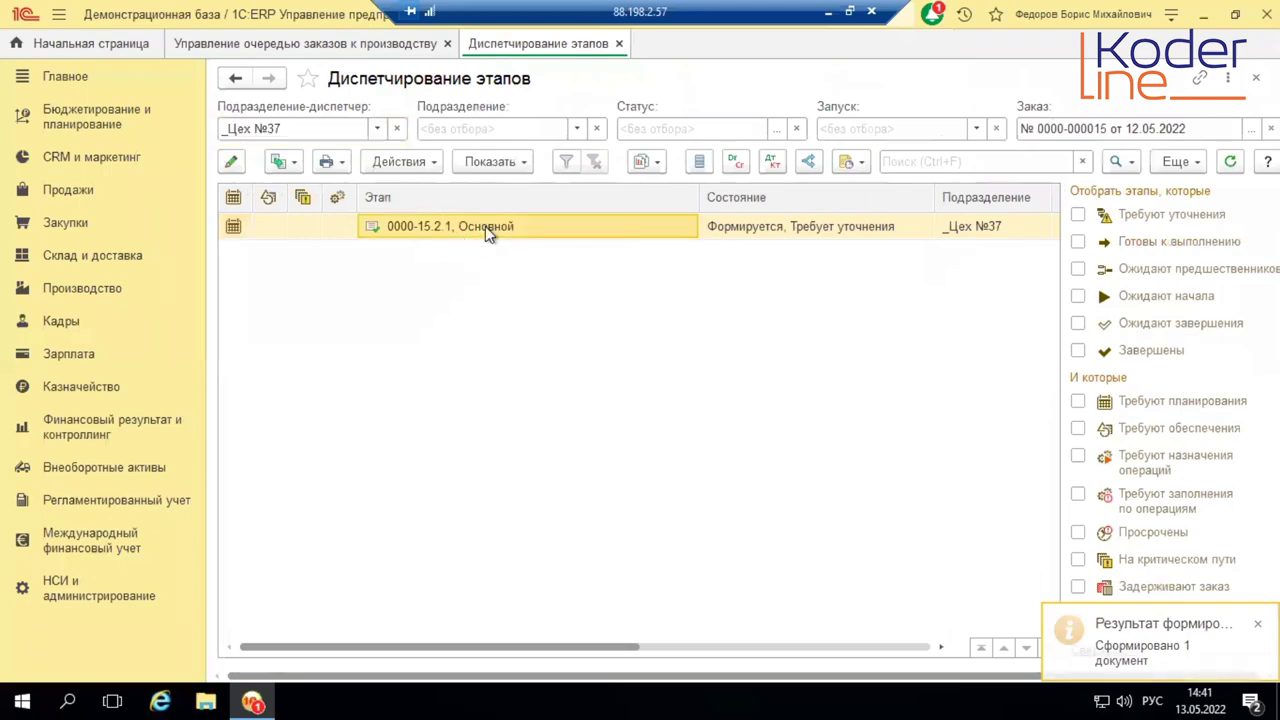
double_click(485, 226)
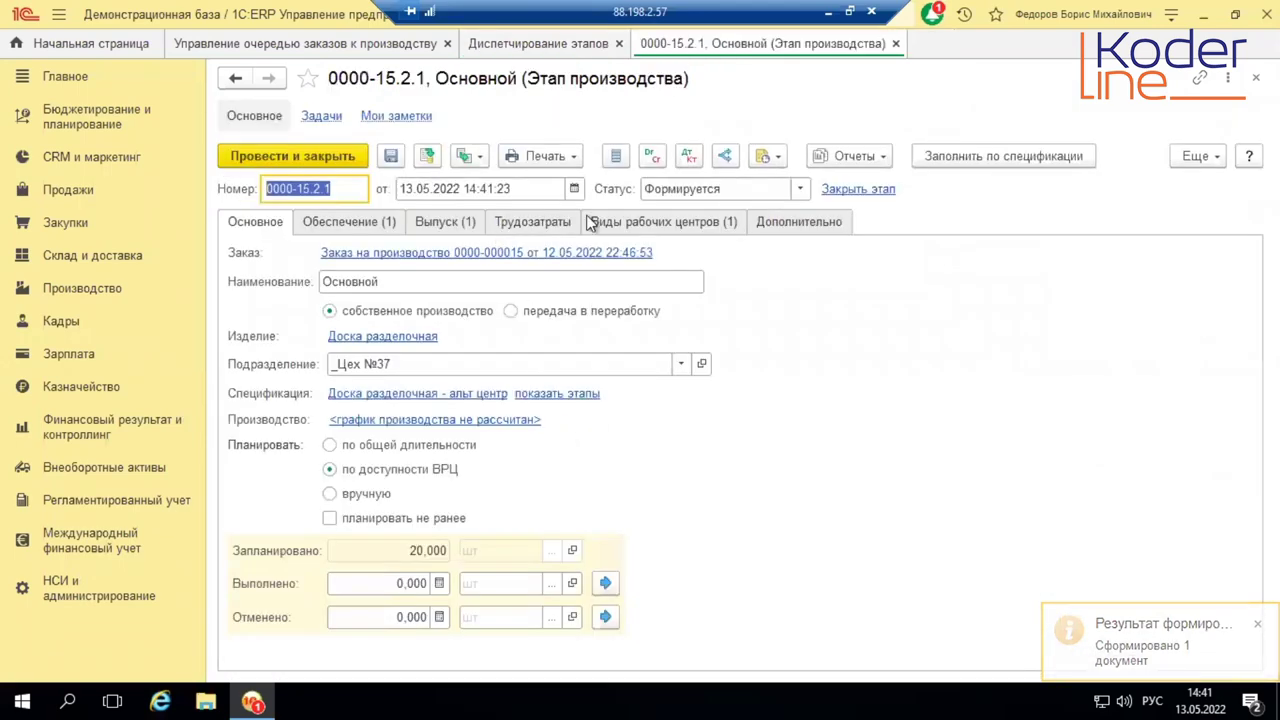
left_click(1256, 77)
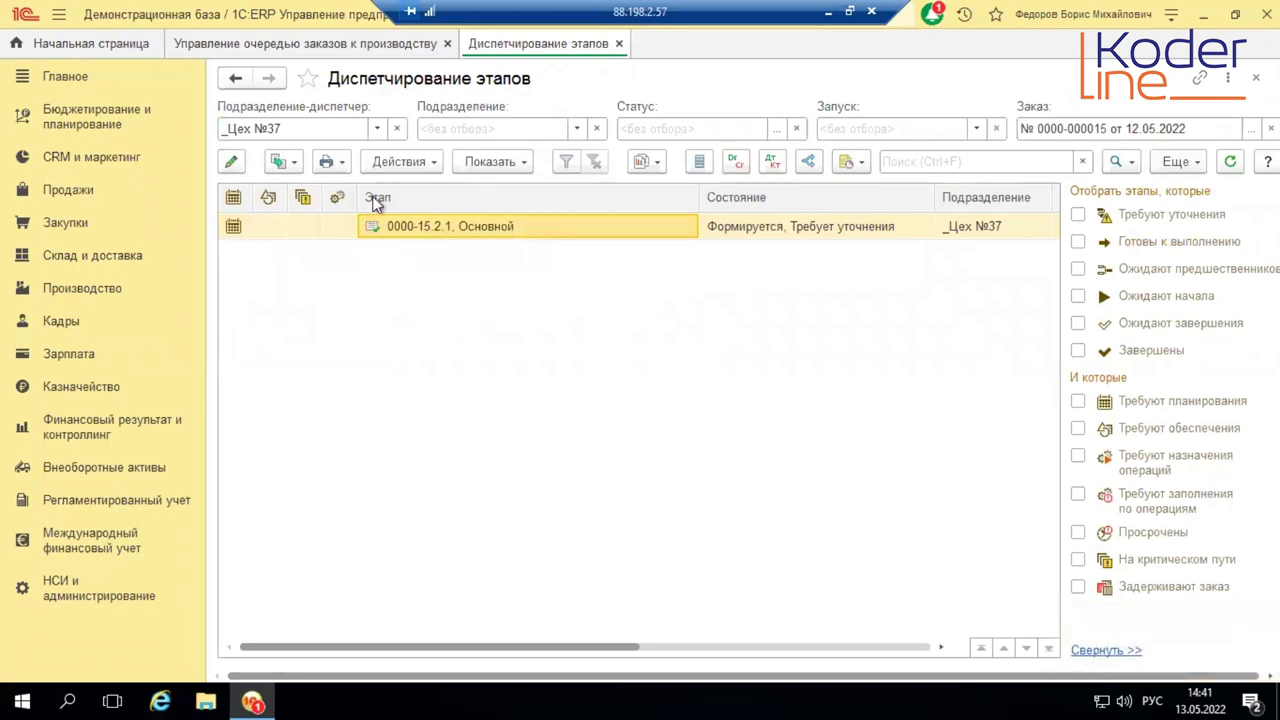
Step: Plan the order's production schedule with full replanning and no model, and save the schedule
left_click(408, 162)
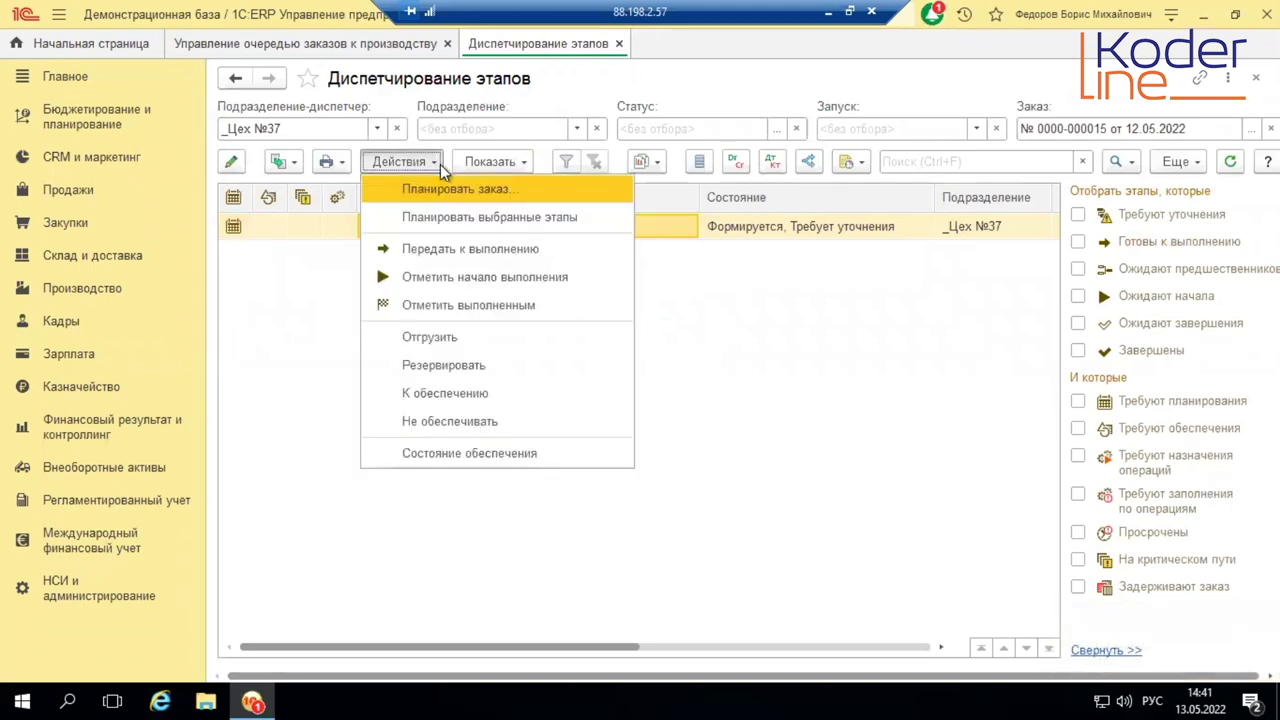
left_click(440, 166)
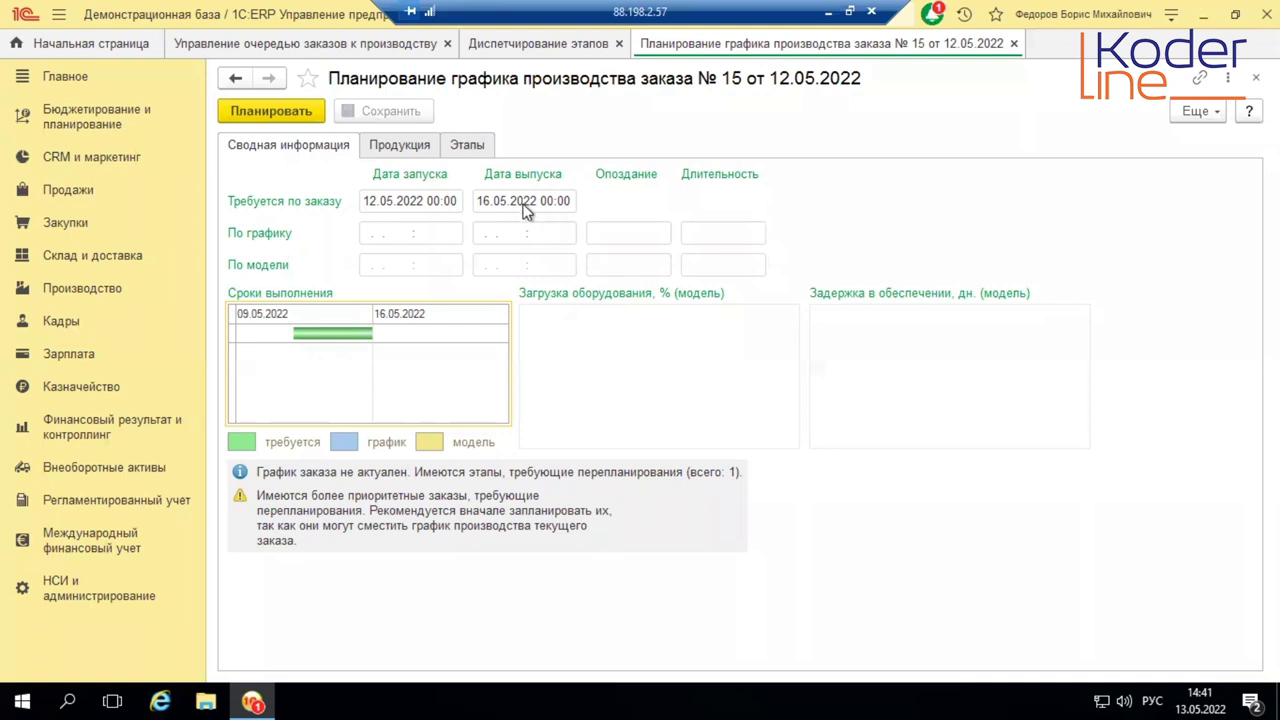
left_click(249, 117)
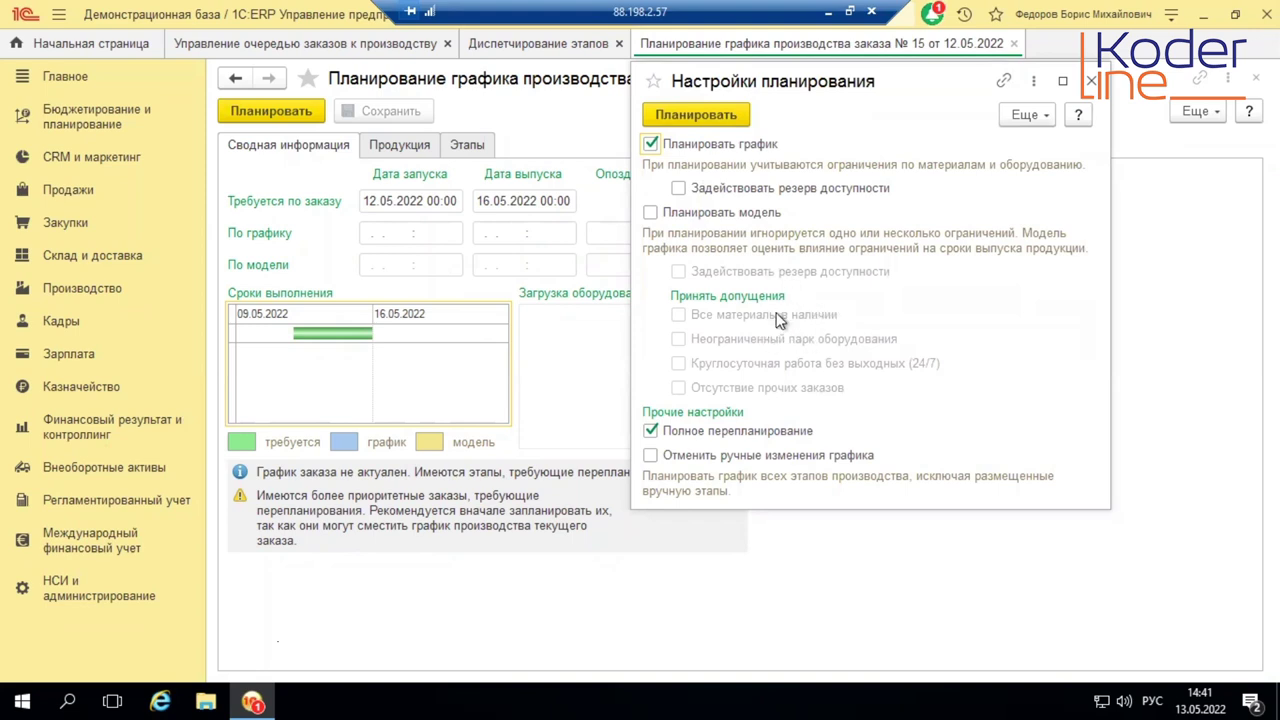
left_click(700, 115)
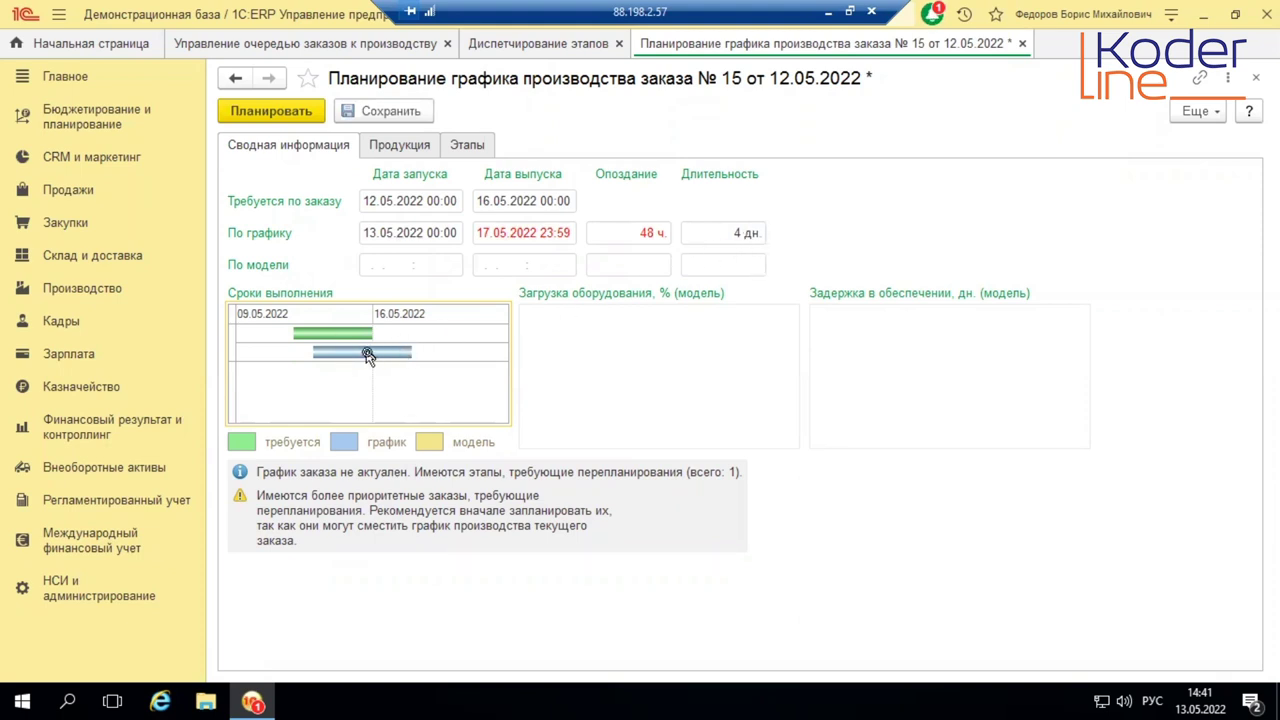
left_click(370, 111)
Step: Open the schedule diagnostics of the stage "Основной", examine the day-by-day load of "Координатные станки", and show its alternatives
left_click(466, 145)
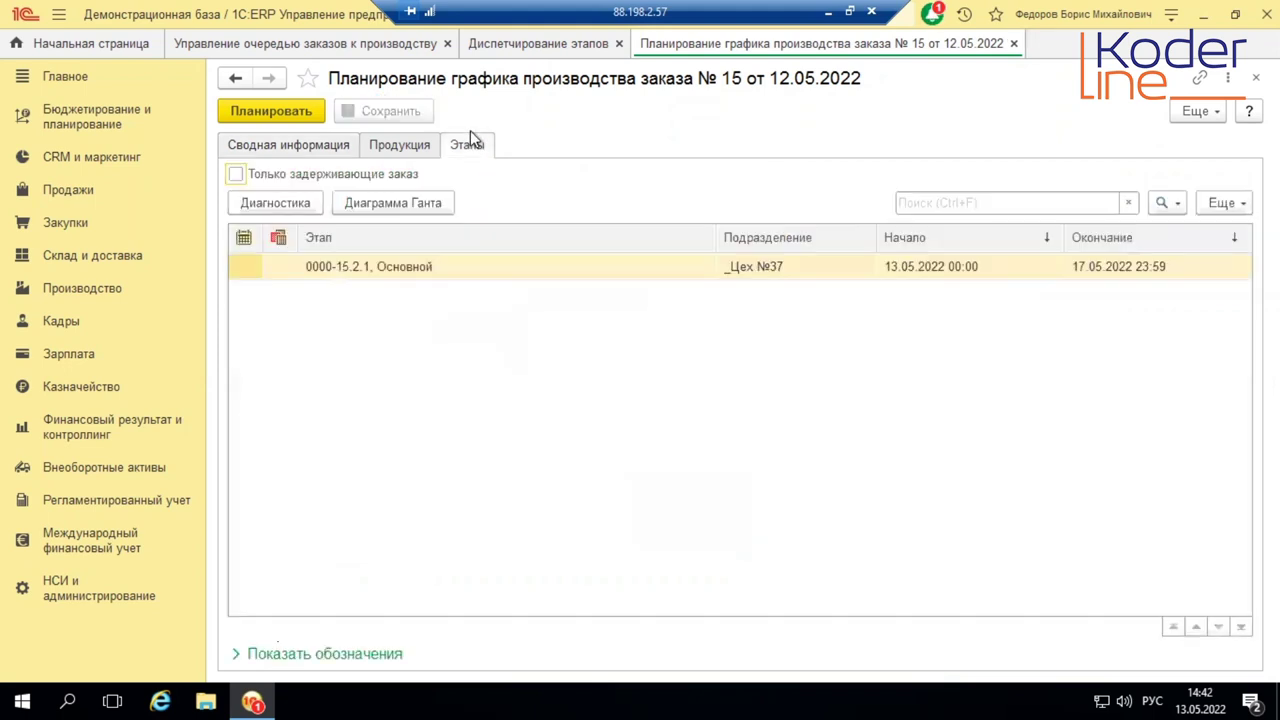
left_click(274, 203)
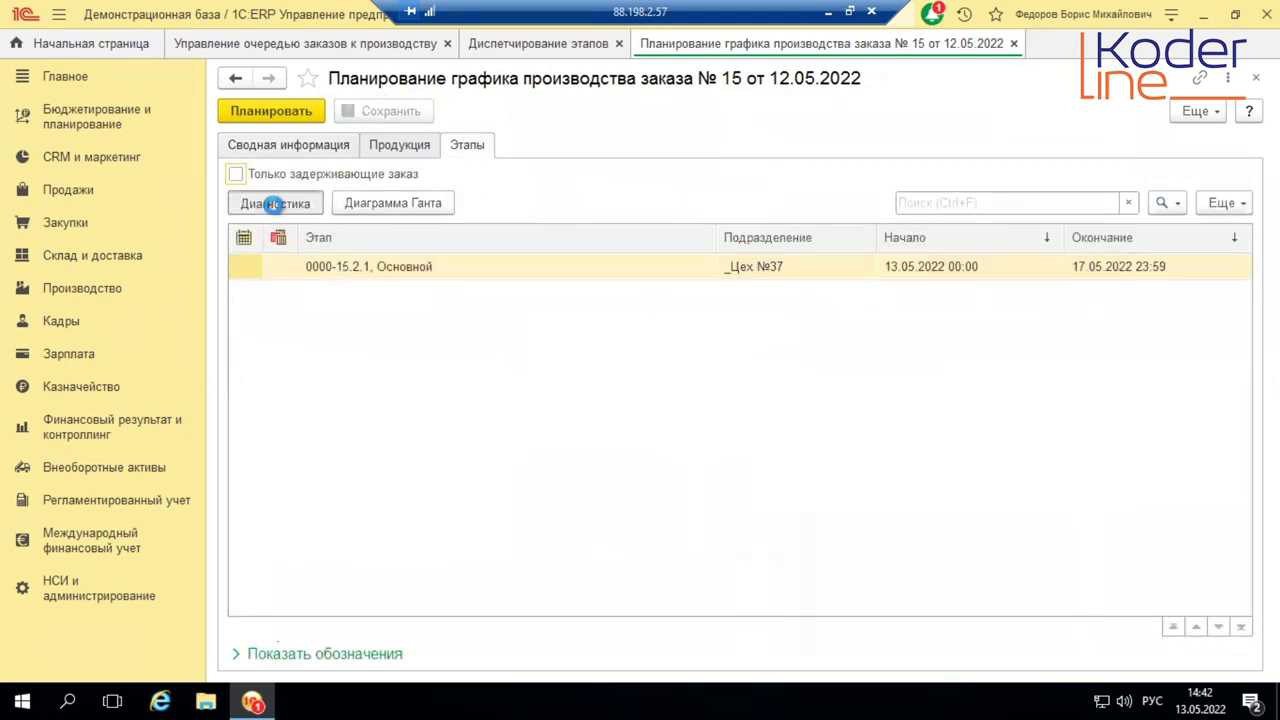
left_click_drag(351, 637, 673, 608)
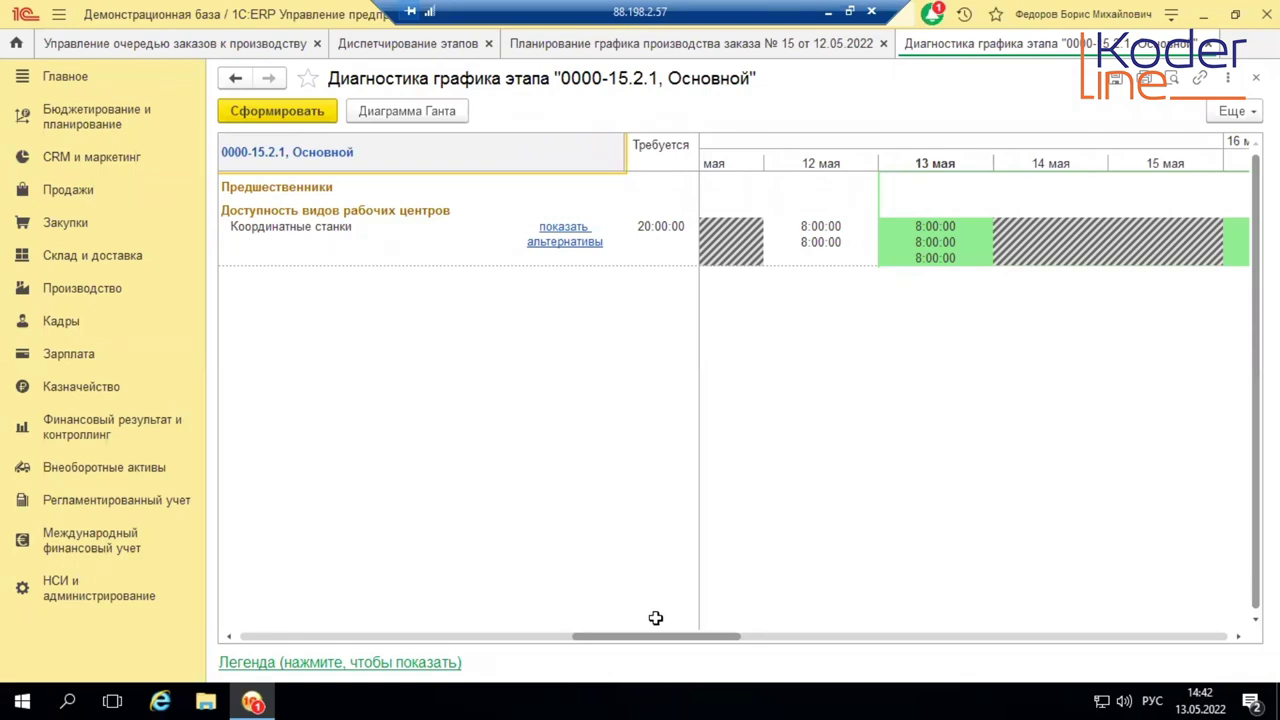
left_click_drag(725, 638, 698, 642)
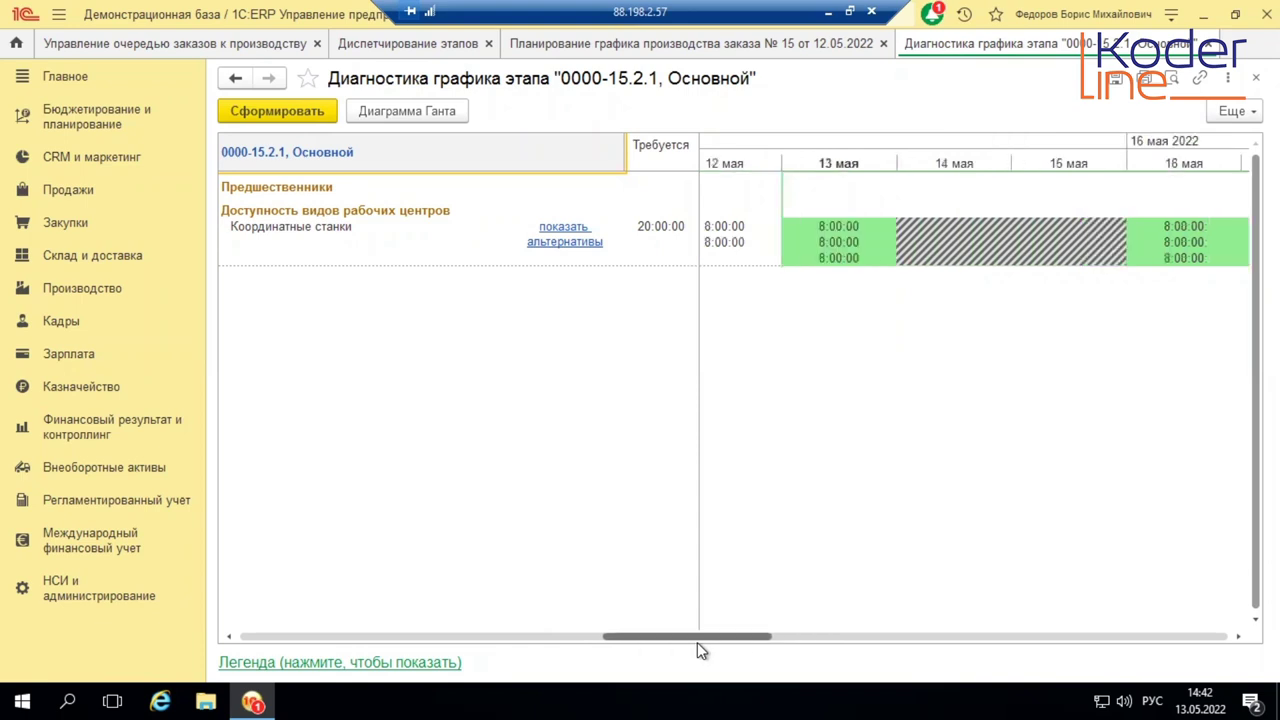
left_click(829, 246)
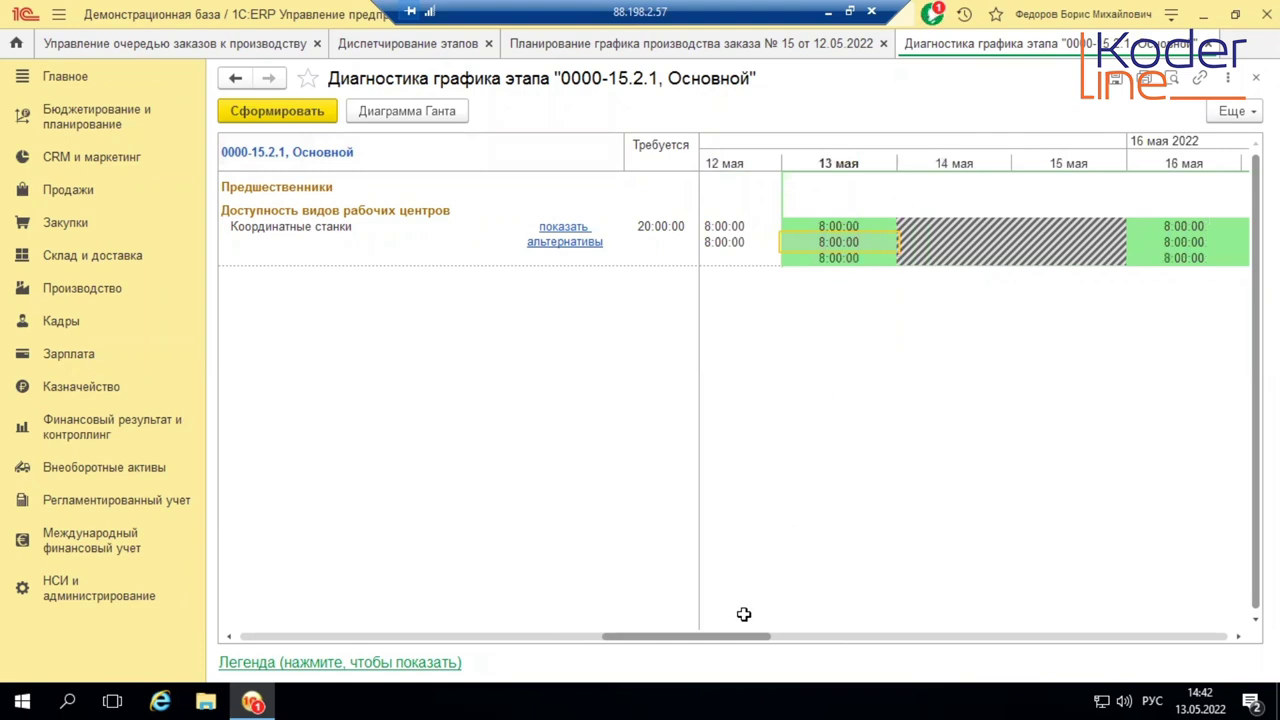
left_click_drag(730, 646, 831, 660)
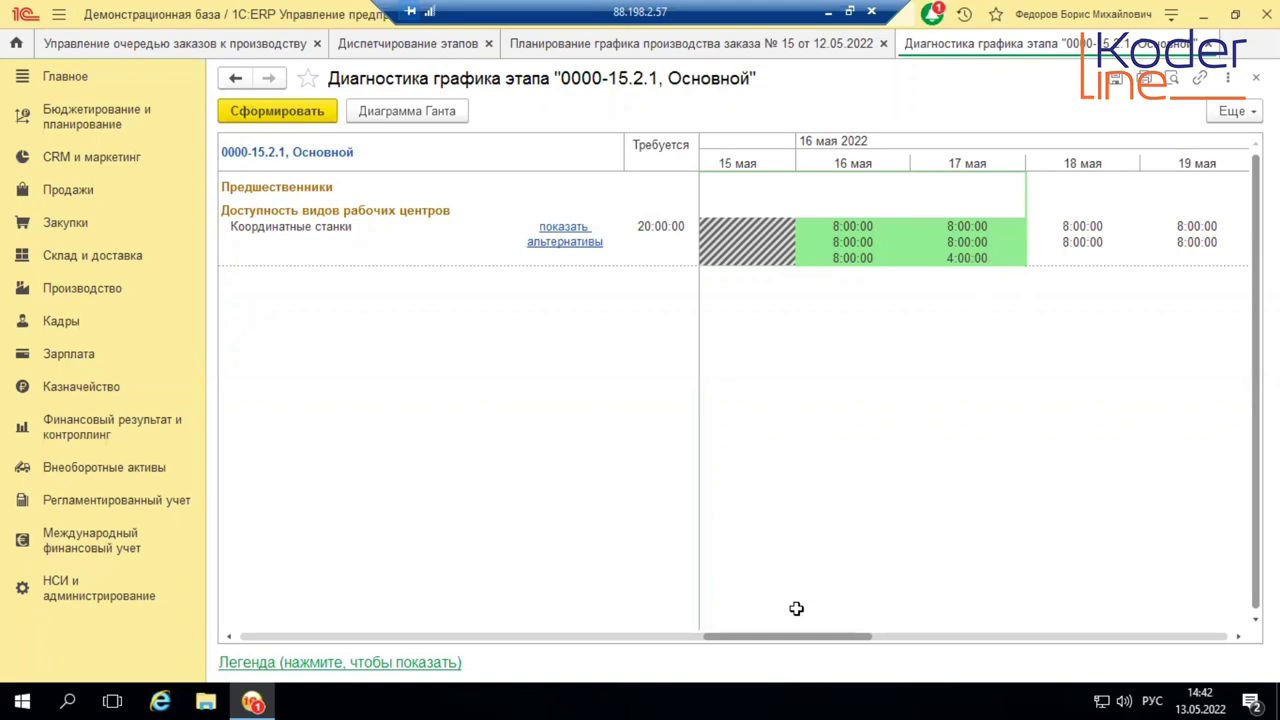
left_click_drag(783, 637, 289, 637)
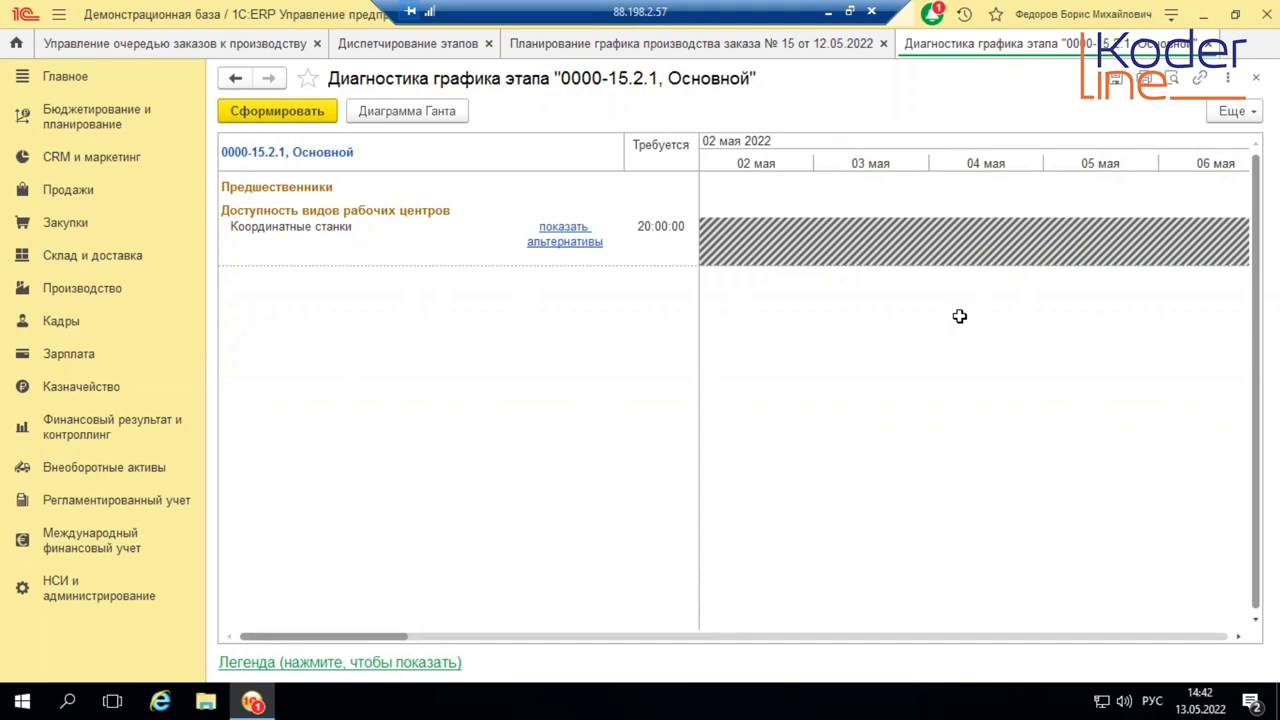
left_click(570, 243)
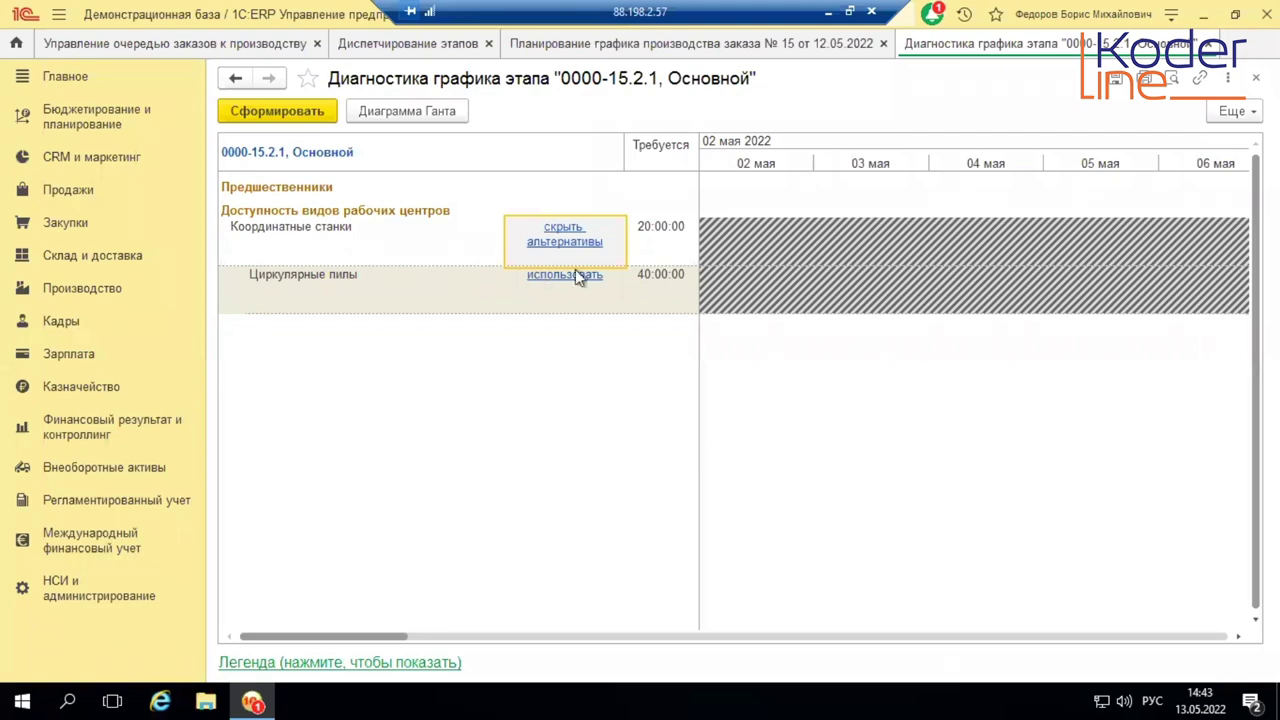
Step: Replace the stage's work centre type with the alternative "Циркулярные пилы" and replan the stage's schedule from its diagnostics
left_click_drag(348, 638, 674, 617)
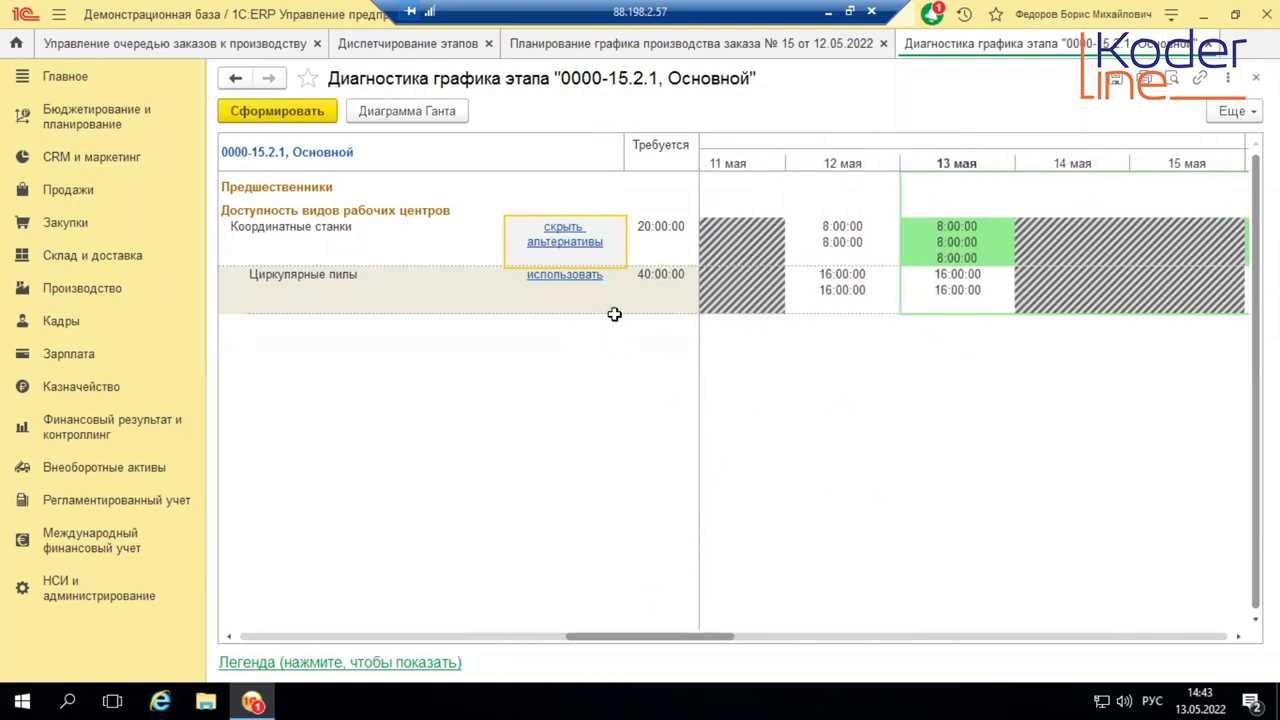
left_click(560, 276)
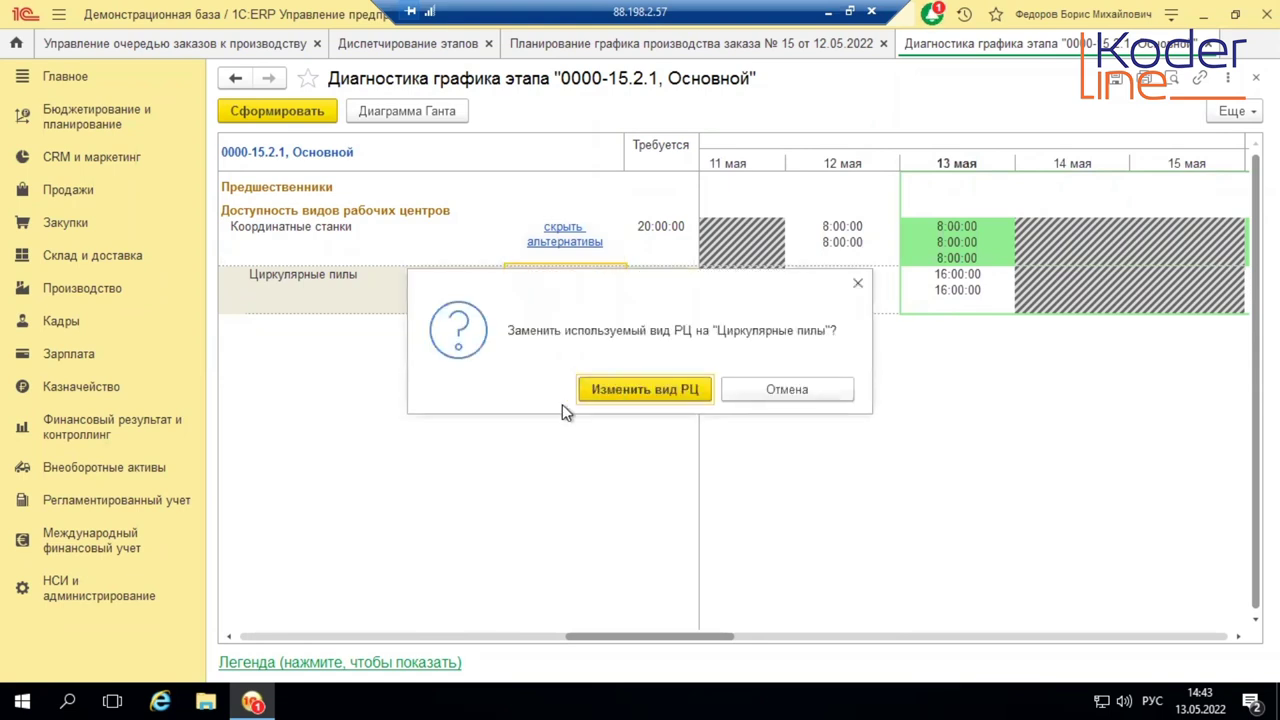
left_click(645, 390)
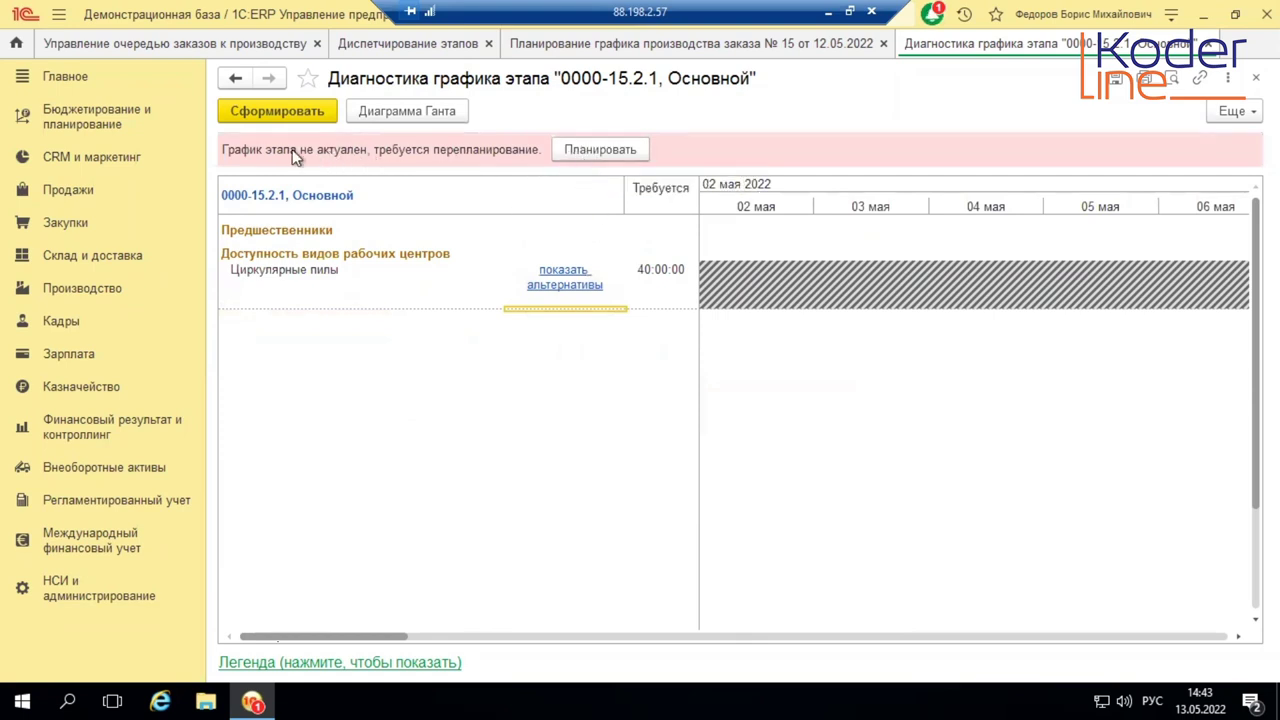
left_click(607, 147)
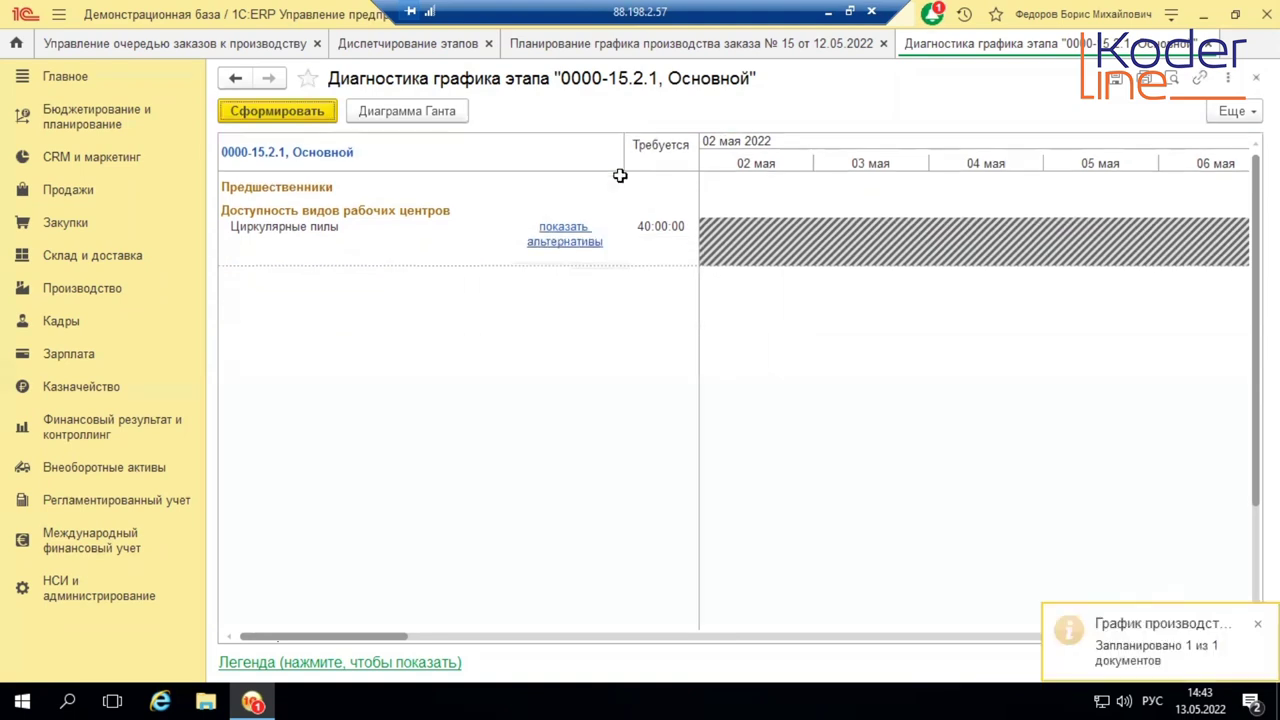
left_click_drag(313, 642, 465, 608)
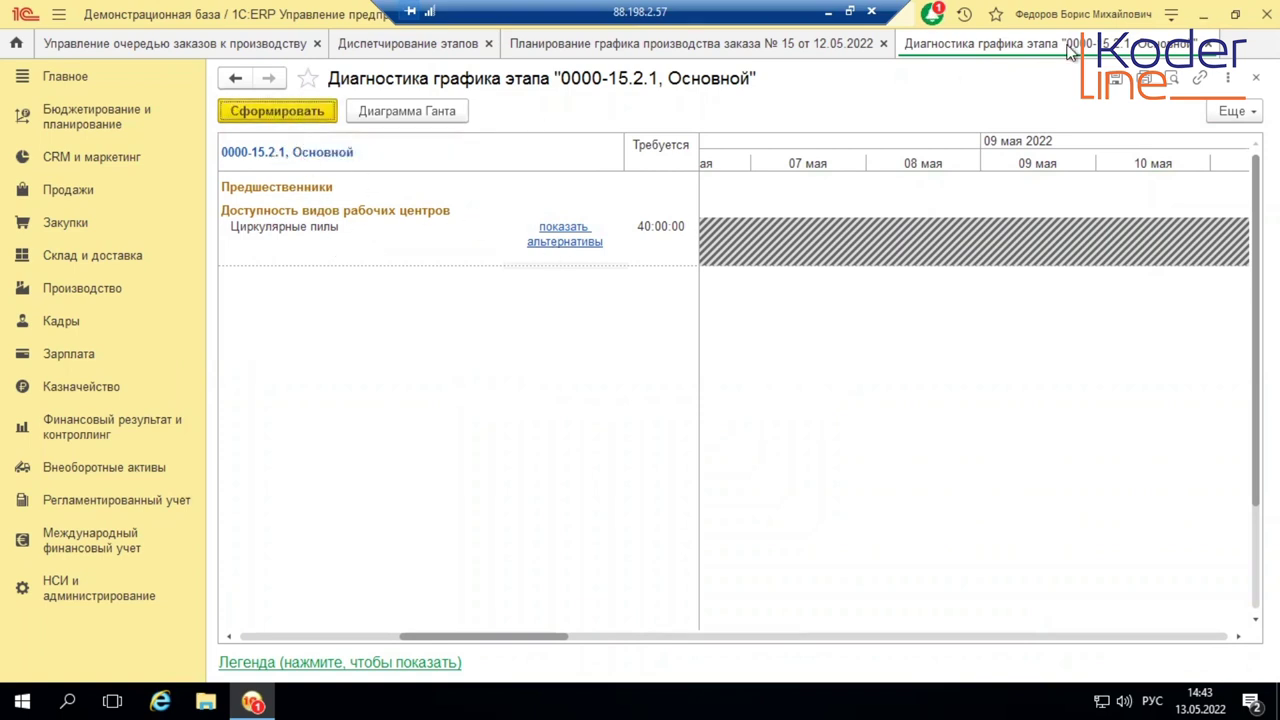
left_click(1207, 44)
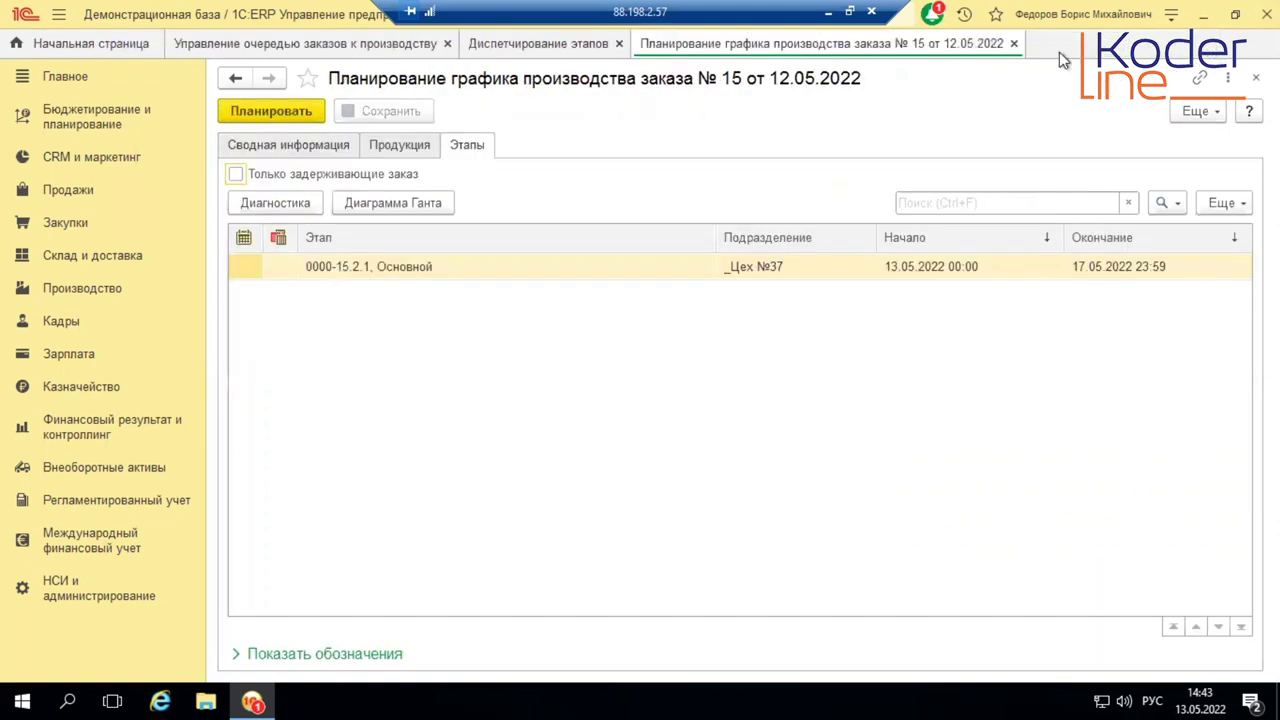
left_click(1013, 44)
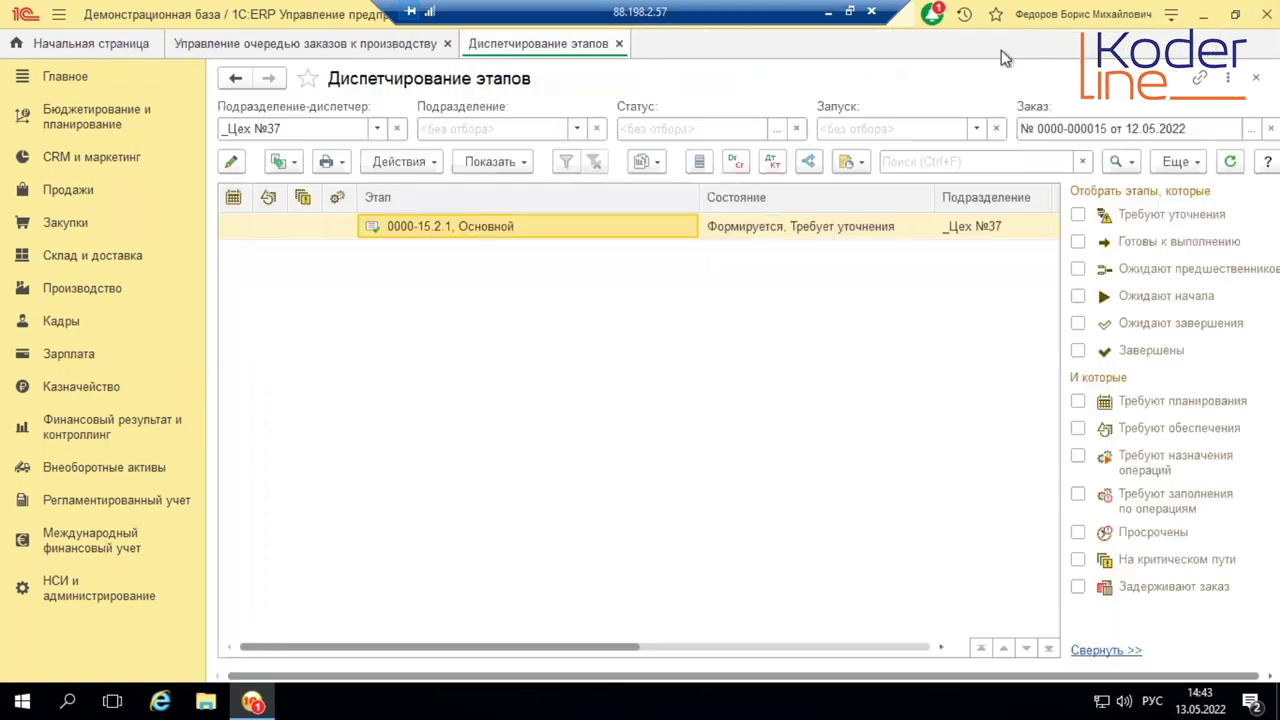
Step: Open the card of the production stage "Основной" and examine its planned and alternative work centre types
double_click(487, 225)
left_click(722, 224)
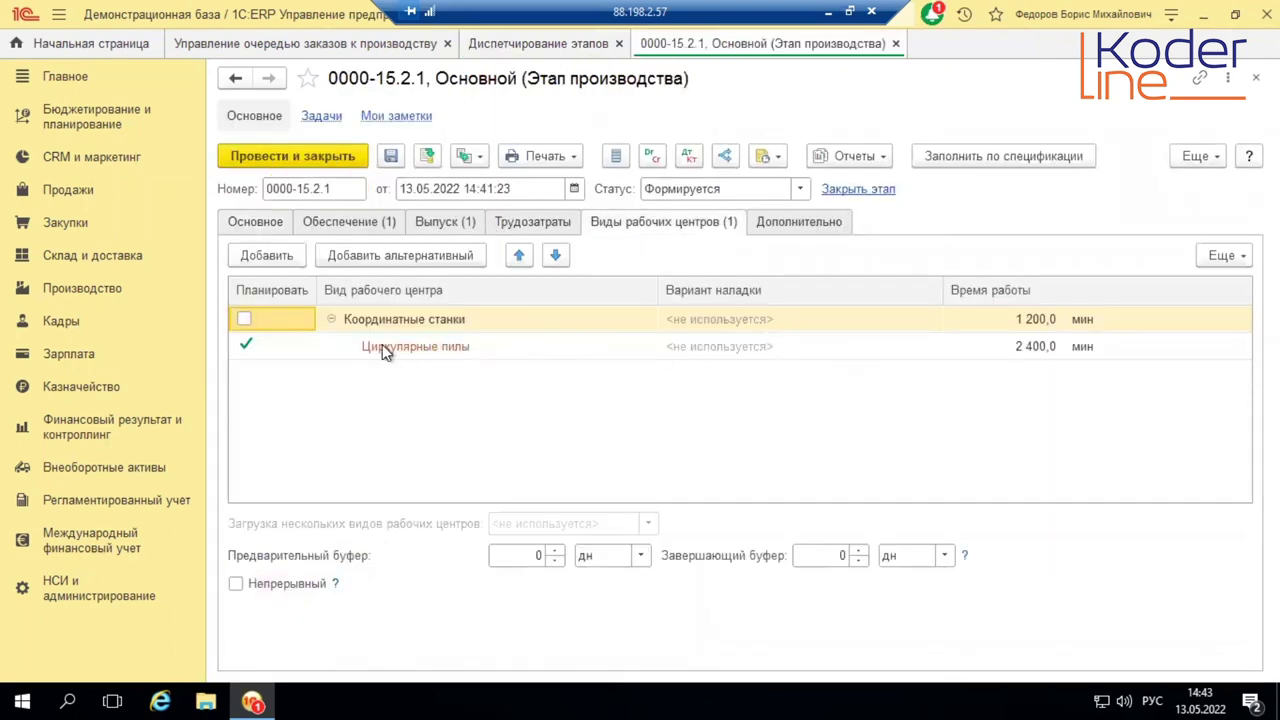
left_click(430, 346)
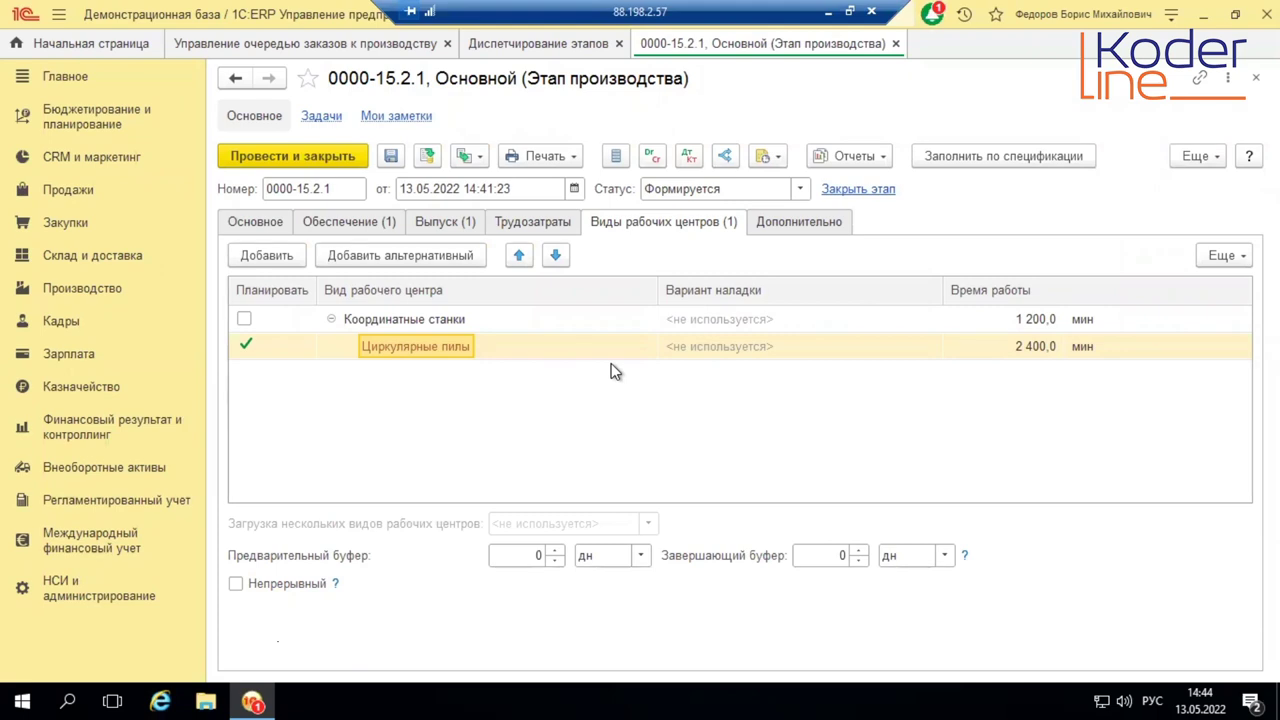
Step: Try switching the planned work centre type between "Координатные станки" and "Циркулярные пилы", and close the stage card without saving
left_click(245, 319)
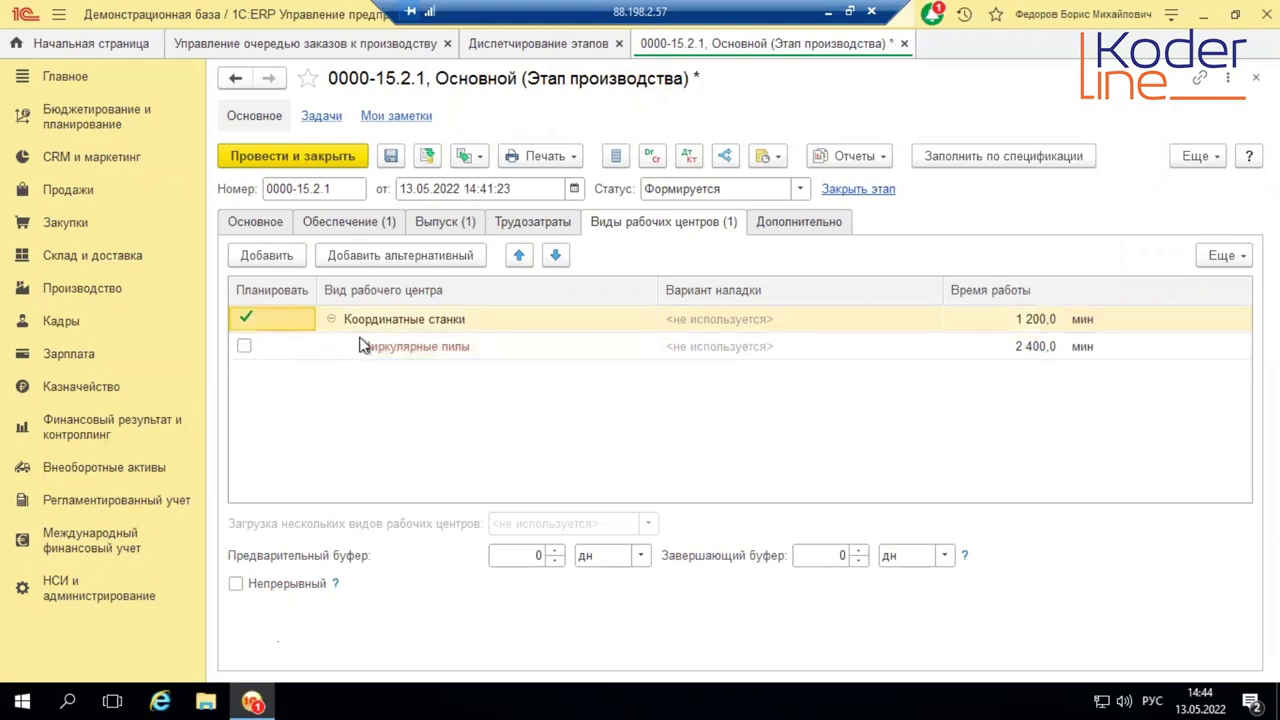
left_click(245, 346)
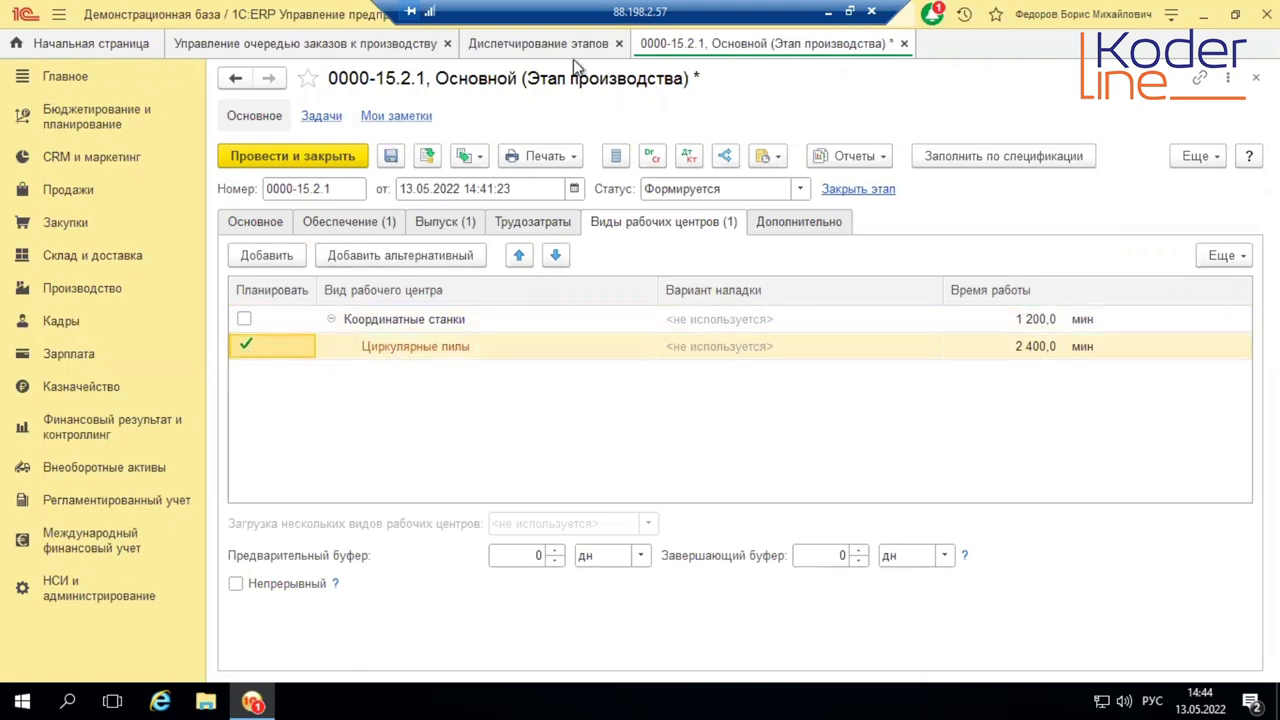
left_click(246, 319)
left_click(245, 343)
left_click(241, 319)
left_click(249, 346)
left_click(247, 322)
left_click(245, 346)
left_click(246, 319)
left_click(246, 346)
left_click(247, 319)
left_click(246, 346)
left_click(245, 346)
left_click(372, 45)
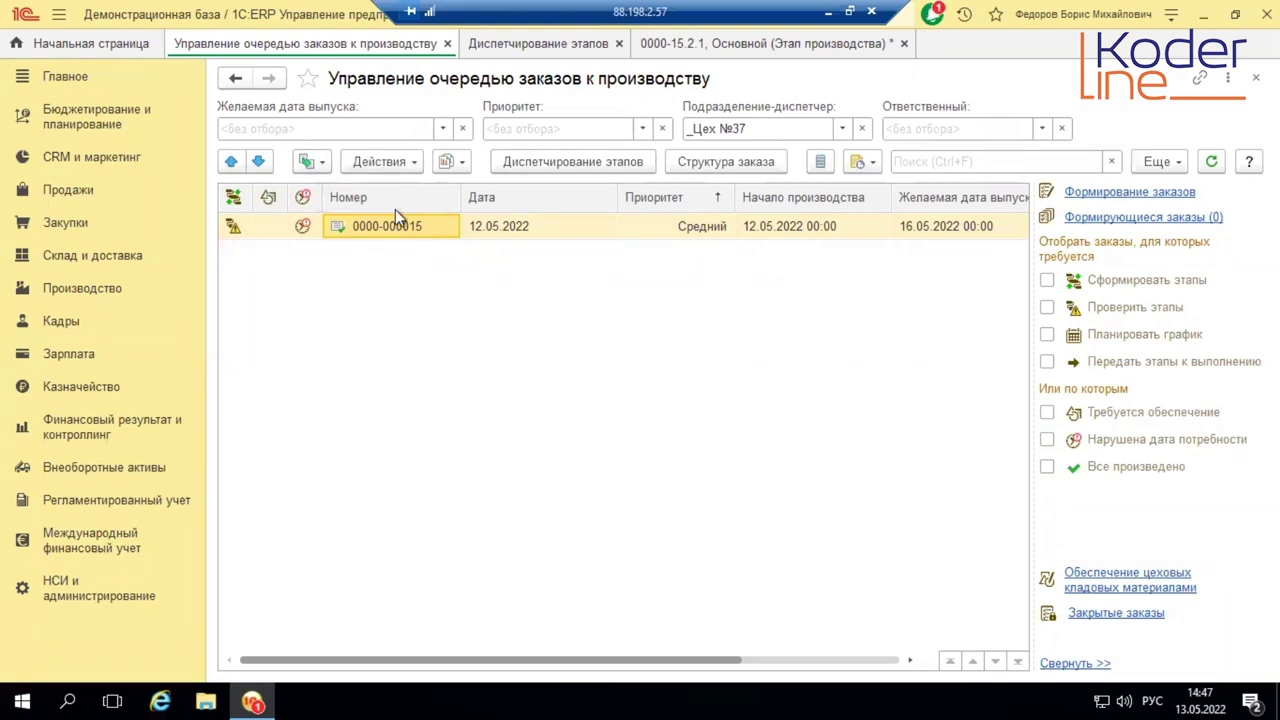
left_click(517, 45)
left_click(903, 44)
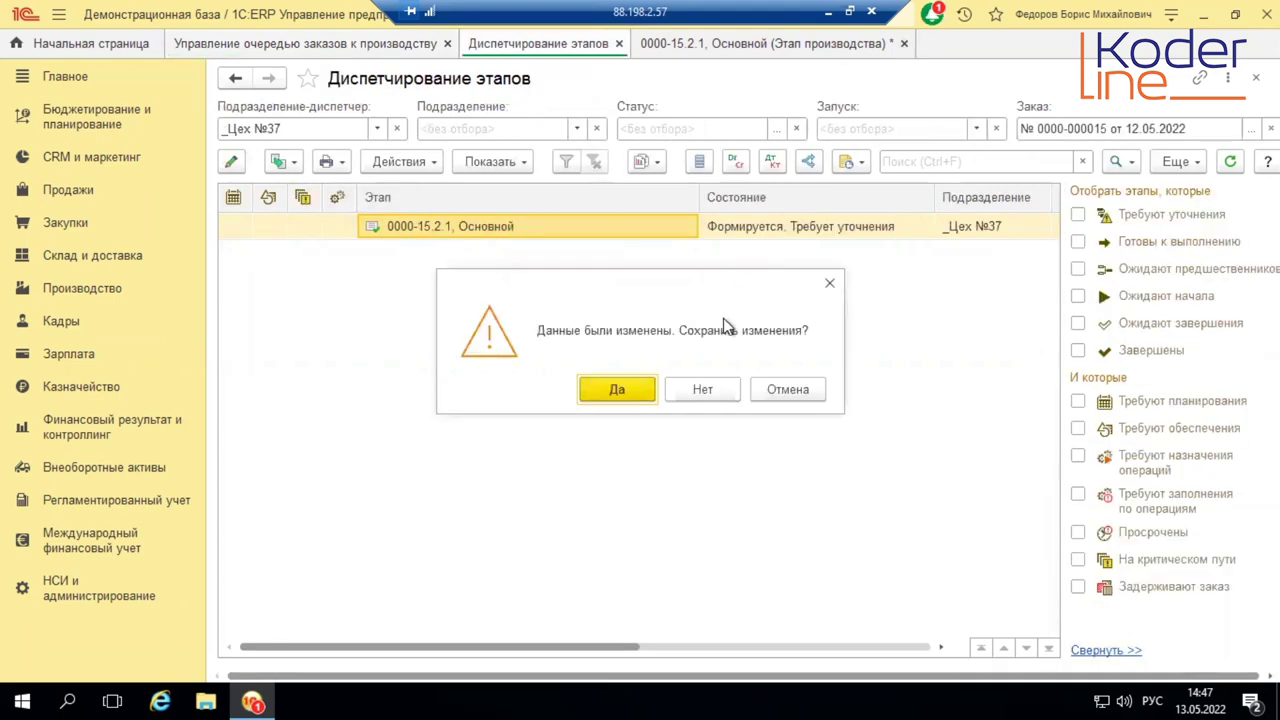
left_click(705, 389)
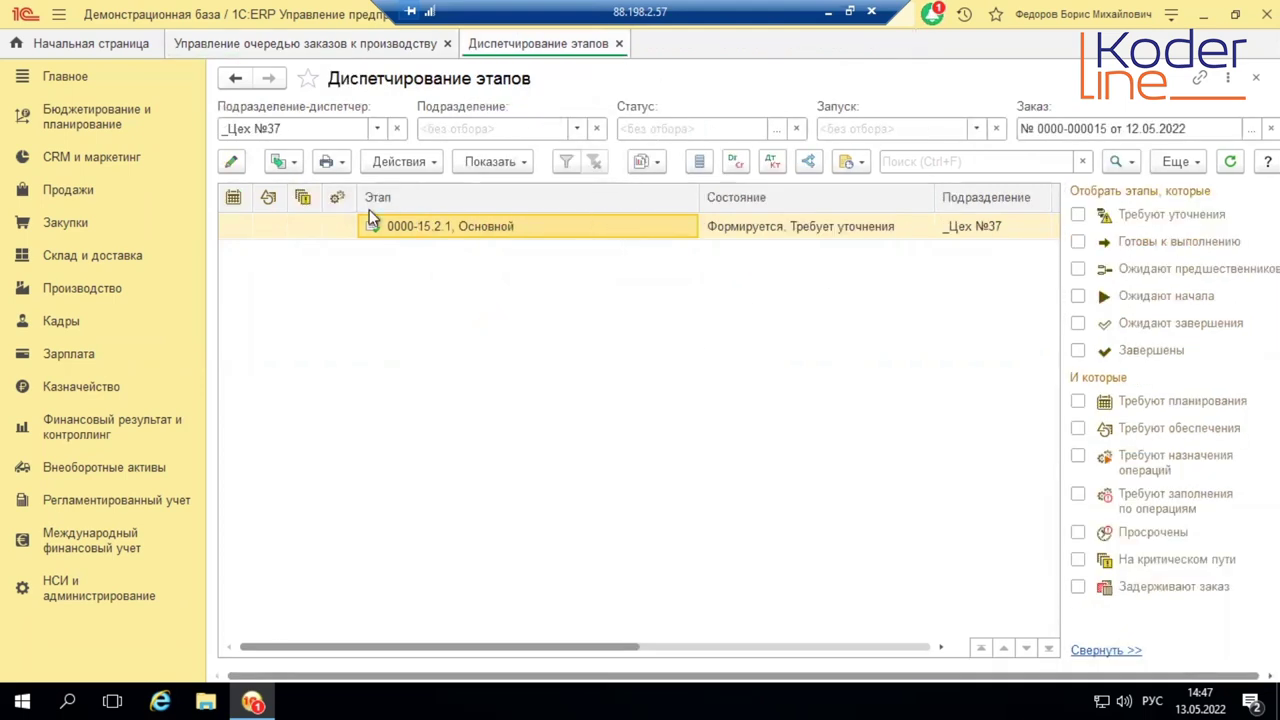
Step: Open production schedule planning for the order, view the planning settings, and close the settings without planning
left_click(399, 161)
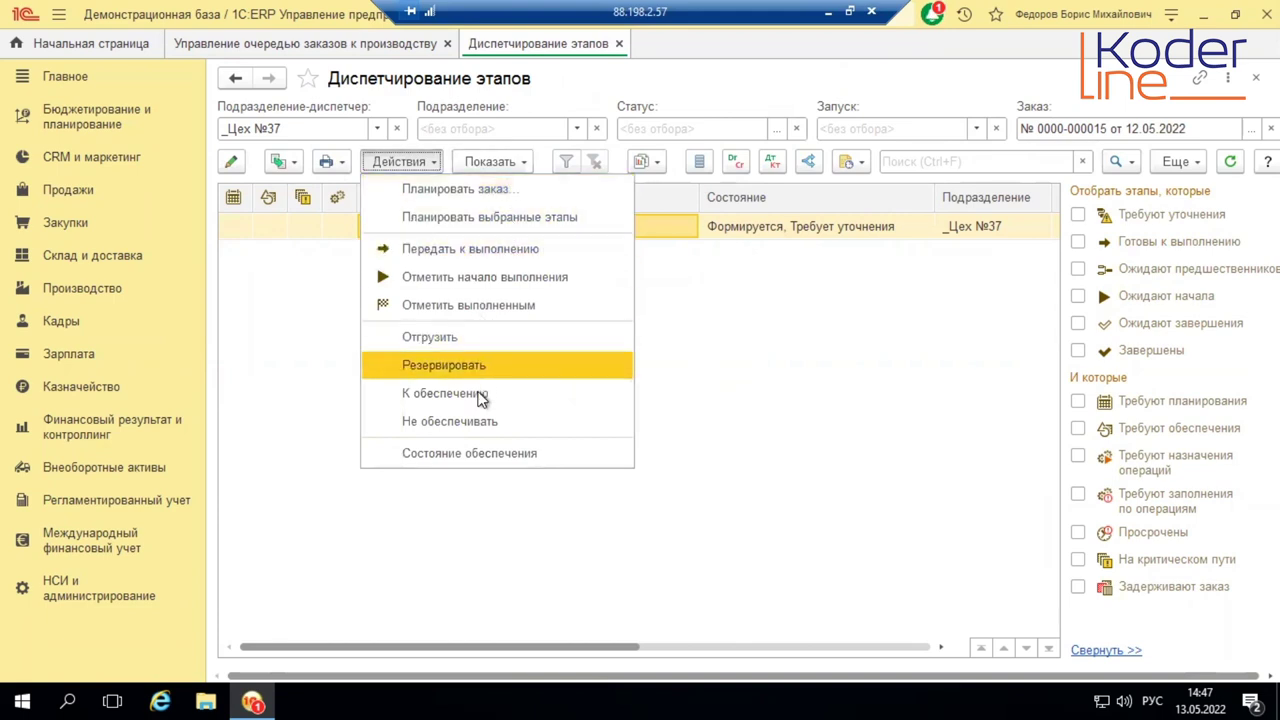
left_click(482, 198)
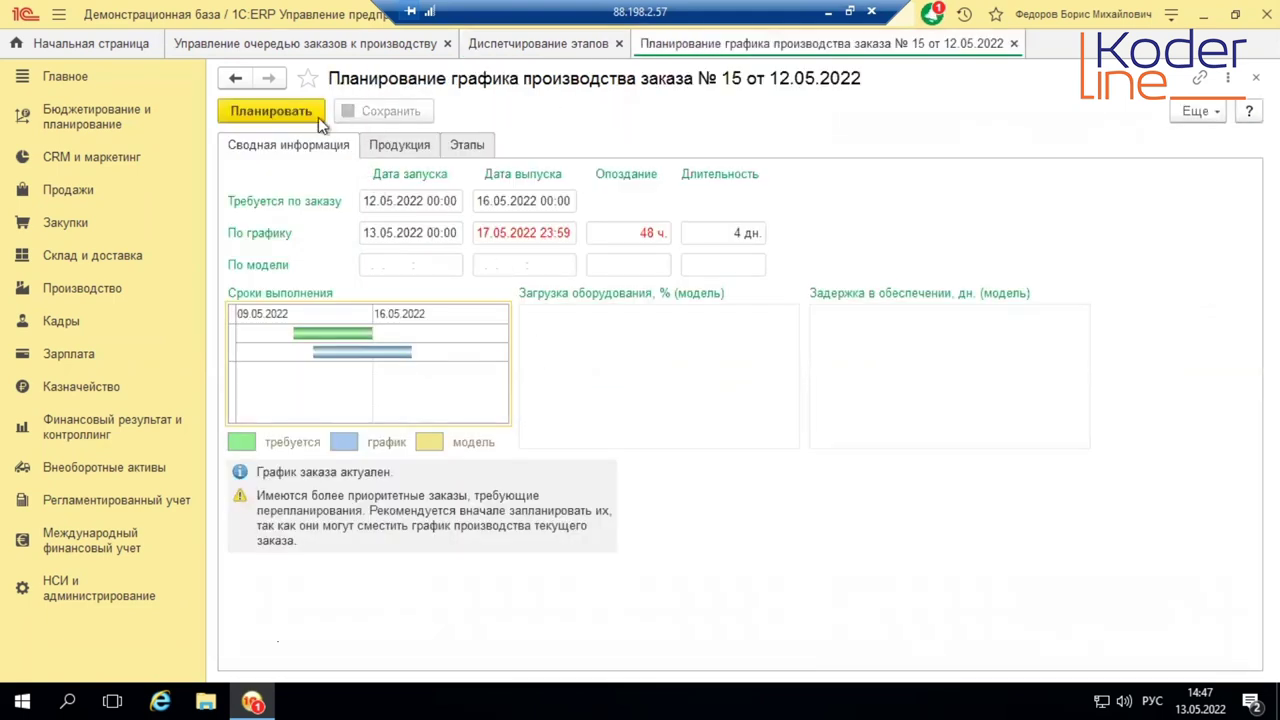
left_click(298, 112)
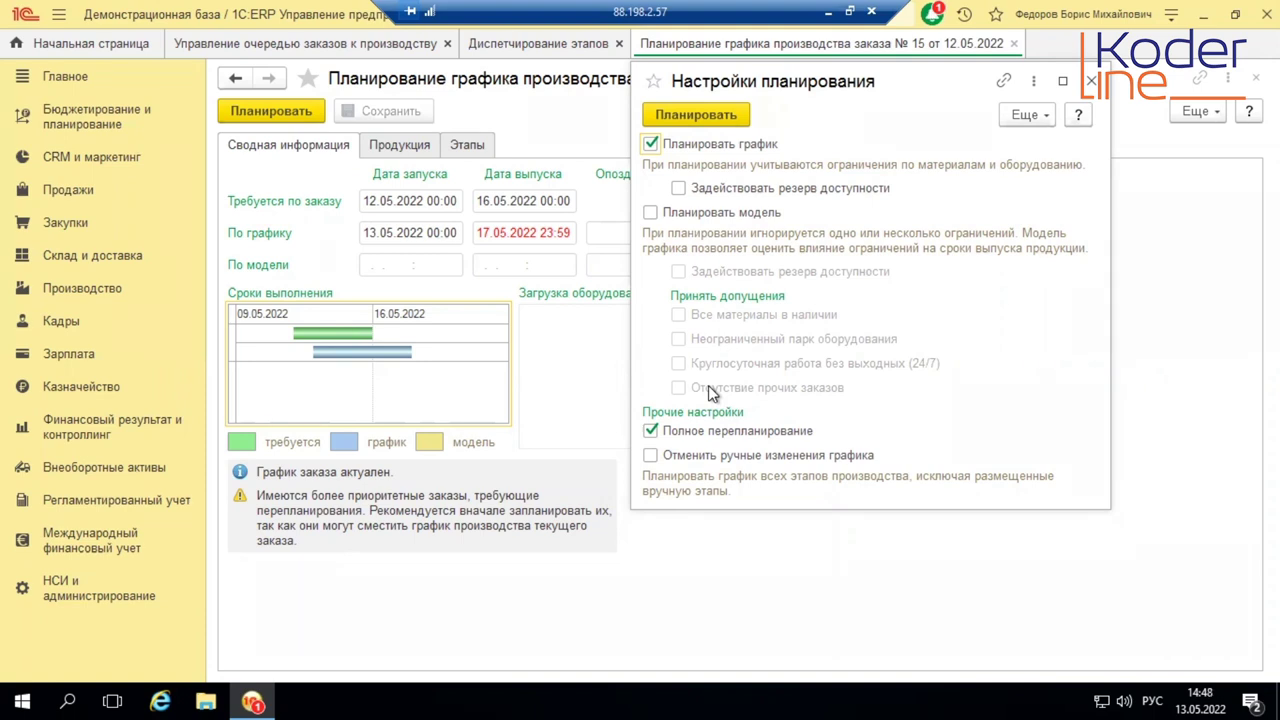
left_click(1091, 80)
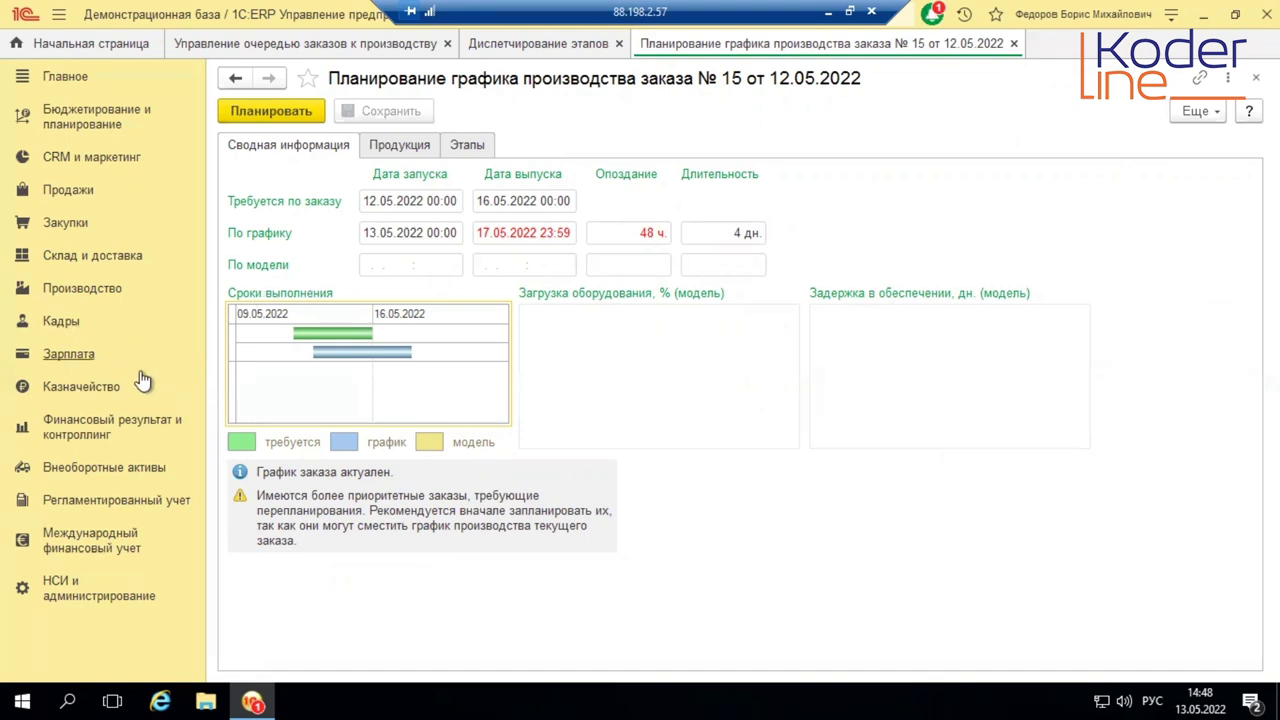
Step: Open the resource specification "Доска разделочная" and set its status to "В разработке"
left_click(100, 288)
left_click(380, 250)
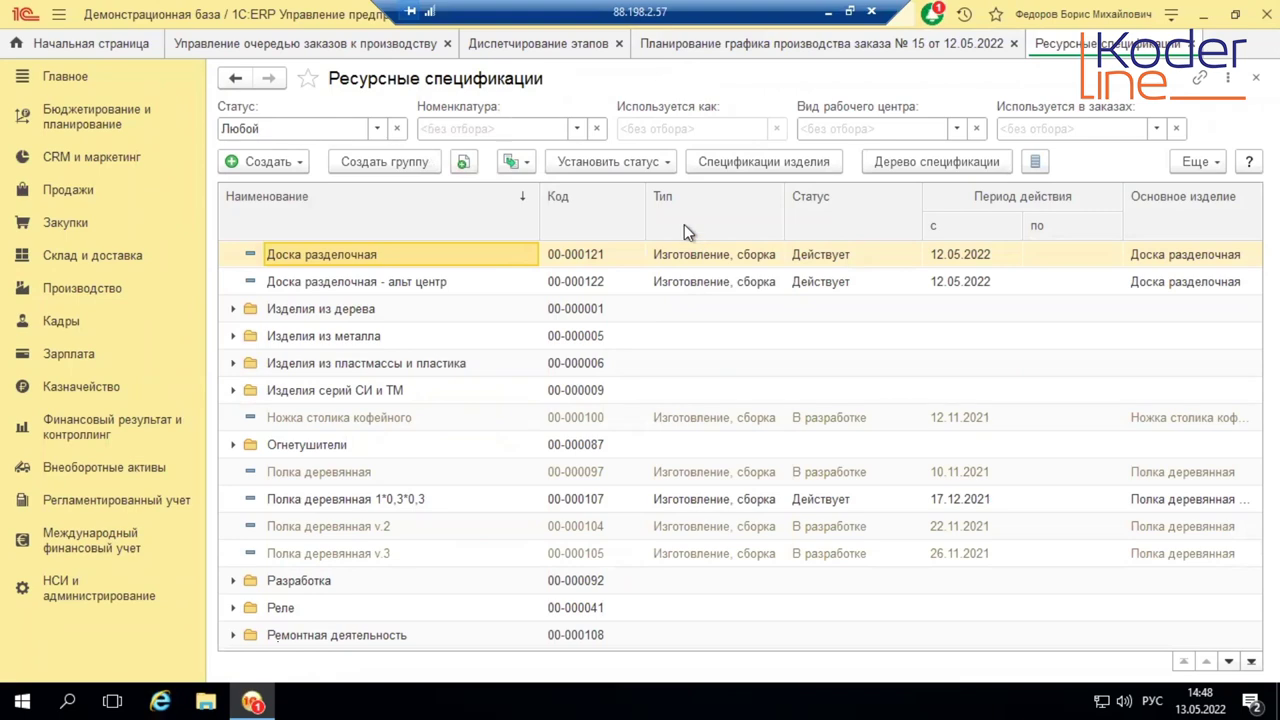
double_click(325, 256)
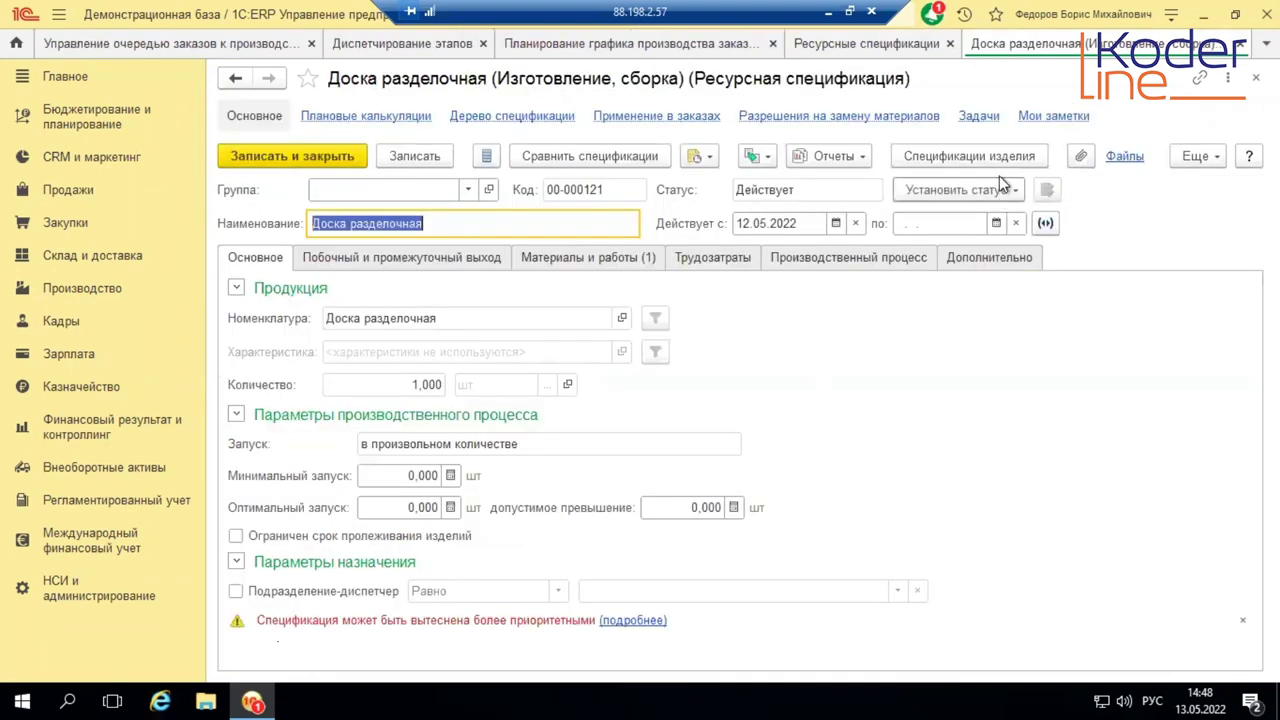
left_click(995, 189)
left_click(978, 220)
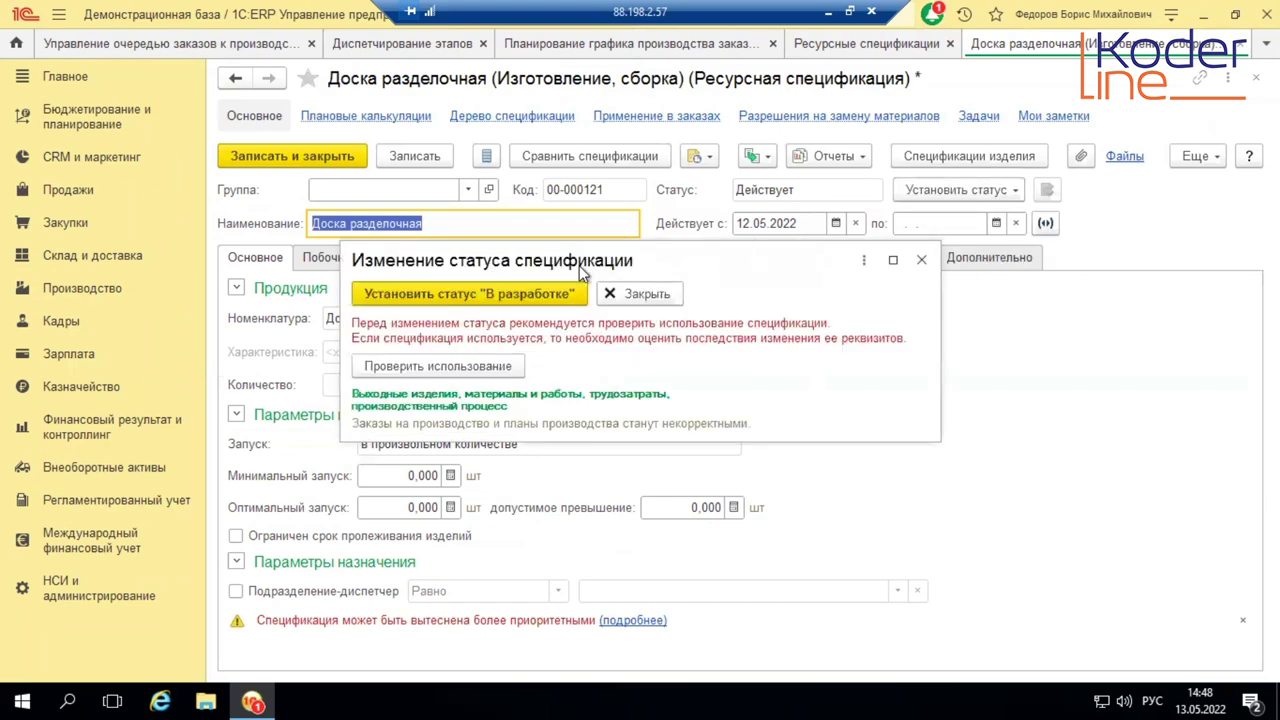
left_click(512, 296)
Step: Add a labour cost row with the work type "Распиловка" to the specification
left_click(735, 262)
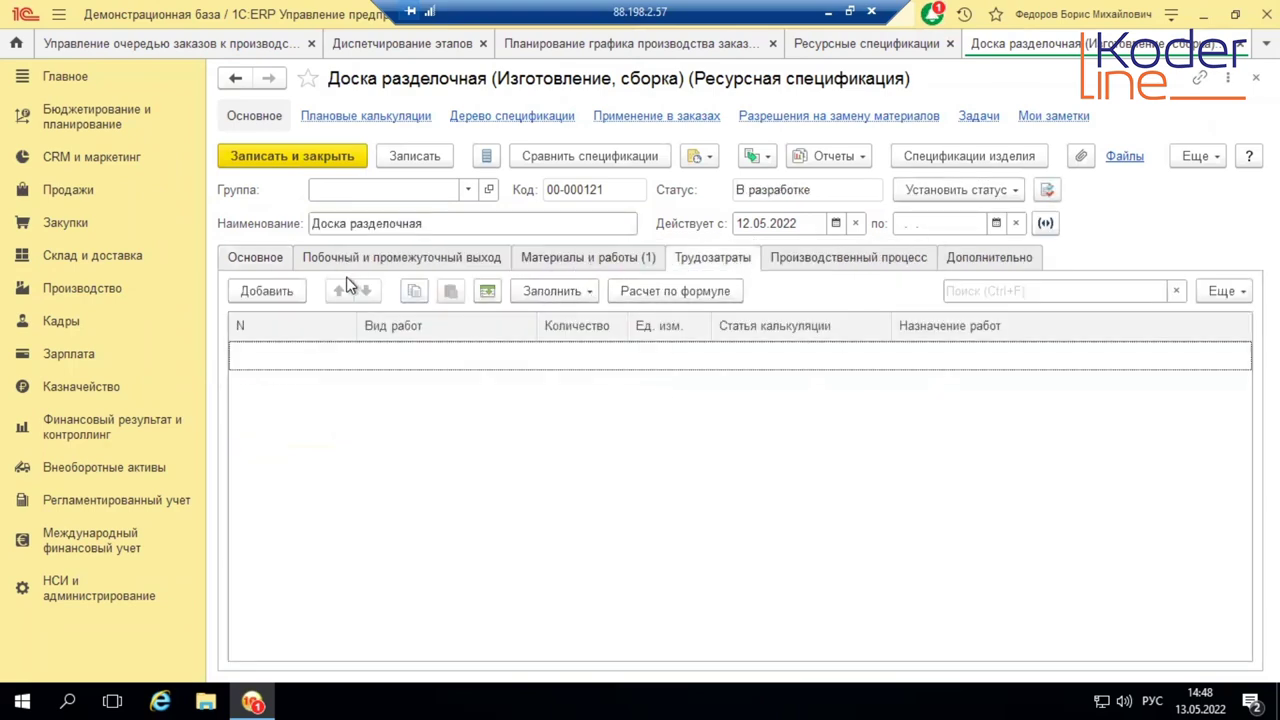
left_click(280, 292)
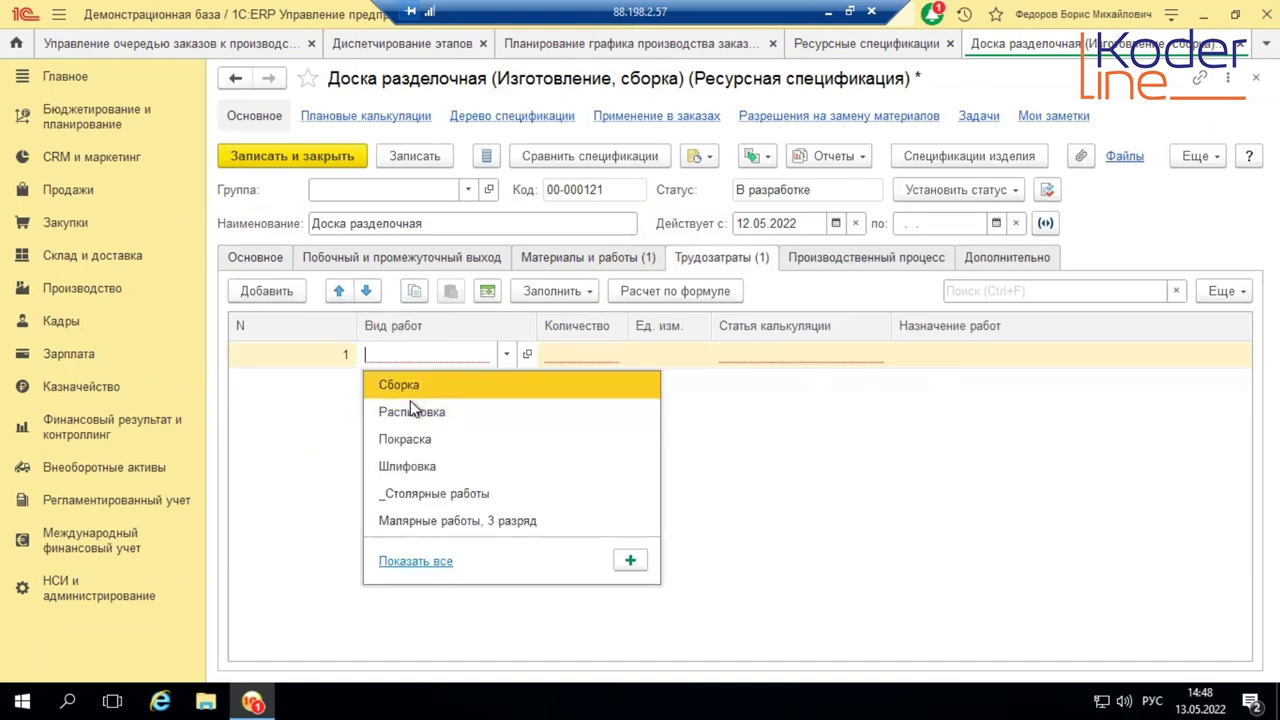
left_click(430, 411)
key("BackSpace")
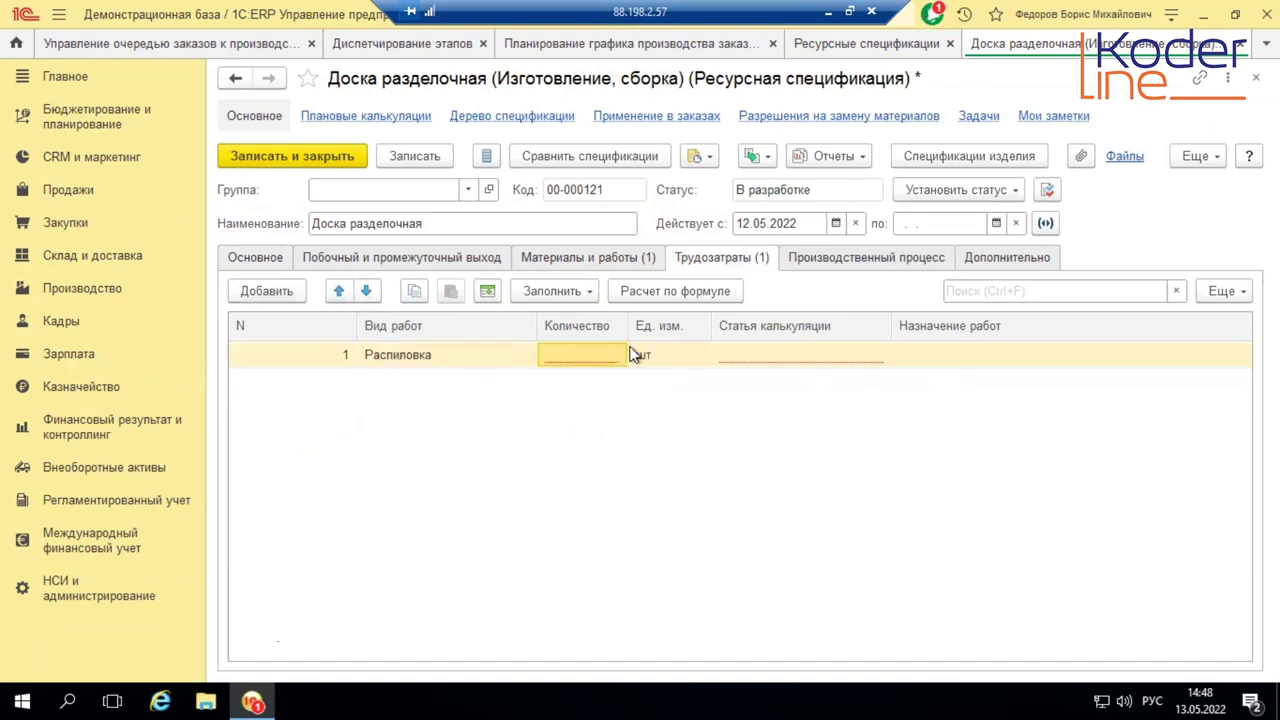
Step: Examine the formula-based quantity settings of the "Распиловка" row and the "Материалы и работы" attributes available for the formula, and close both without saving
left_click(664, 287)
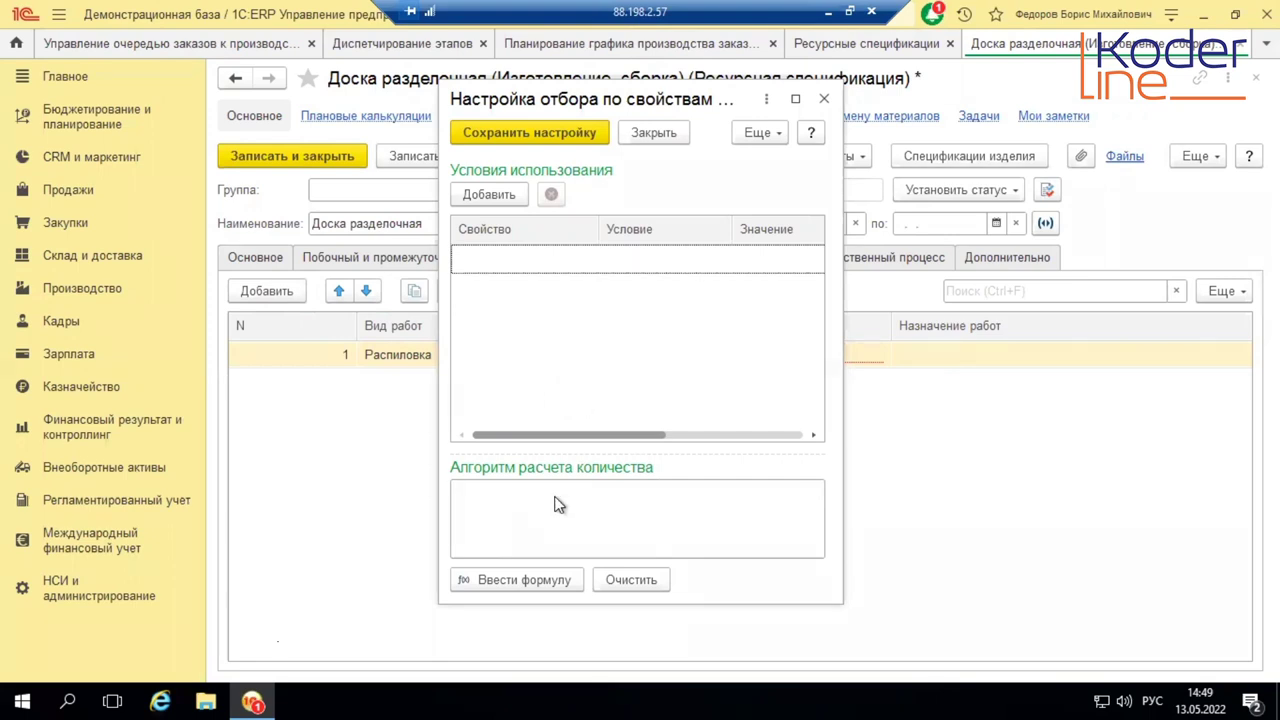
left_click(528, 578)
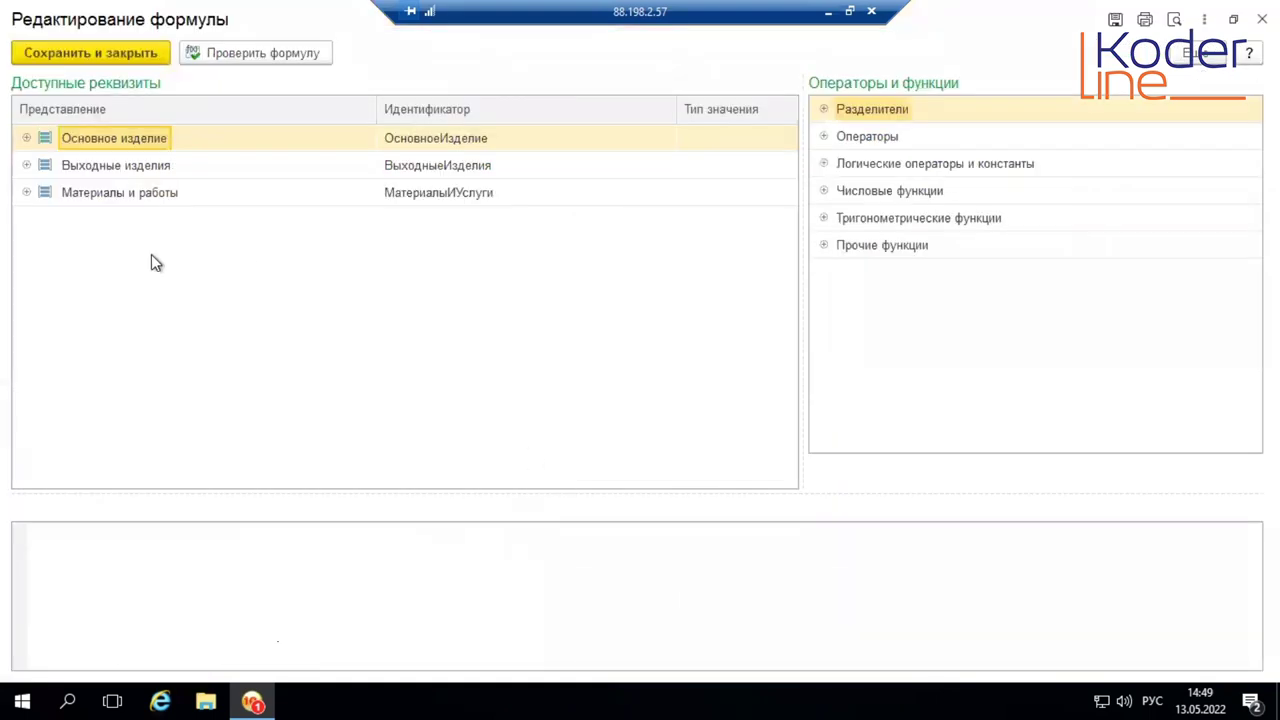
left_click(26, 194)
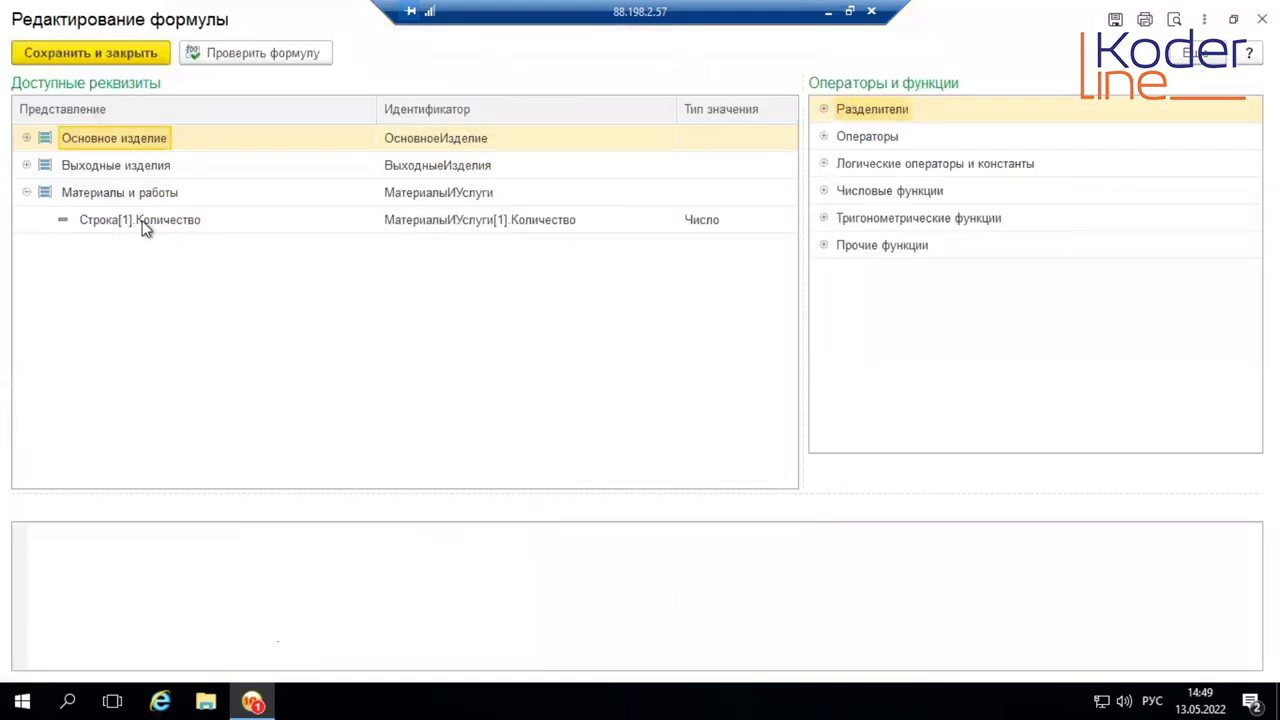
left_click(185, 216)
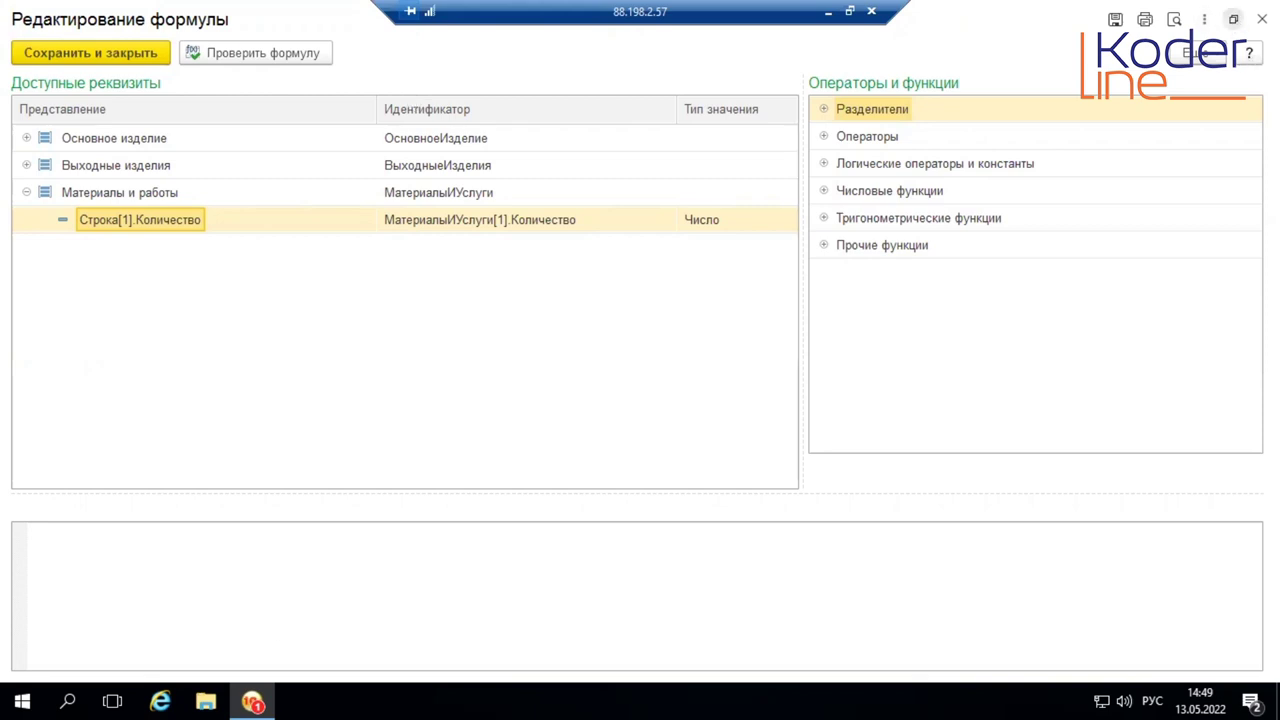
key("Escape")
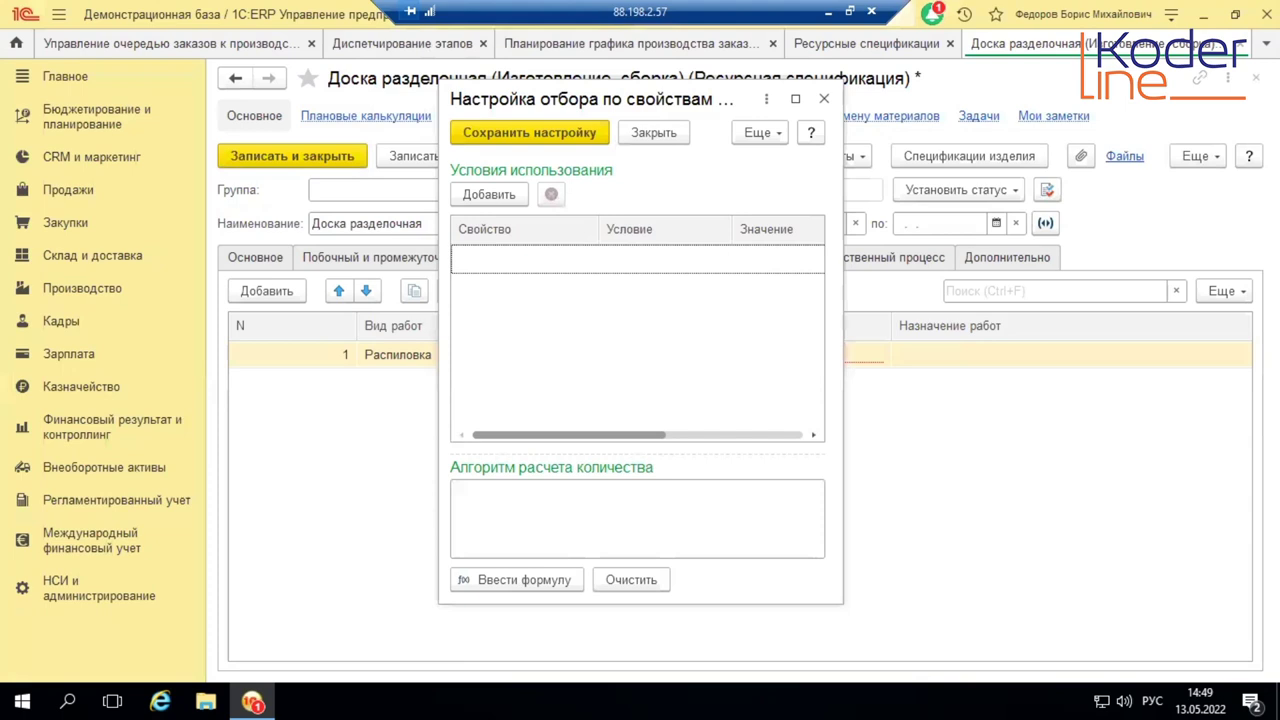
left_click(824, 98)
left_click(730, 390)
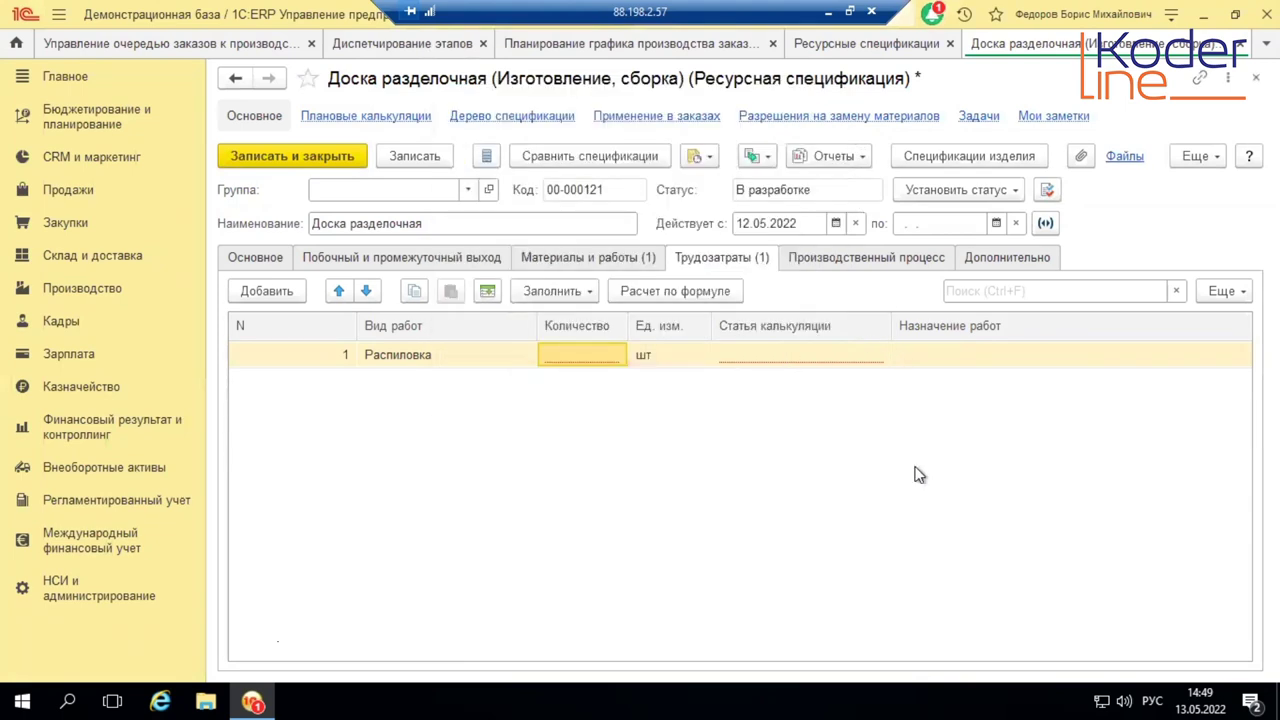